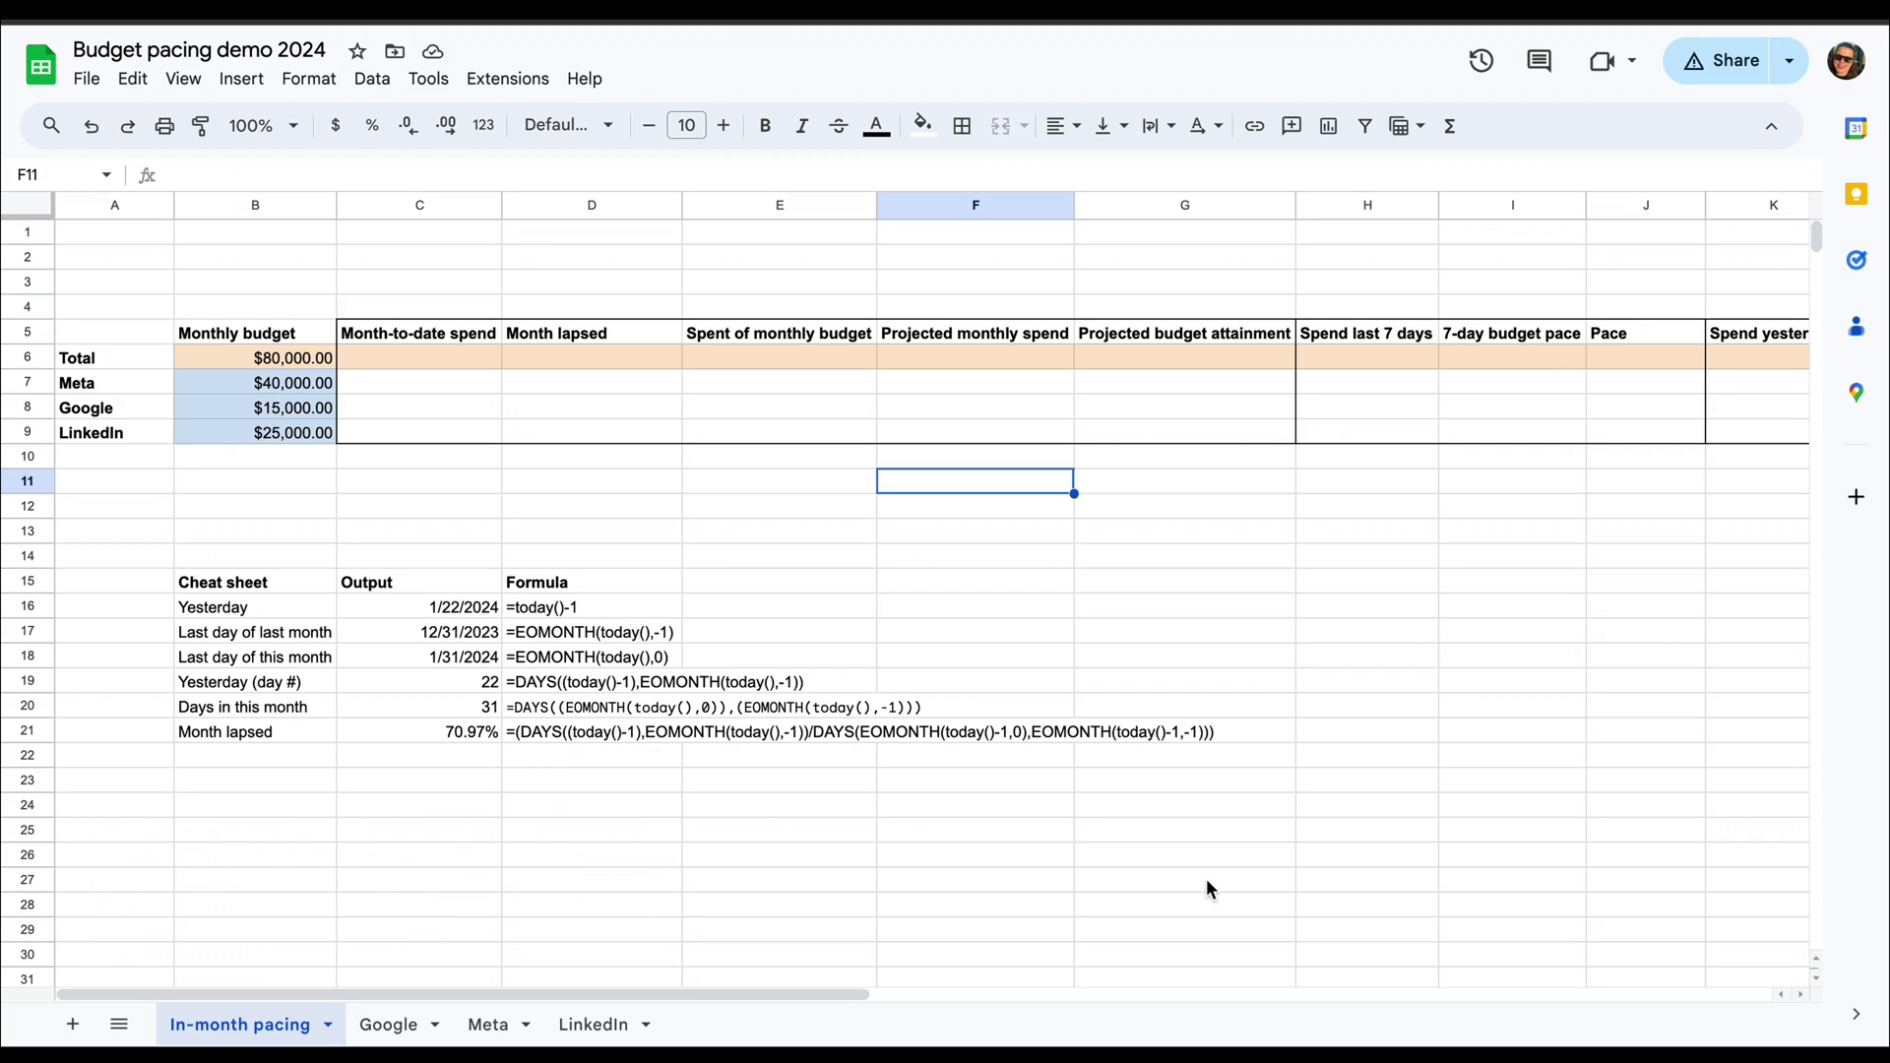
# - Check the Meta, Google and LinkedIn budgets in B7:B9, then go to the empty Meta sheet
pyautogui.moveTo(213, 386); pyautogui.dragTo(222, 435)
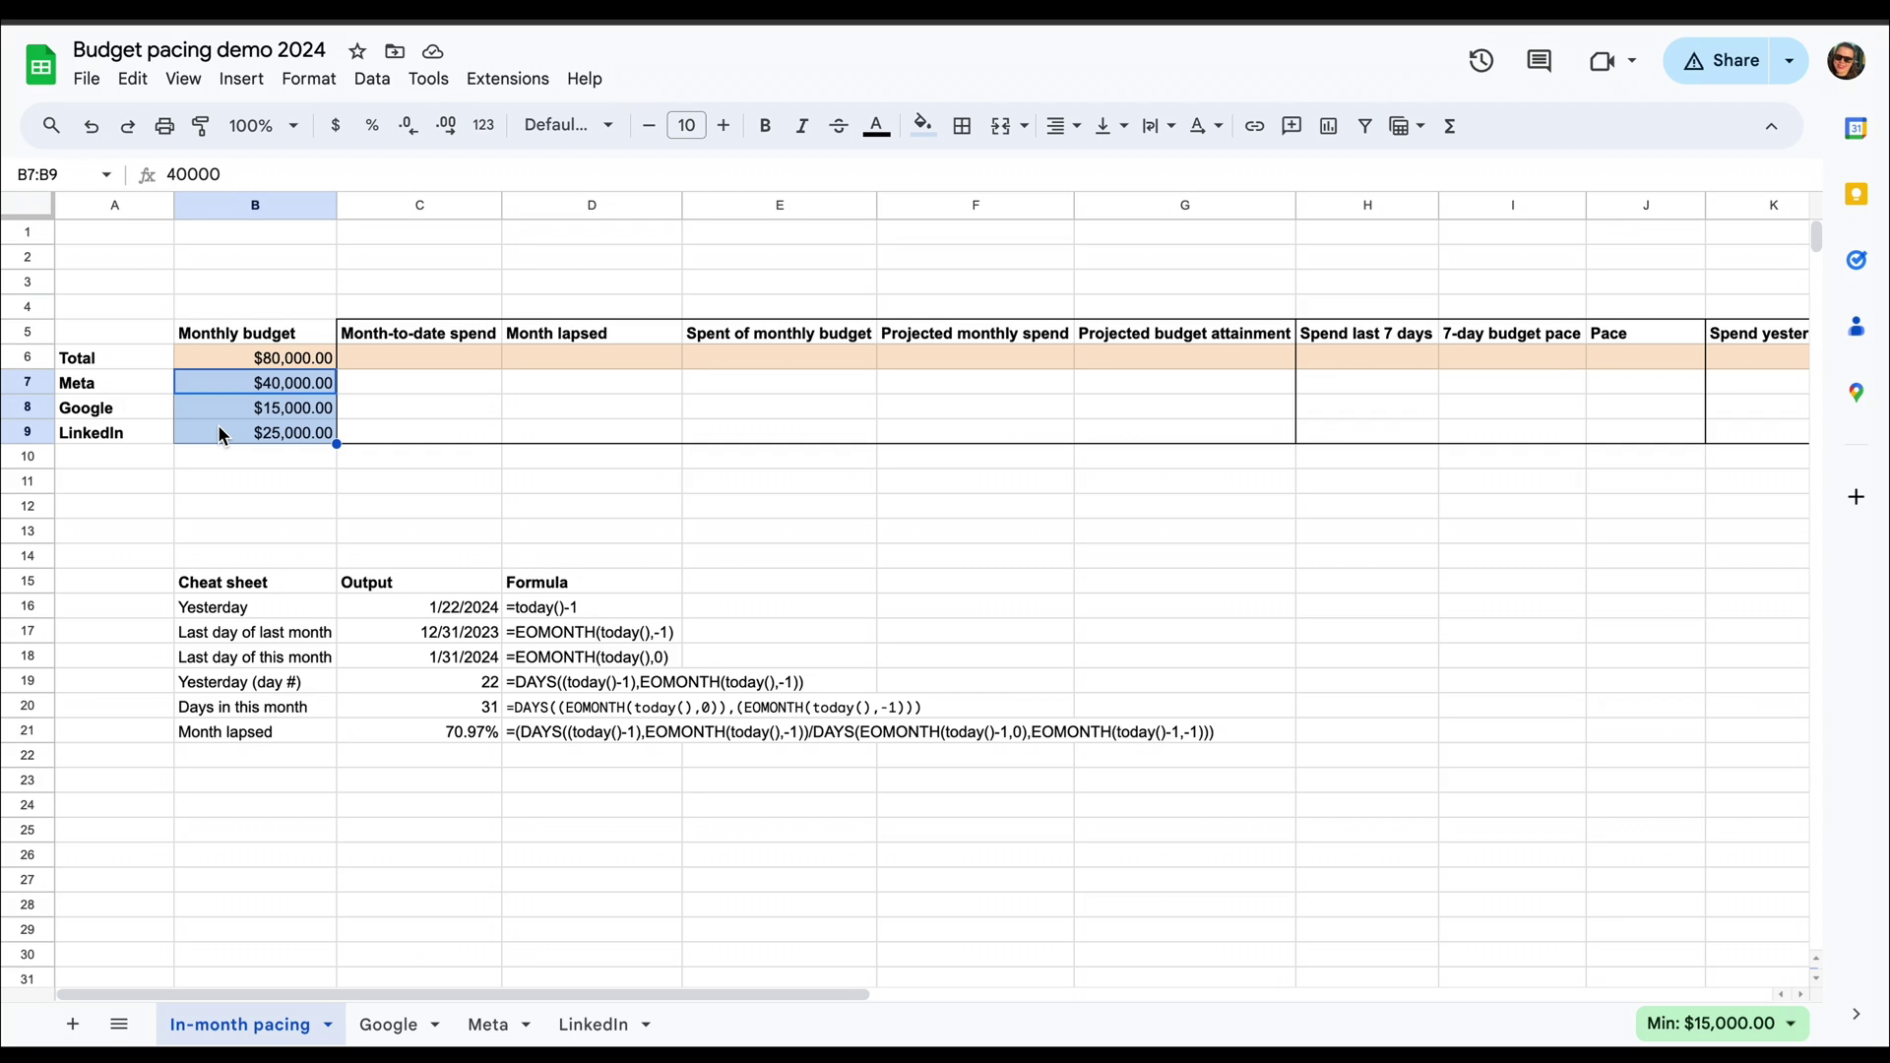
pyautogui.click(472, 1031)
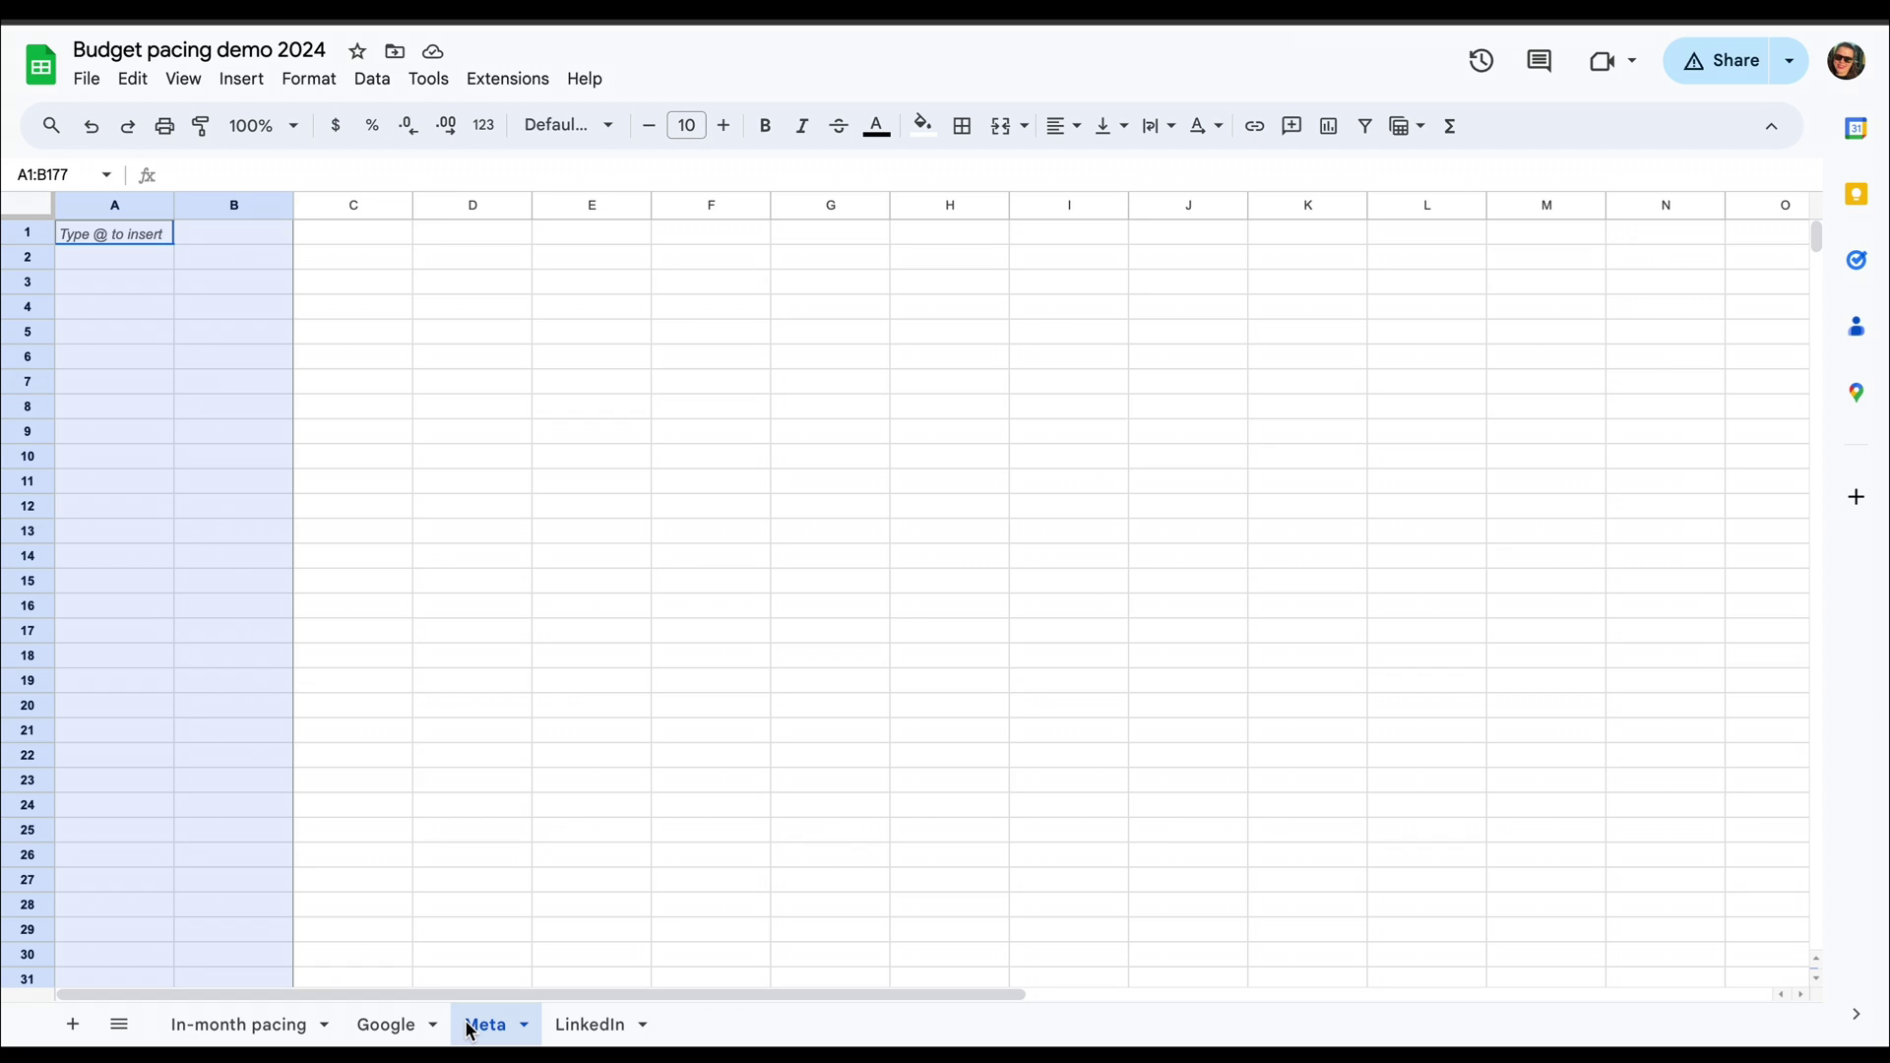
# - With A1 as the target cell, launch the Supermetrics sidebar and start a new query
pyautogui.click(132, 240)
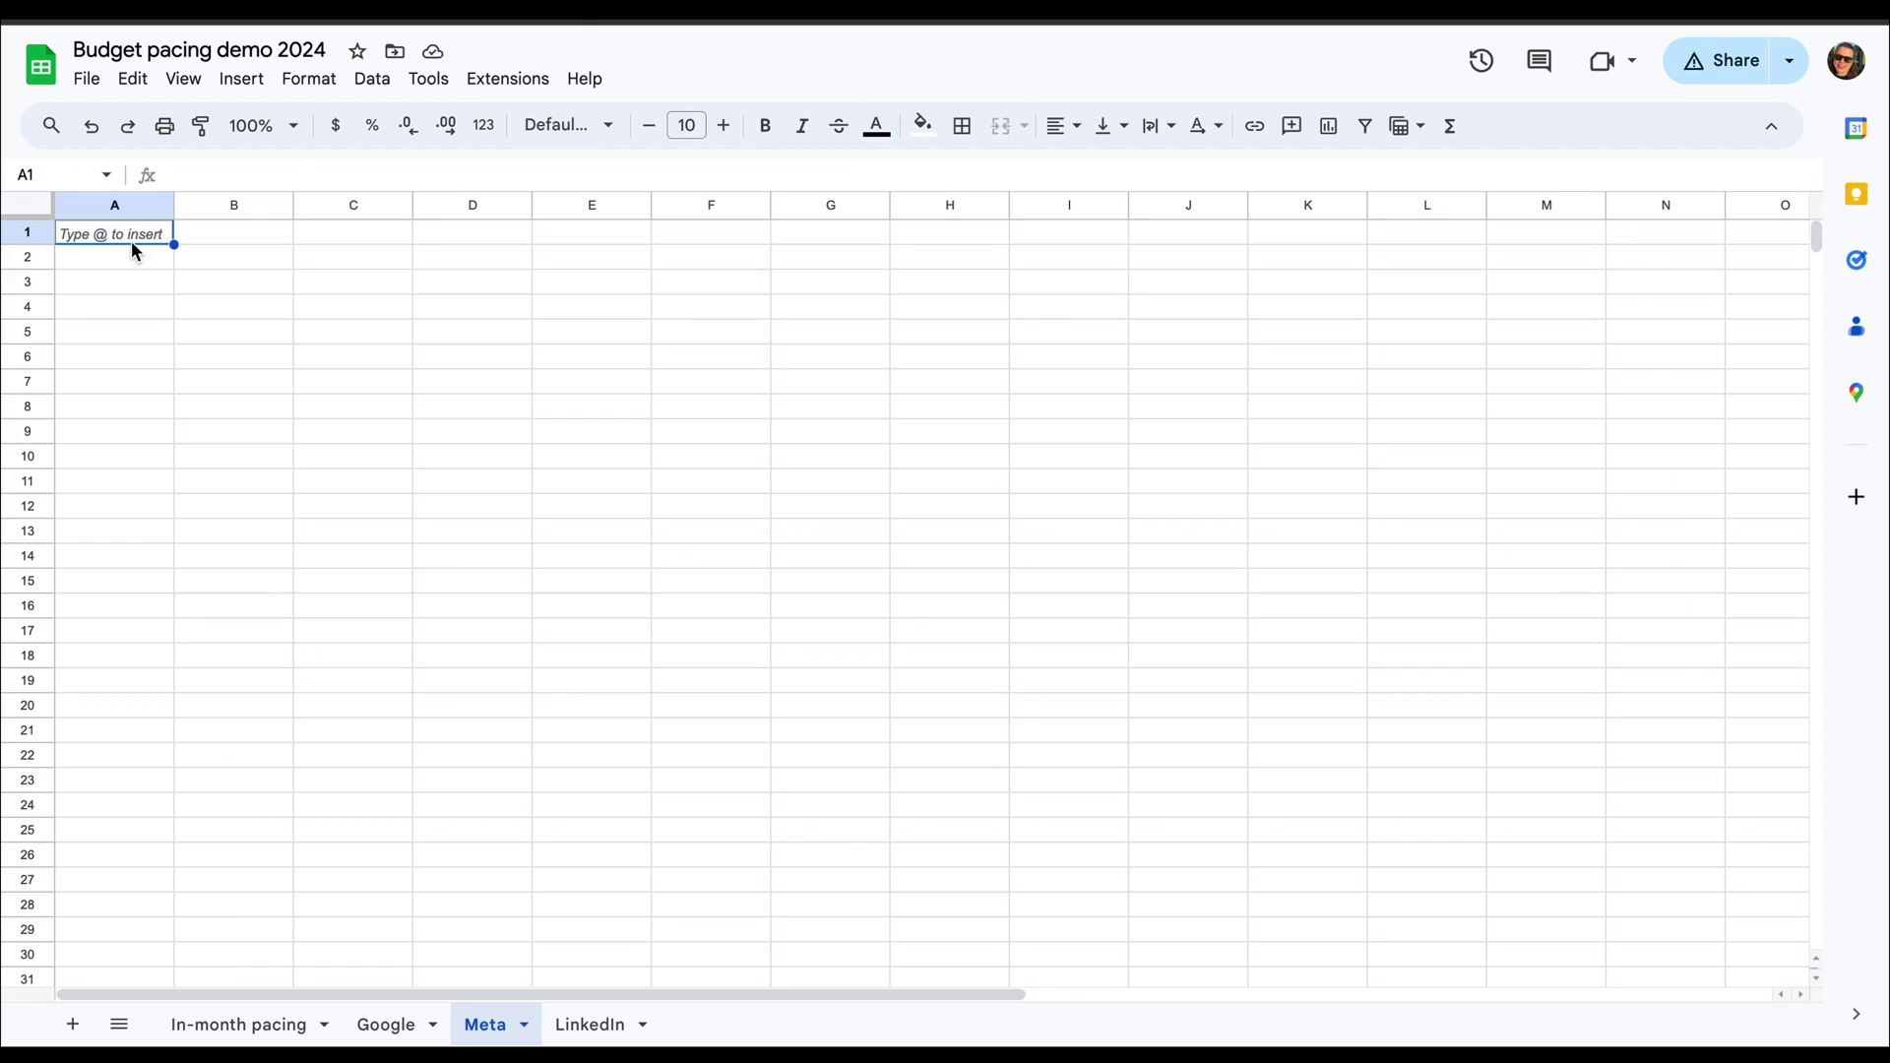
pyautogui.click(508, 78)
pyautogui.moveTo(673, 360)
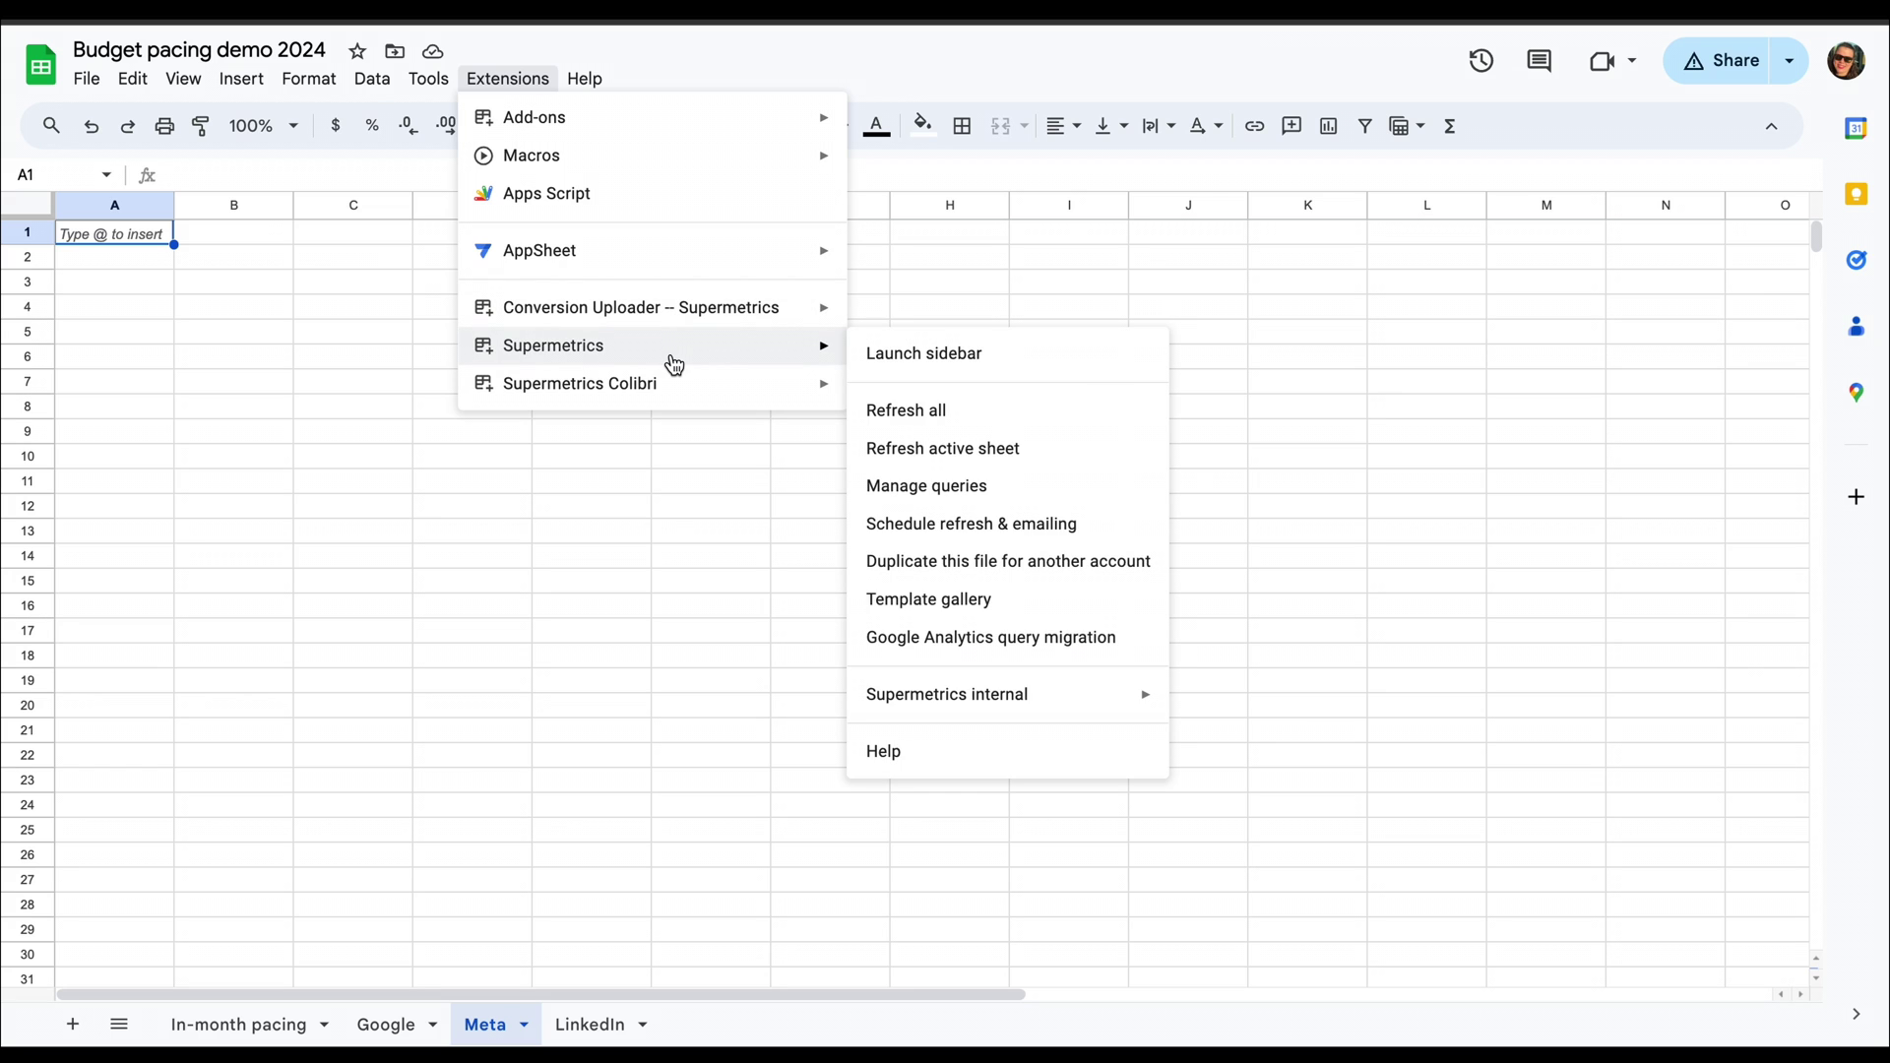
pyautogui.click(886, 356)
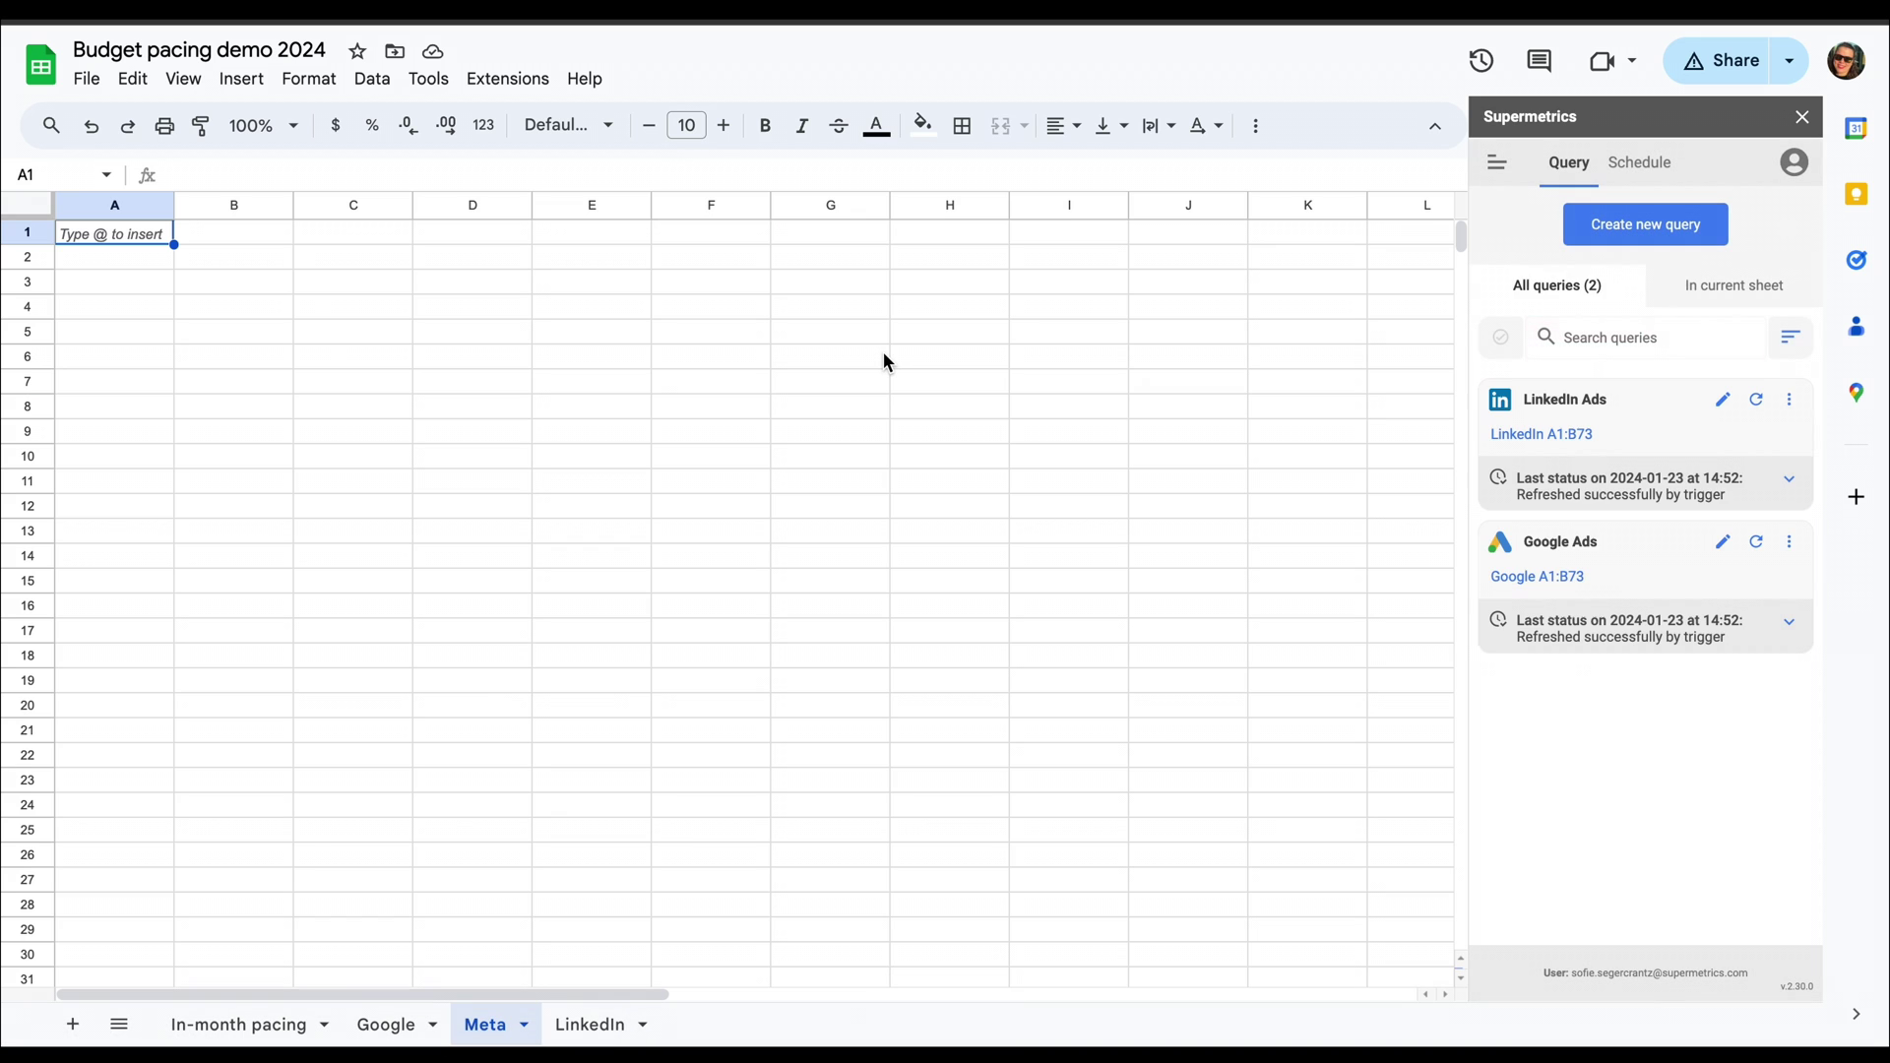
pyautogui.click(1698, 227)
# - Set the query source to Facebook Ads, Supermetrics Ads account, over the last 6 months
pyautogui.click(1520, 317)
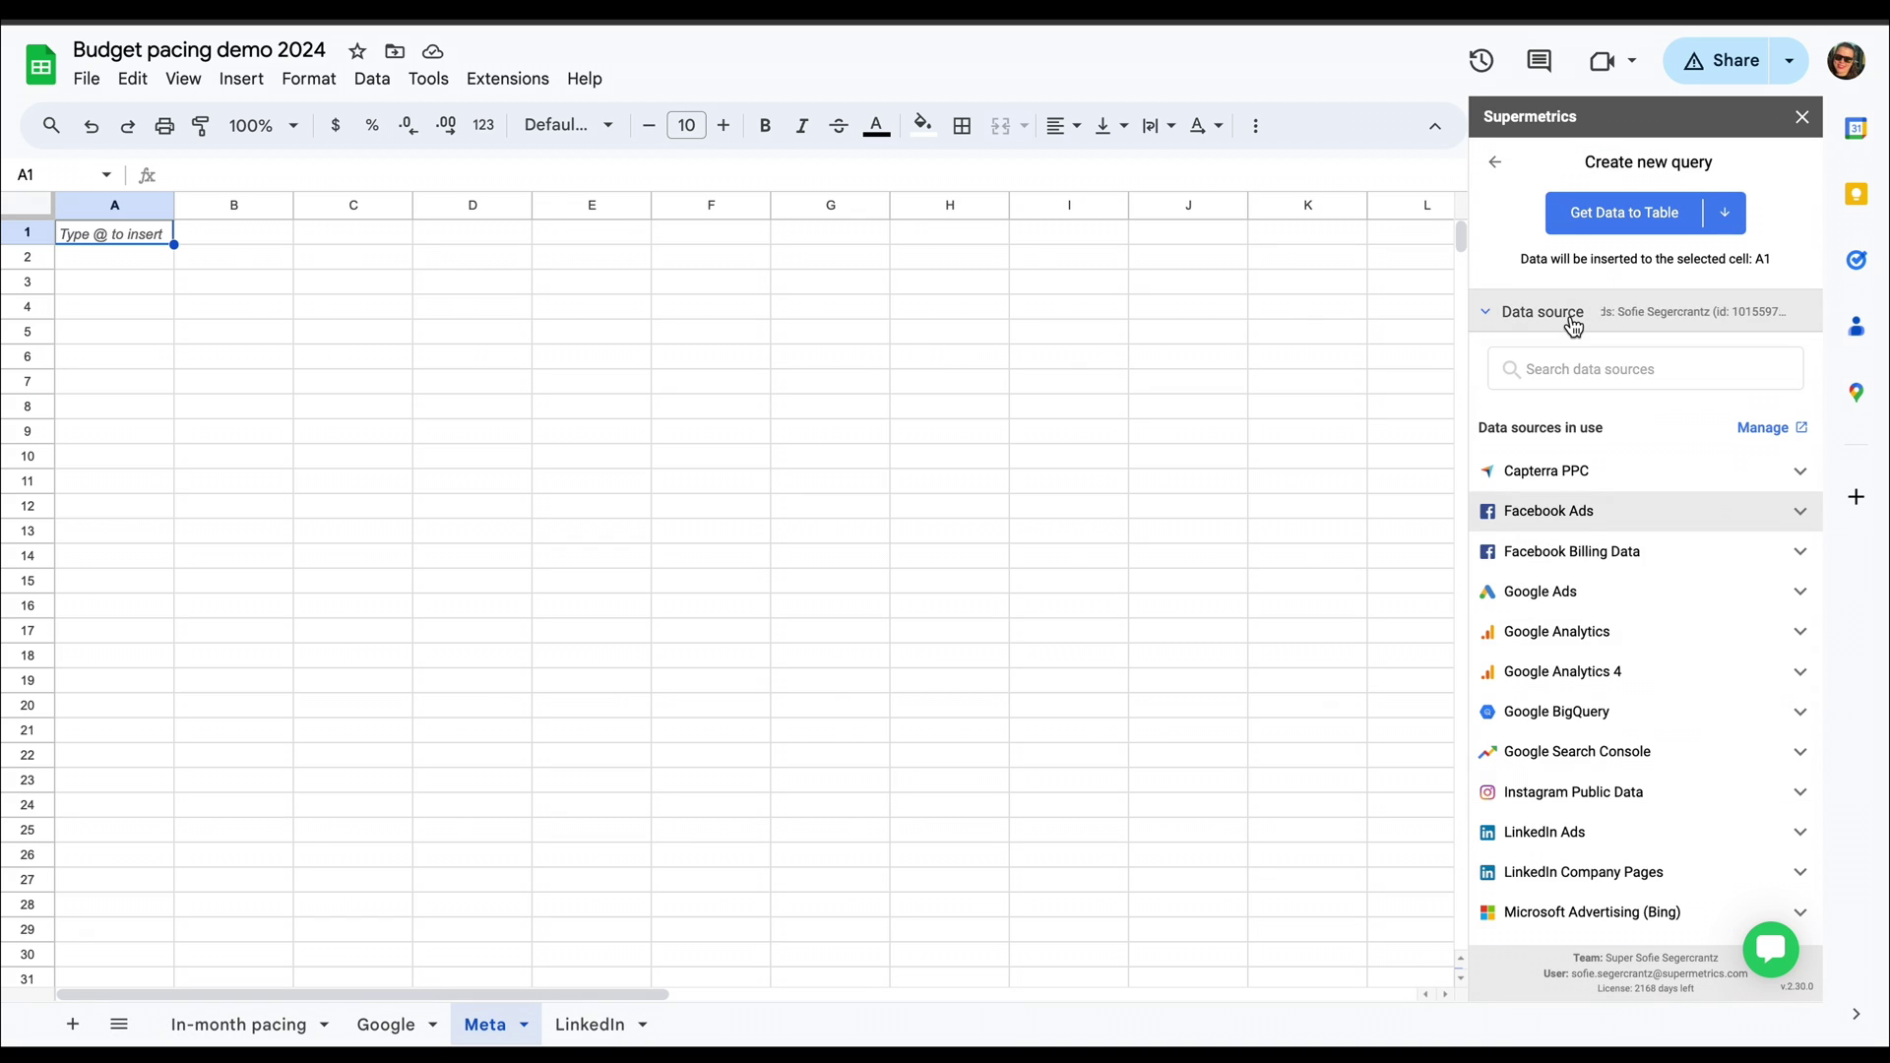
pyautogui.click(1581, 514)
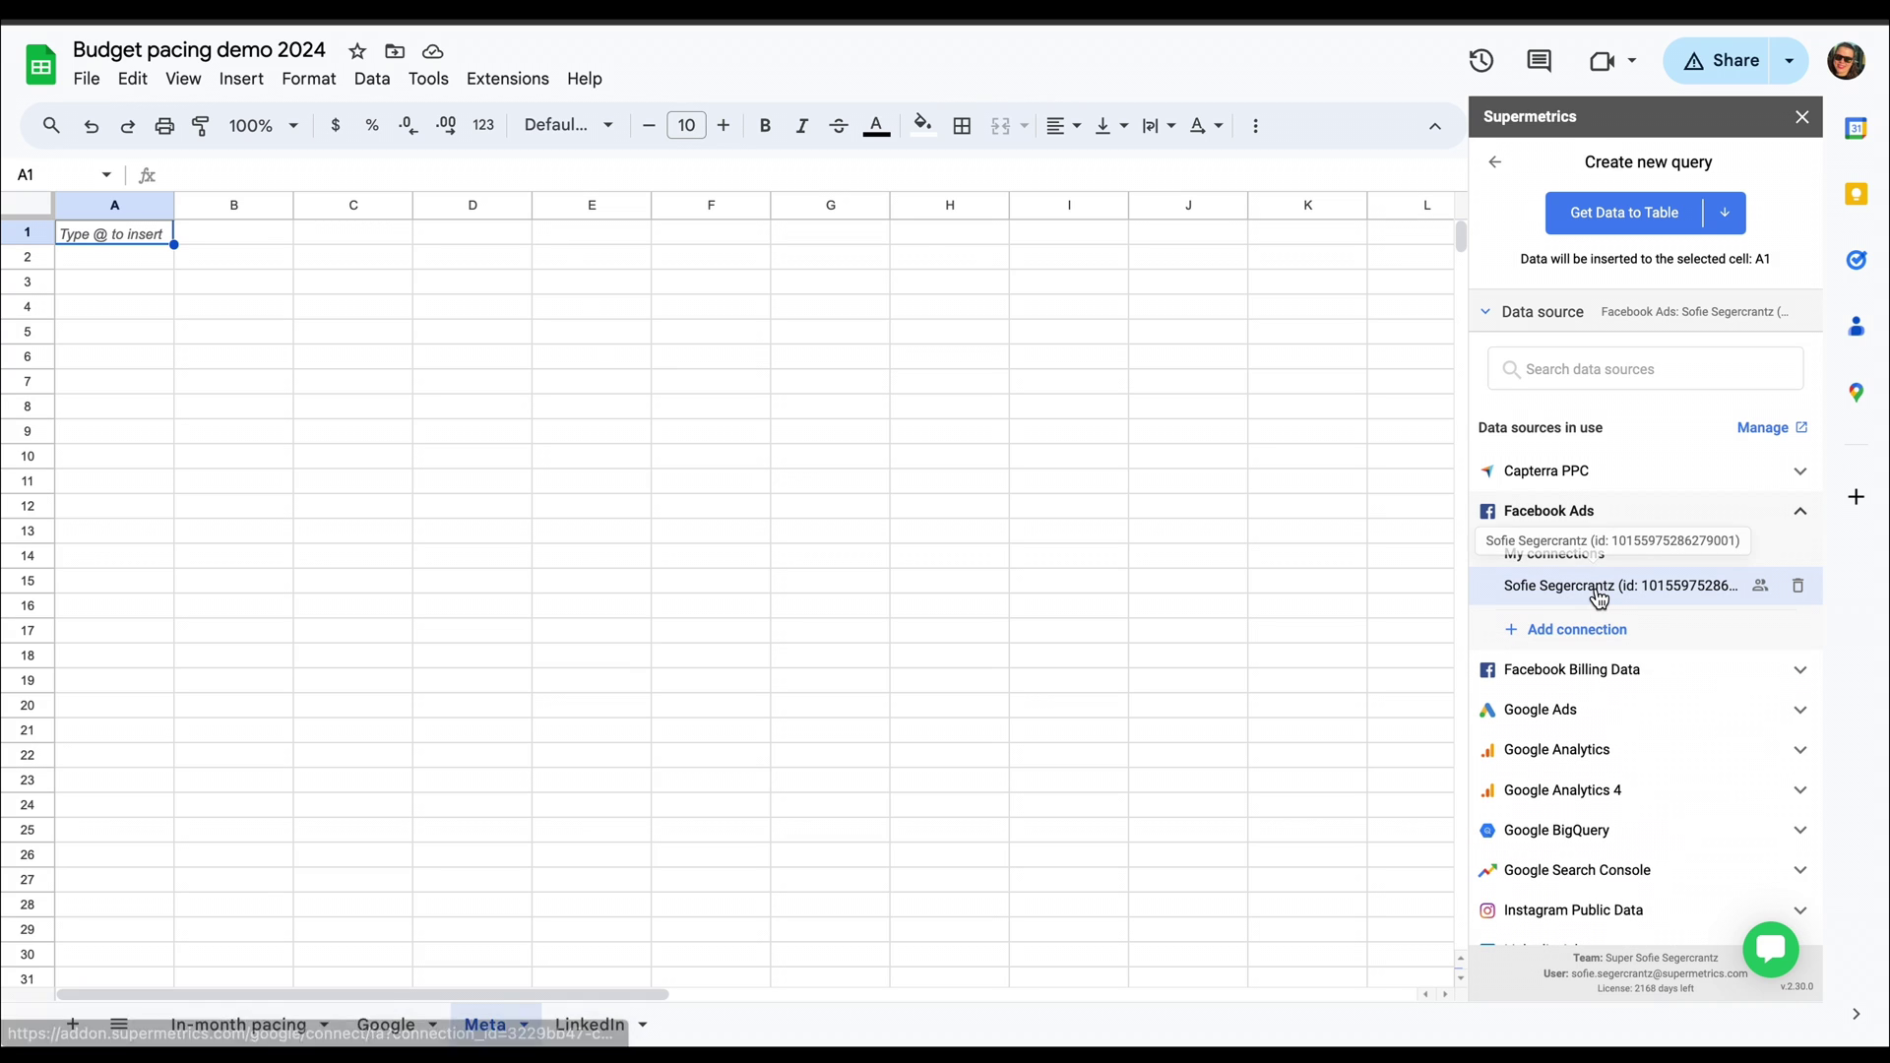
pyautogui.click(1597, 598)
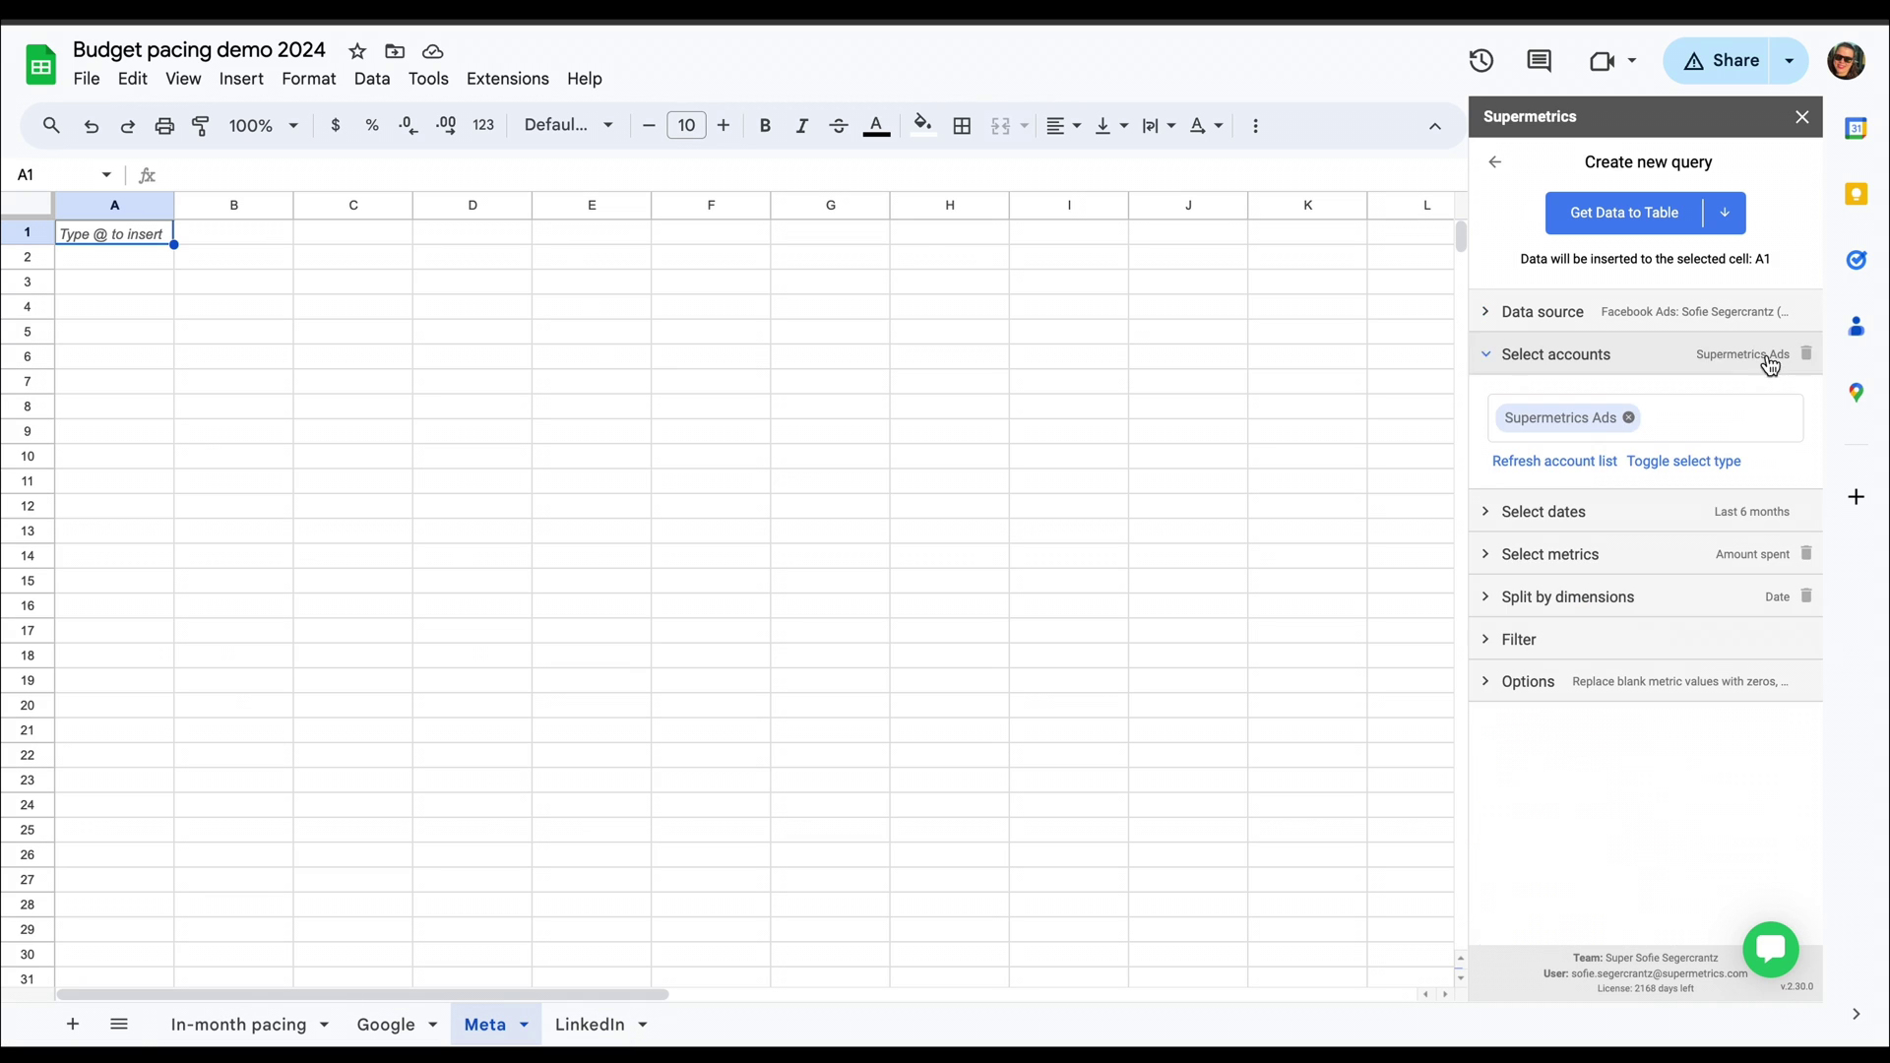
pyautogui.click(1636, 420)
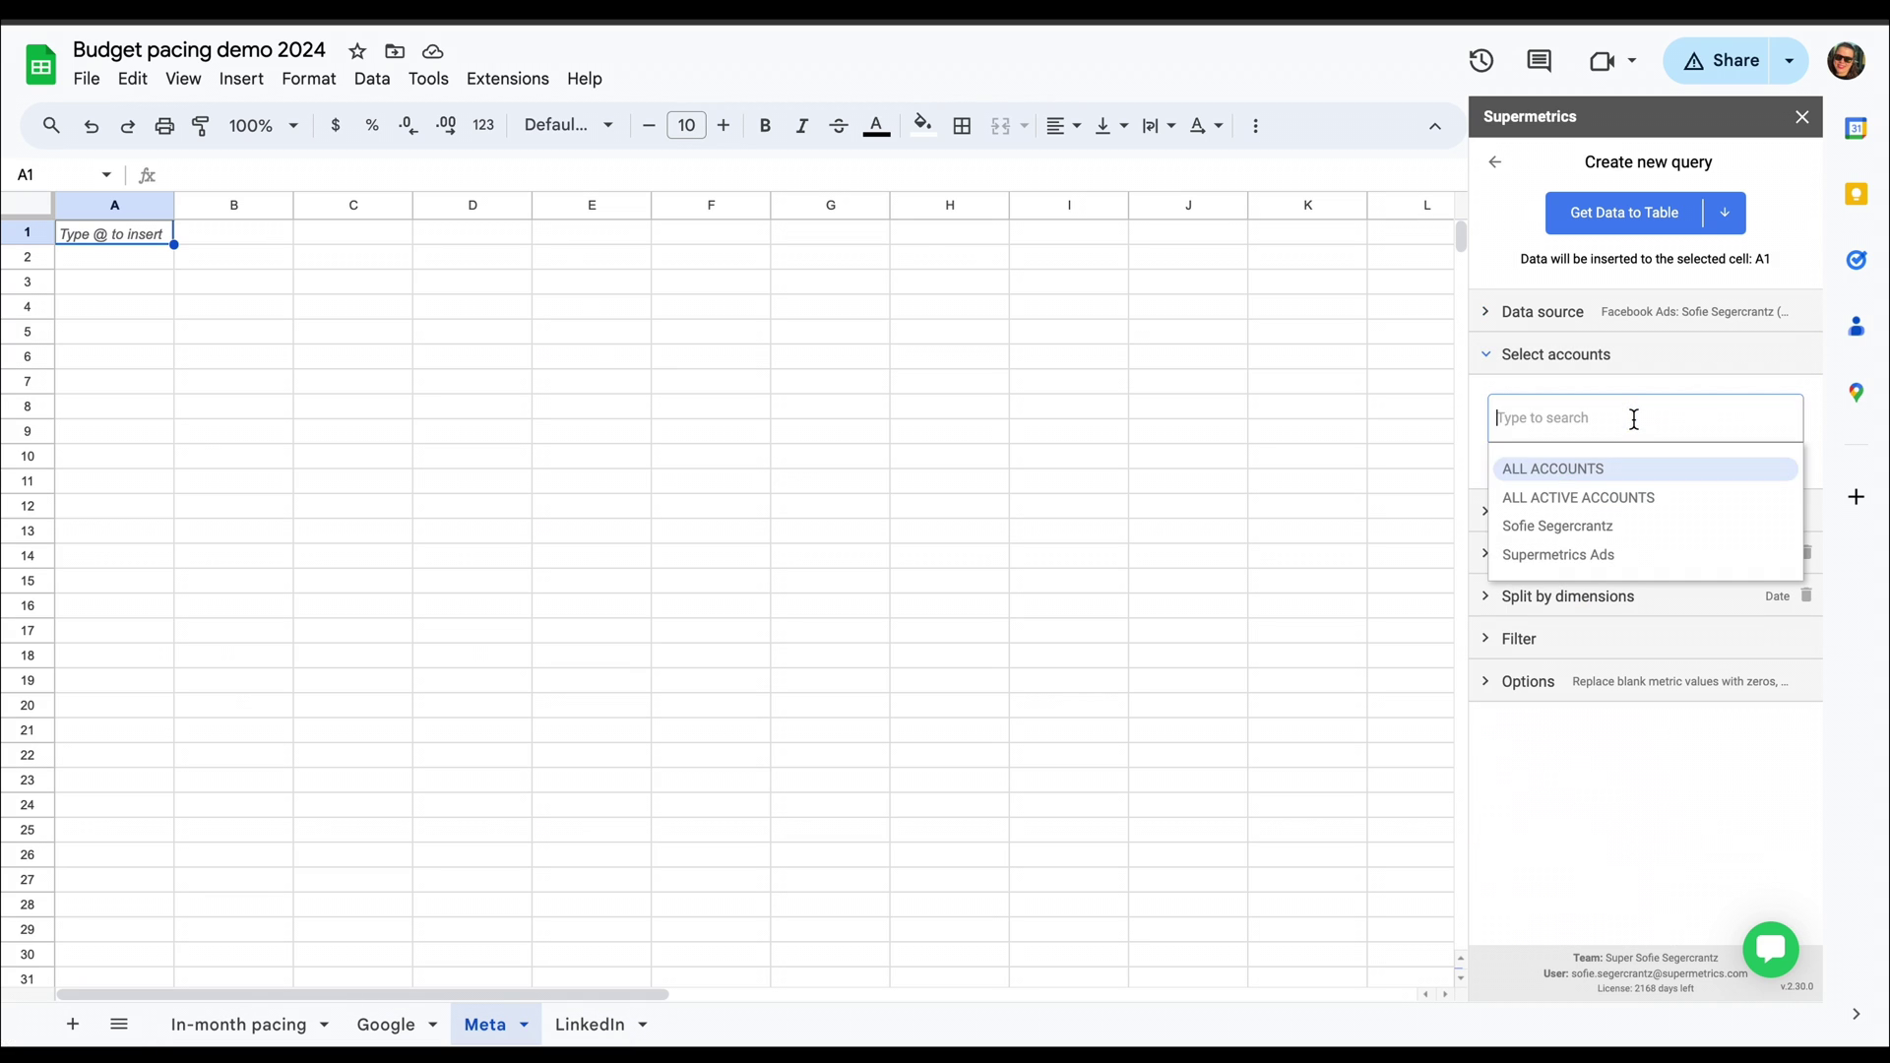
pyautogui.click(1640, 557)
pyautogui.click(1809, 386)
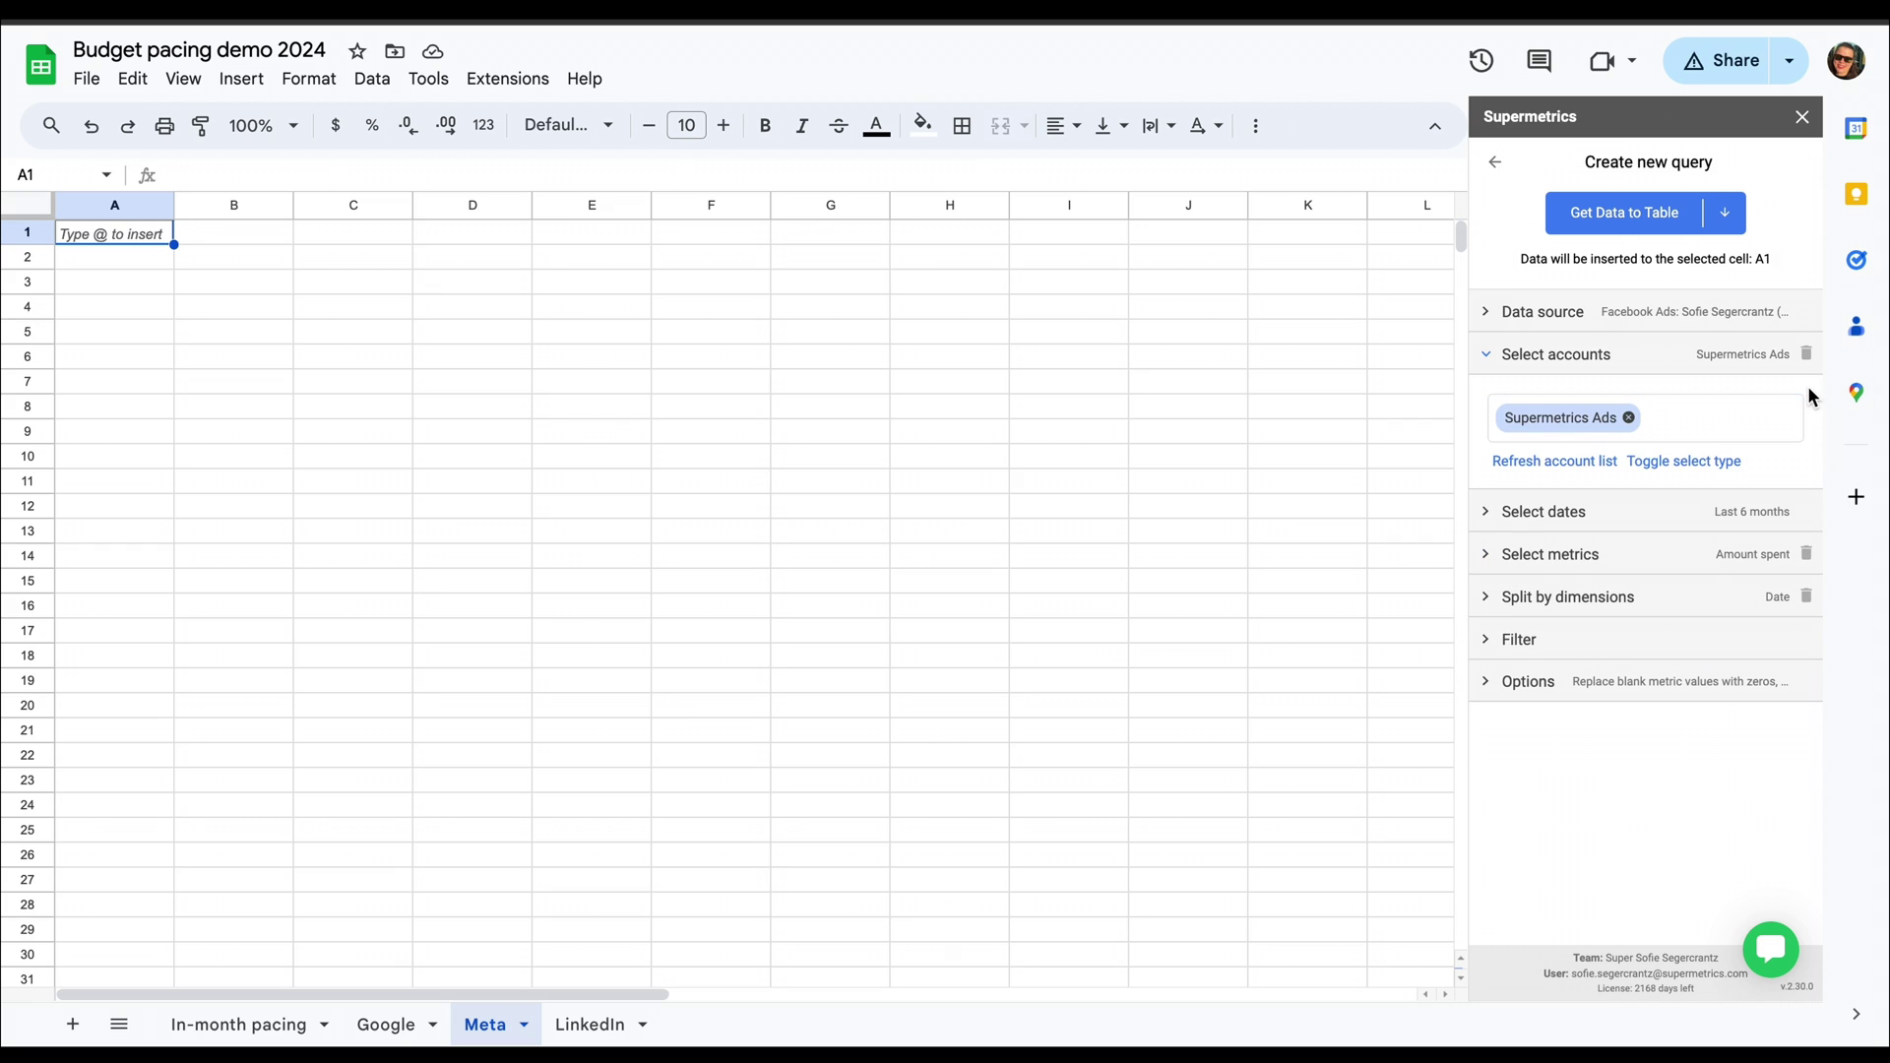
pyautogui.click(1631, 510)
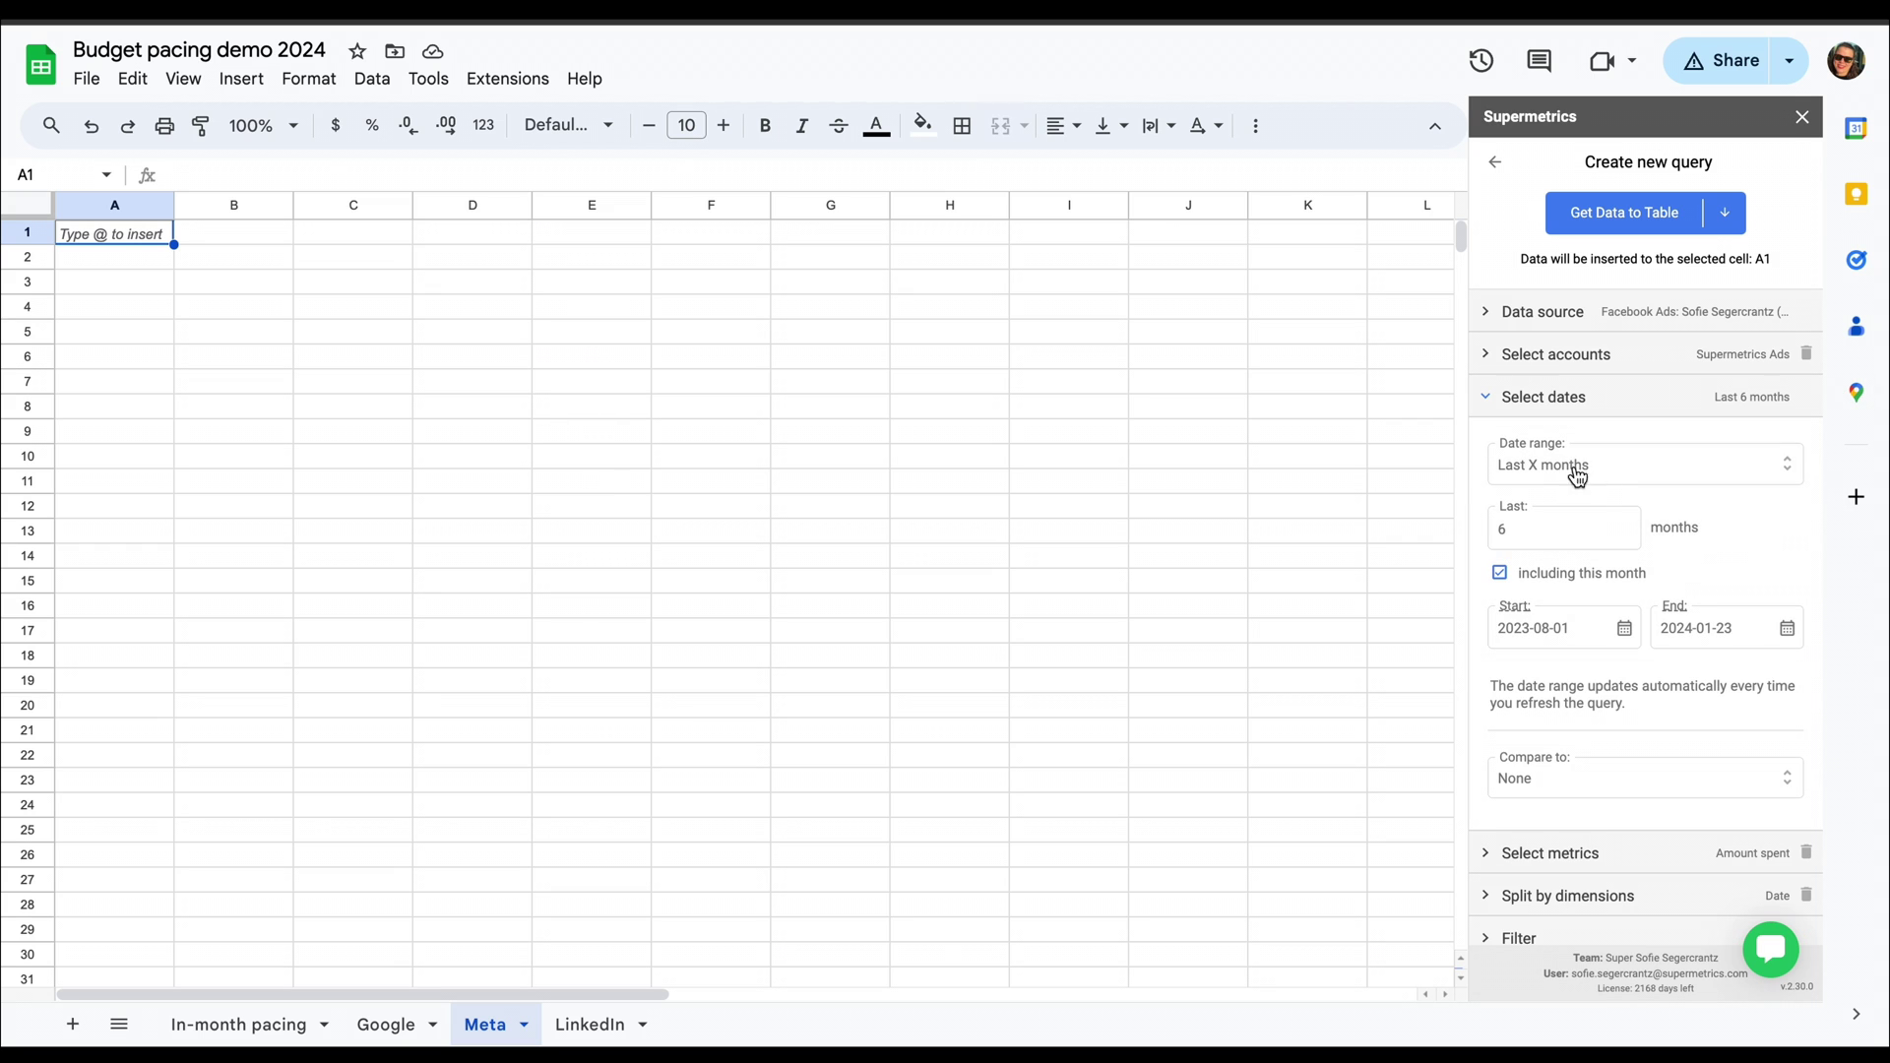
pyautogui.click(1595, 477)
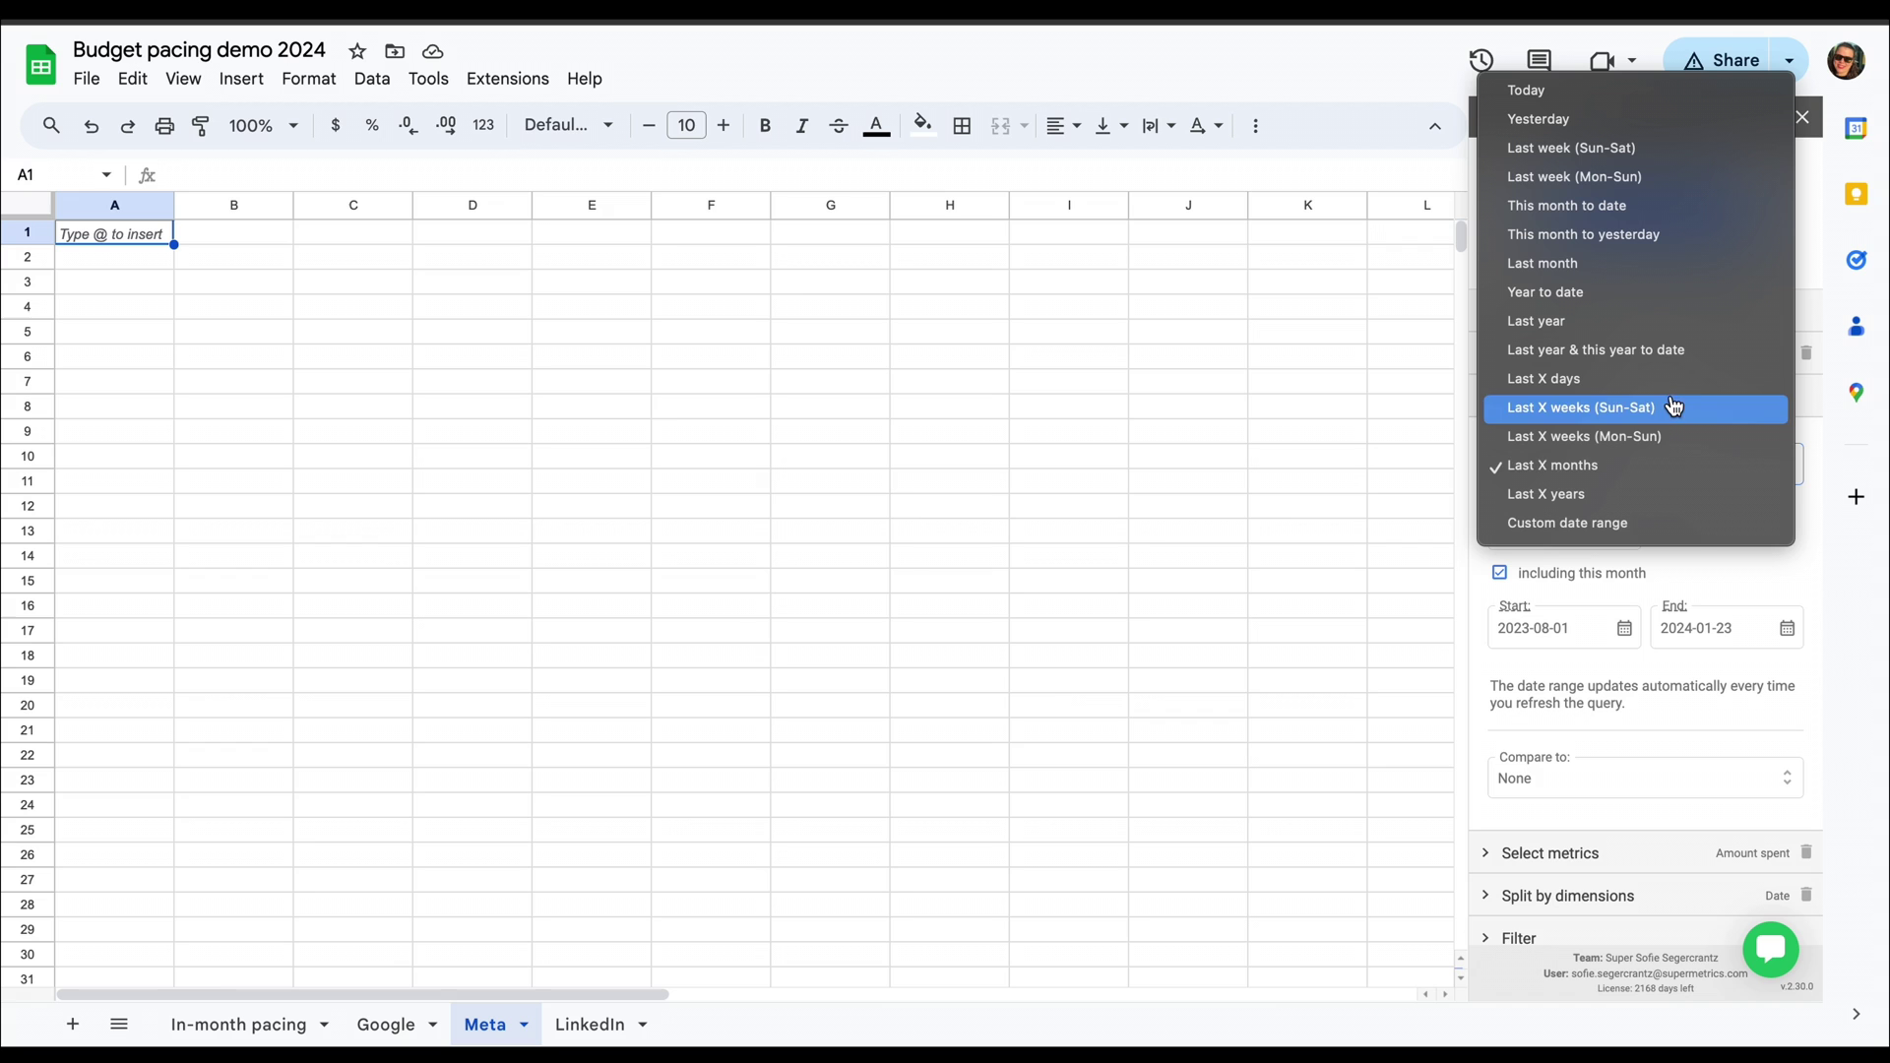
pyautogui.click(1686, 468)
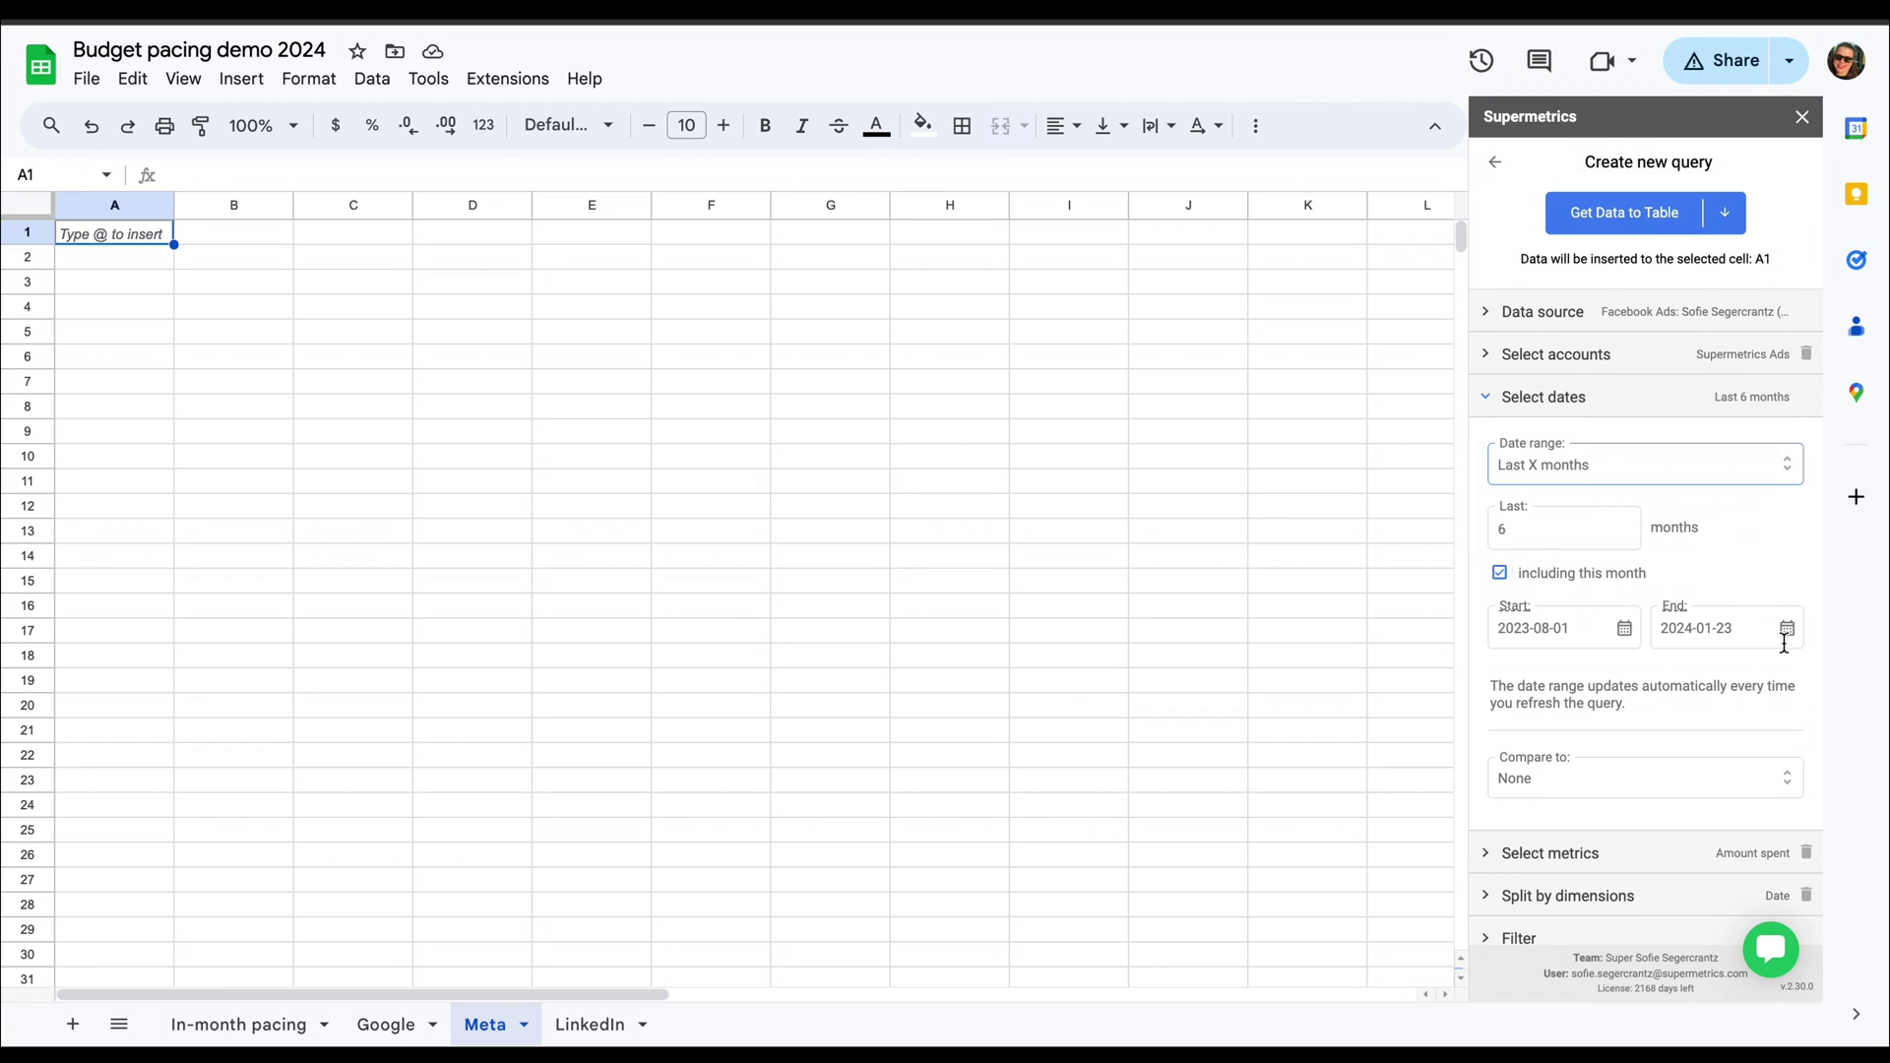
pyautogui.scroll(-1, 1783, 644)
# - Add Amount spent as the query's metric
pyautogui.click(1730, 799)
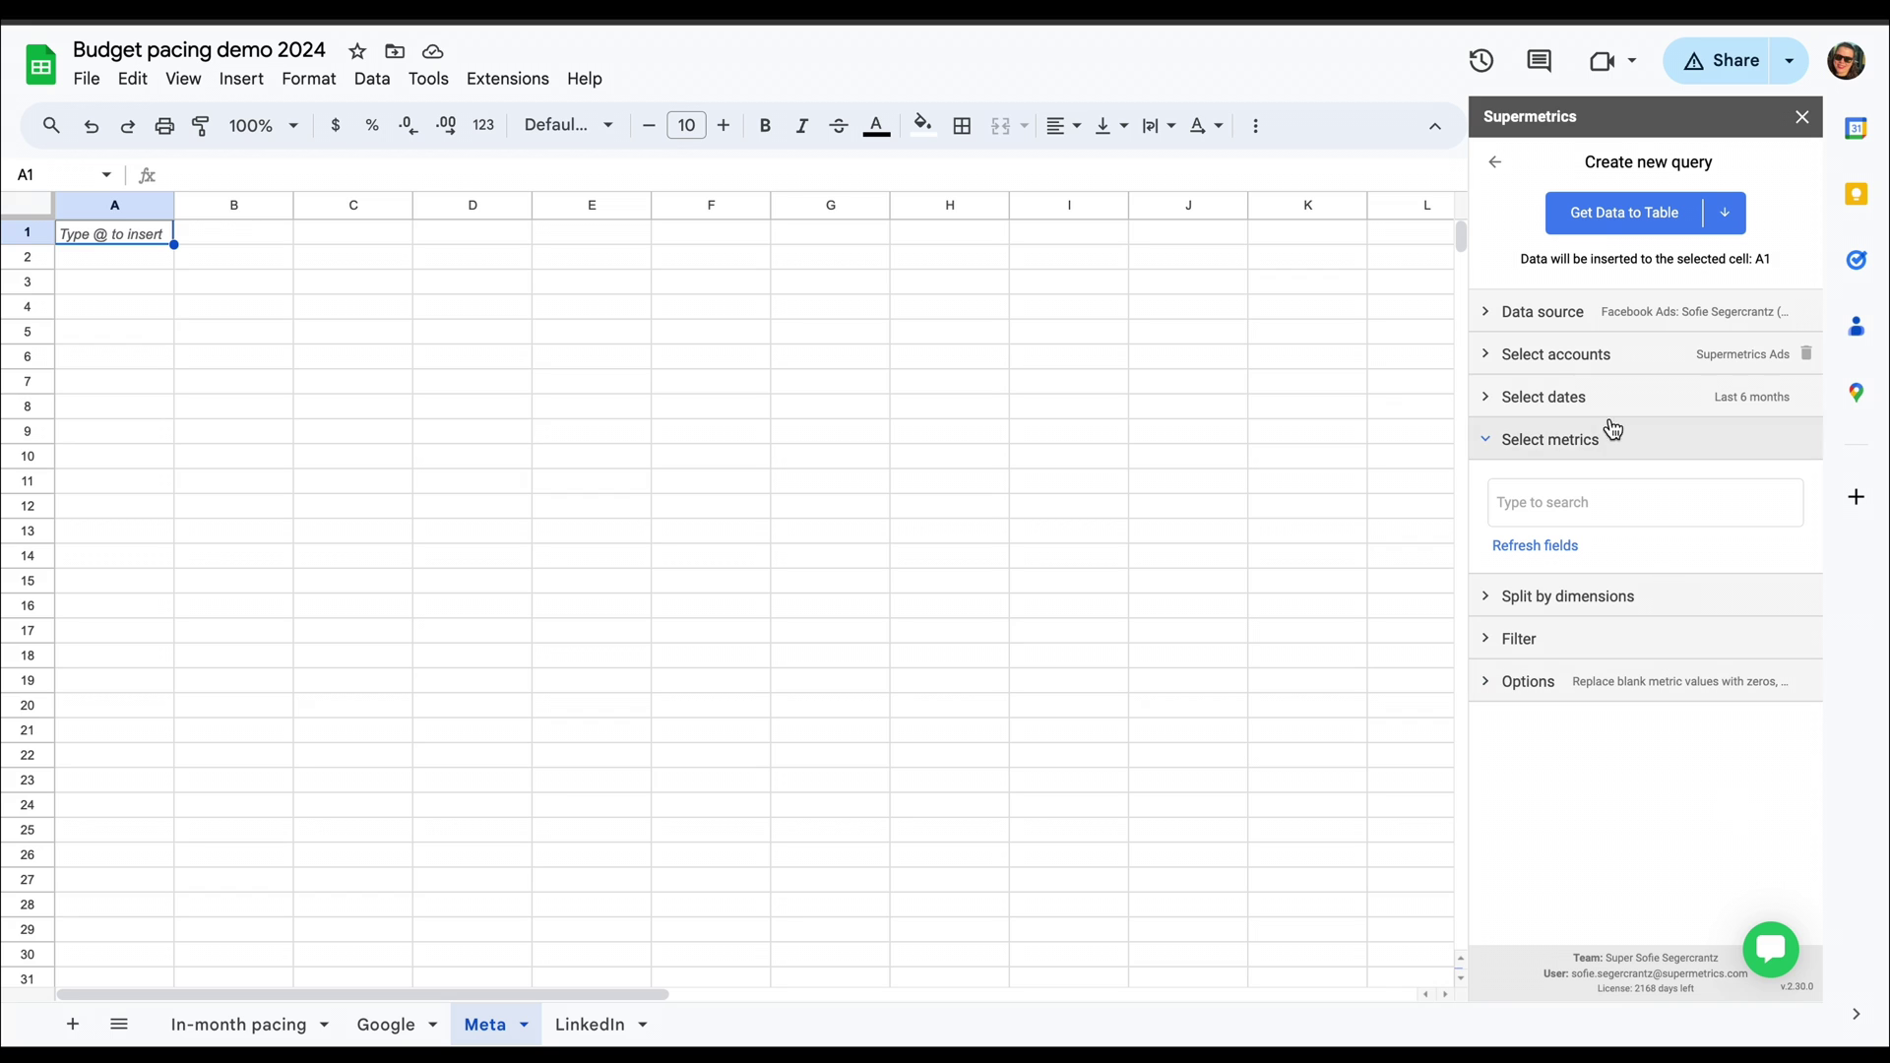
pyautogui.click(1598, 511)
pyautogui.write('a')
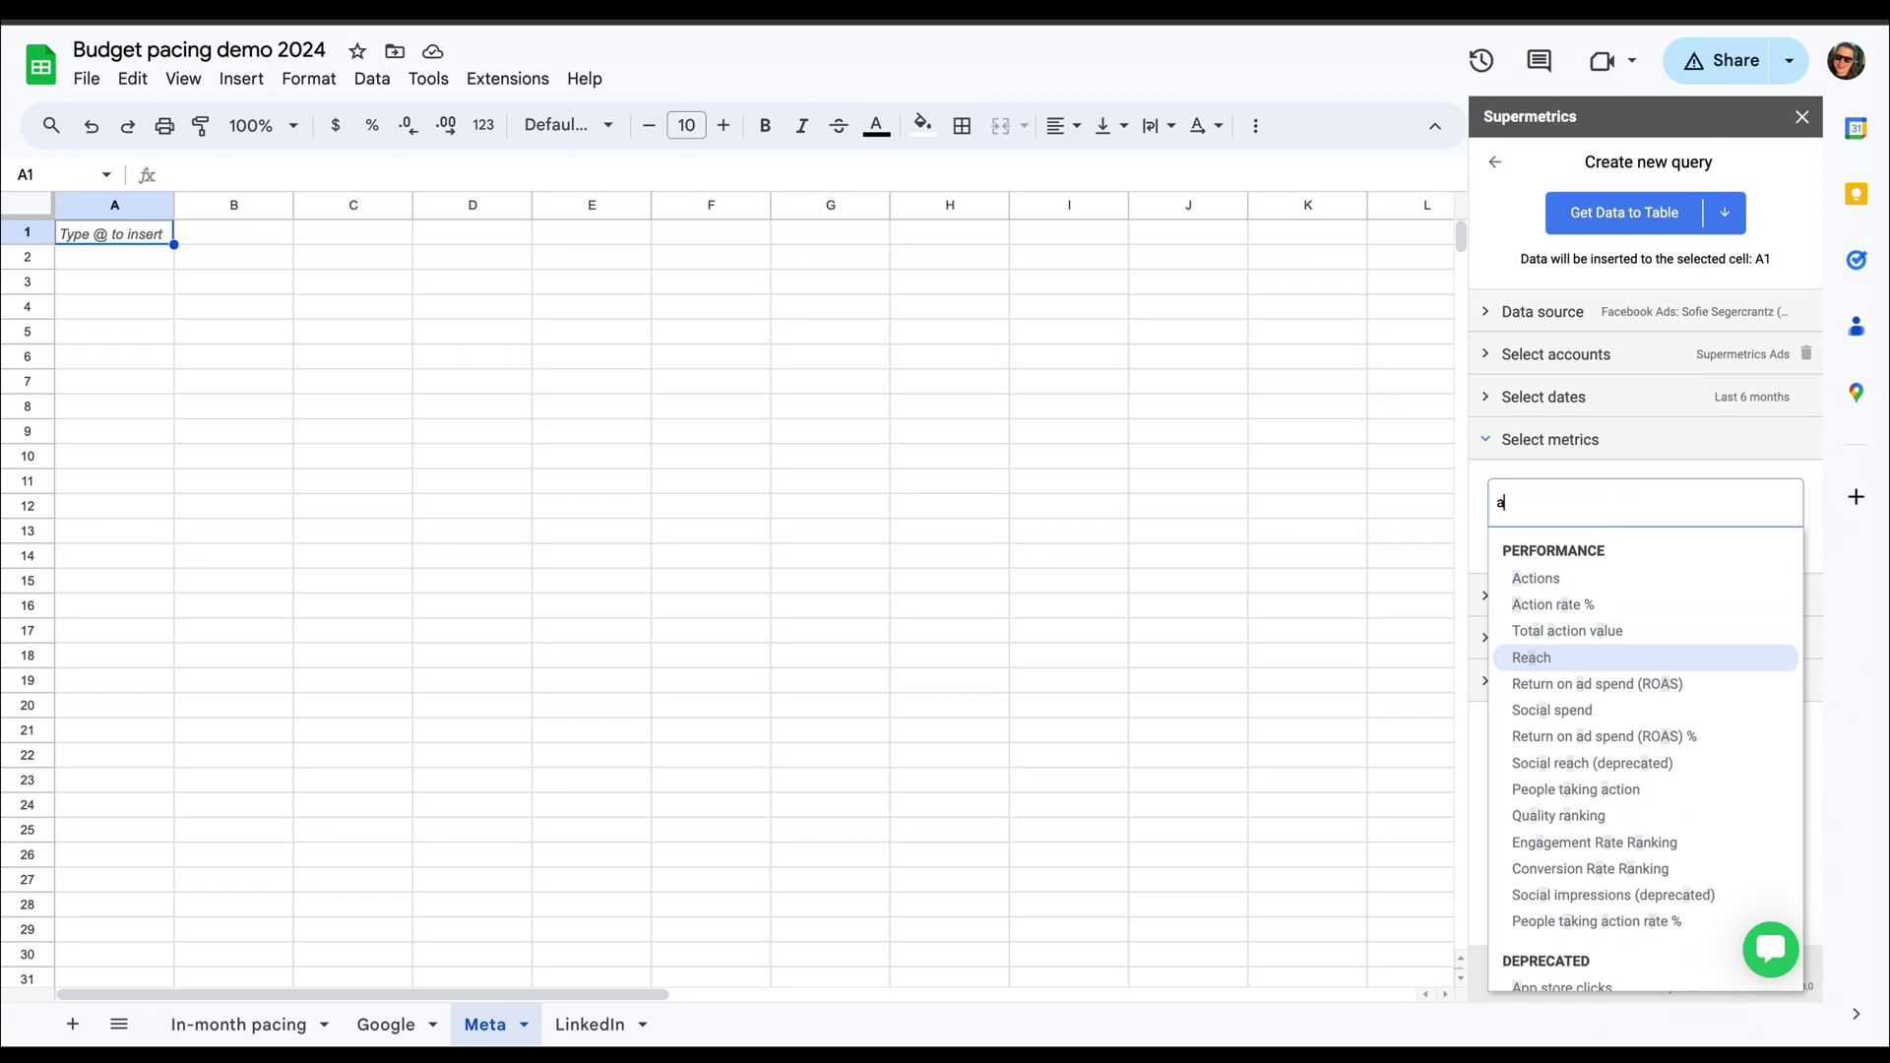
pyautogui.write('moun')
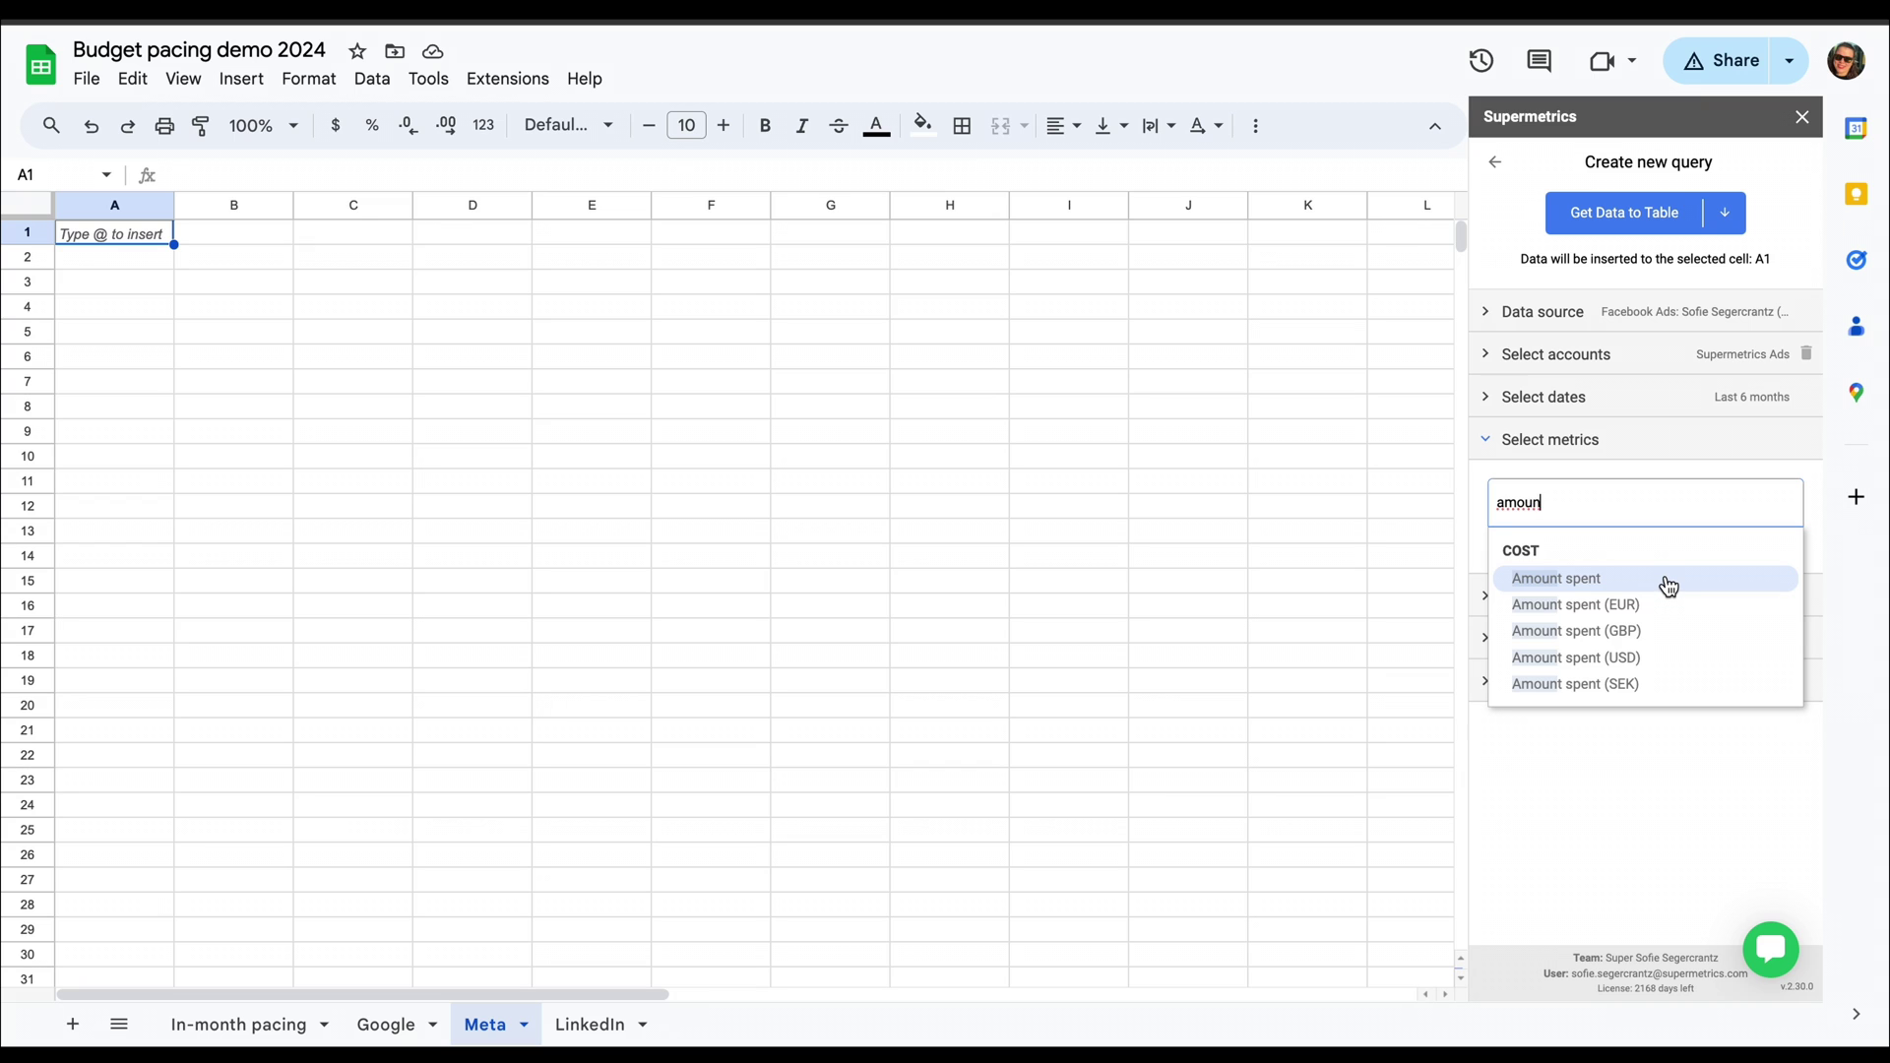
pyautogui.click(1668, 580)
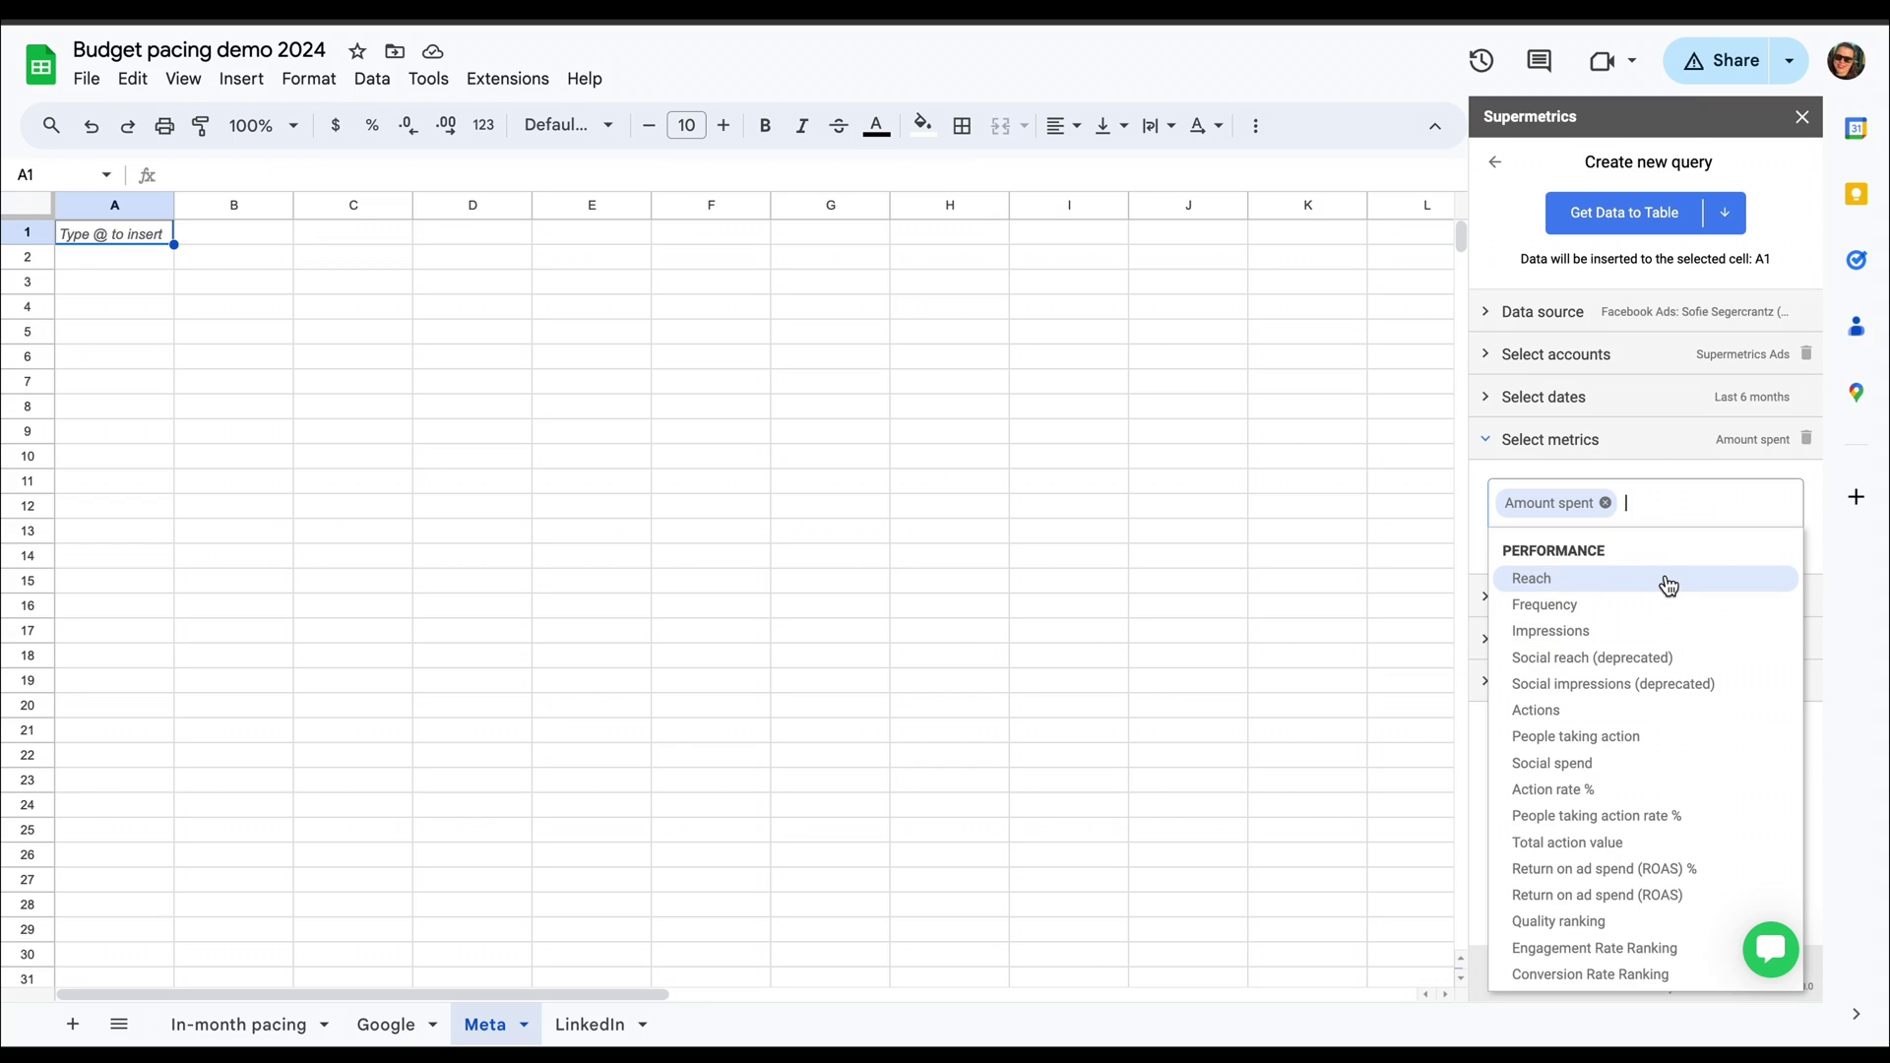
pyautogui.click(1817, 509)
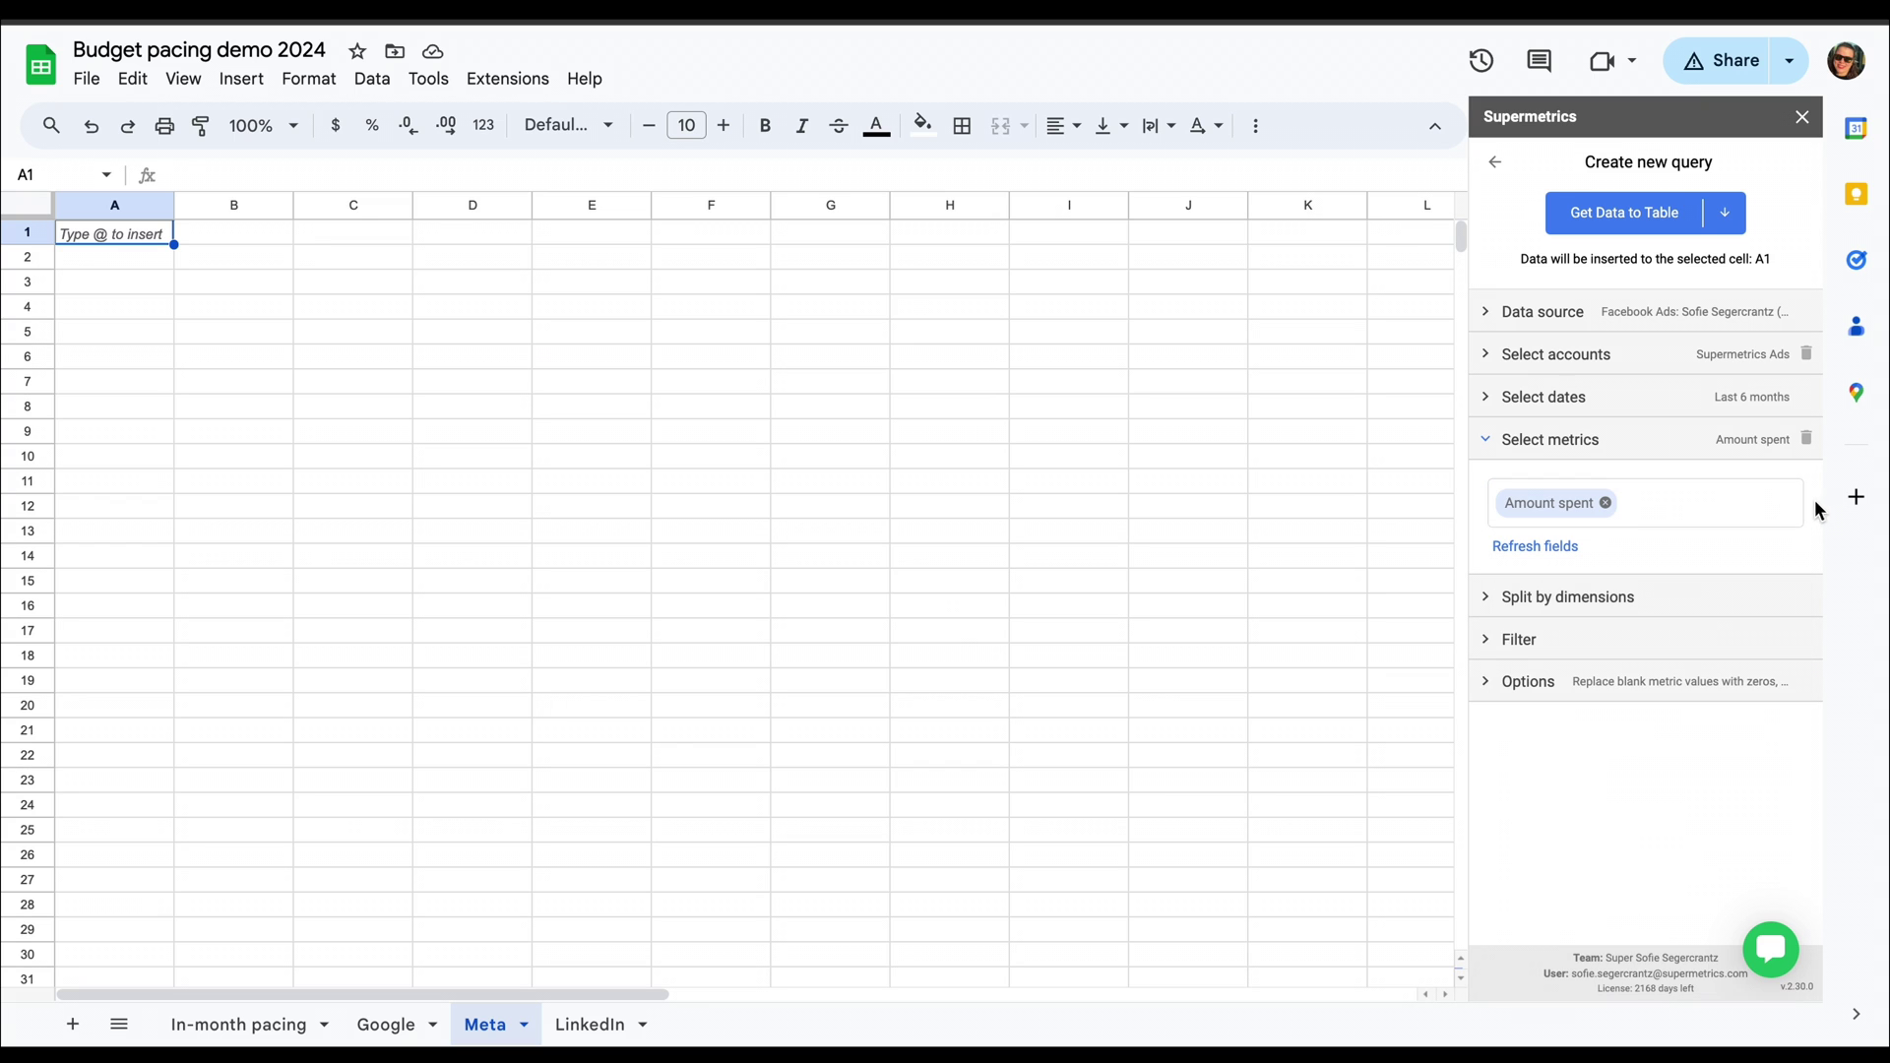
# - Split the rows by Date and fetch up to 100,000 rows
pyautogui.click(1599, 597)
pyautogui.click(1599, 582)
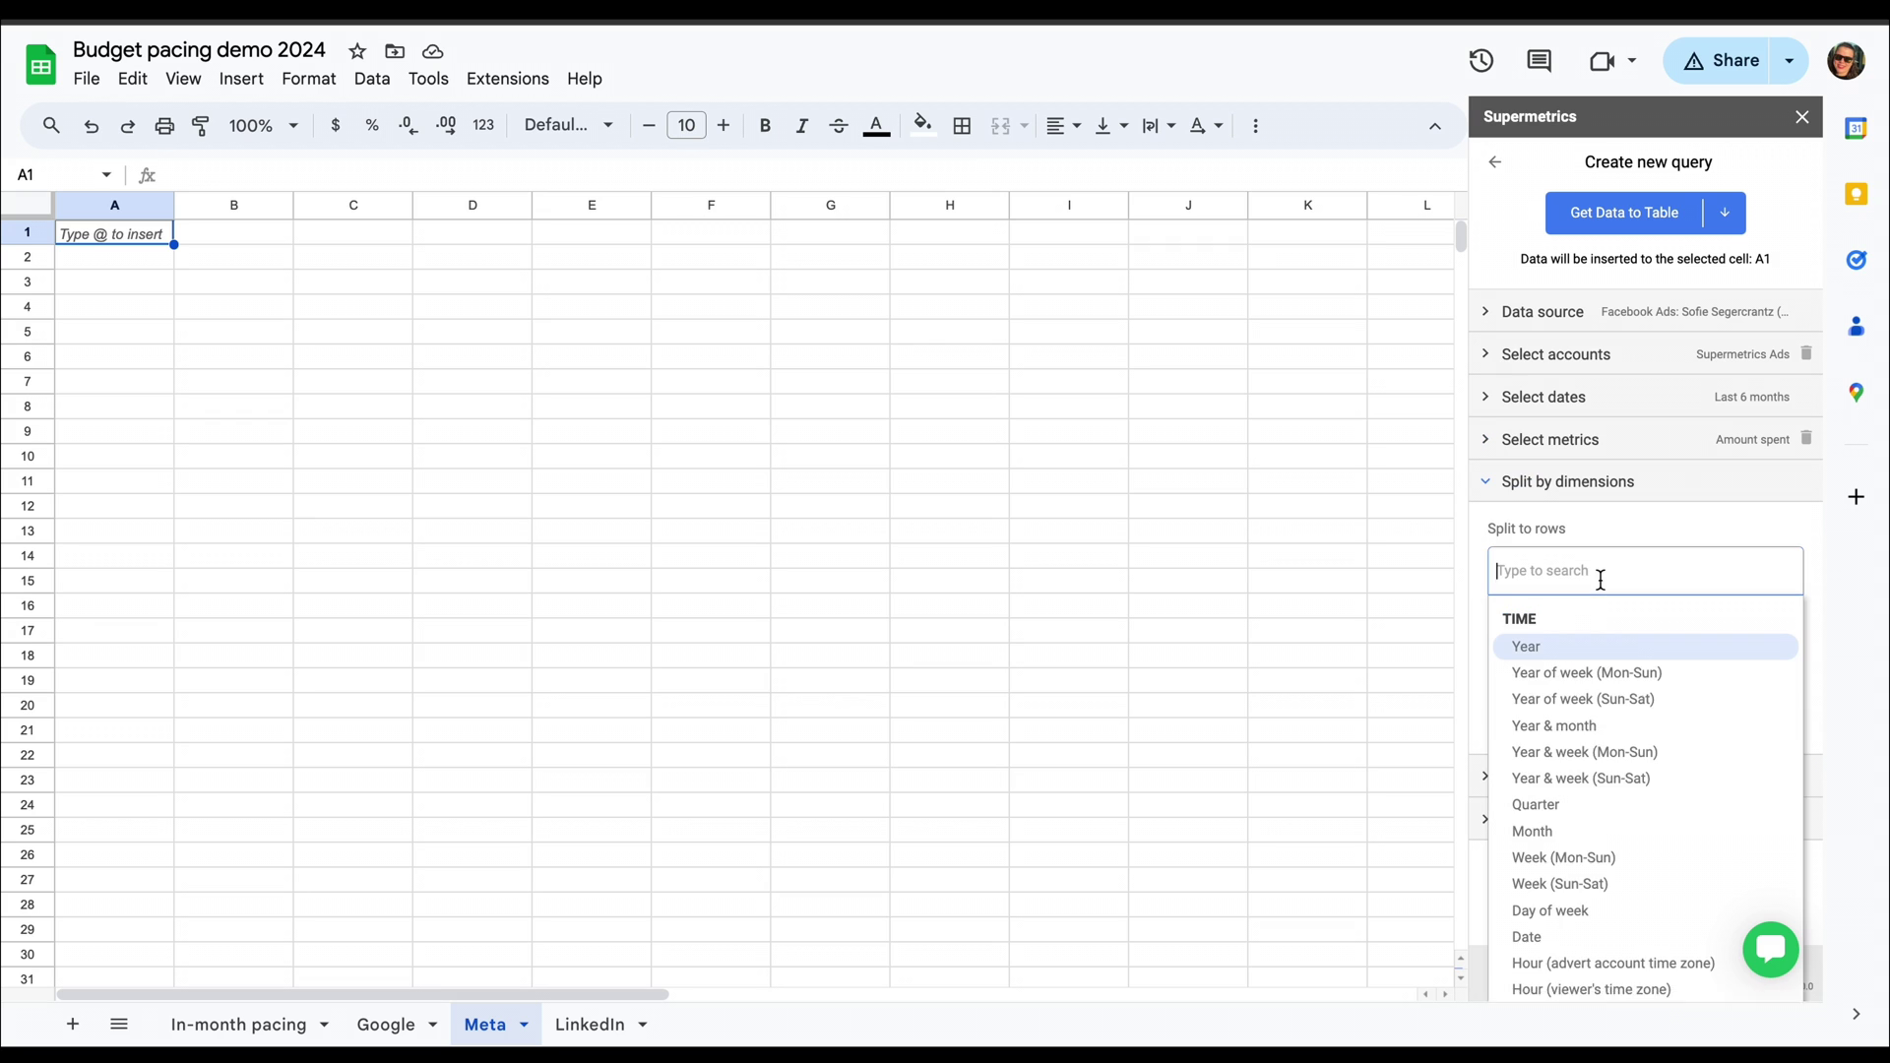
pyautogui.write('date')
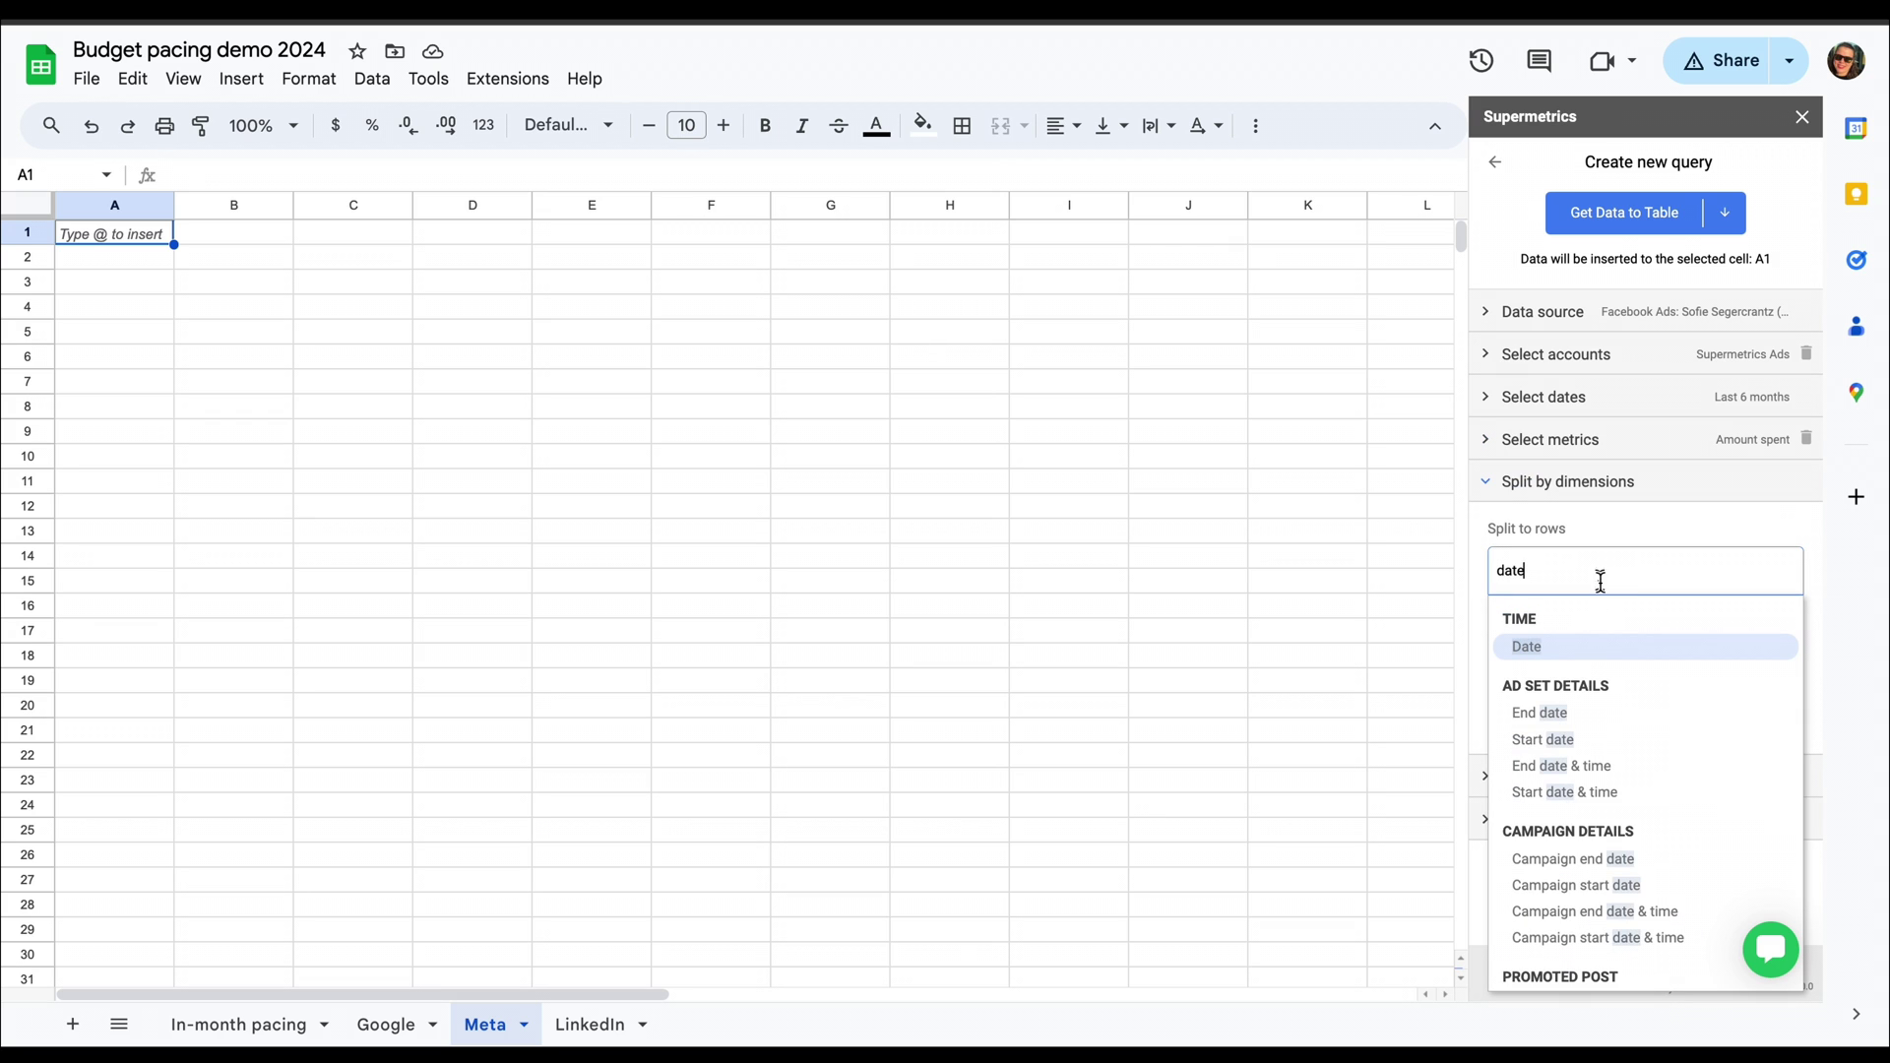
pyautogui.click(1587, 646)
pyautogui.click(1748, 540)
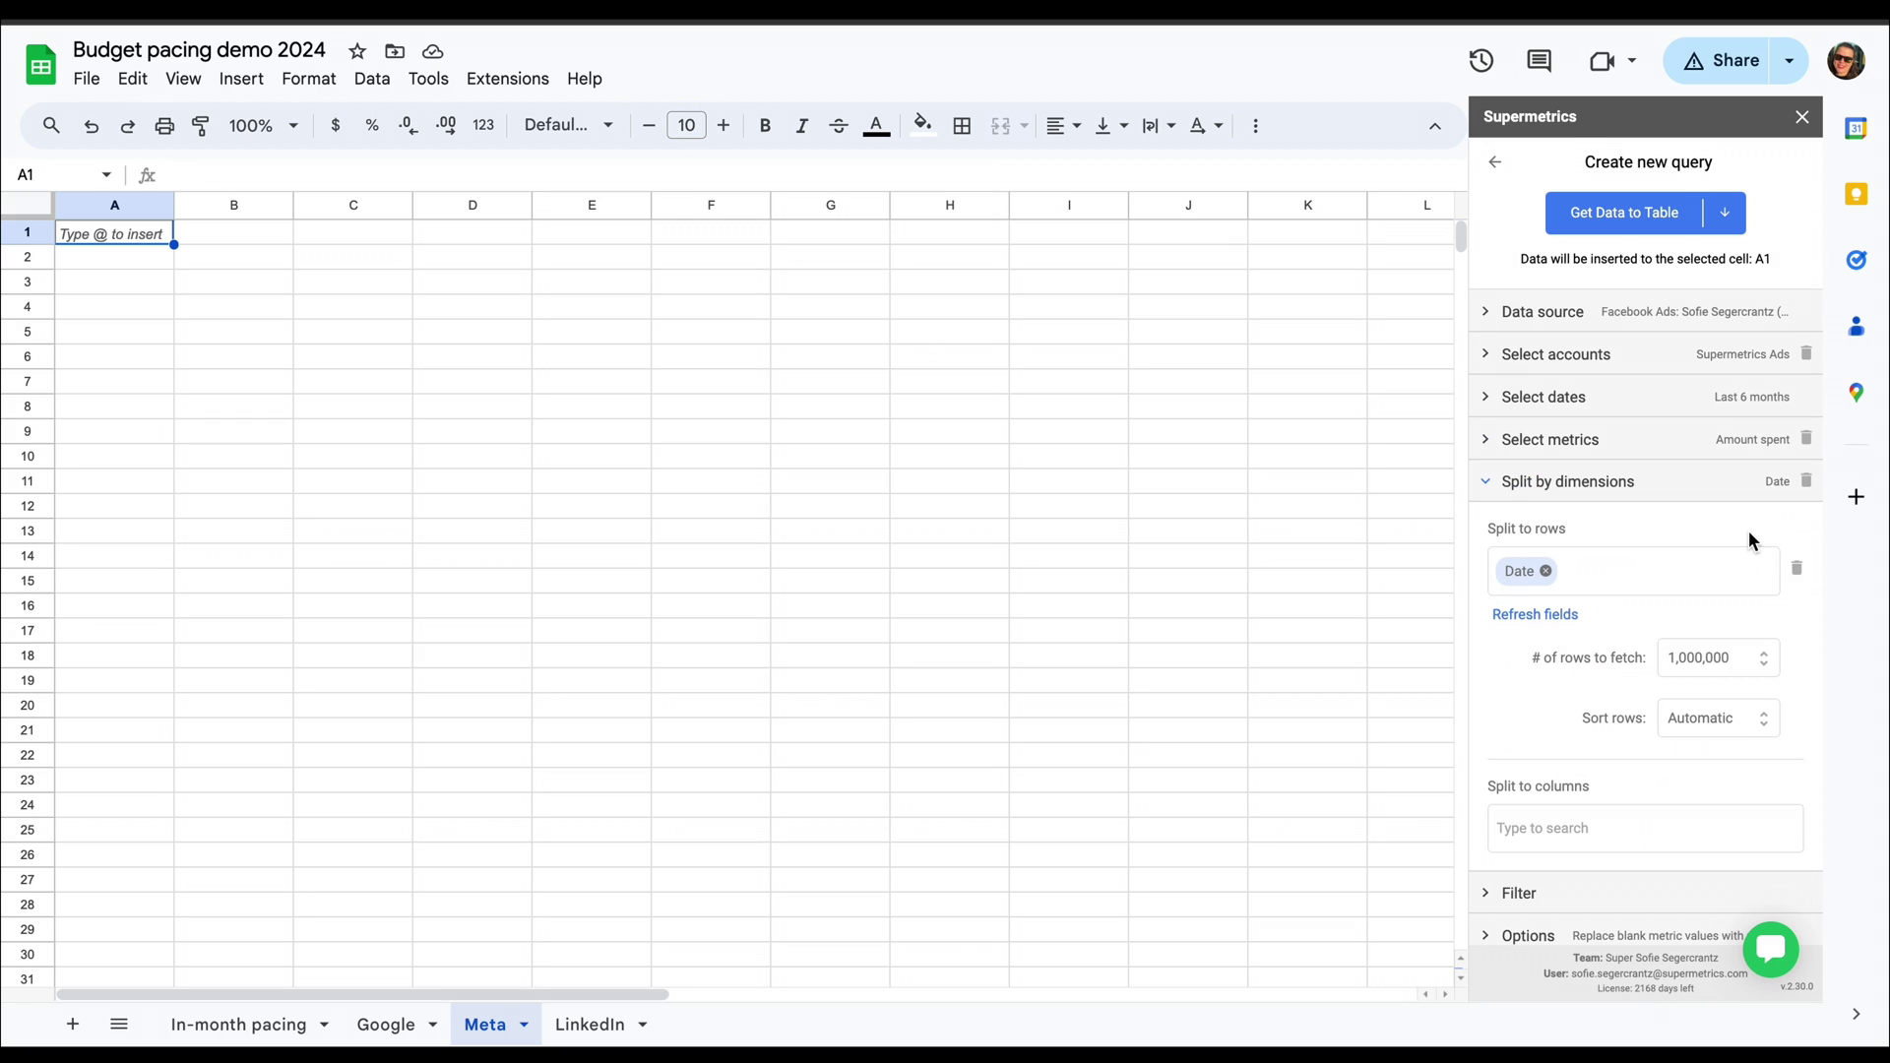
pyautogui.click(1752, 676)
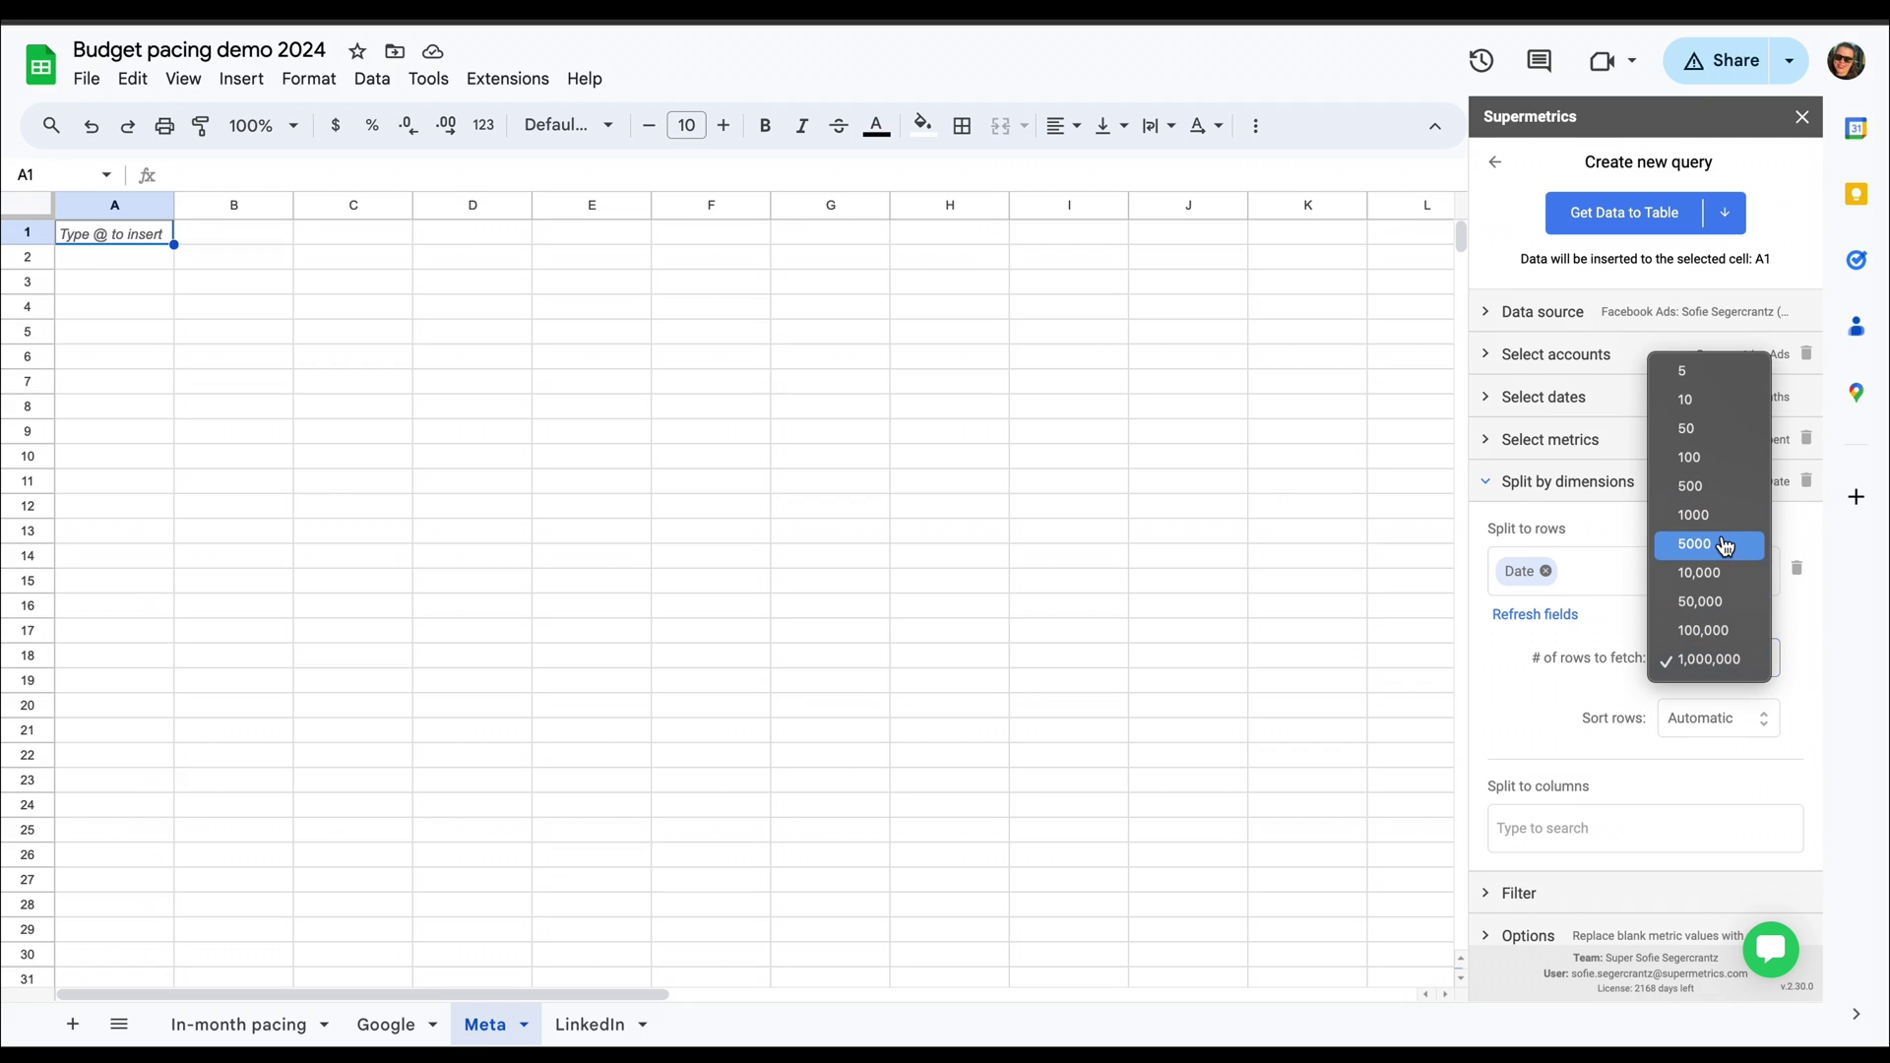
pyautogui.click(1732, 657)
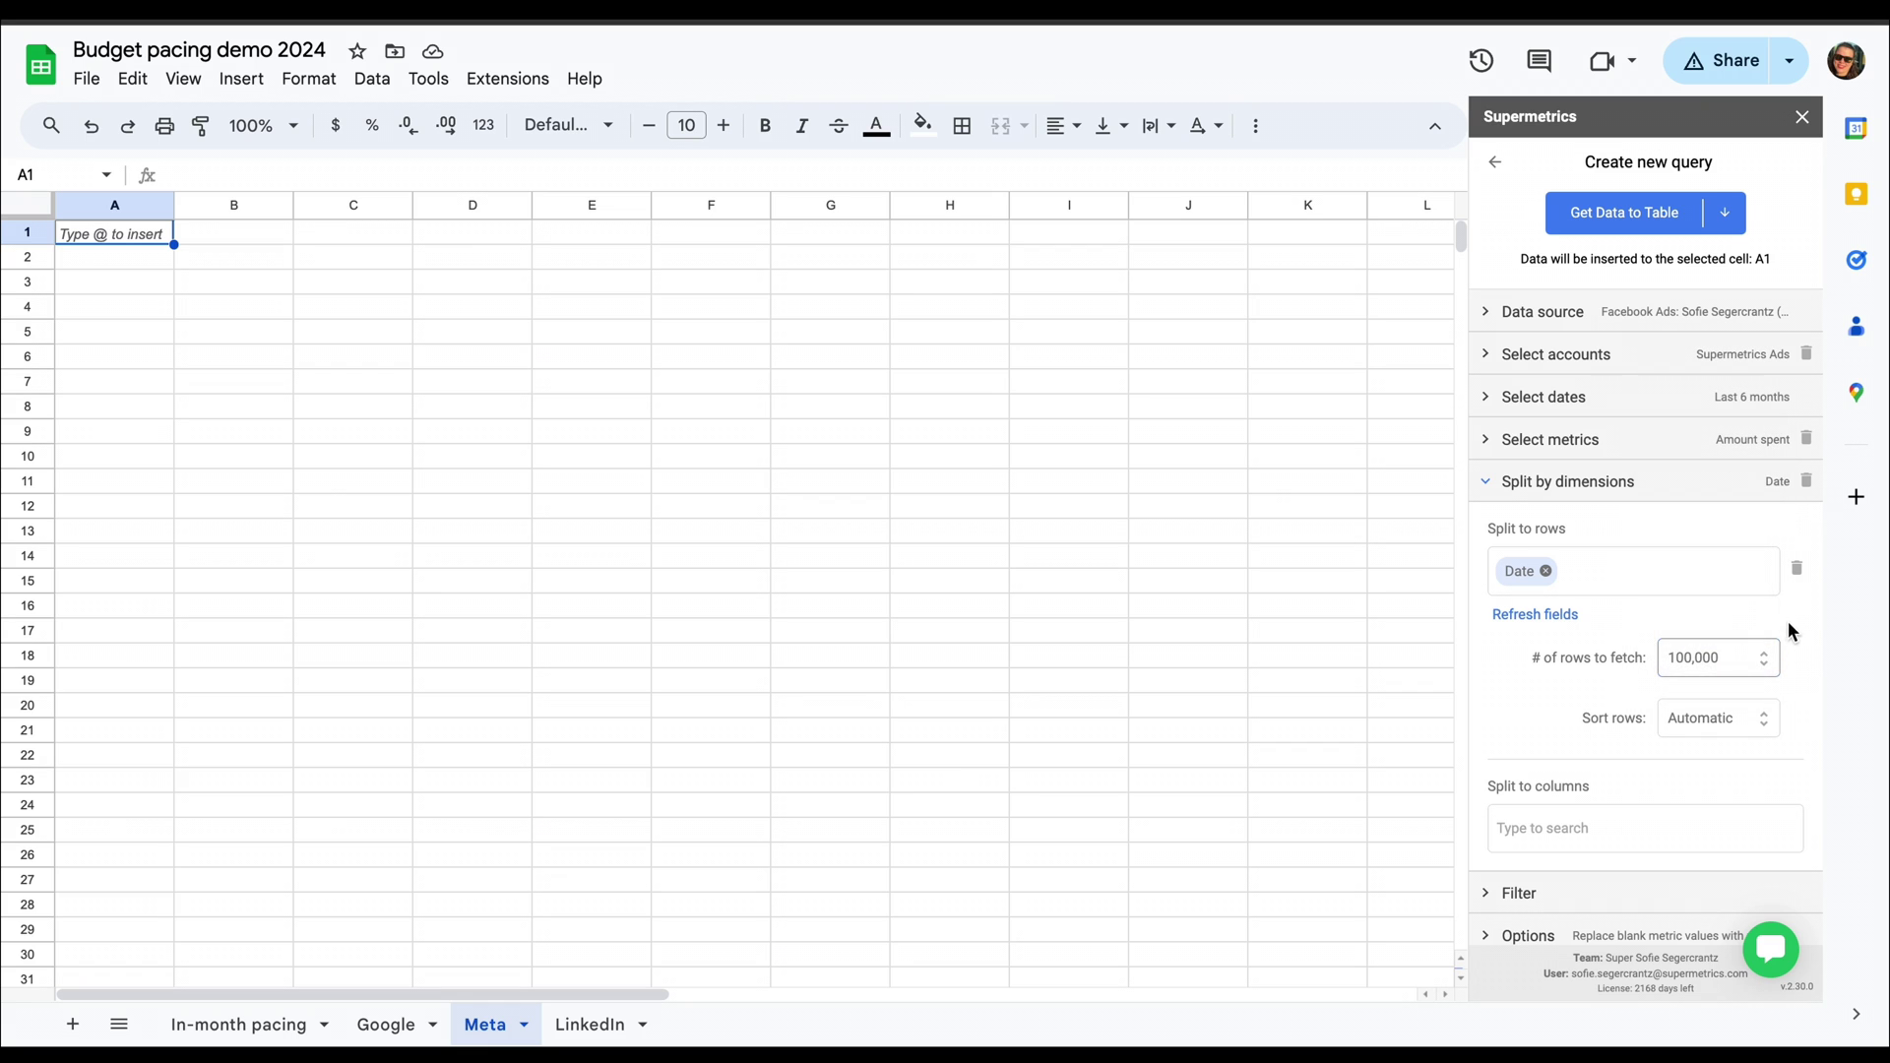
pyautogui.click(1562, 493)
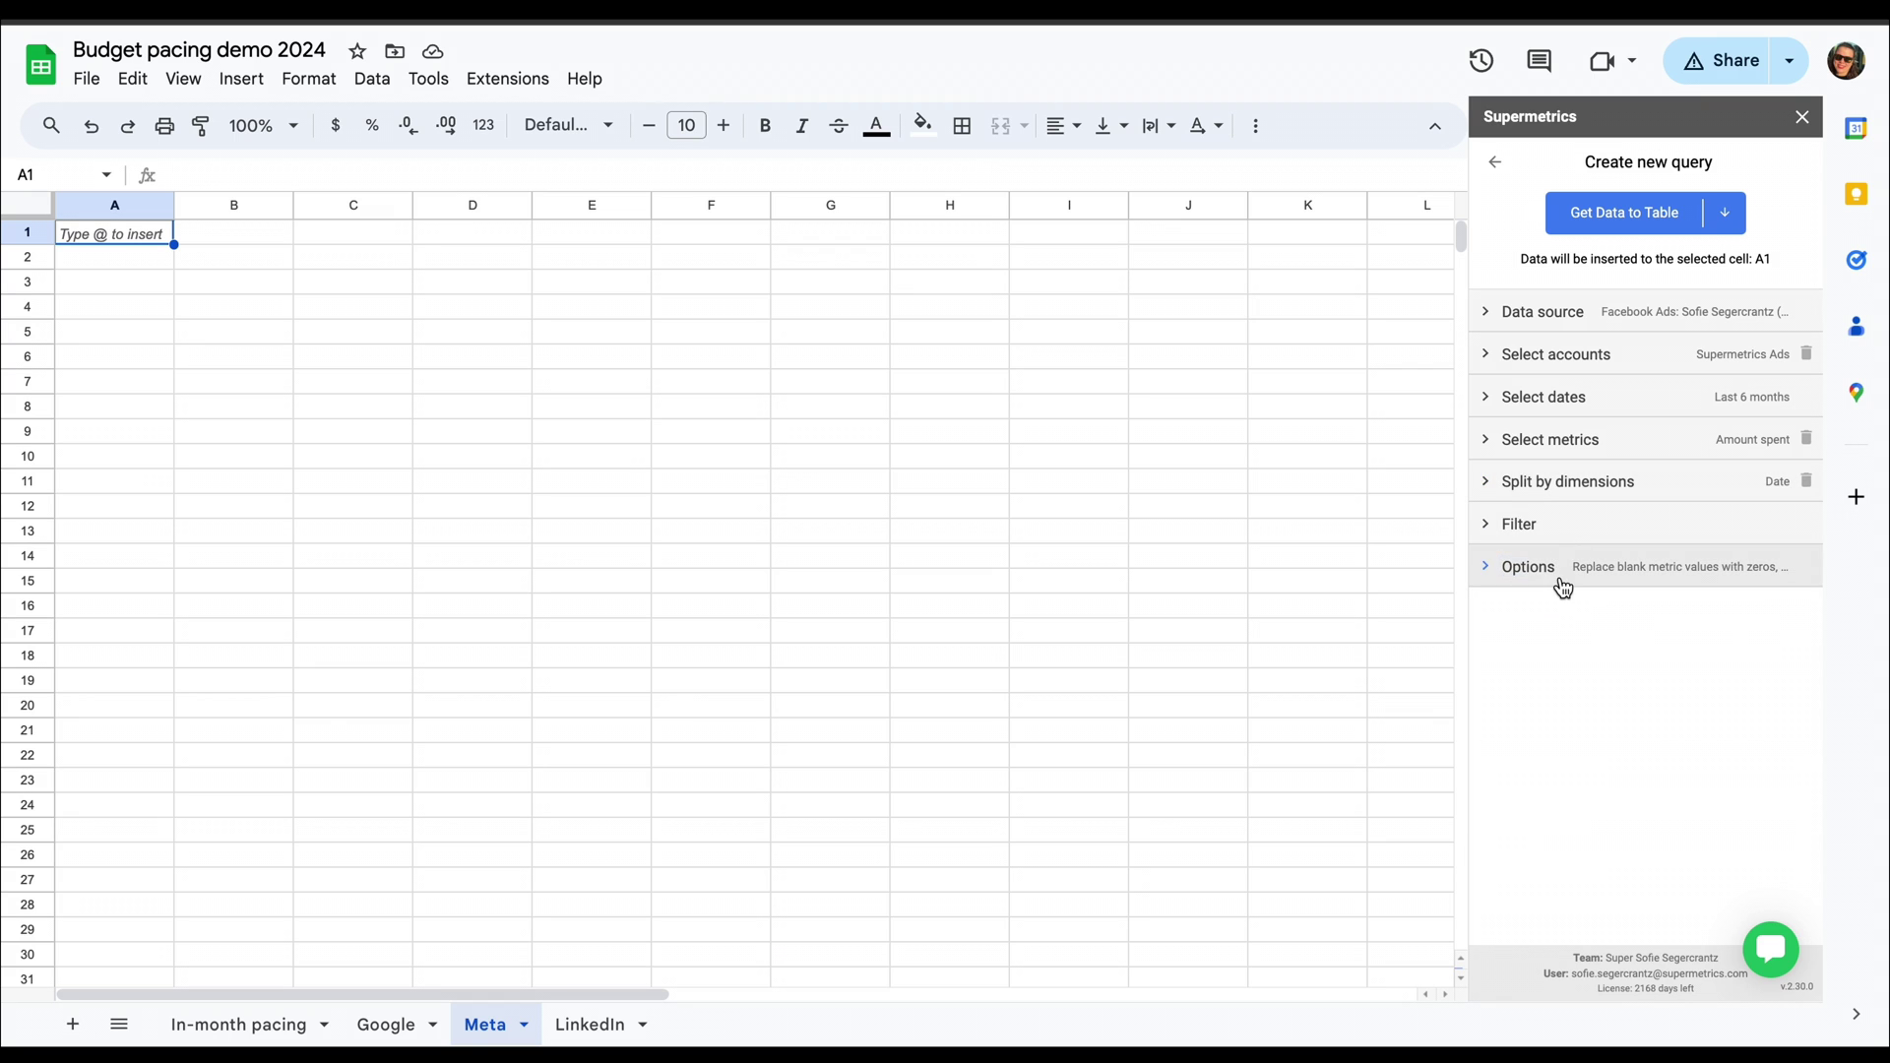
# - In the query options, enable Combine new results with old and Keep previous results on refresh error
pyautogui.click(1557, 541)
pyautogui.click(1561, 527)
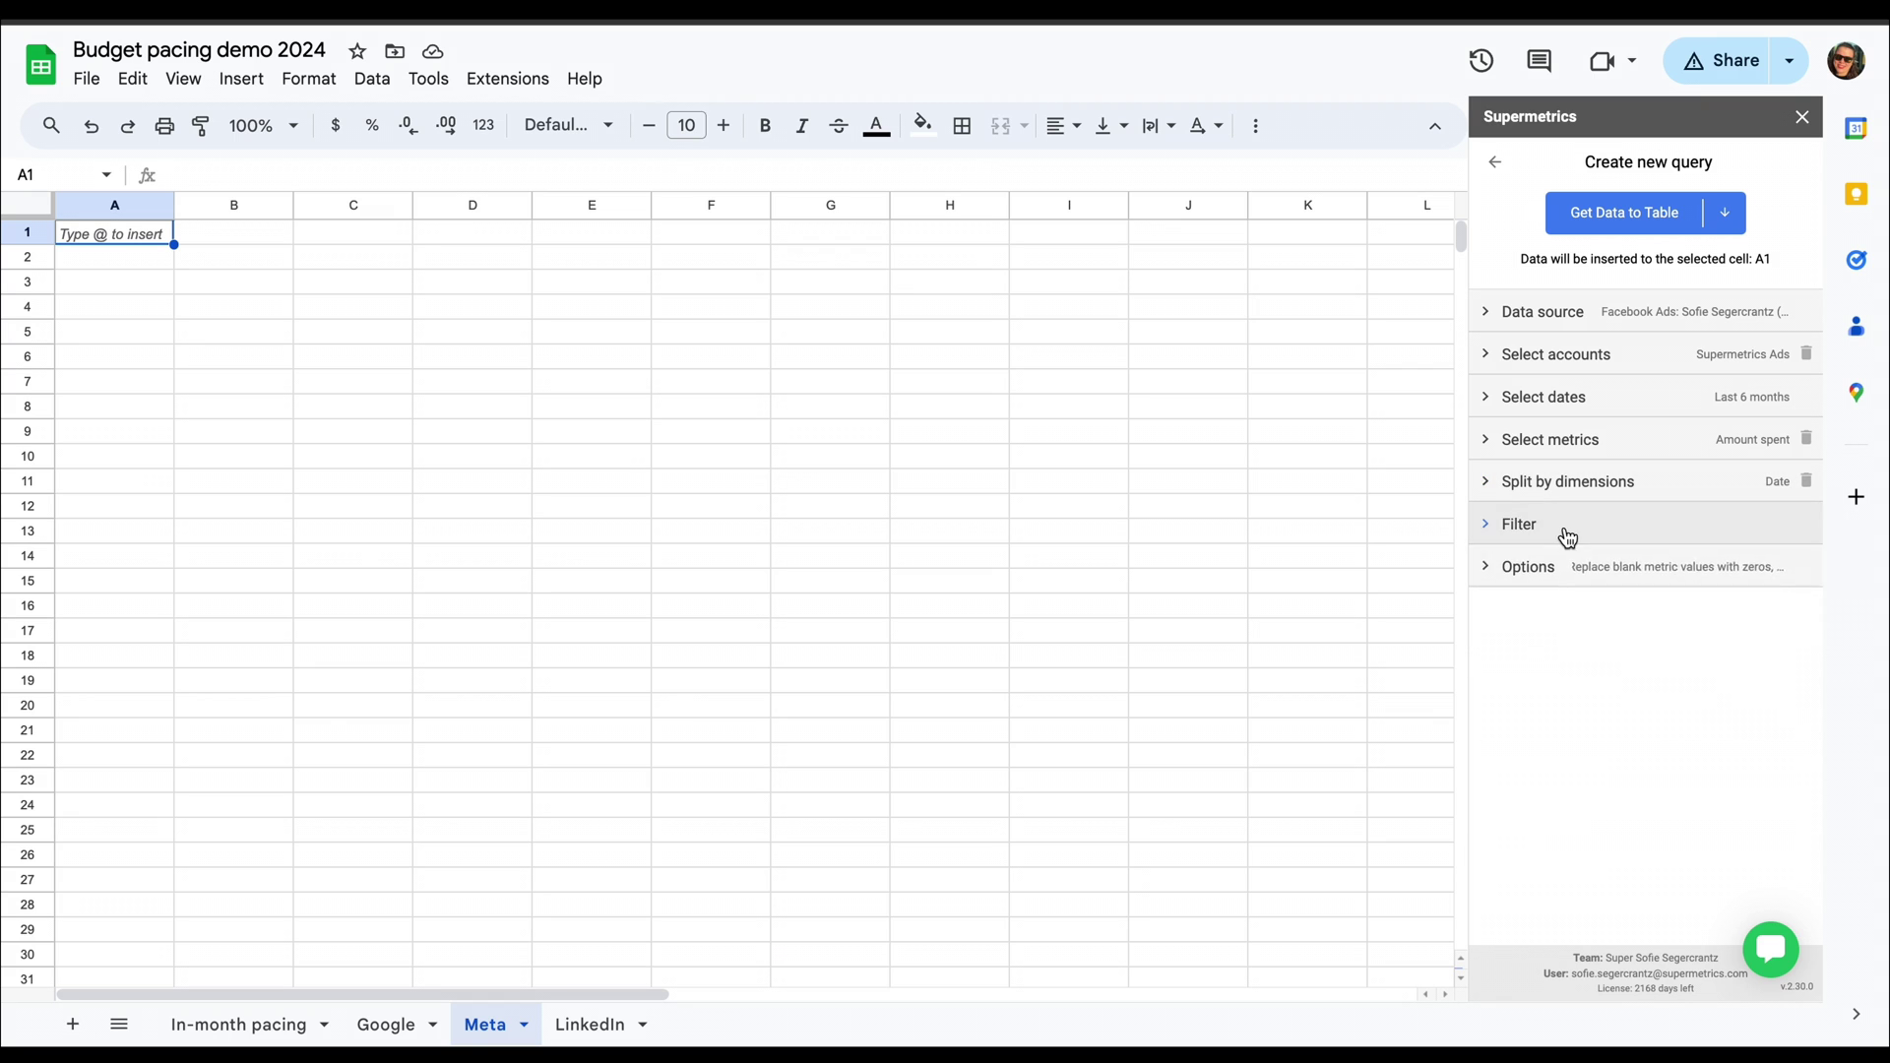
pyautogui.click(1527, 581)
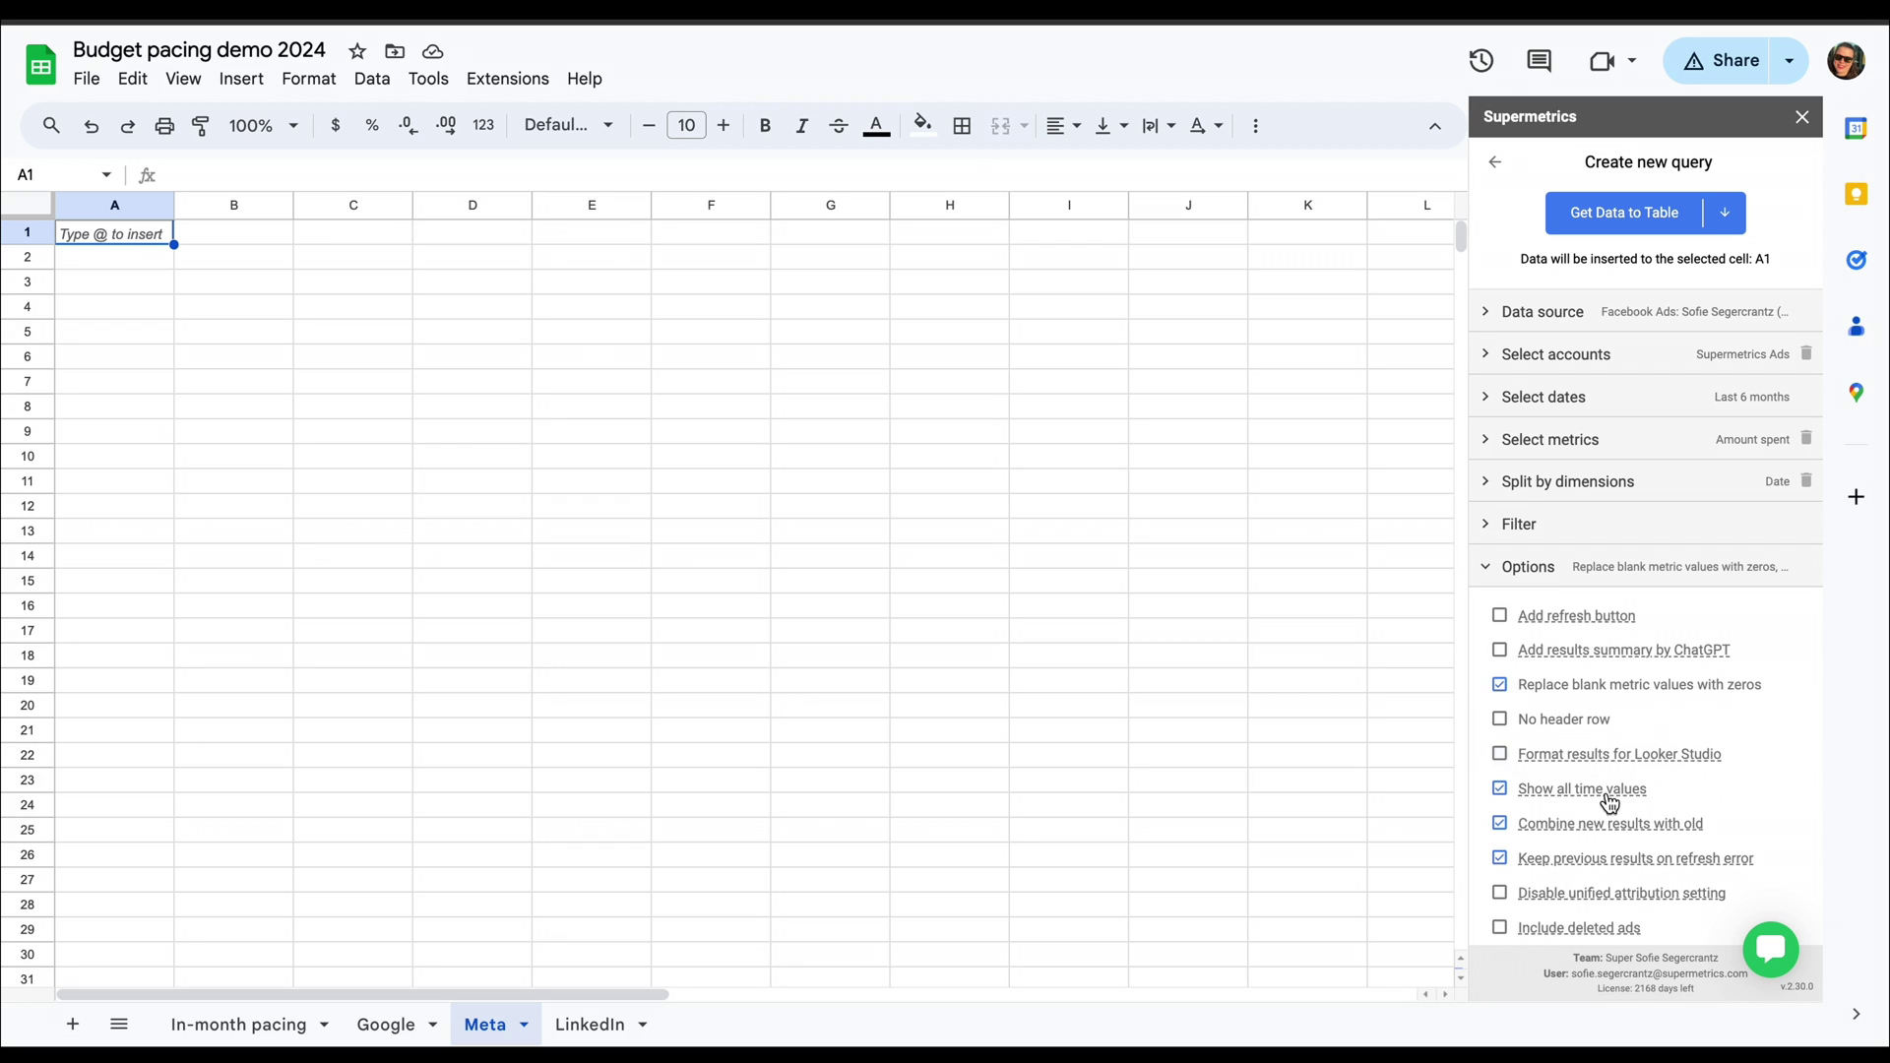
pyautogui.moveTo(1581, 803)
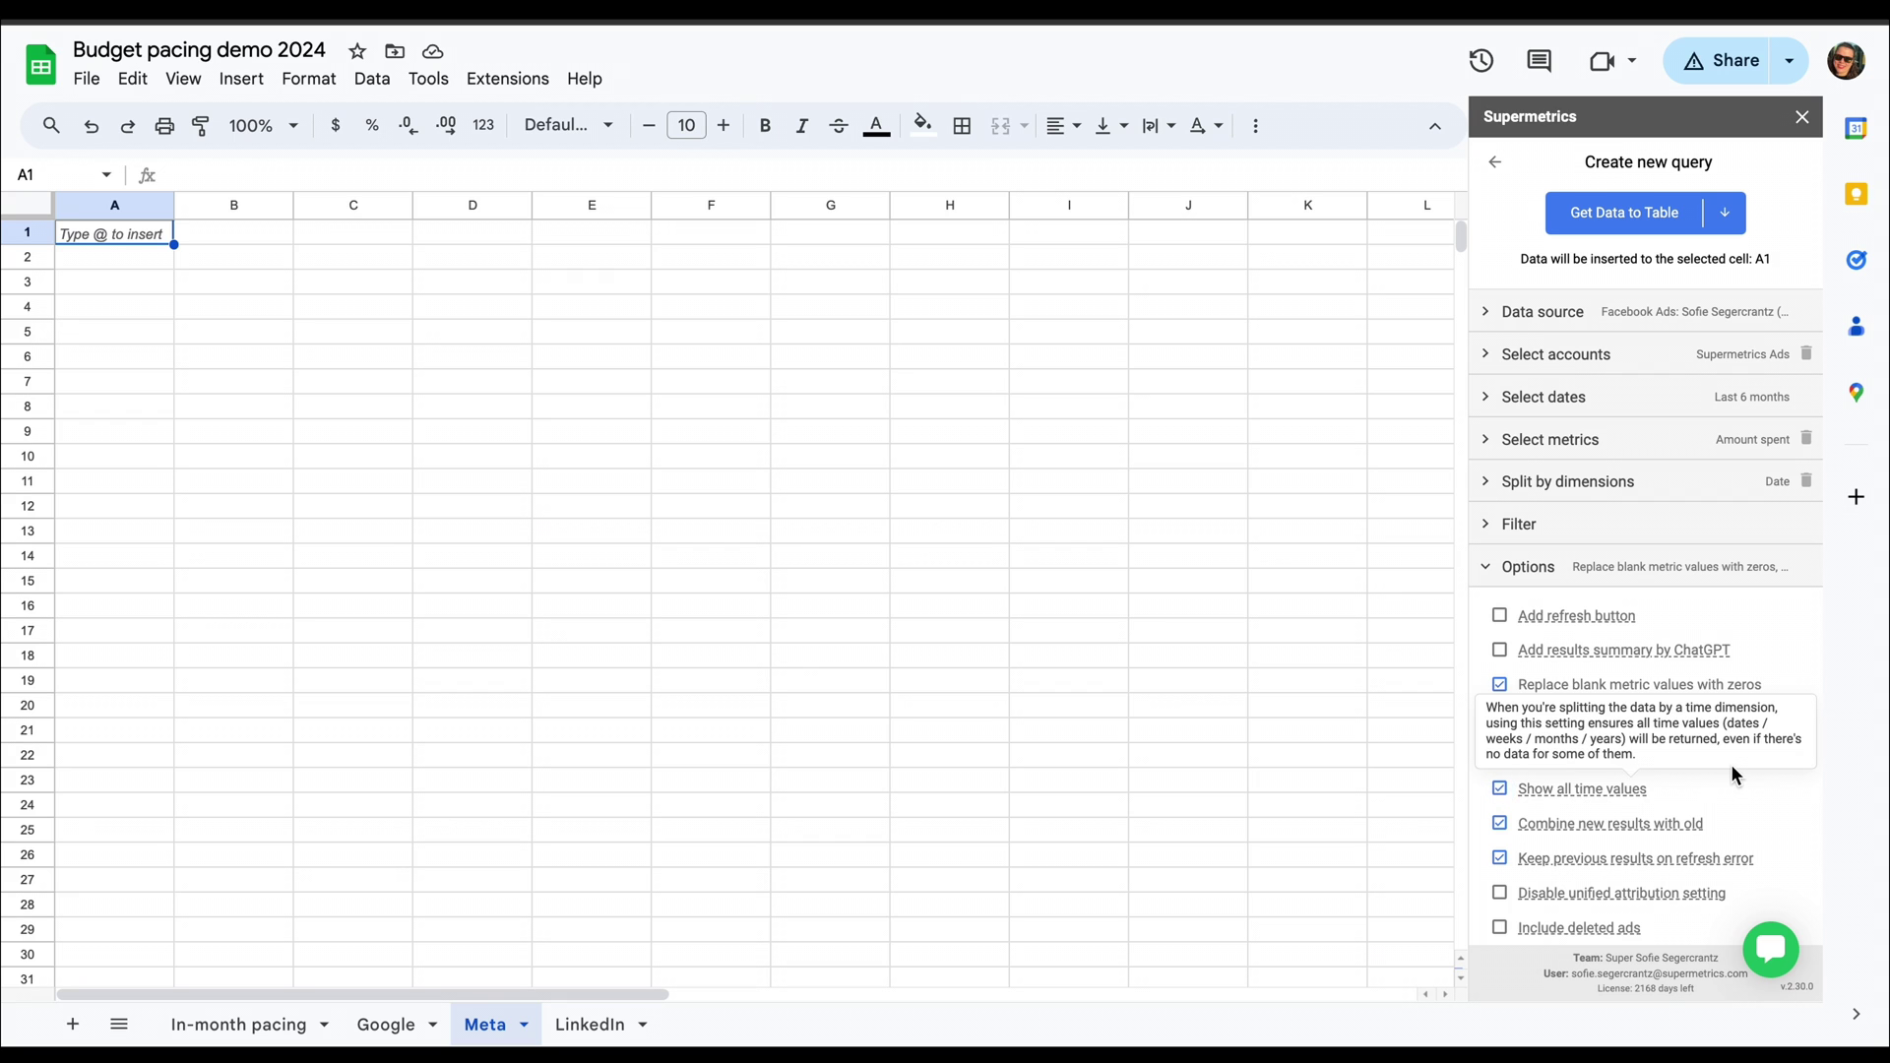
pyautogui.scroll(-3, 1730, 766)
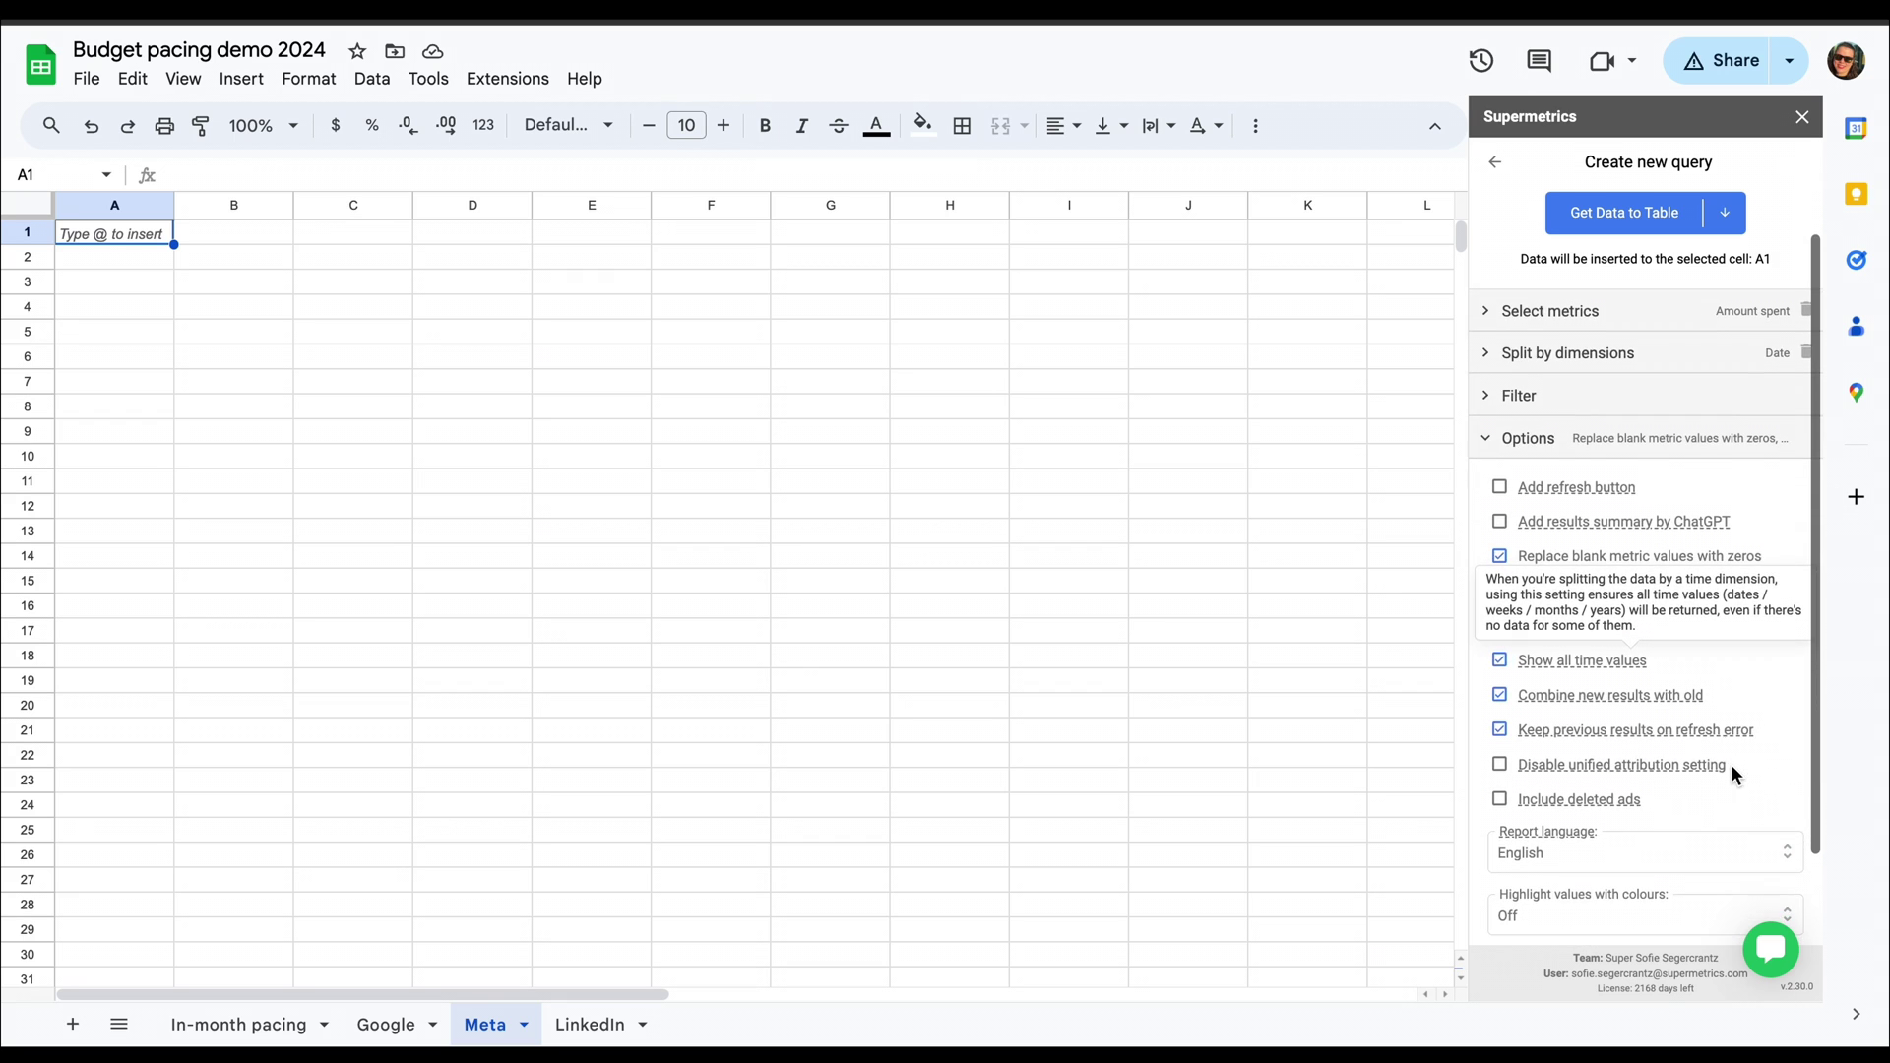
pyautogui.moveTo(1685, 706)
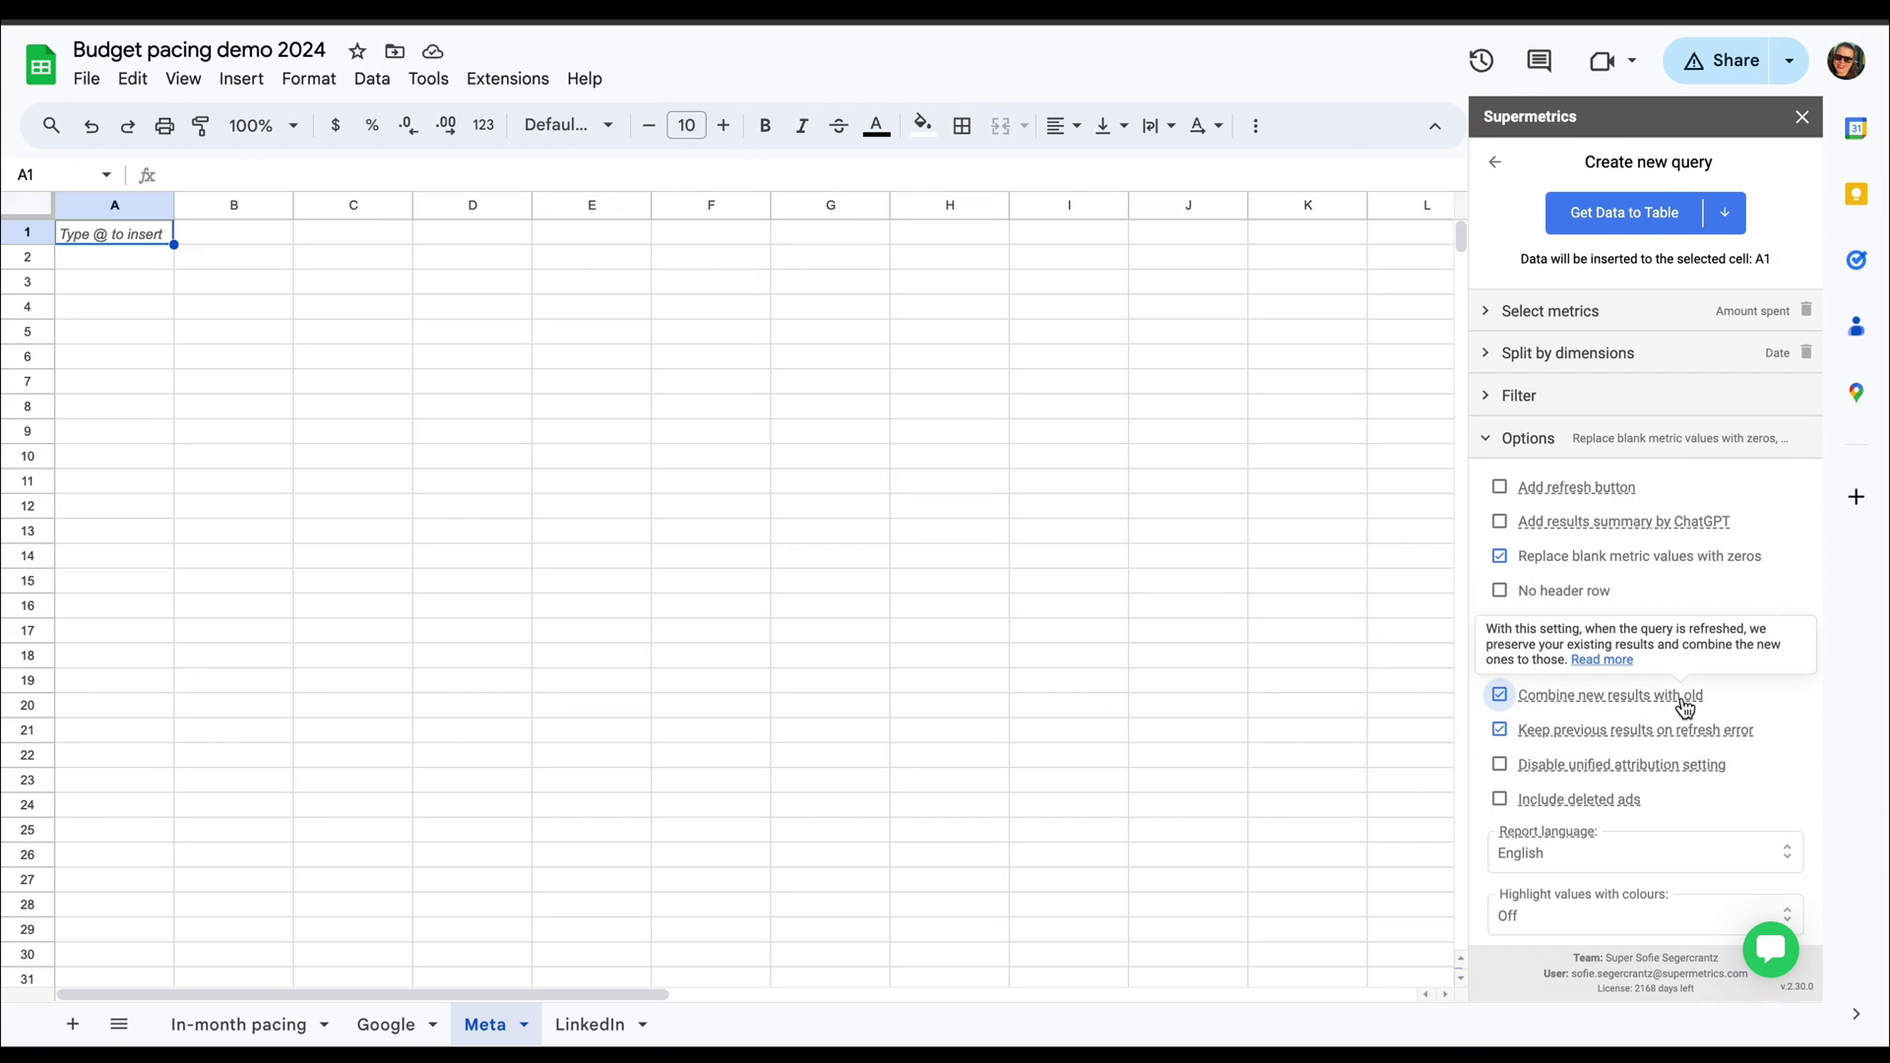
pyautogui.moveTo(1688, 739)
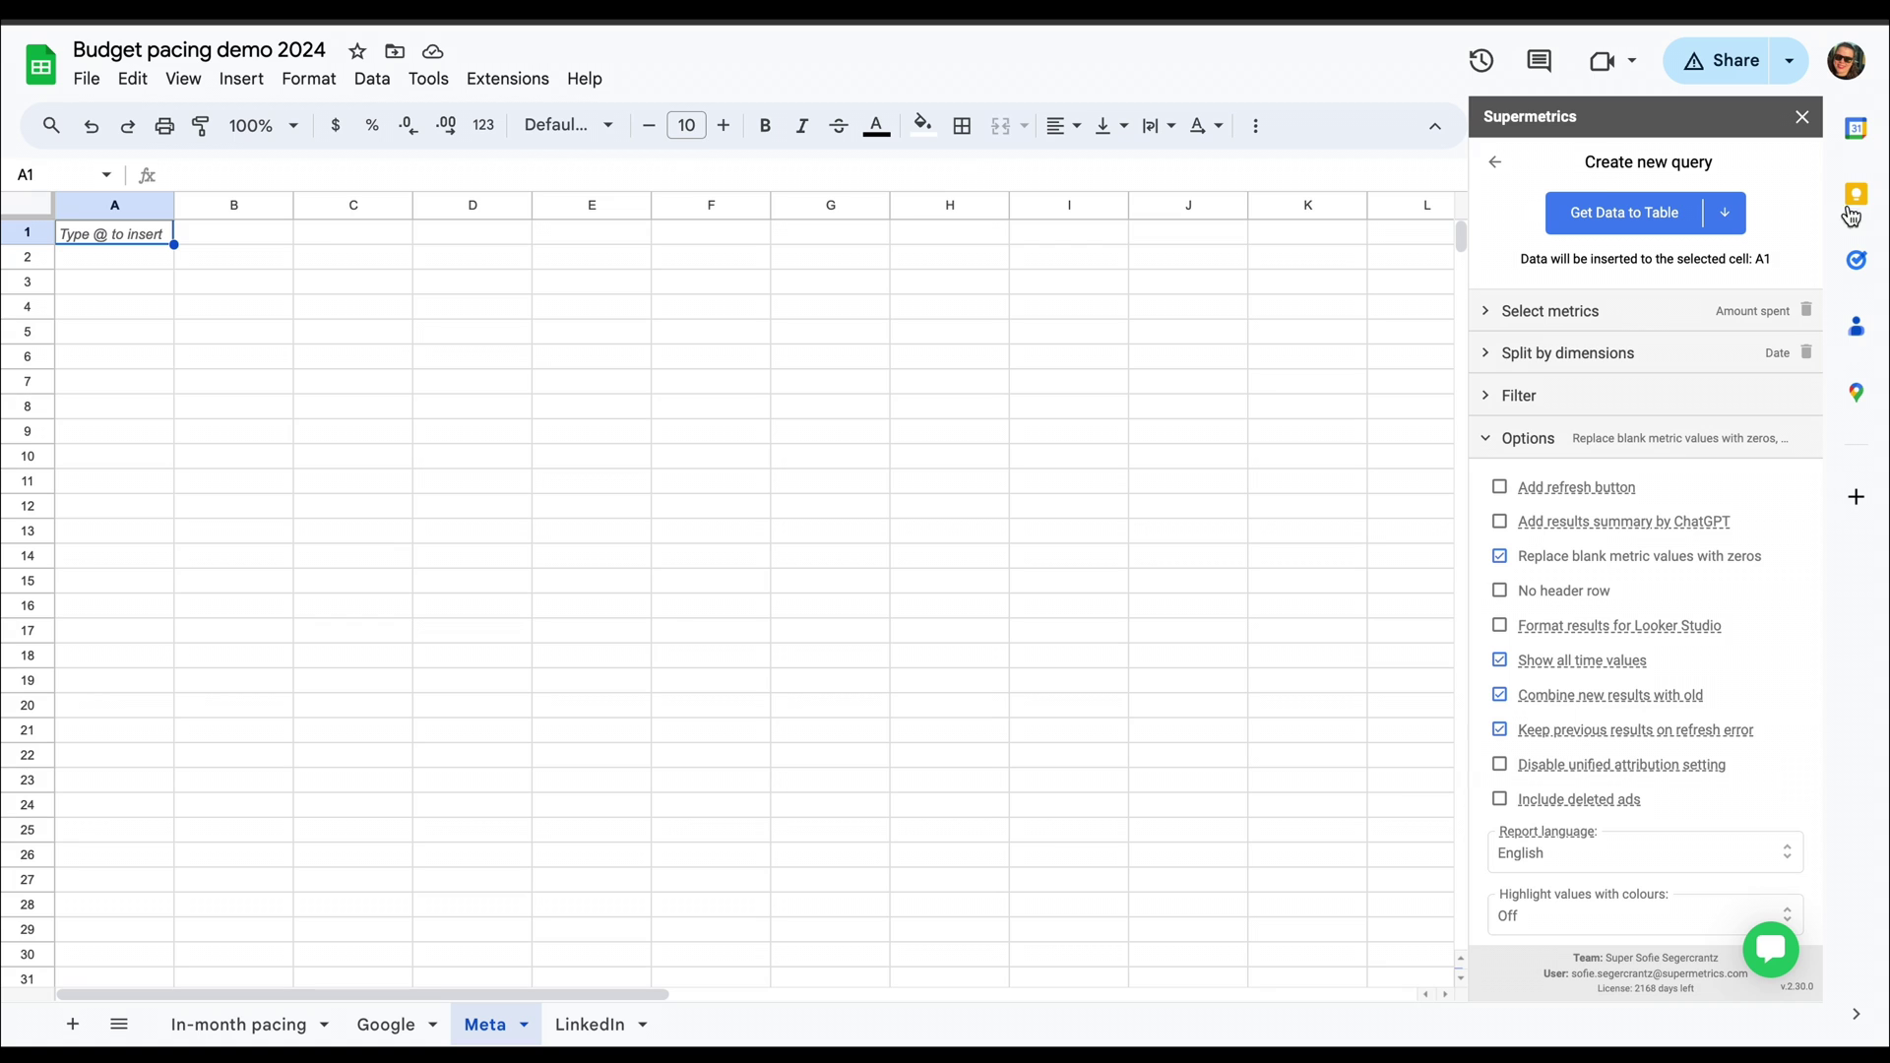
# - Run Get Data to Table to fill the Meta sheet with Date and Cost rows, then view the LinkedIn and Google sheets
pyautogui.click(1606, 222)
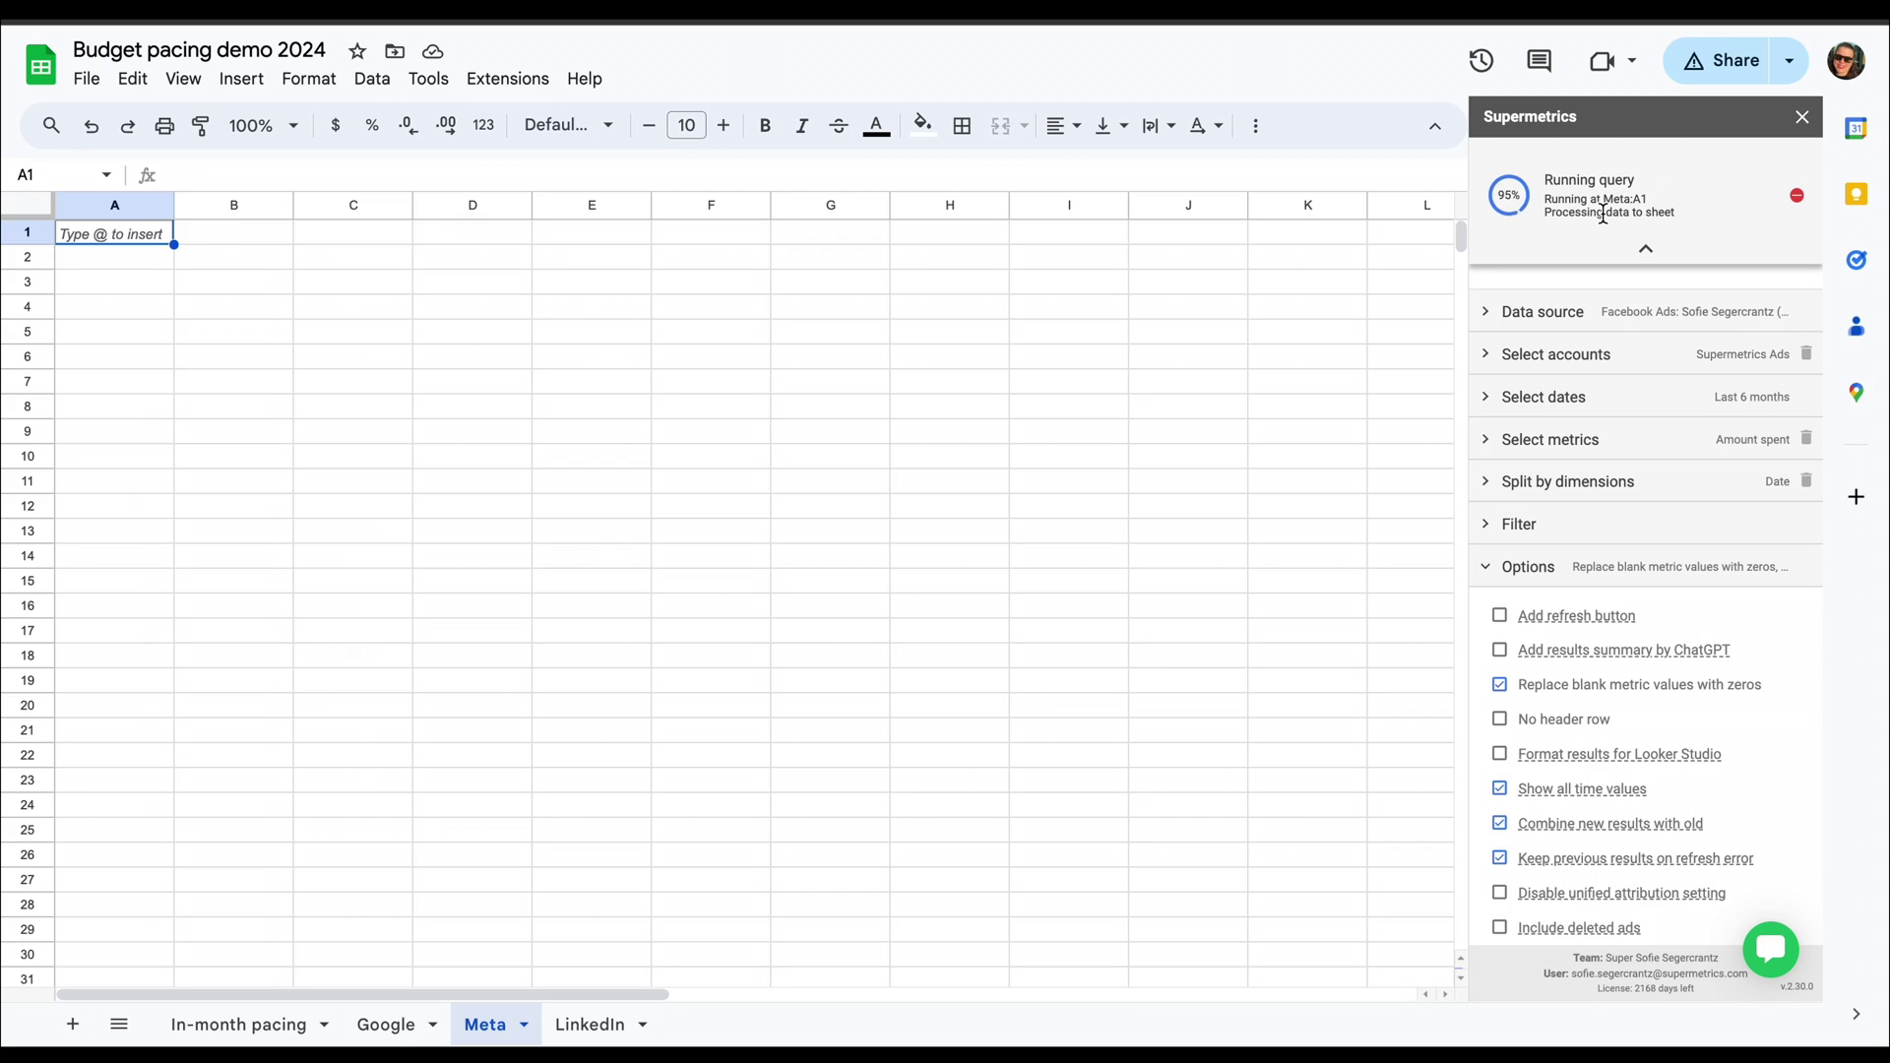
pyautogui.click(603, 1014)
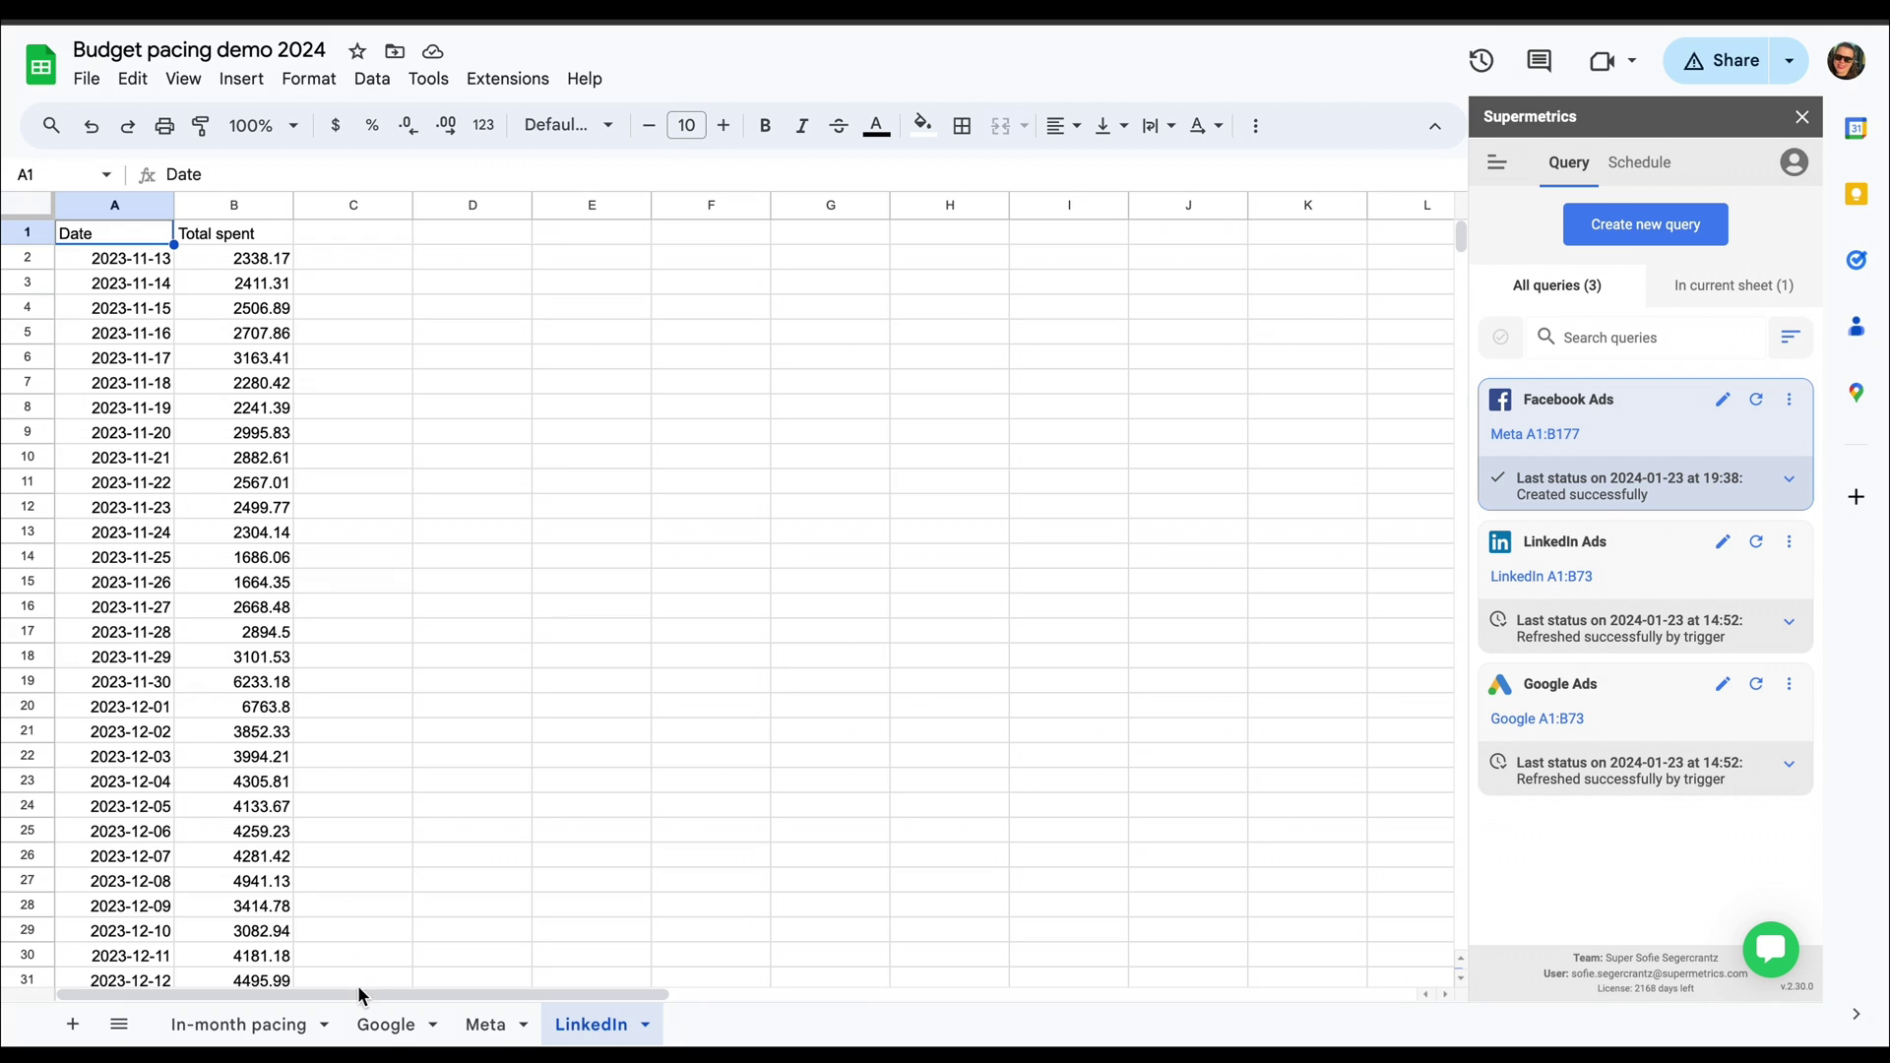
pyautogui.click(374, 1024)
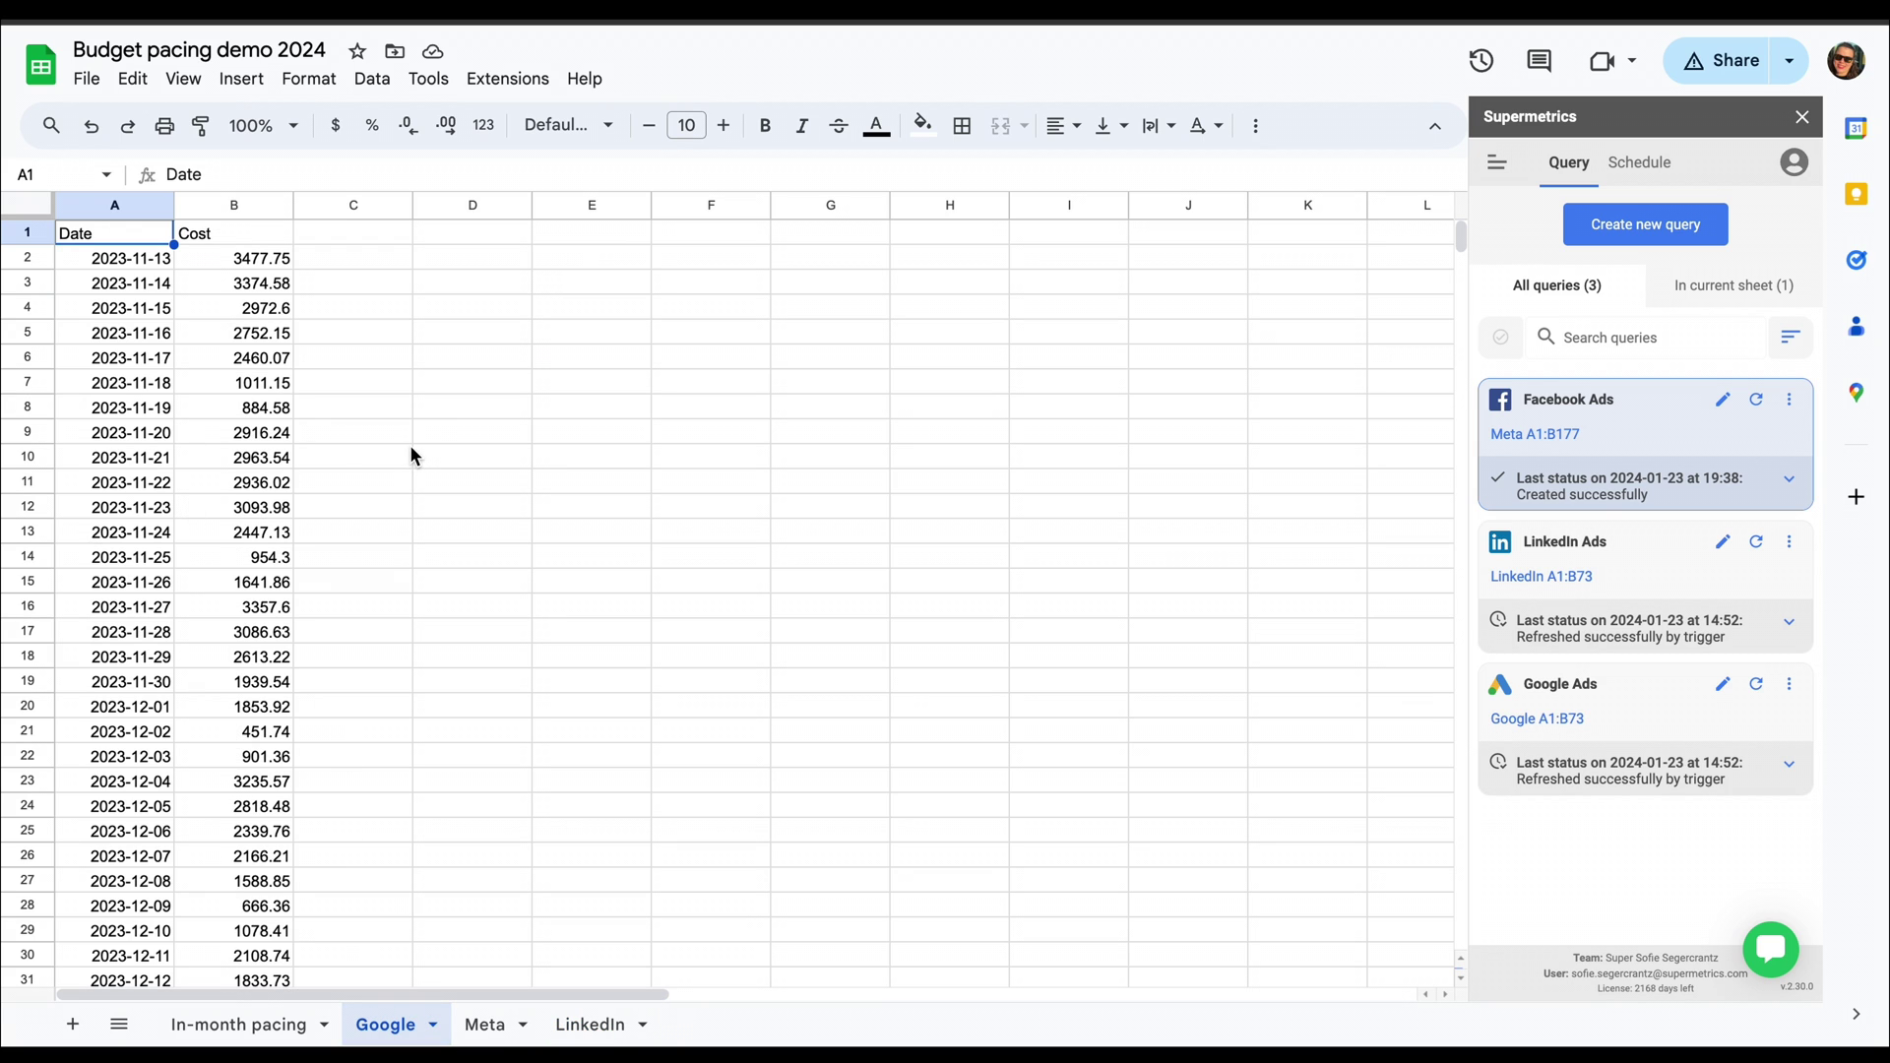
# - Add and save a Supermetrics trigger that refreshes daily starting at 1:00
pyautogui.click(1640, 165)
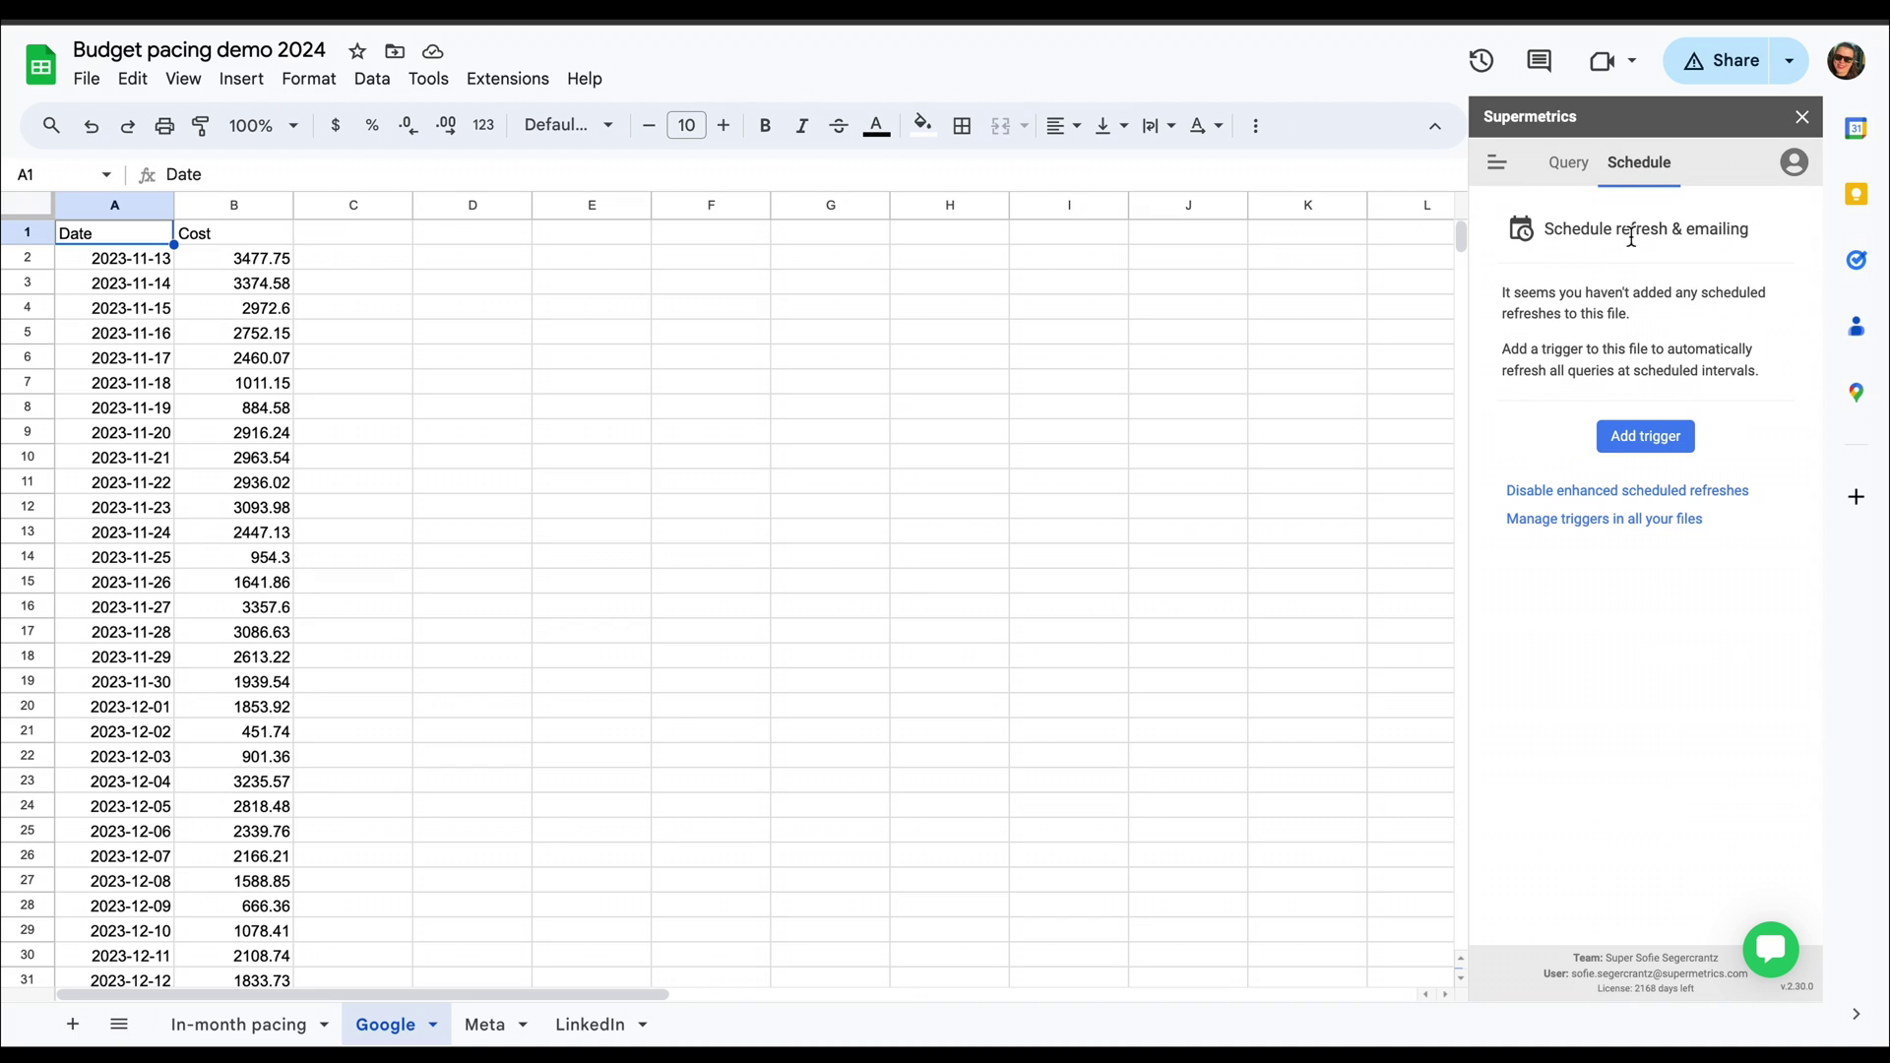
pyautogui.click(1641, 437)
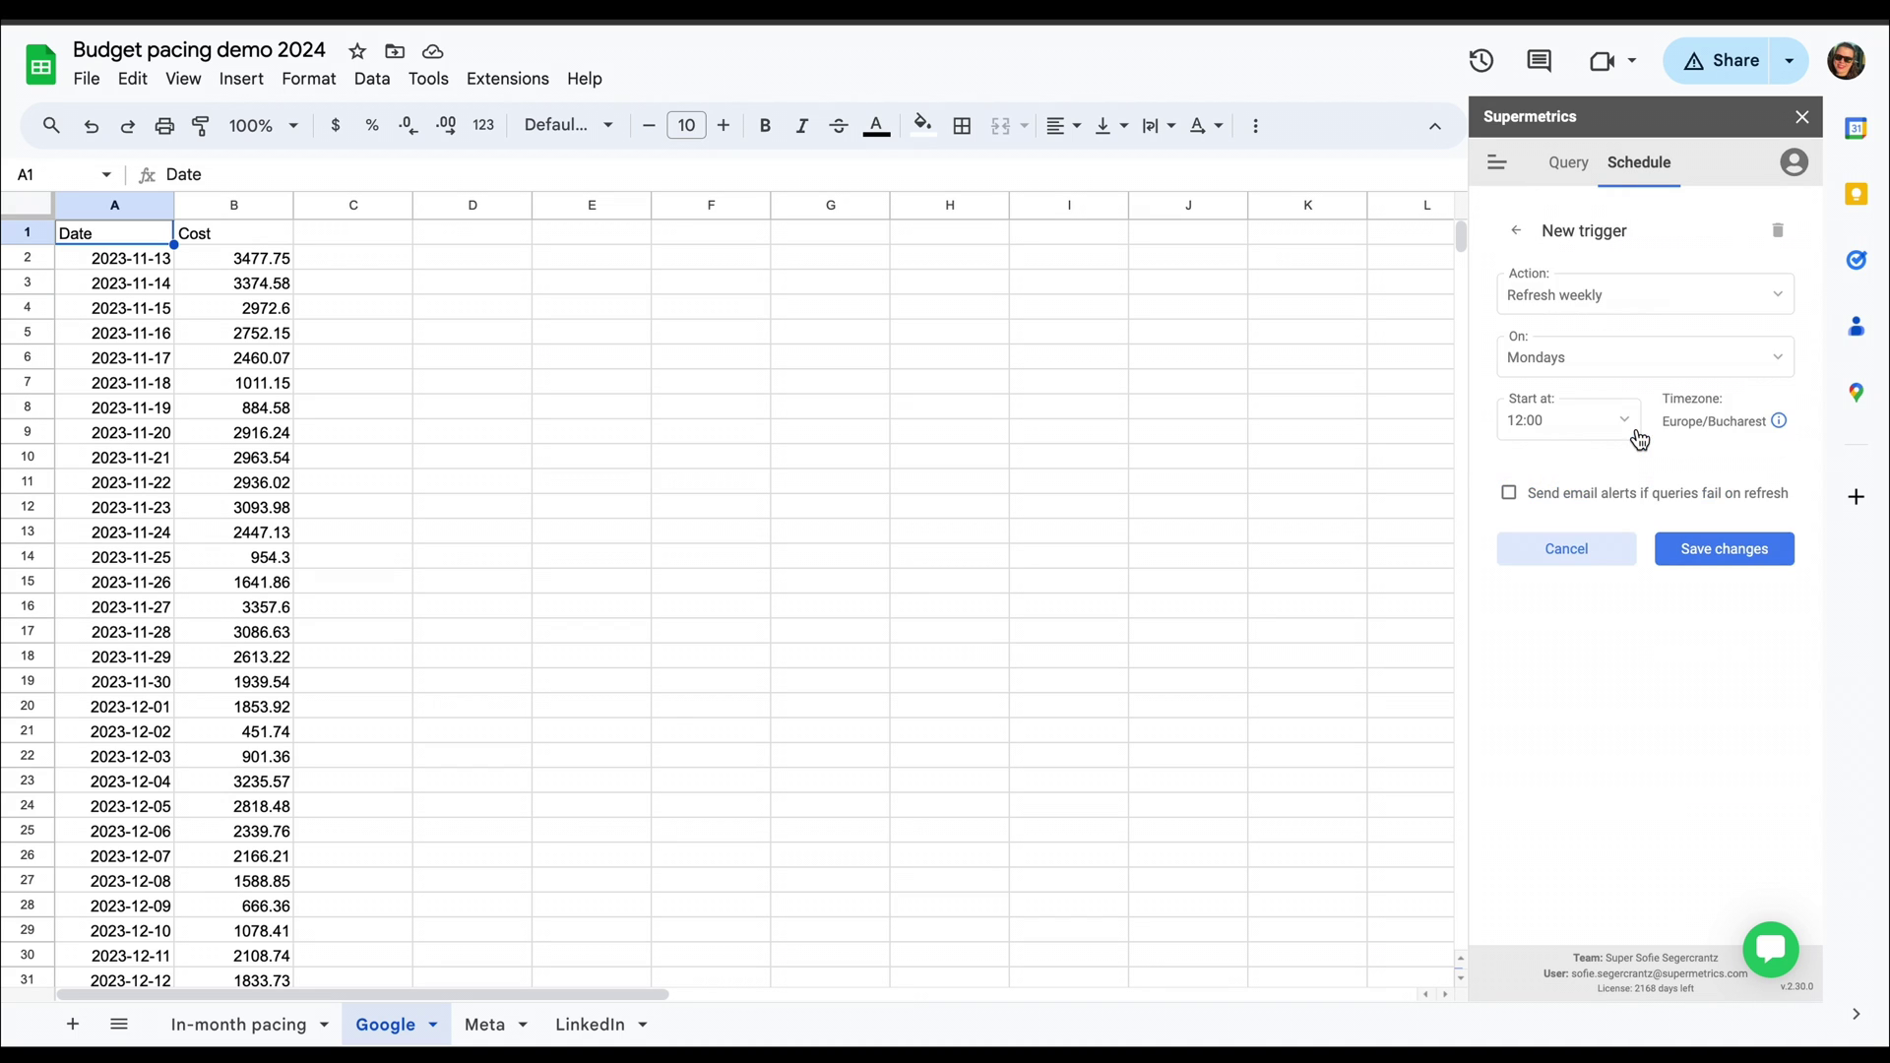
pyautogui.click(1615, 300)
pyautogui.click(1610, 372)
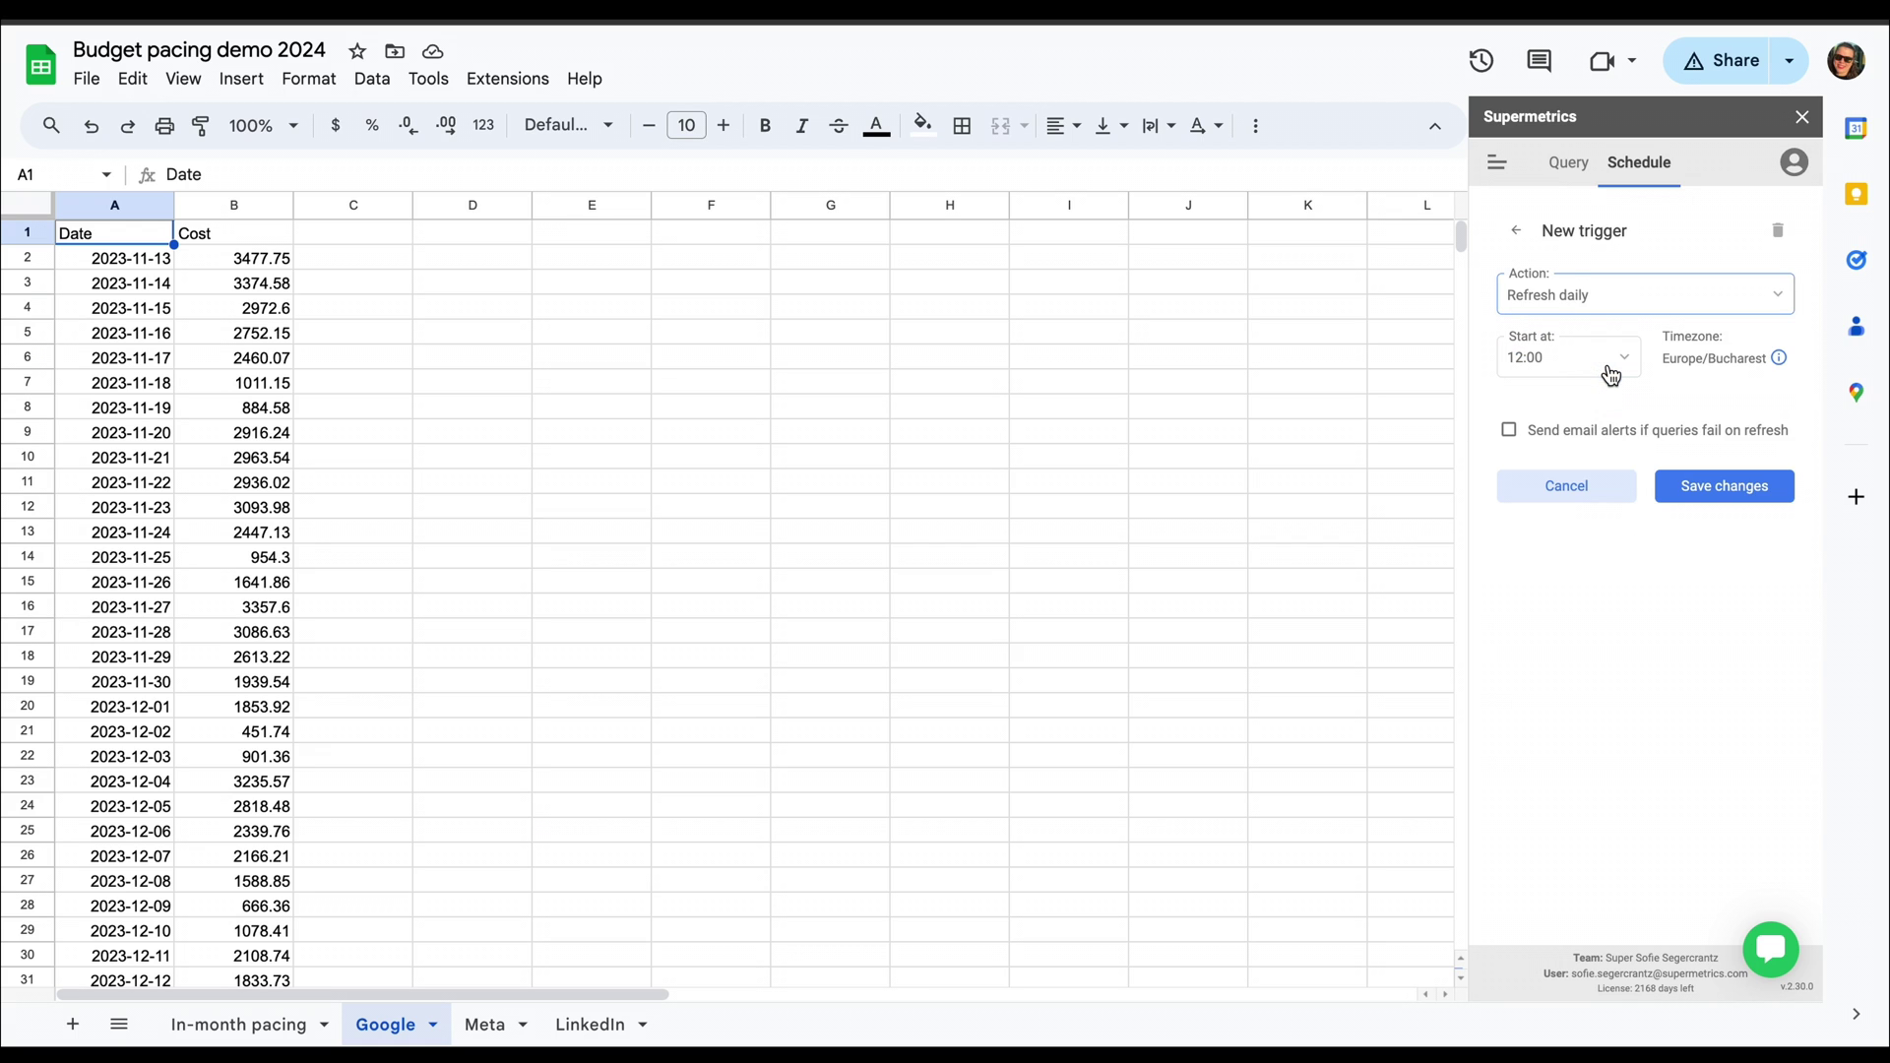
pyautogui.click(1576, 371)
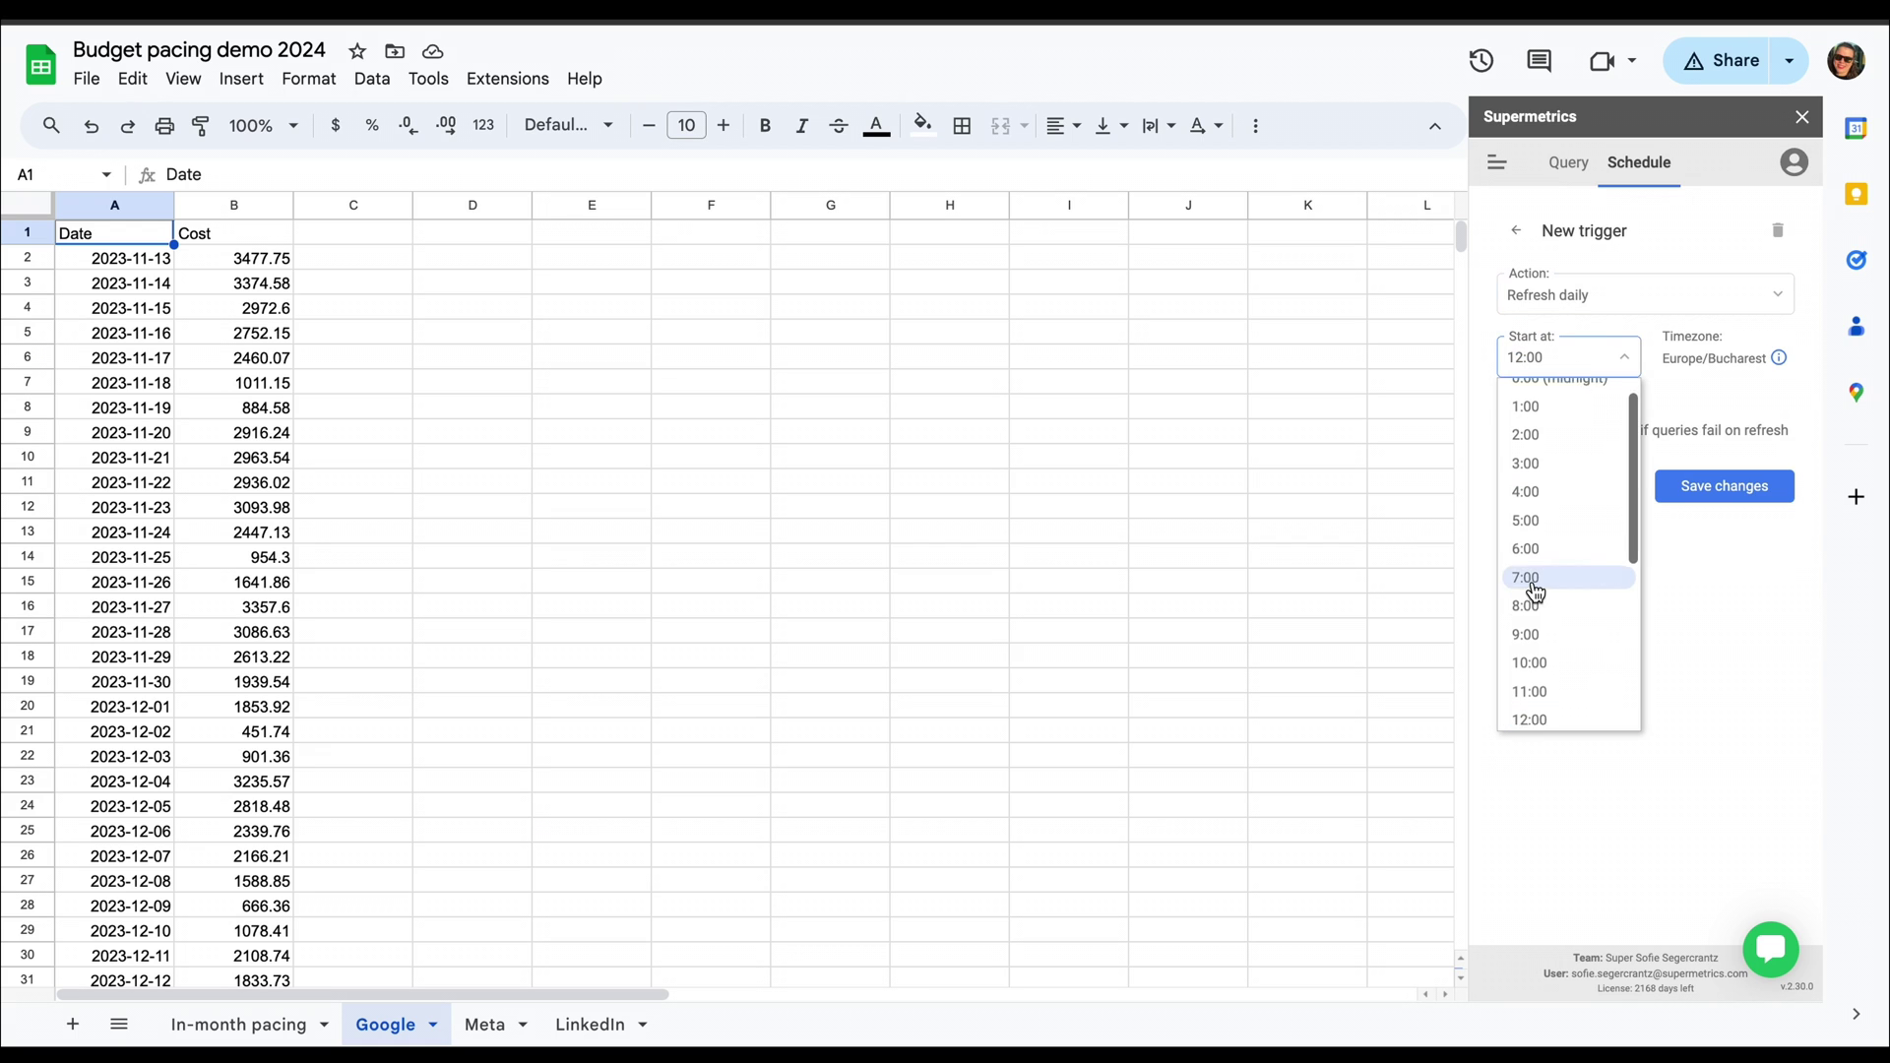
pyautogui.scroll(2, 1531, 589)
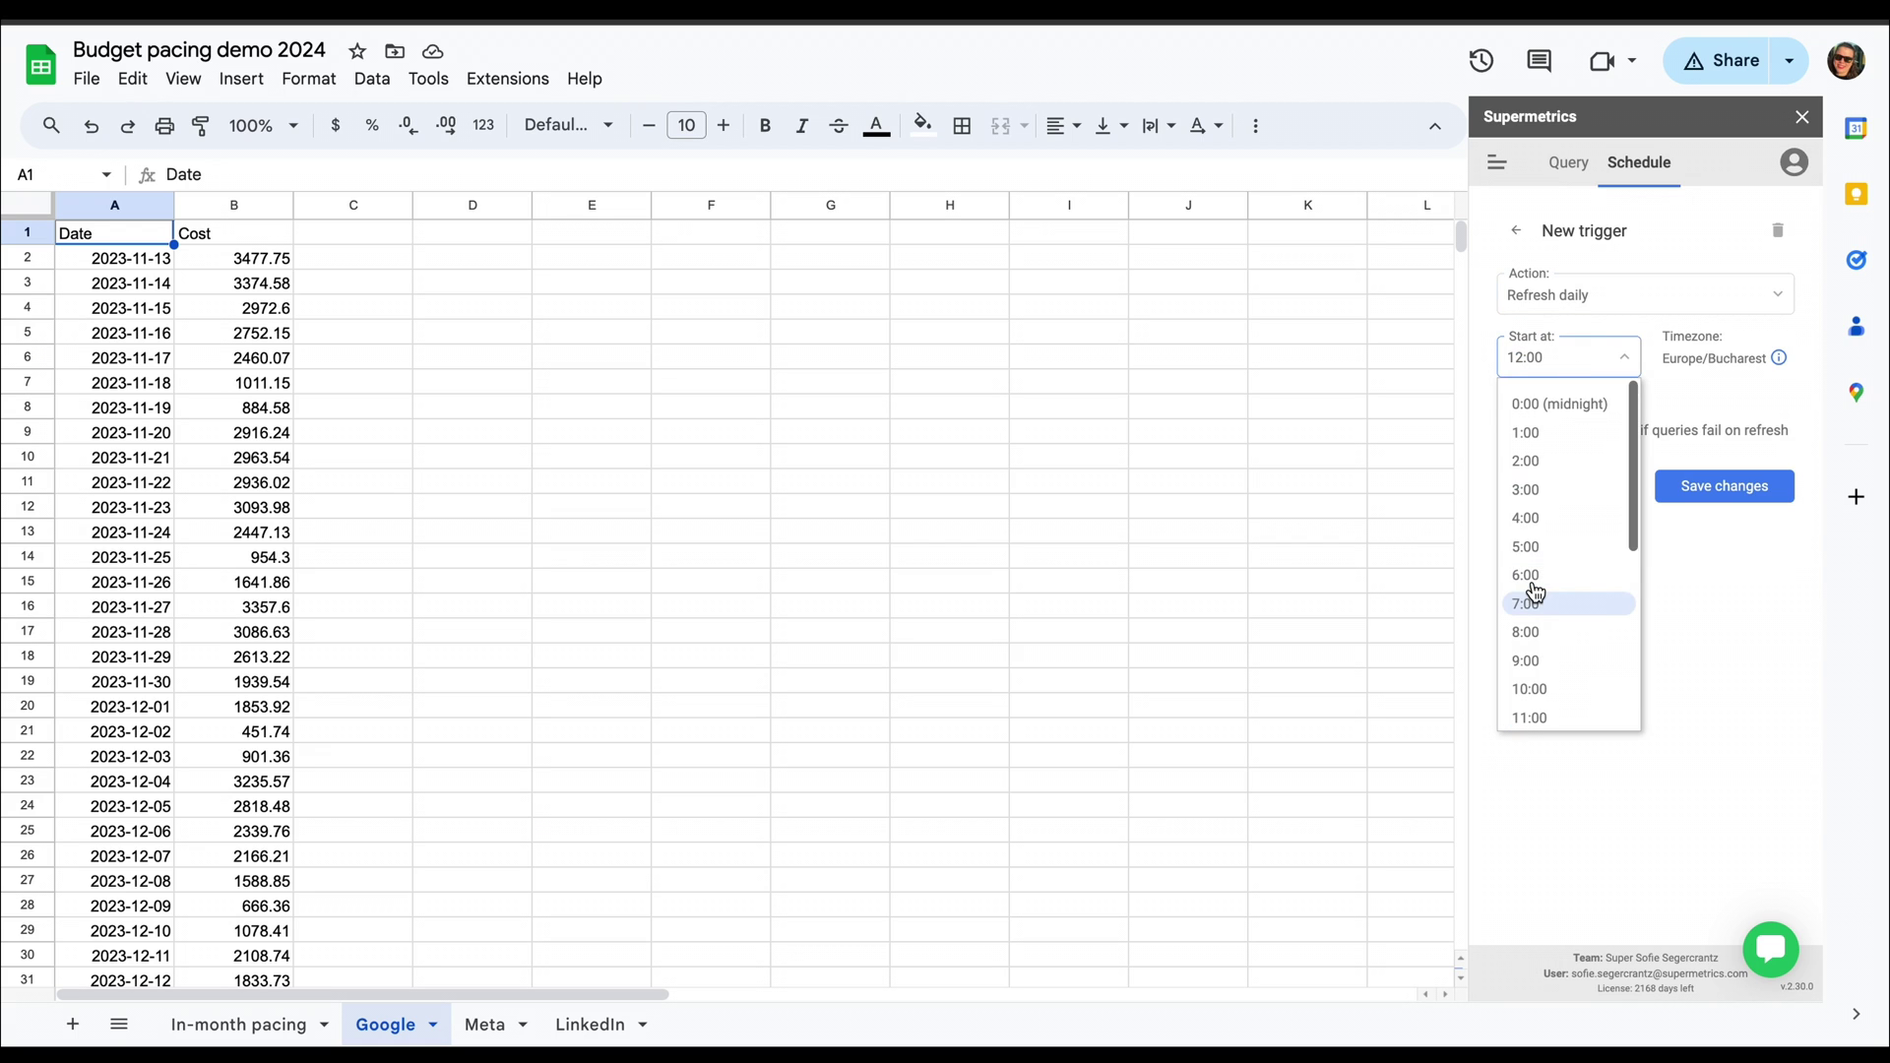
pyautogui.click(1596, 443)
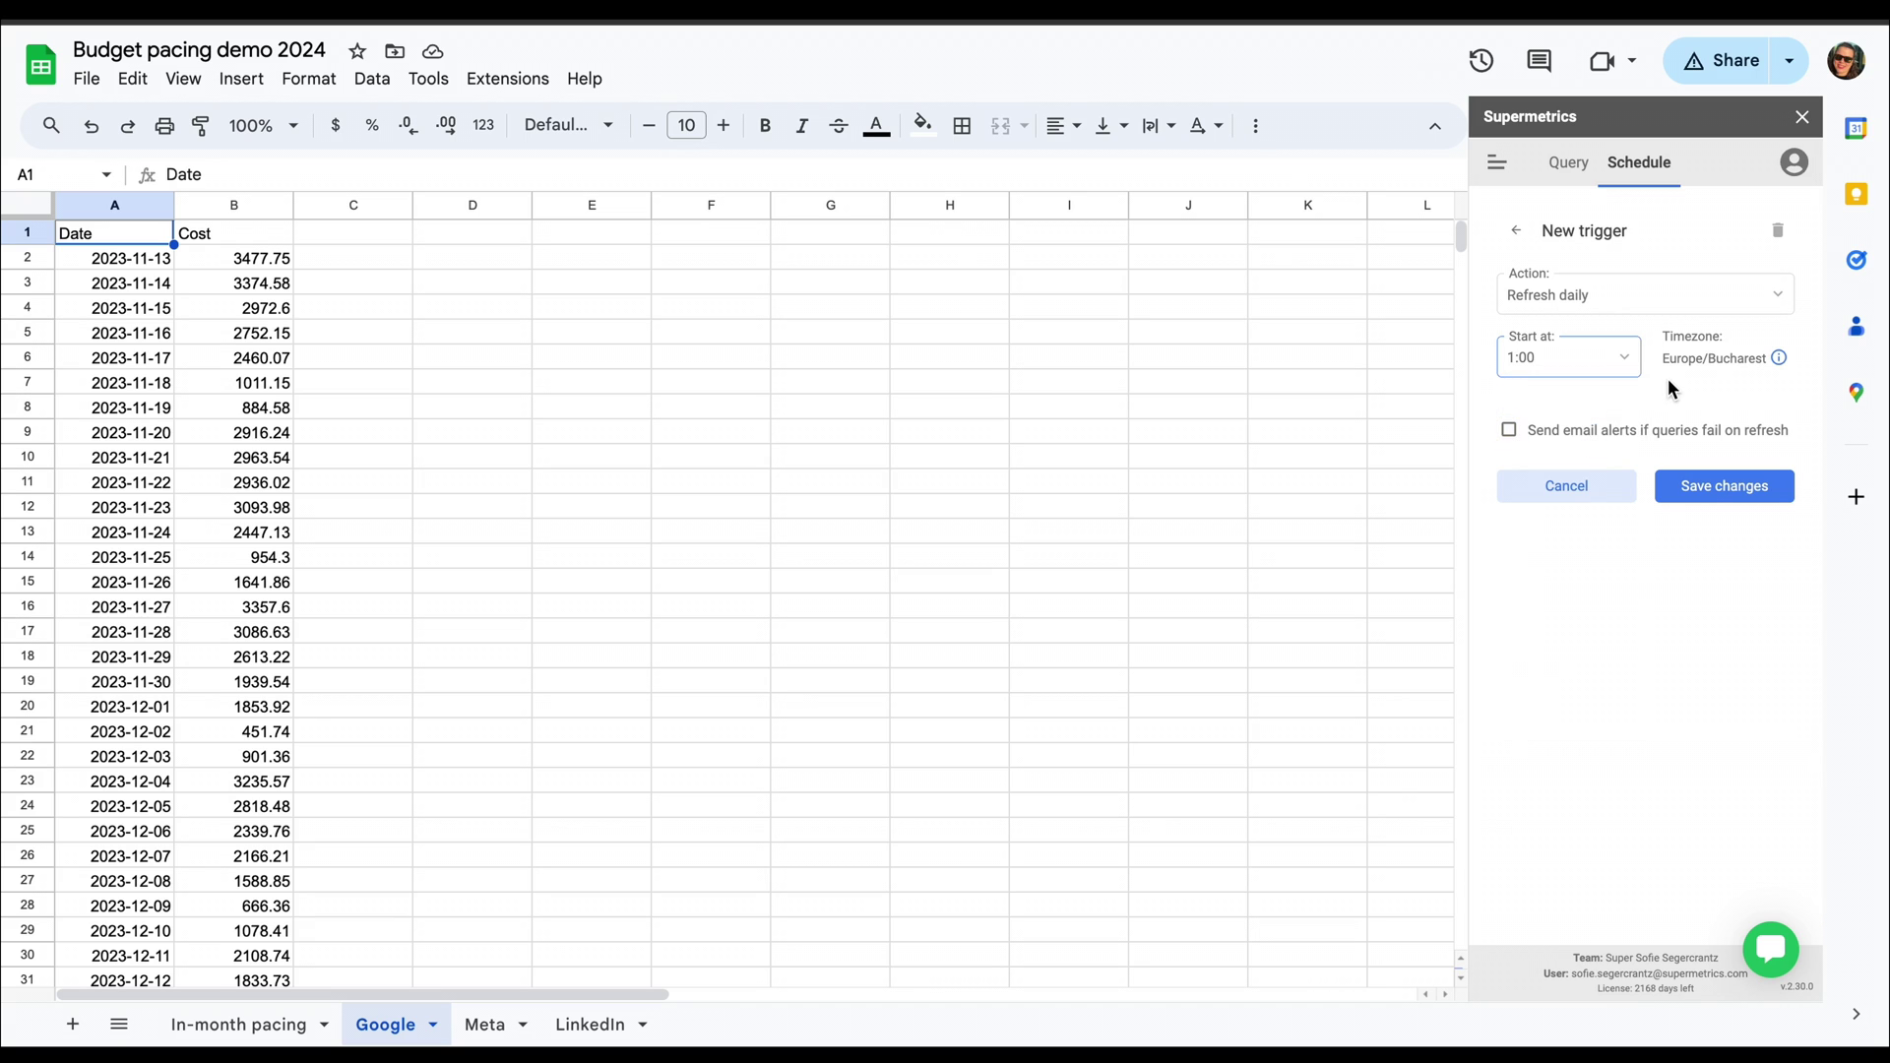
pyautogui.click(1746, 497)
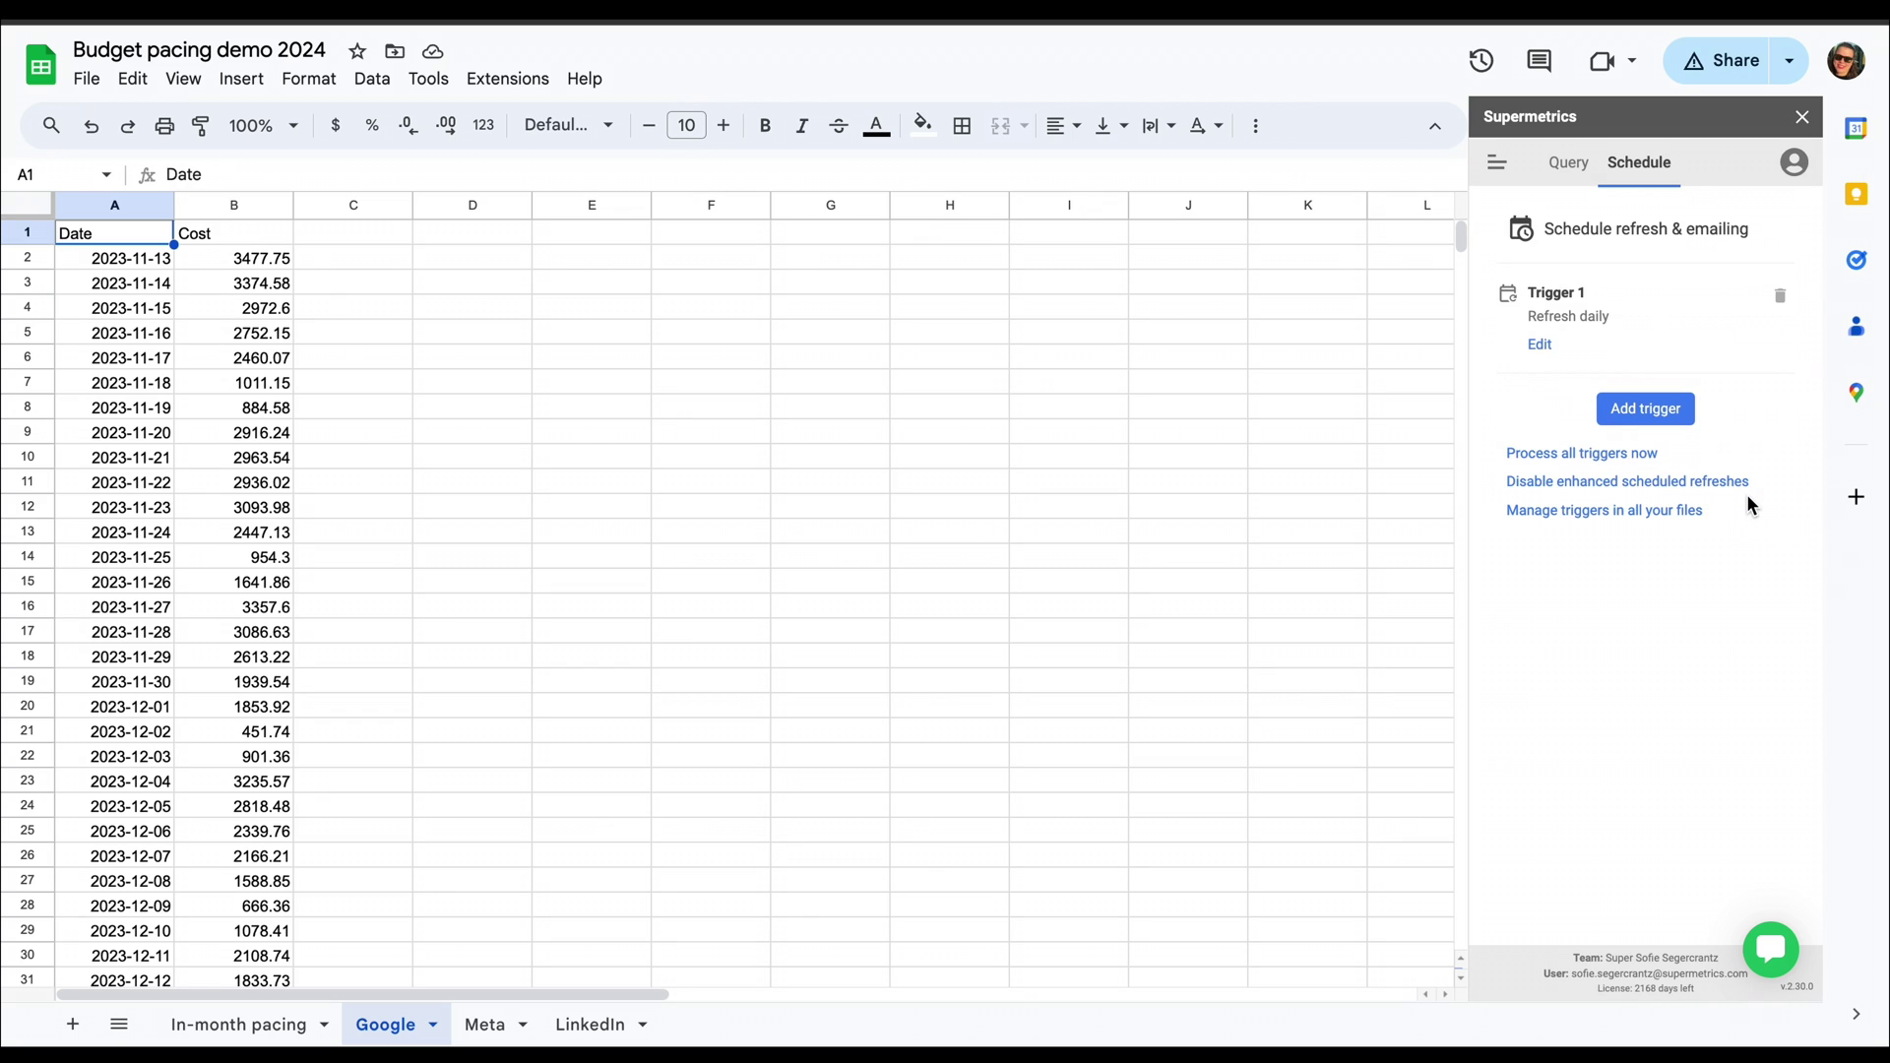
pyautogui.click(1568, 162)
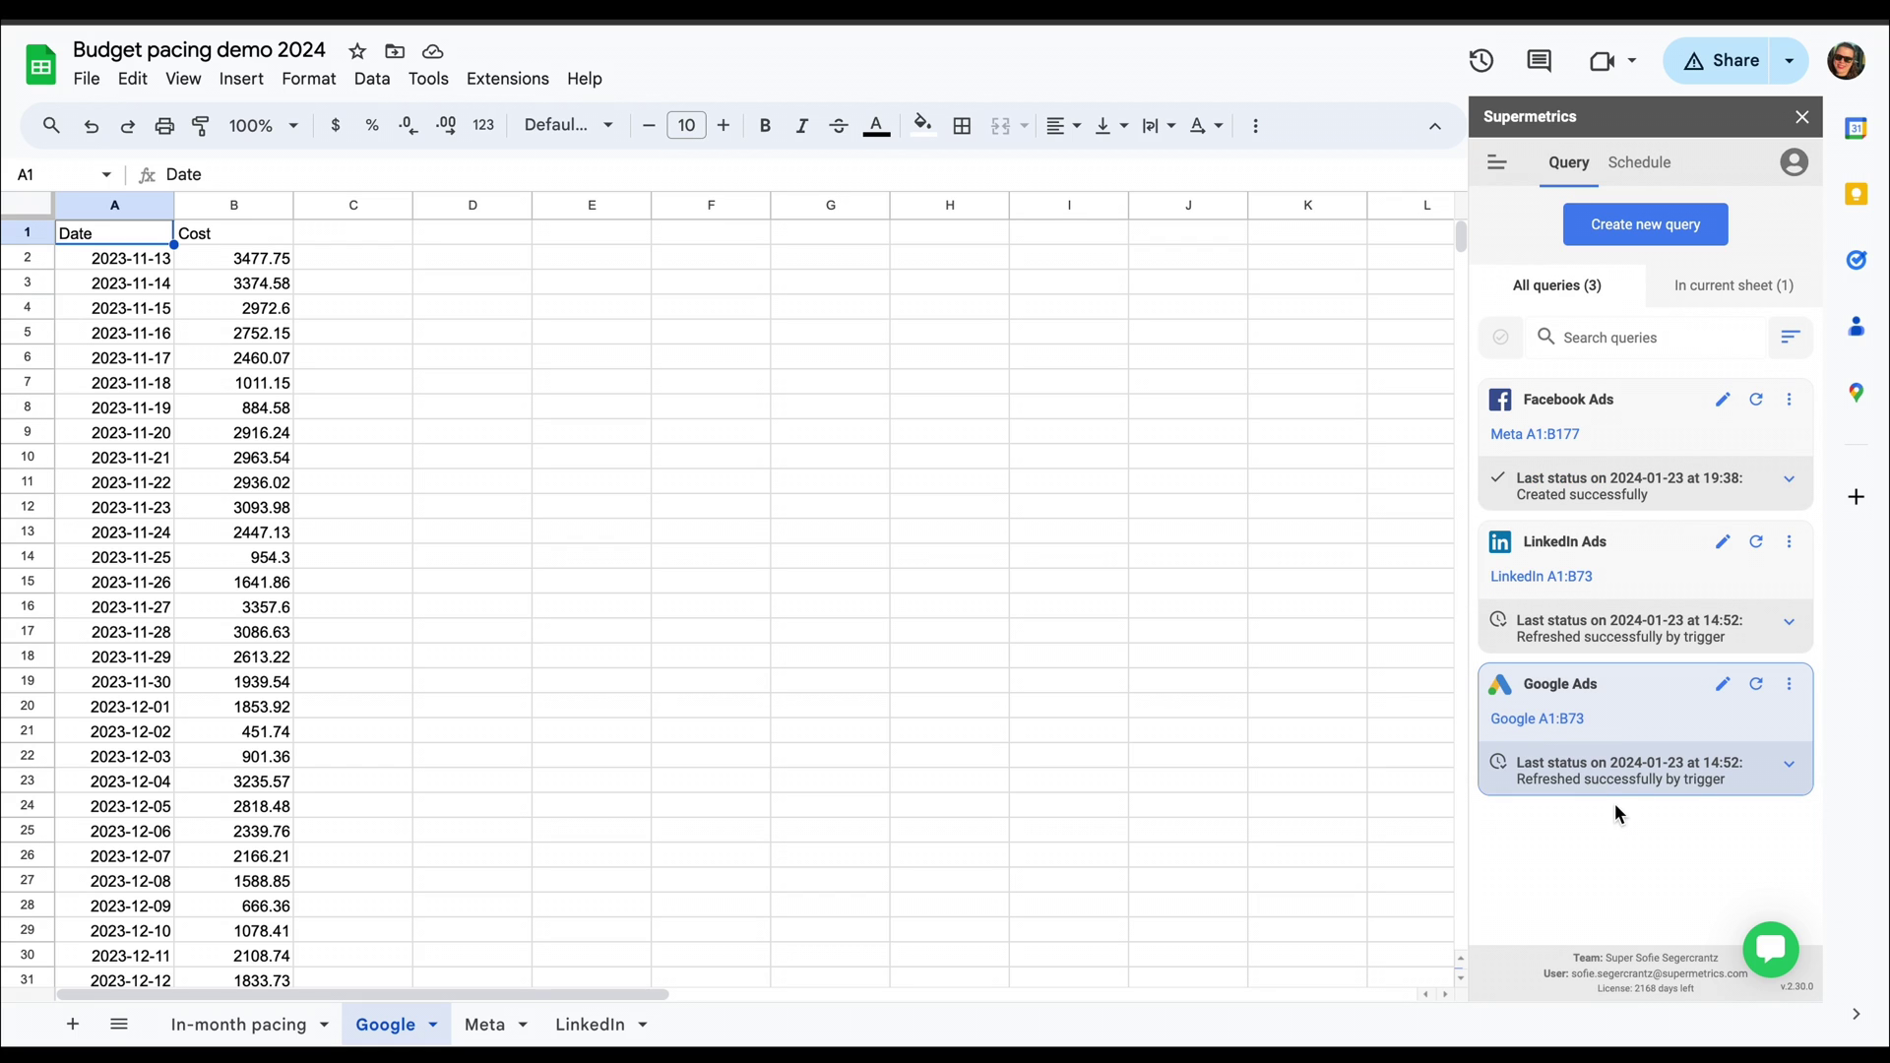
# - Close Supermetrics and review the In-month pacing cheat sheet's TODAY, EOMONTH and DAYS formulas
pyautogui.click(1802, 119)
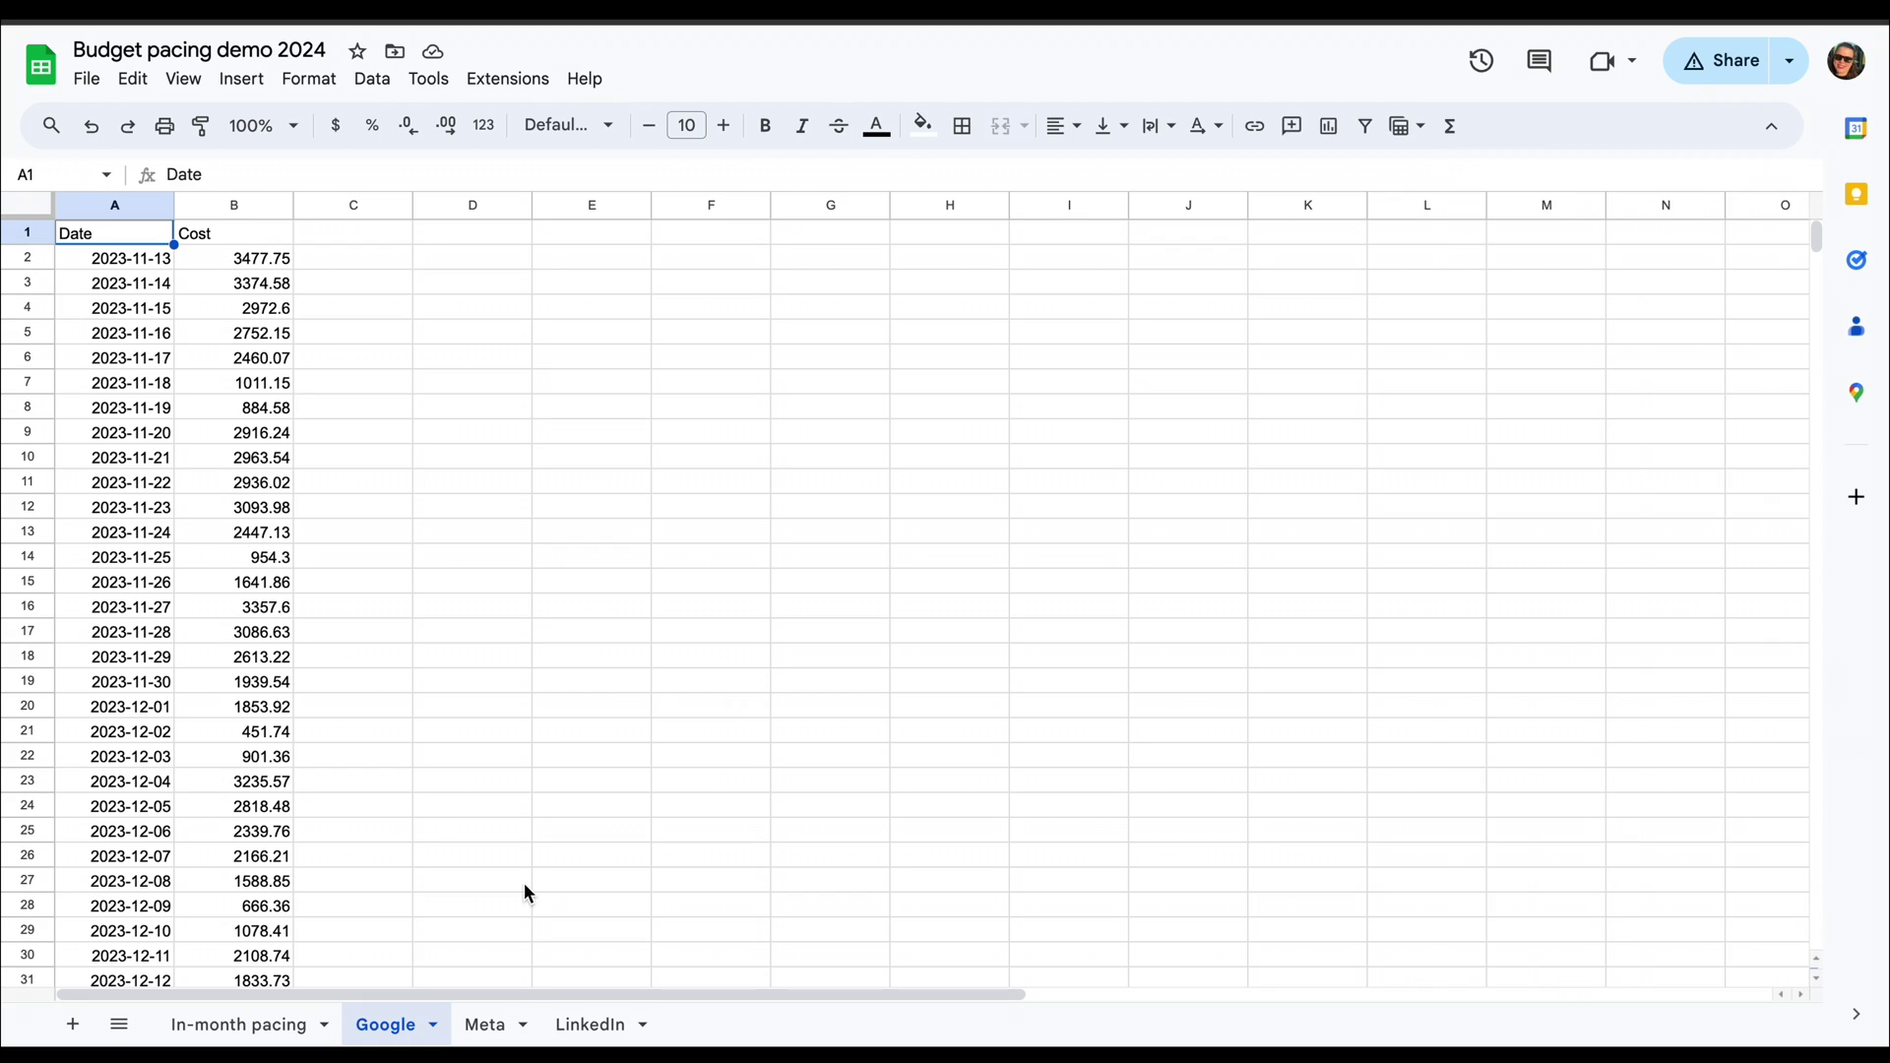
pyautogui.click(236, 1026)
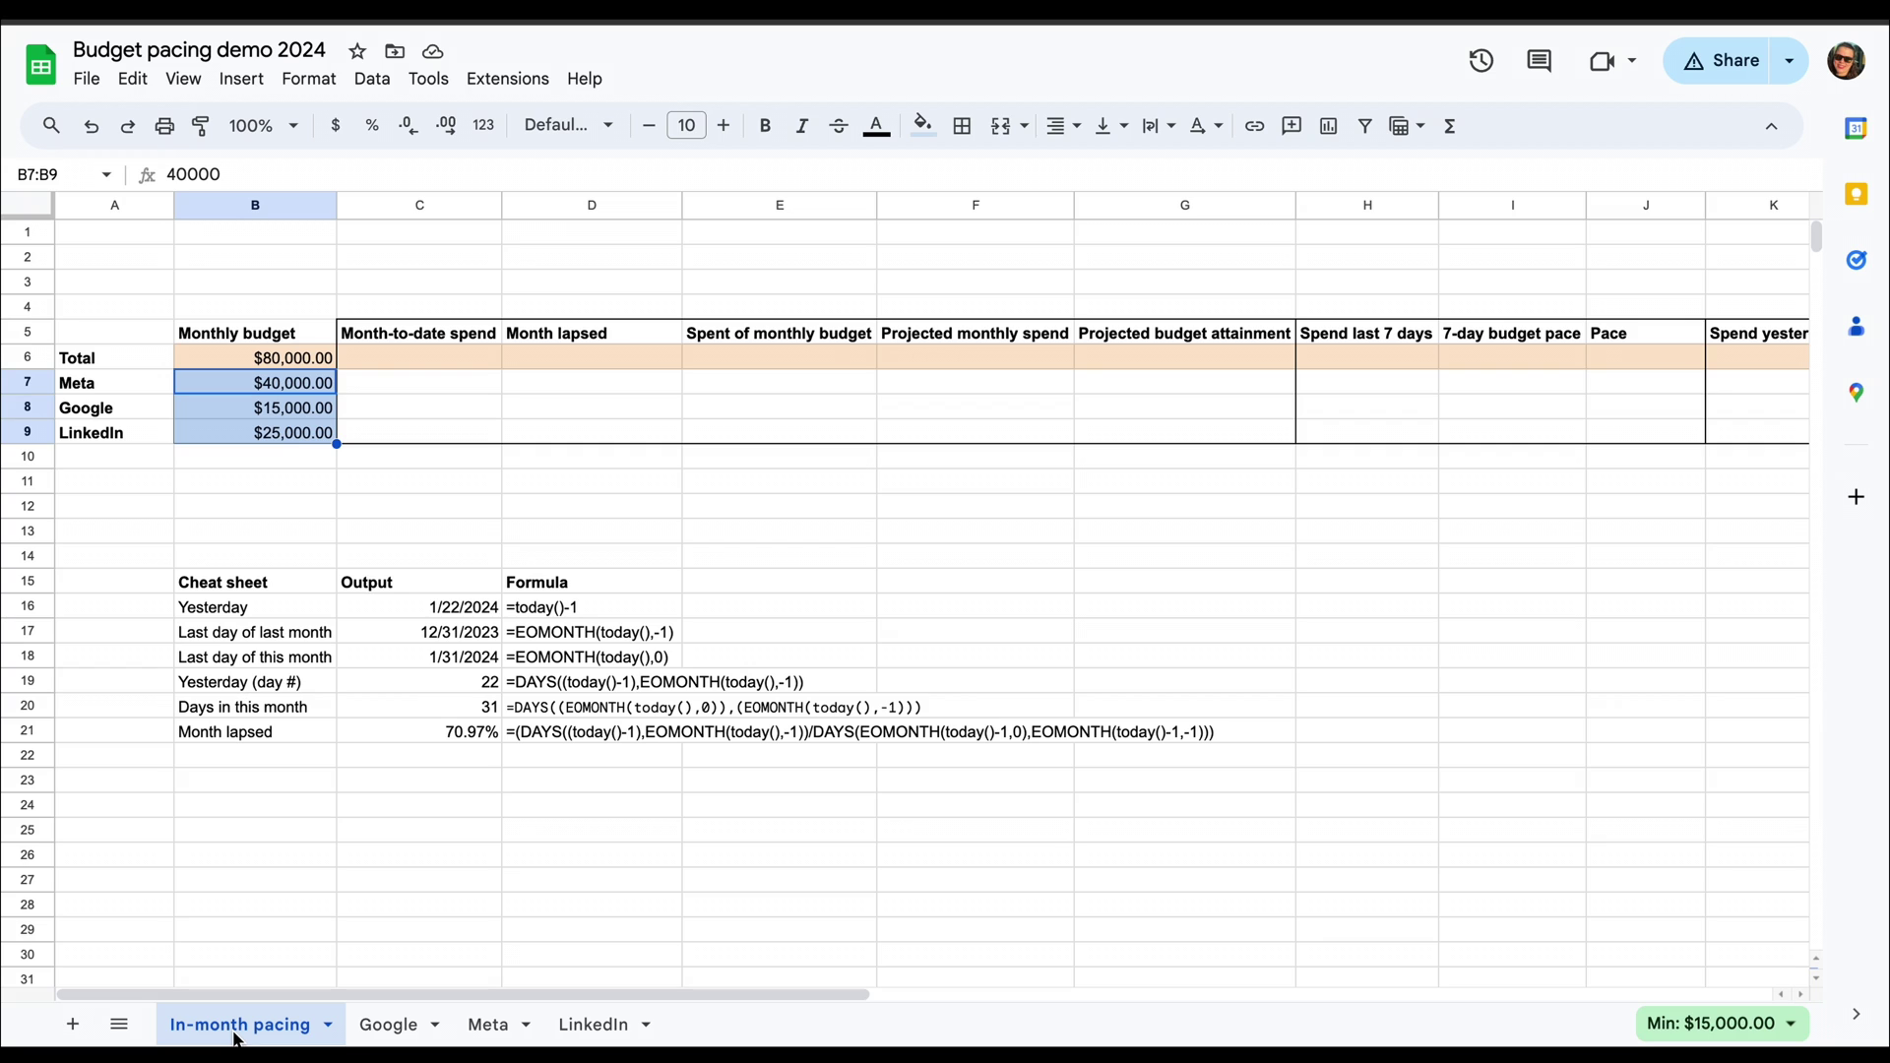
pyautogui.moveTo(254, 581); pyautogui.dragTo(254, 731)
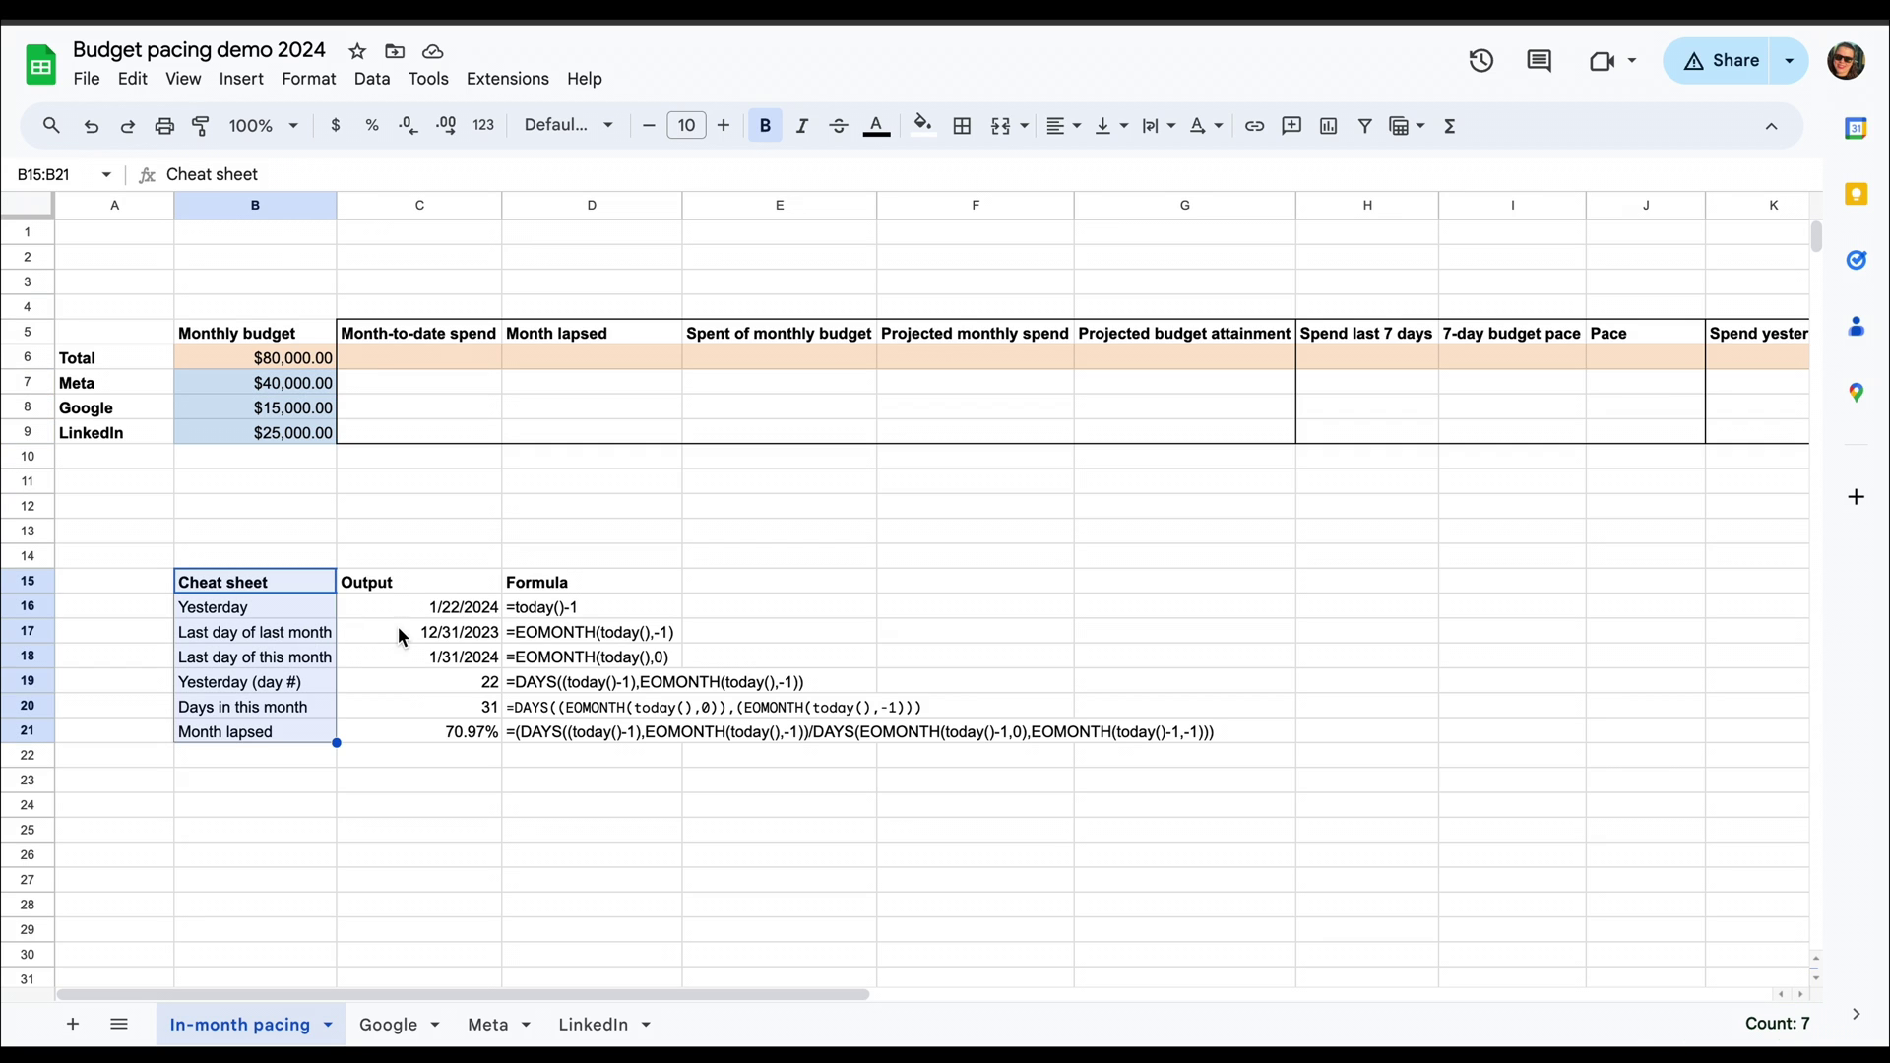
pyautogui.click(293, 639)
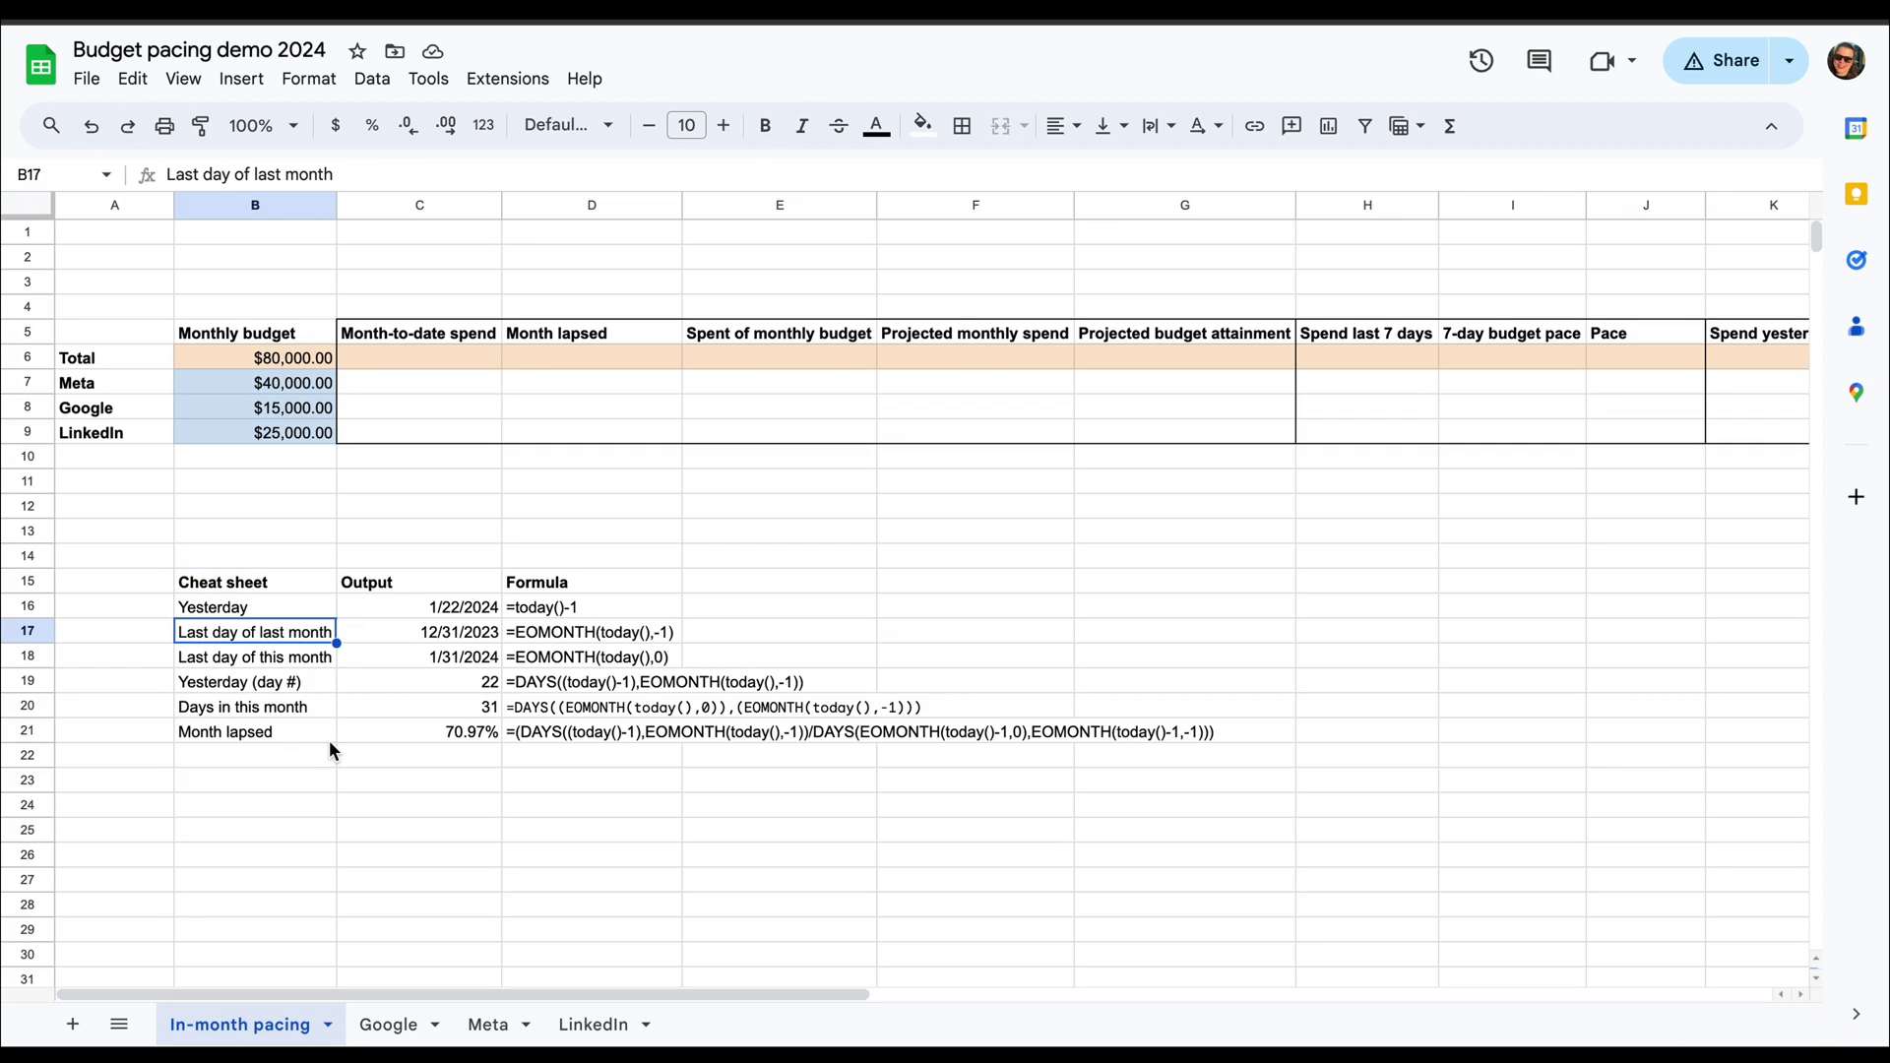
pyautogui.click(293, 666)
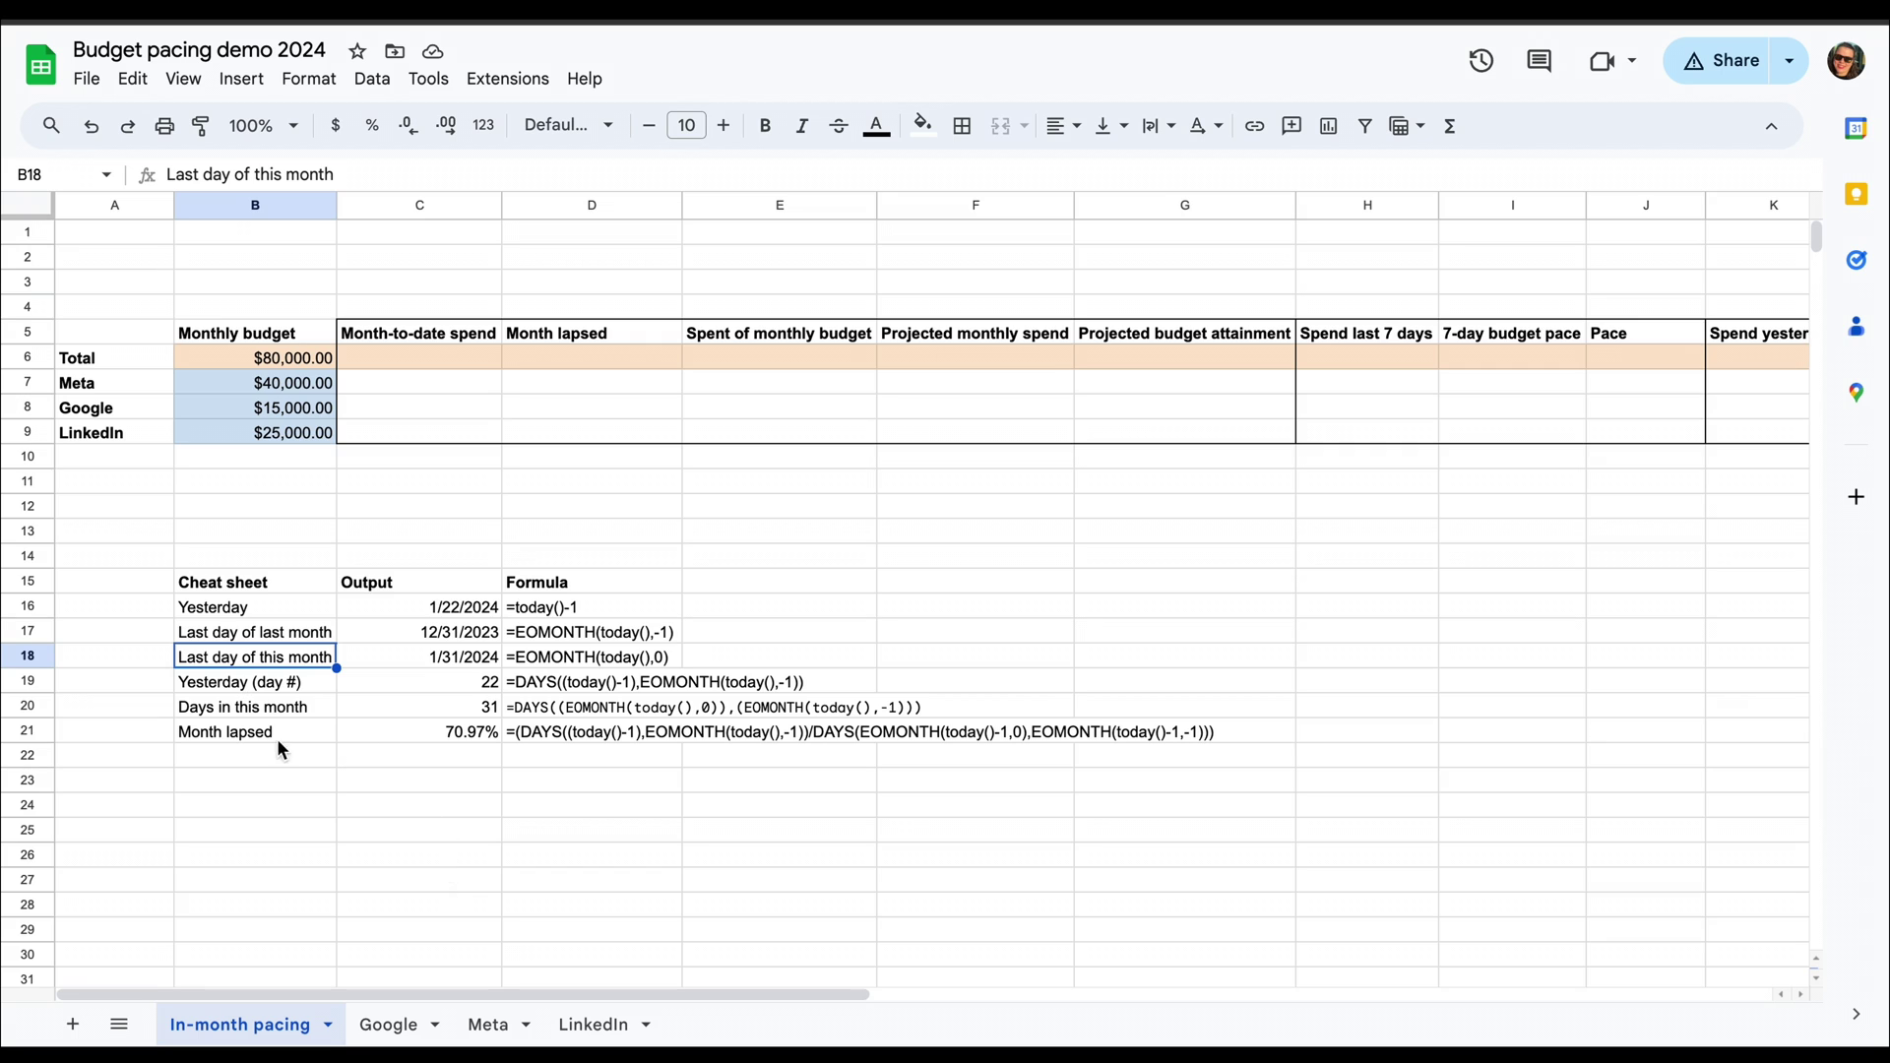
pyautogui.moveTo(210, 734); pyautogui.dragTo(580, 734)
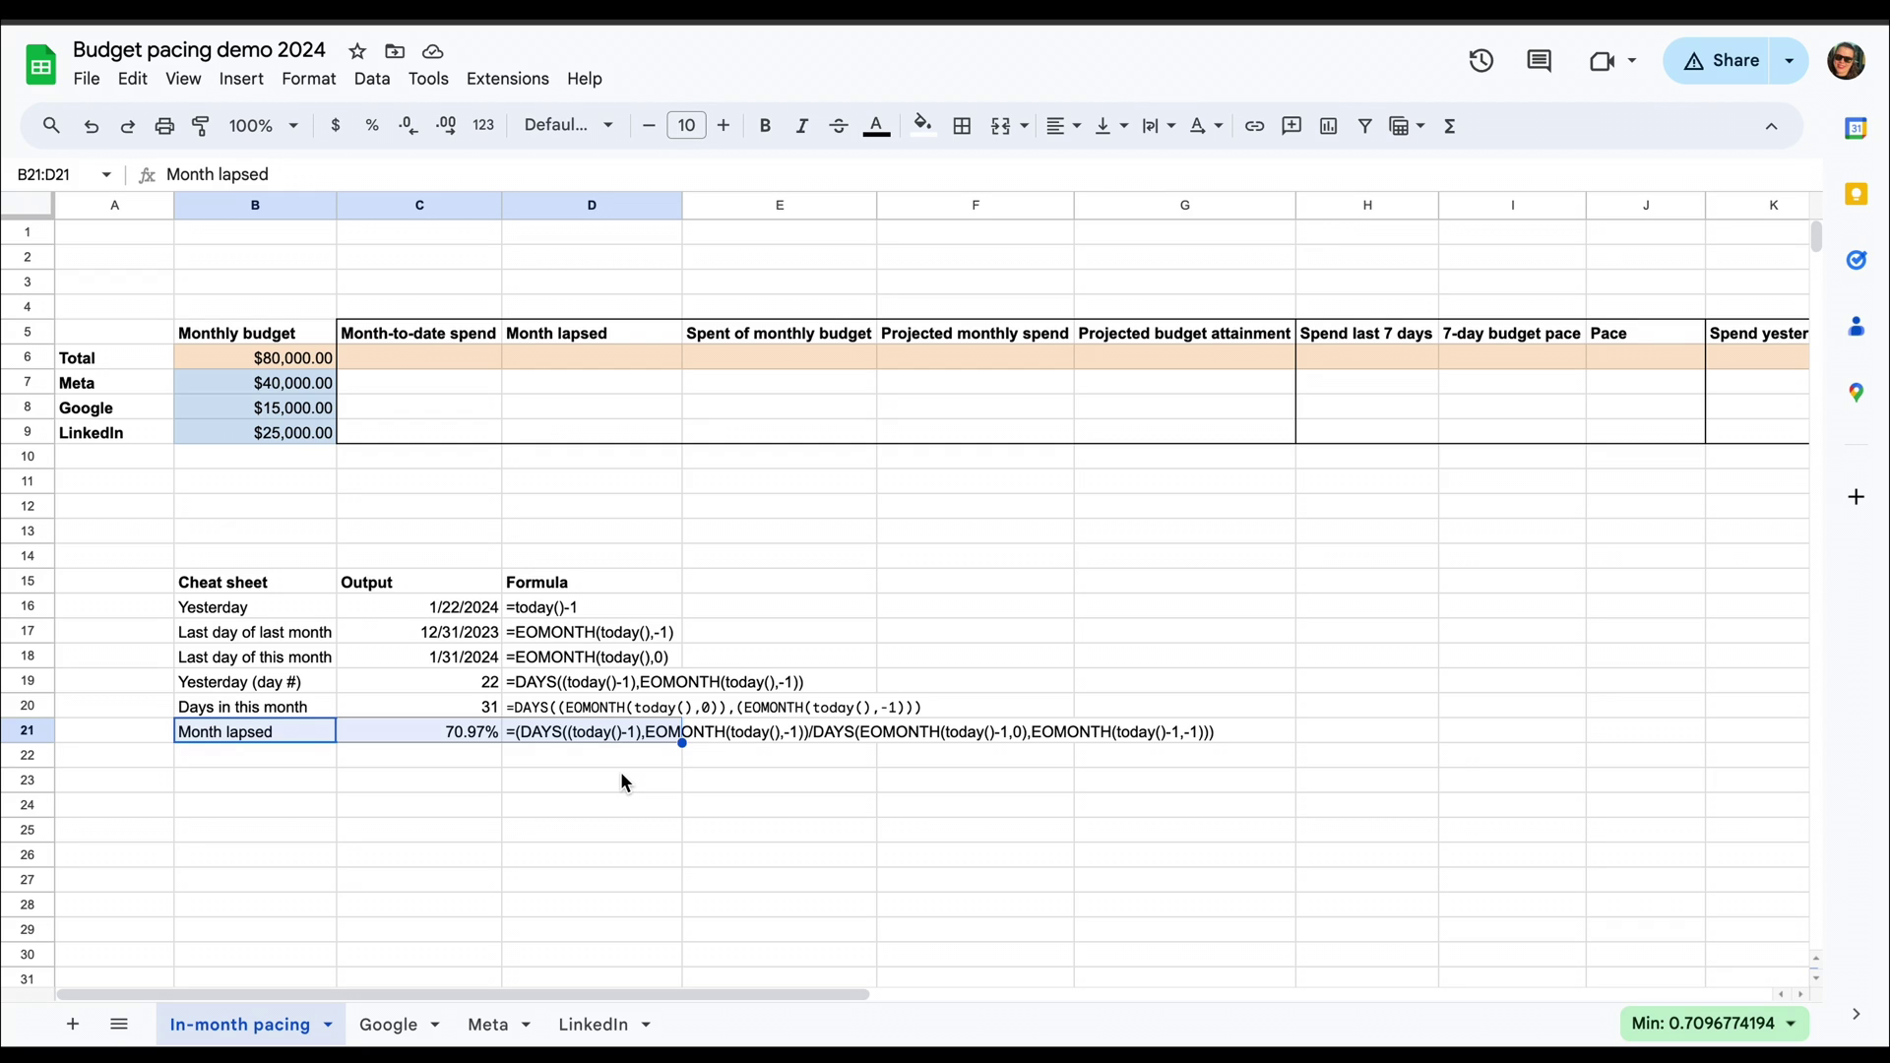
# - Enter =SUMIFS(Meta!B:B,Meta!A:A,">"&EOMONTH(today(),-1),Meta!A:A,"<"&today()) in C7, giving $9,451.52
pyautogui.click(383, 397)
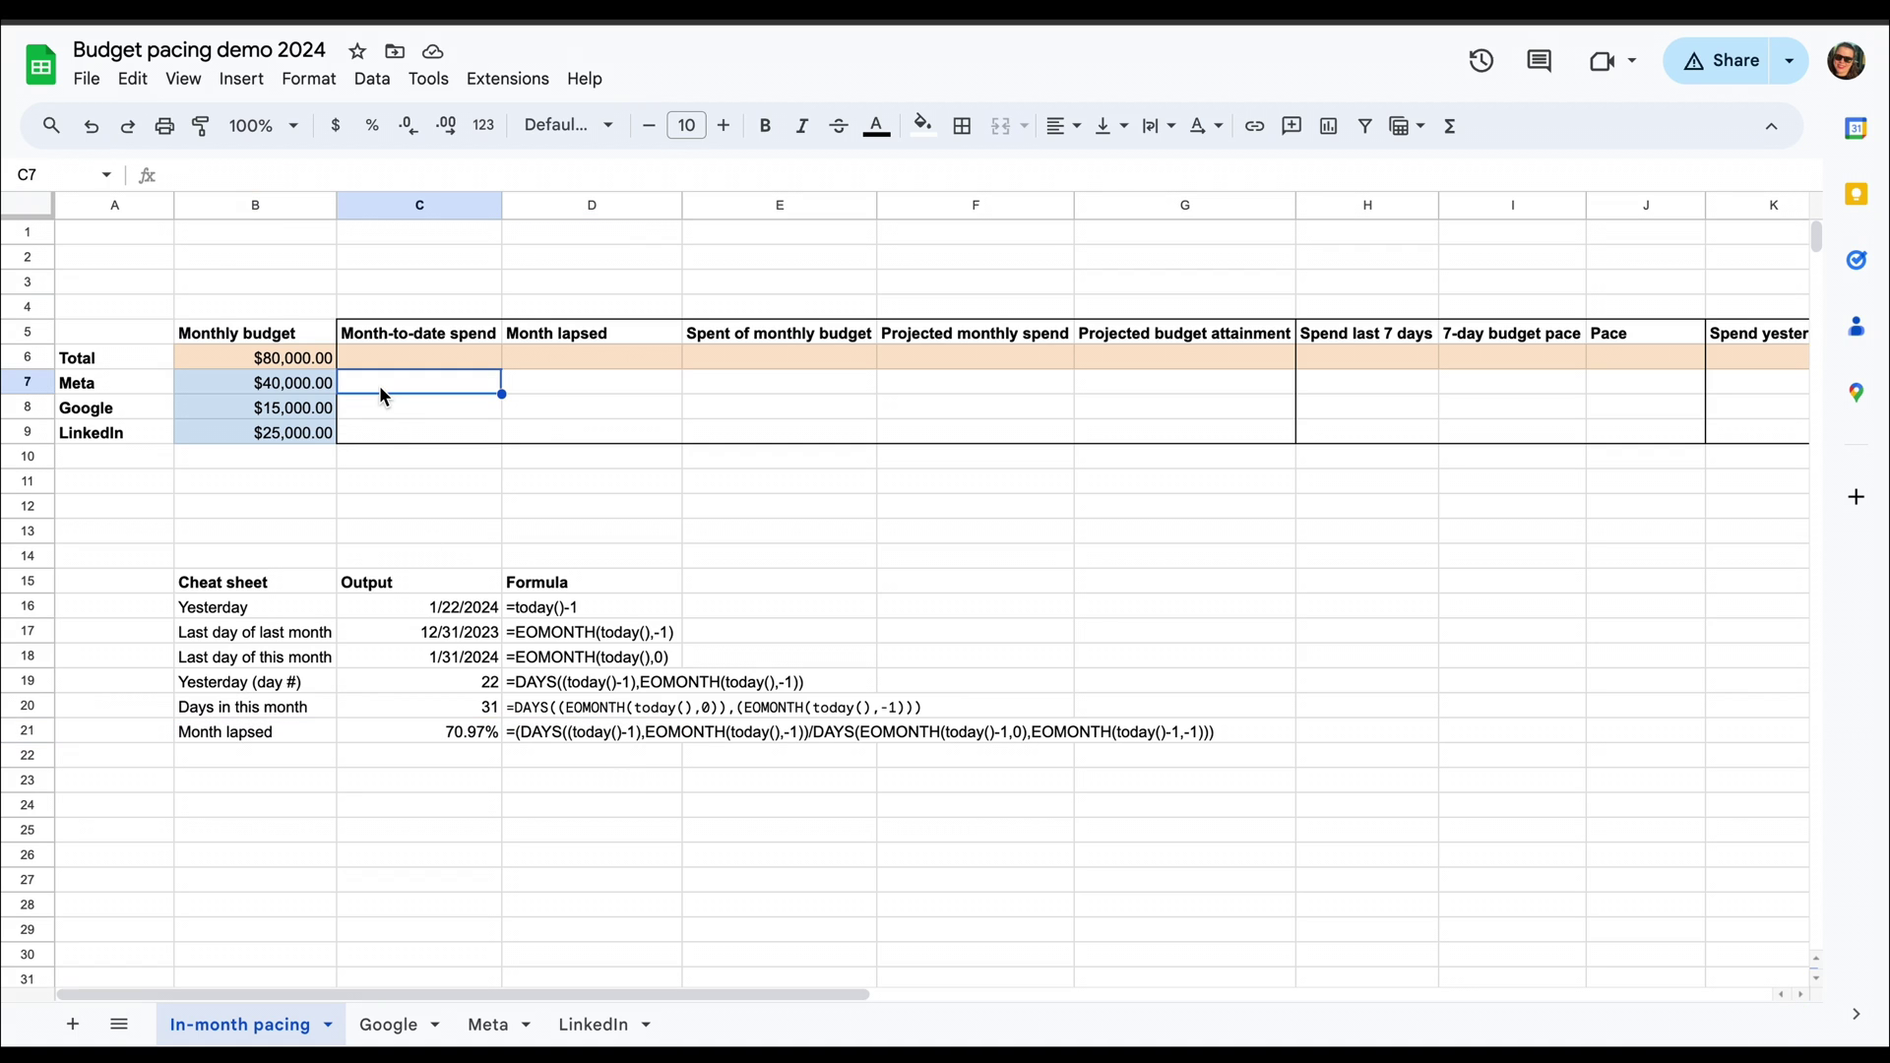
pyautogui.write('=SU')
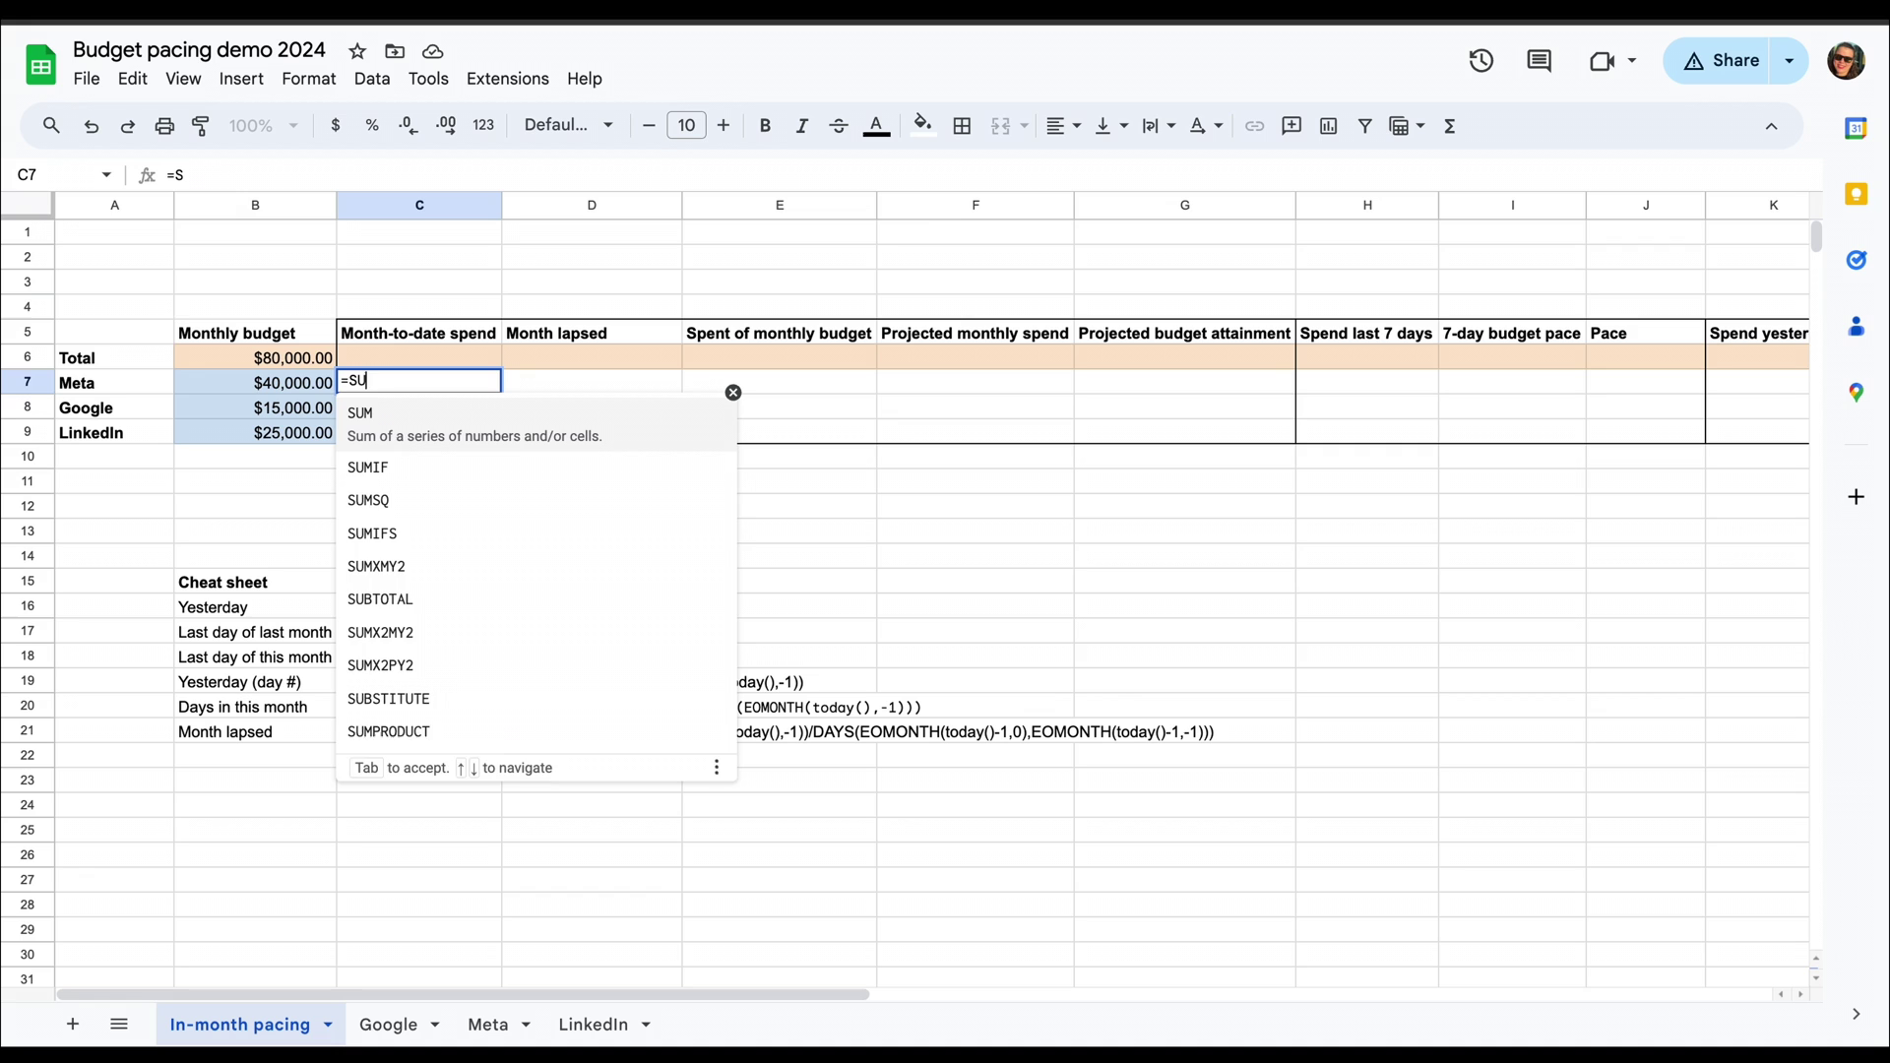
pyautogui.write('MIFS')
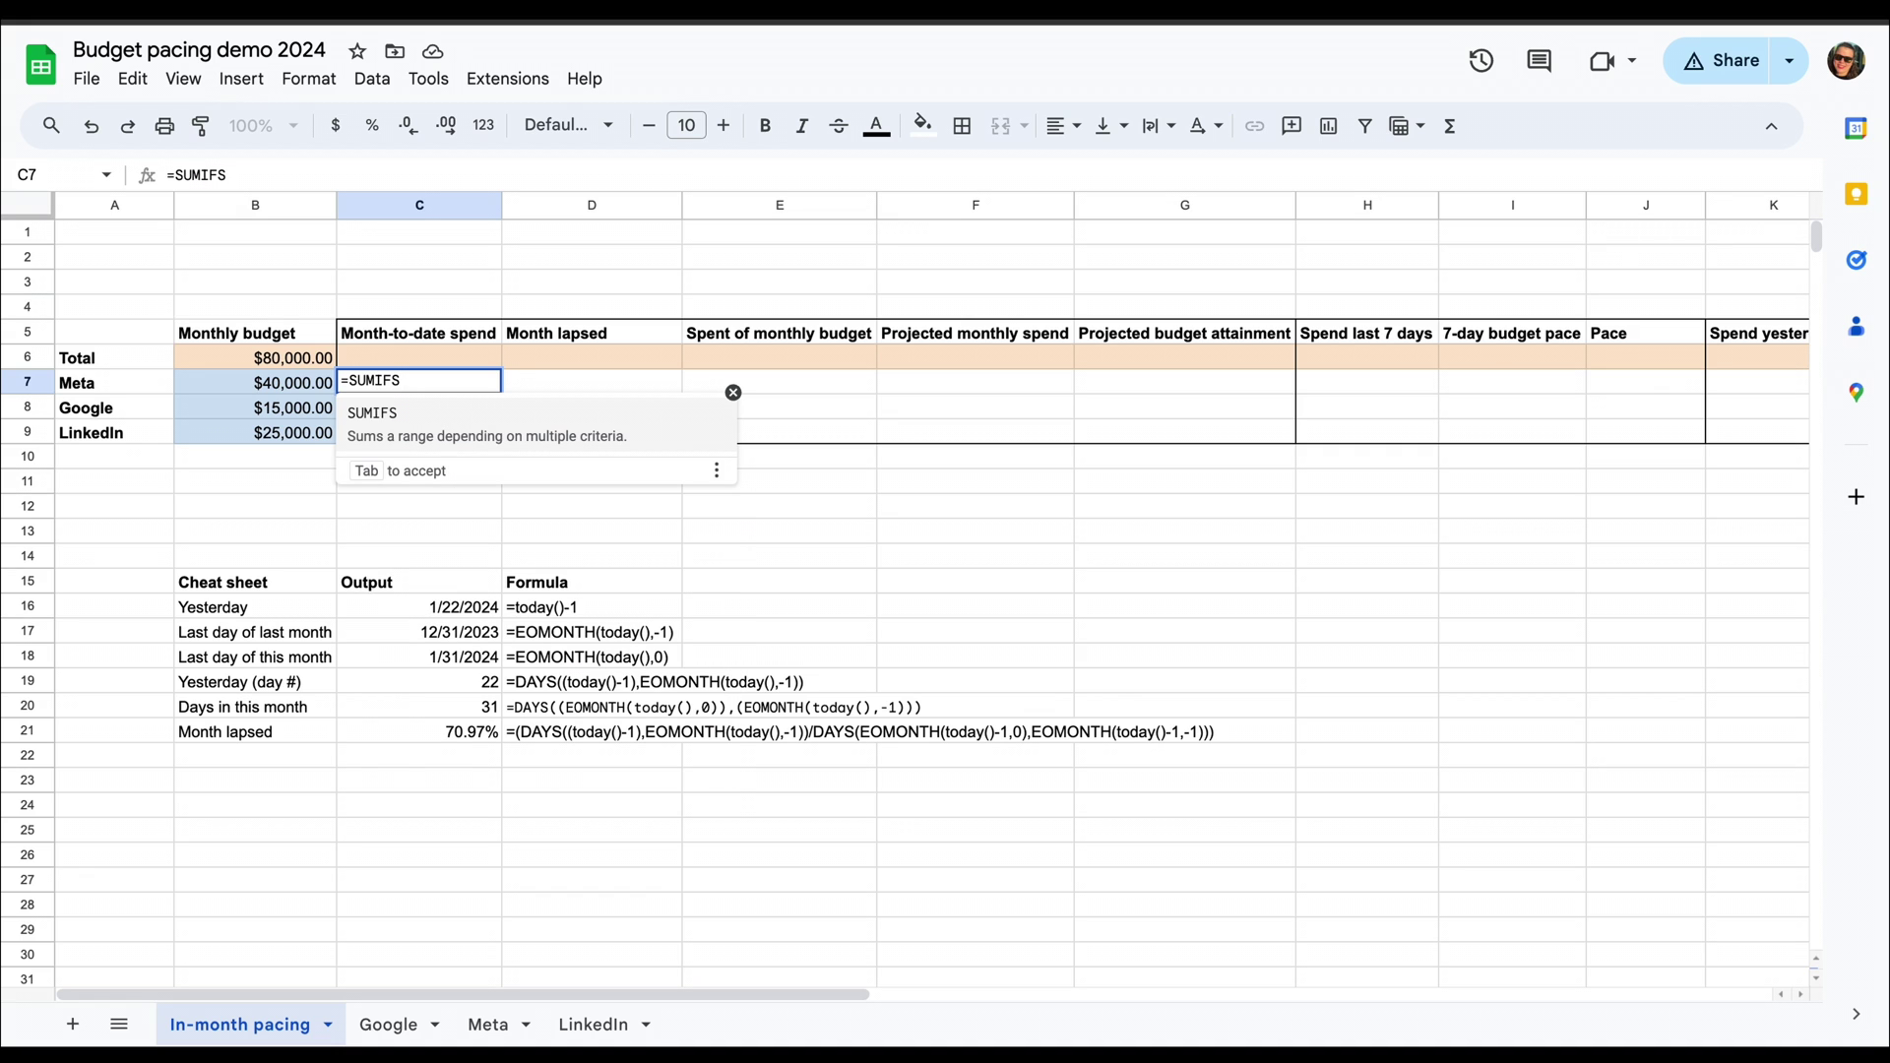
pyautogui.write('(')
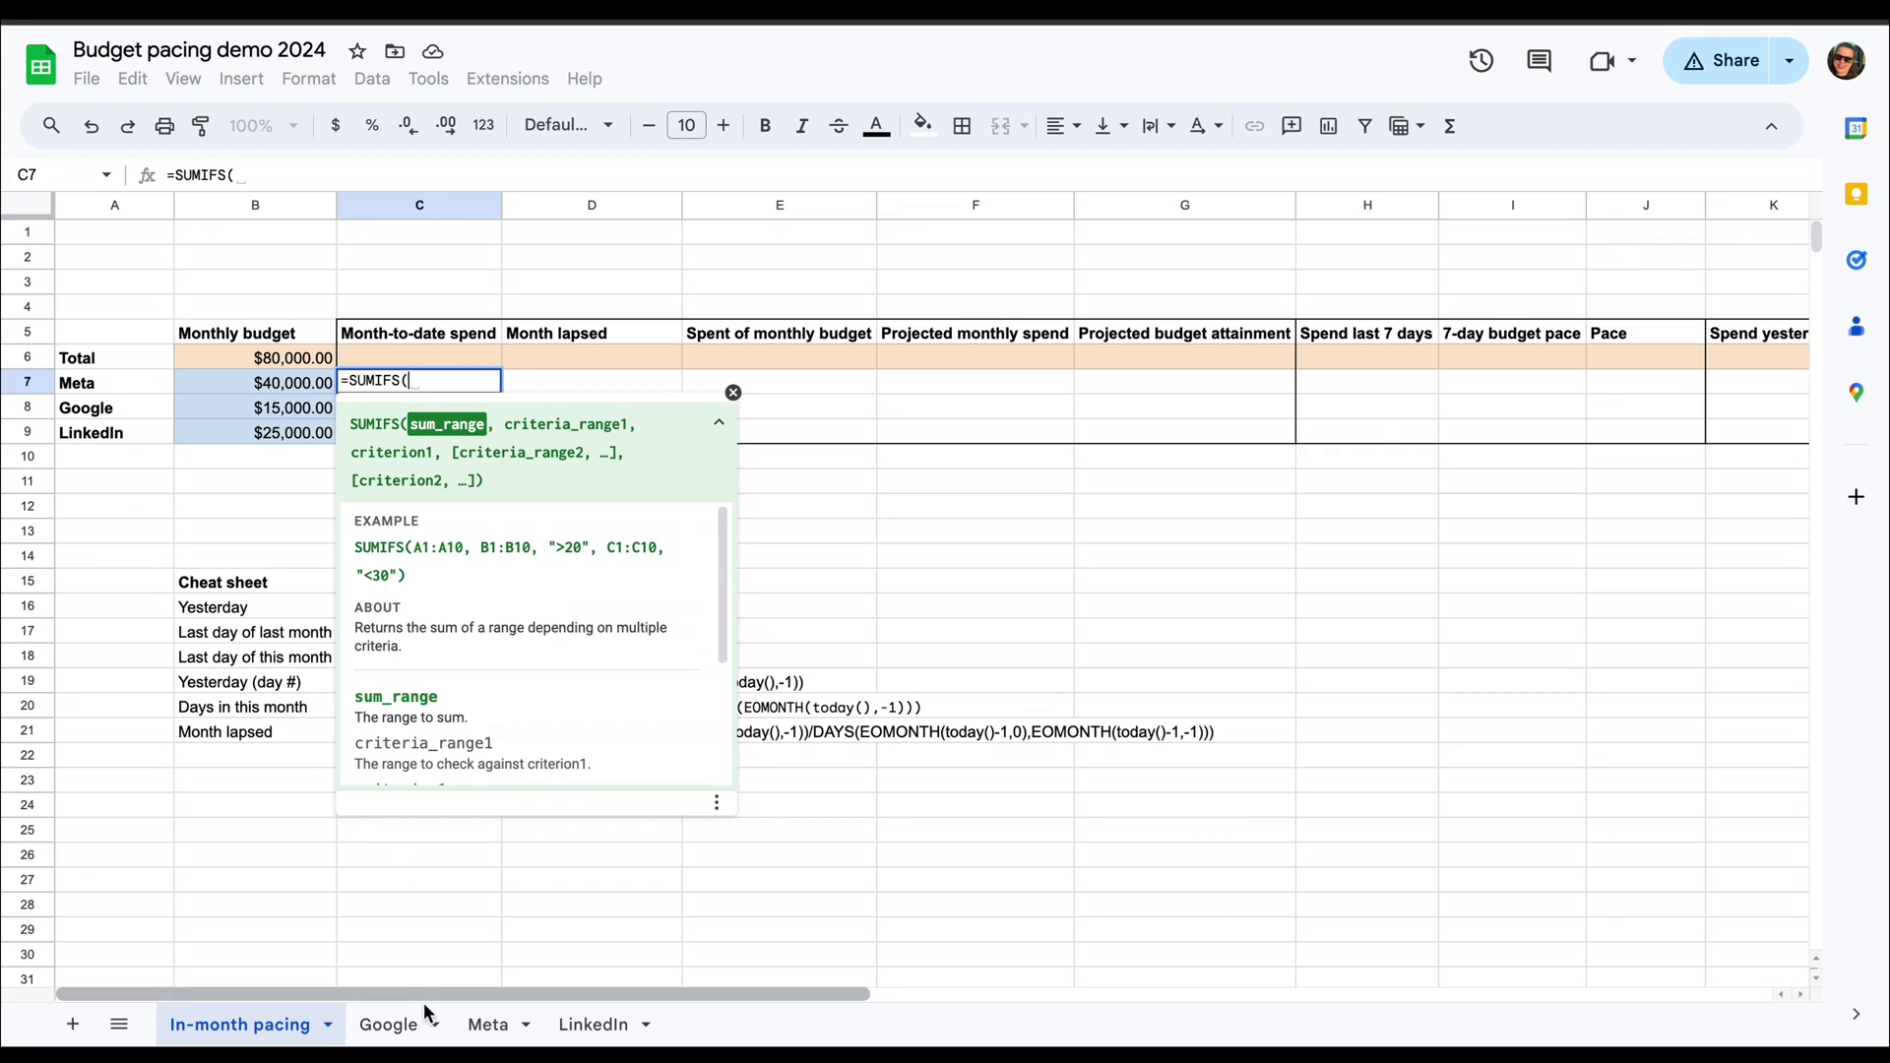
pyautogui.click(487, 1031)
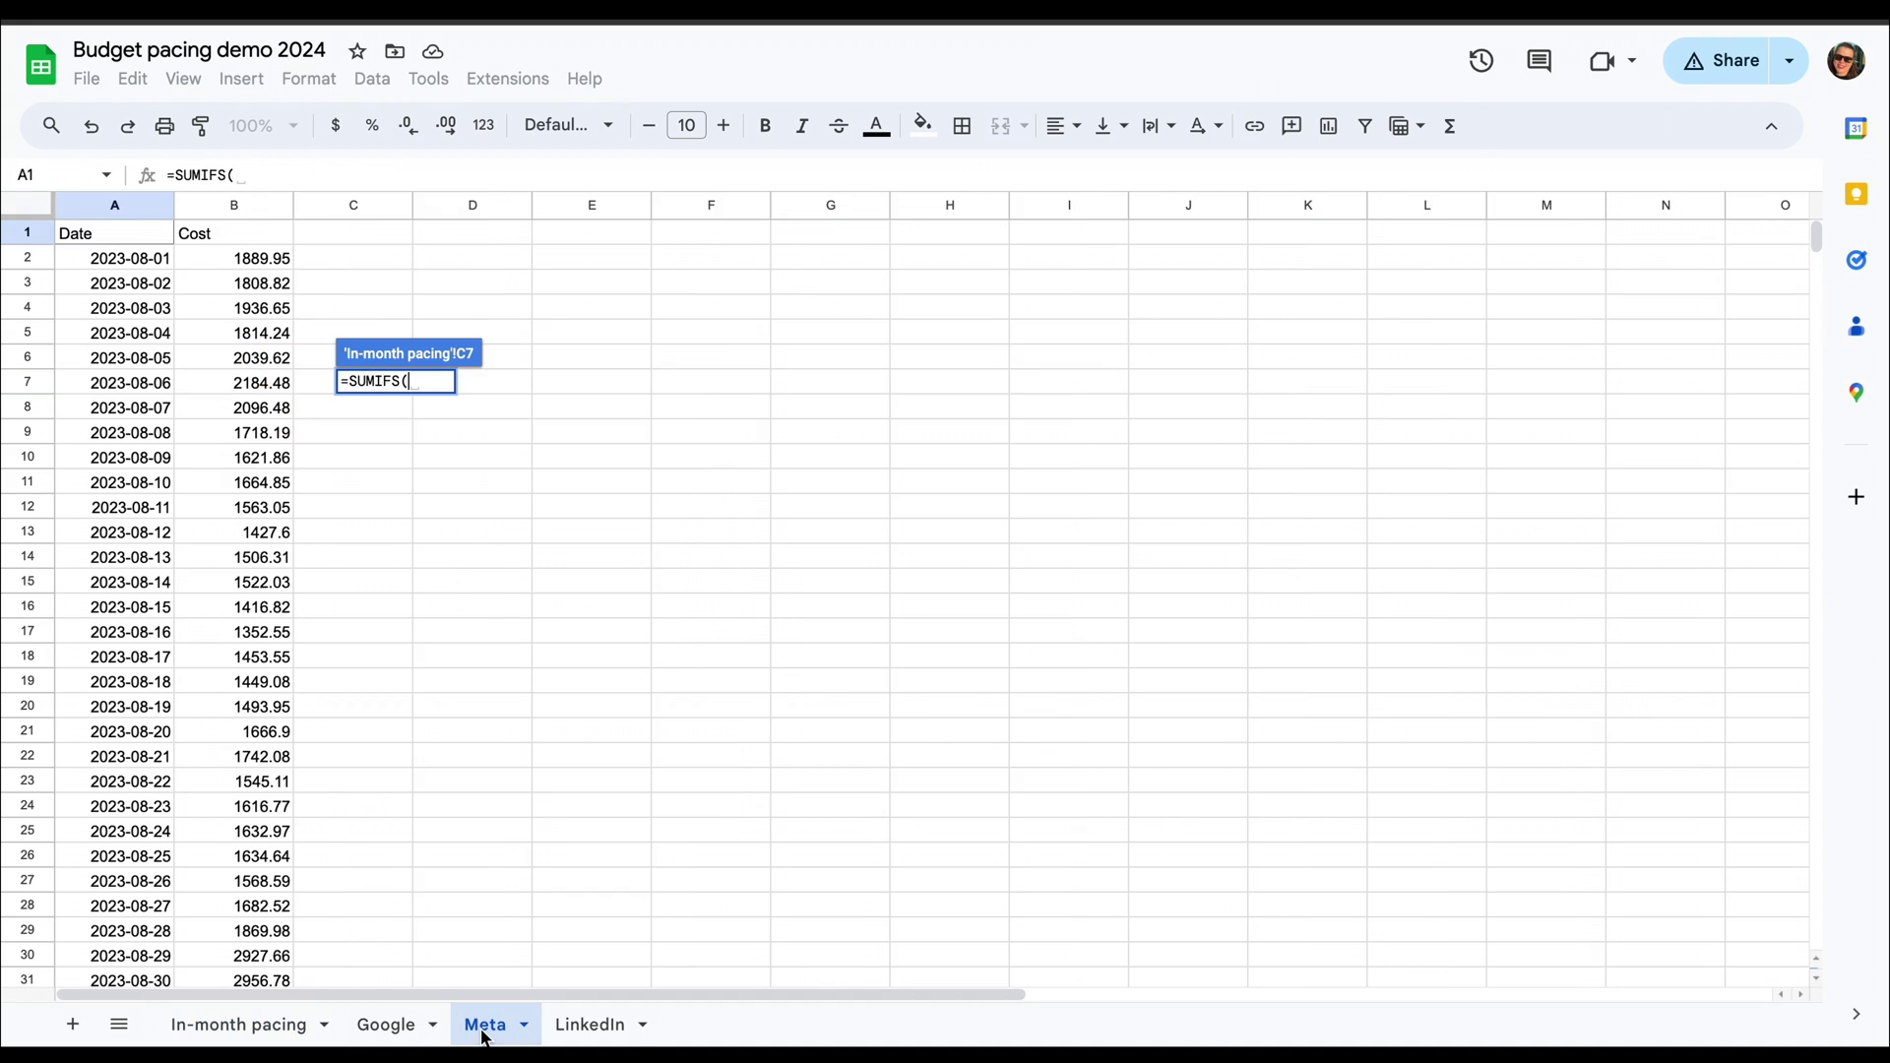
pyautogui.click(242, 206)
pyautogui.write(',')
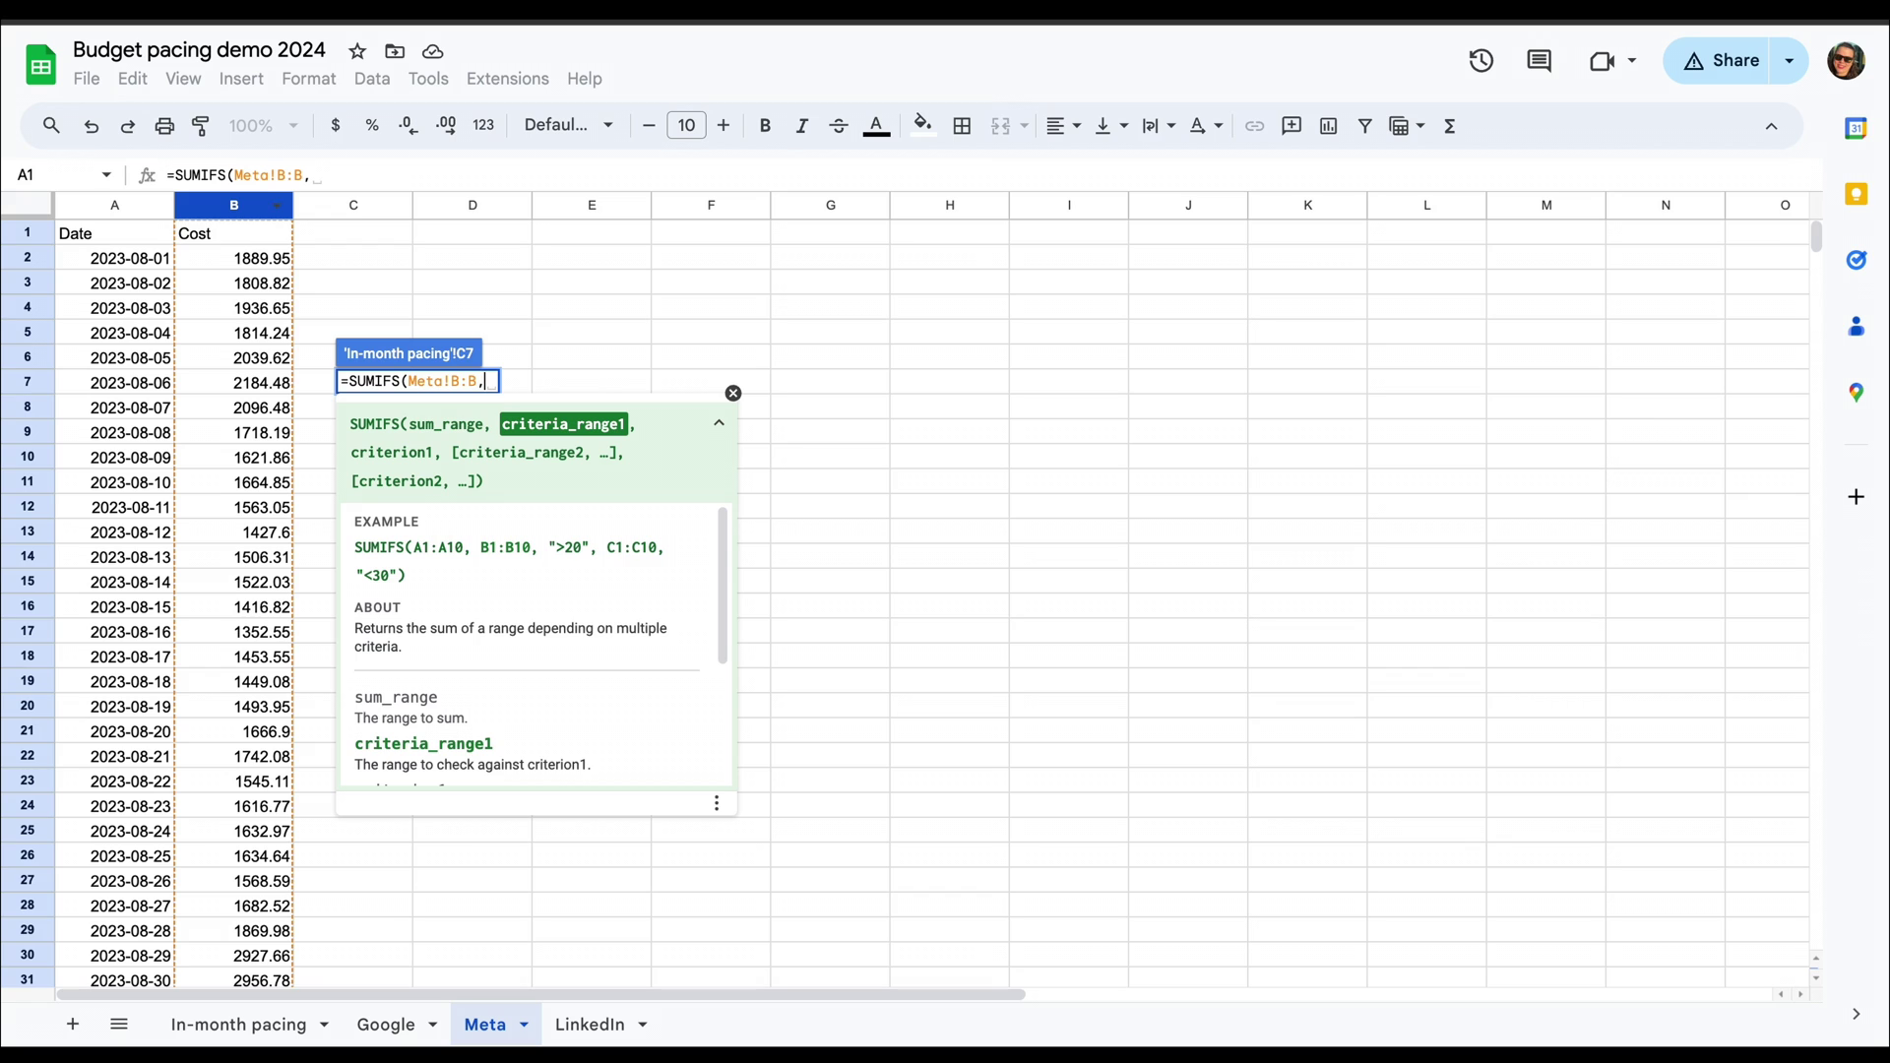
pyautogui.click(135, 213)
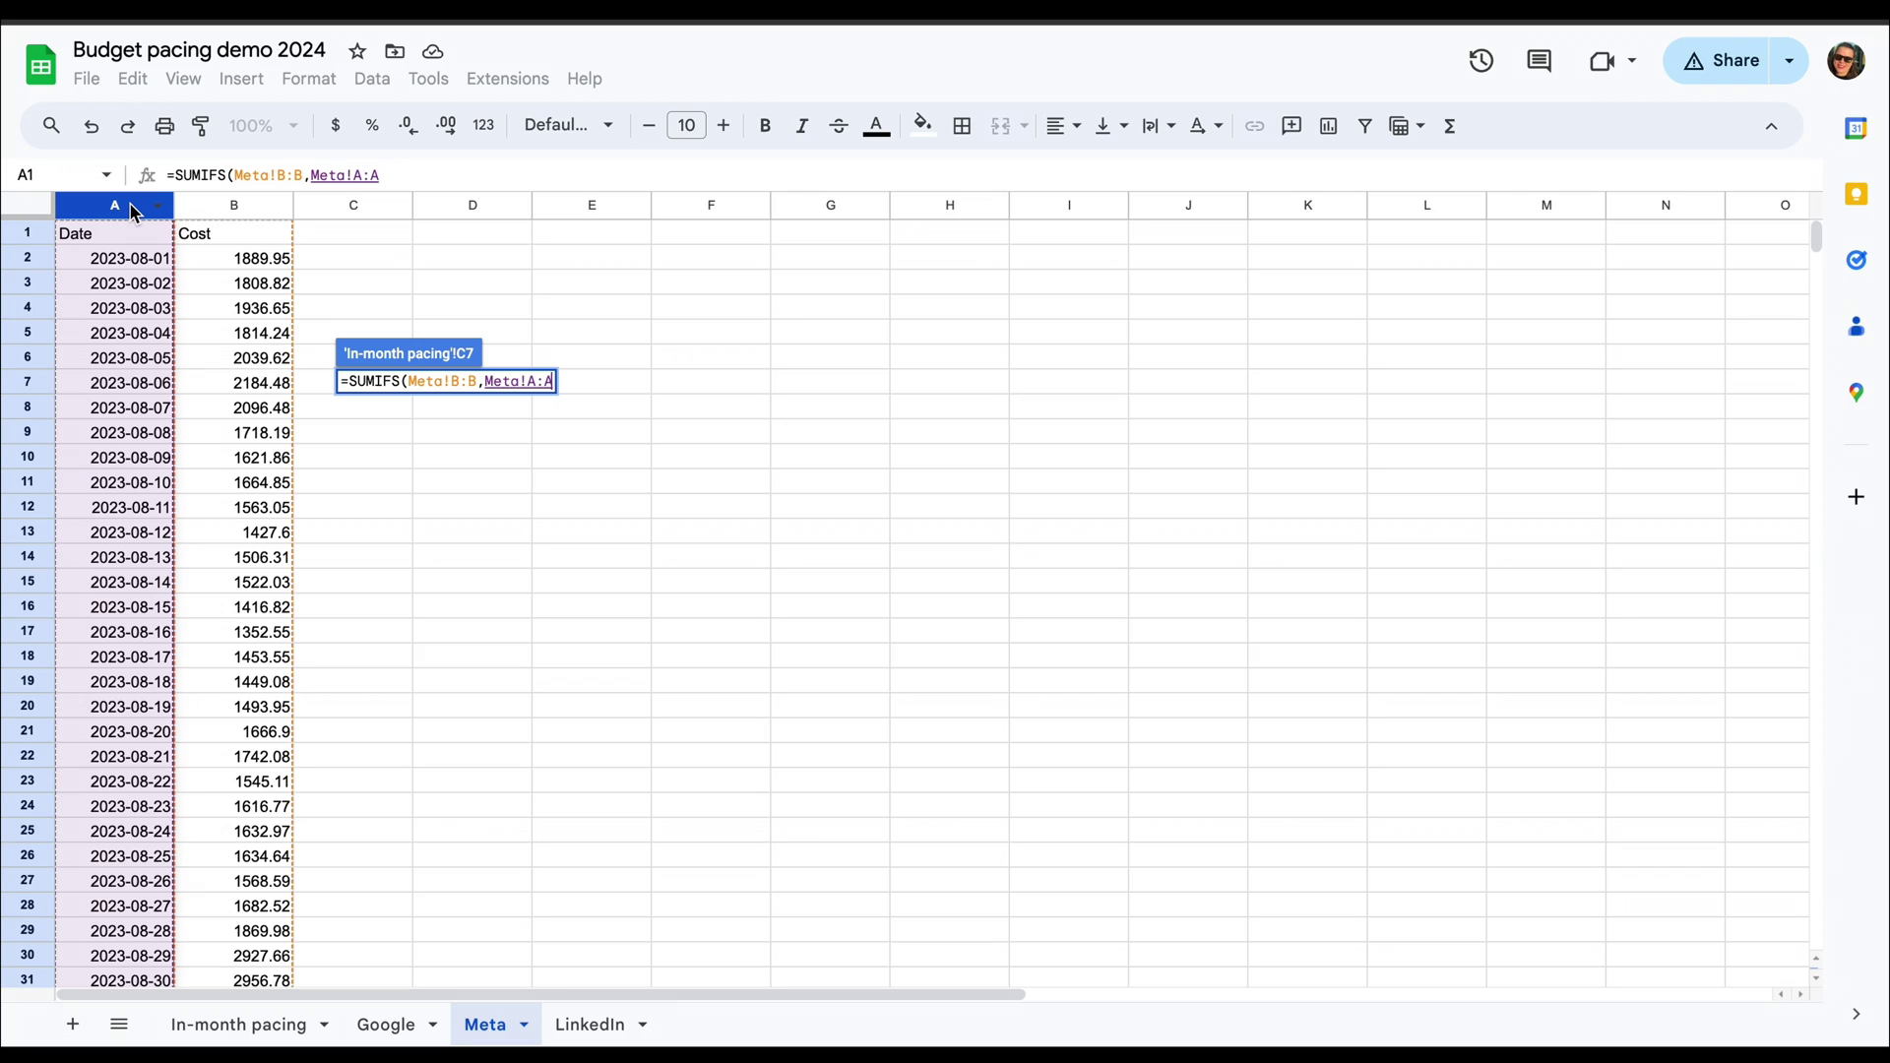
pyautogui.write(',">')
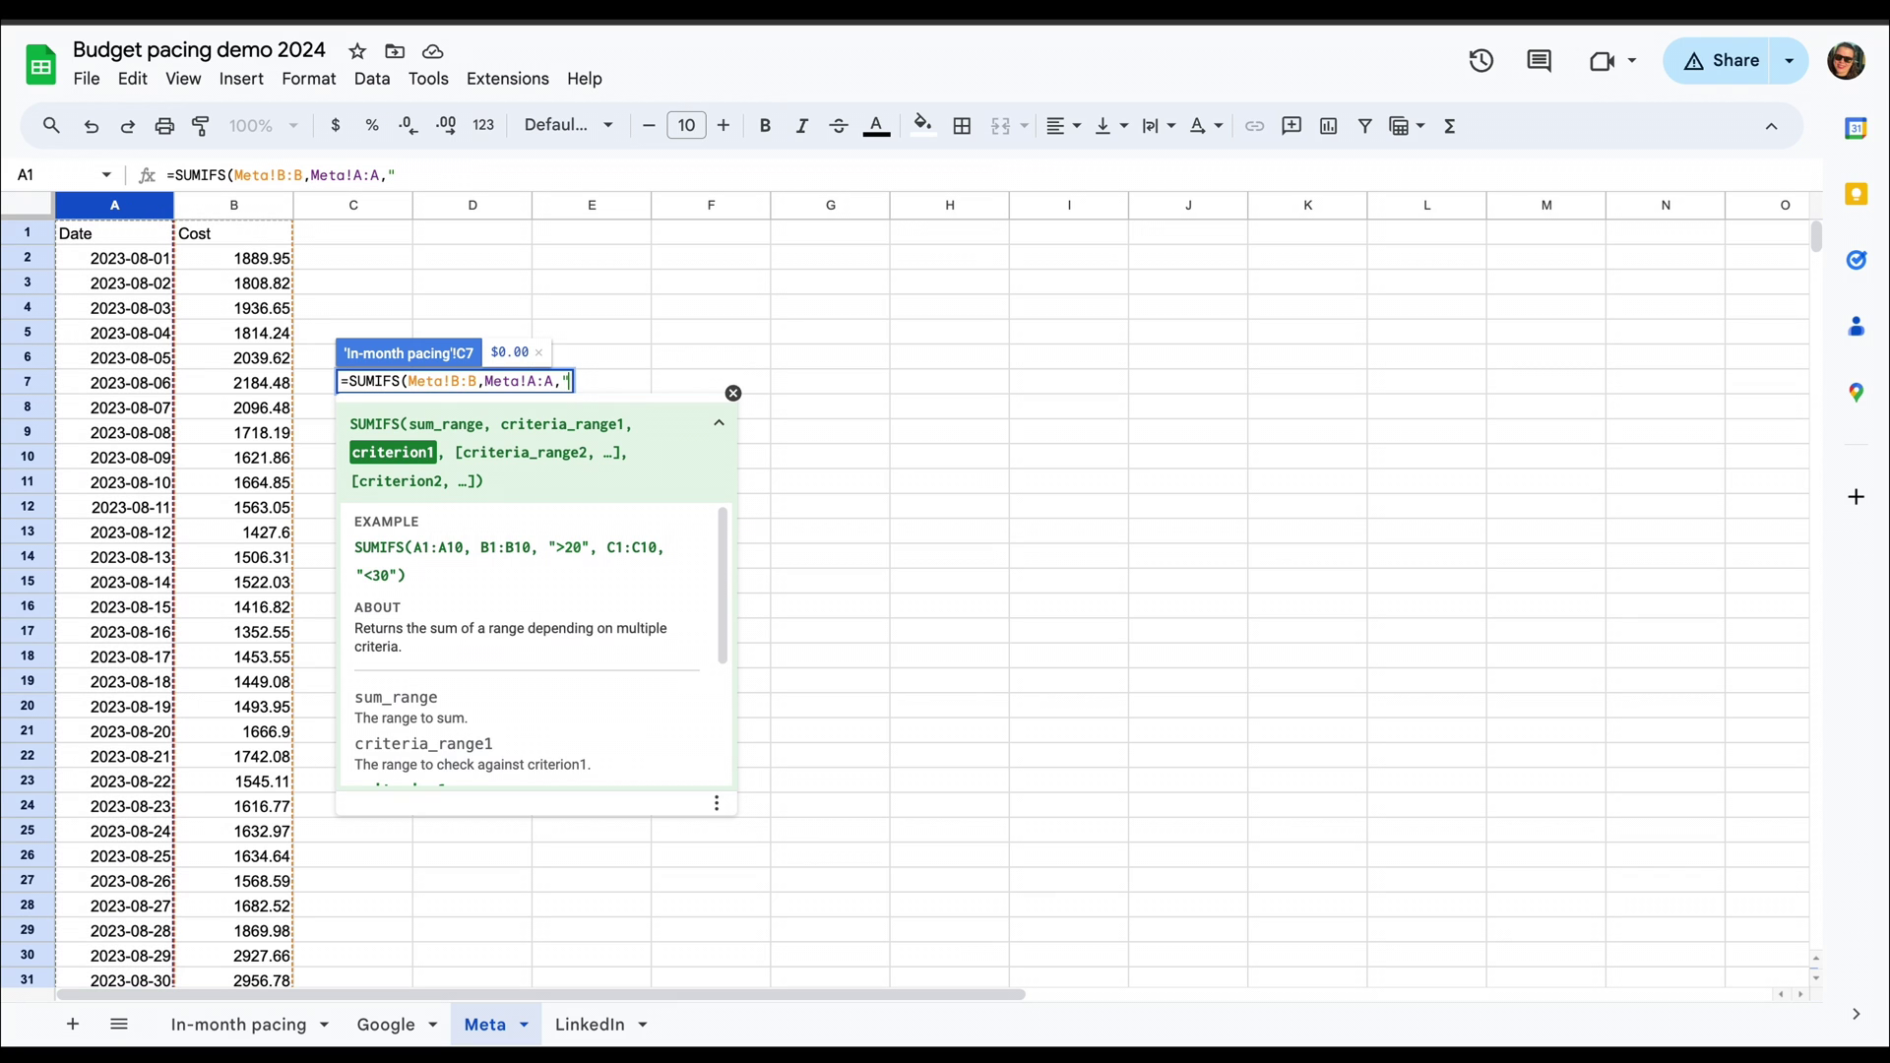
pyautogui.write('"')
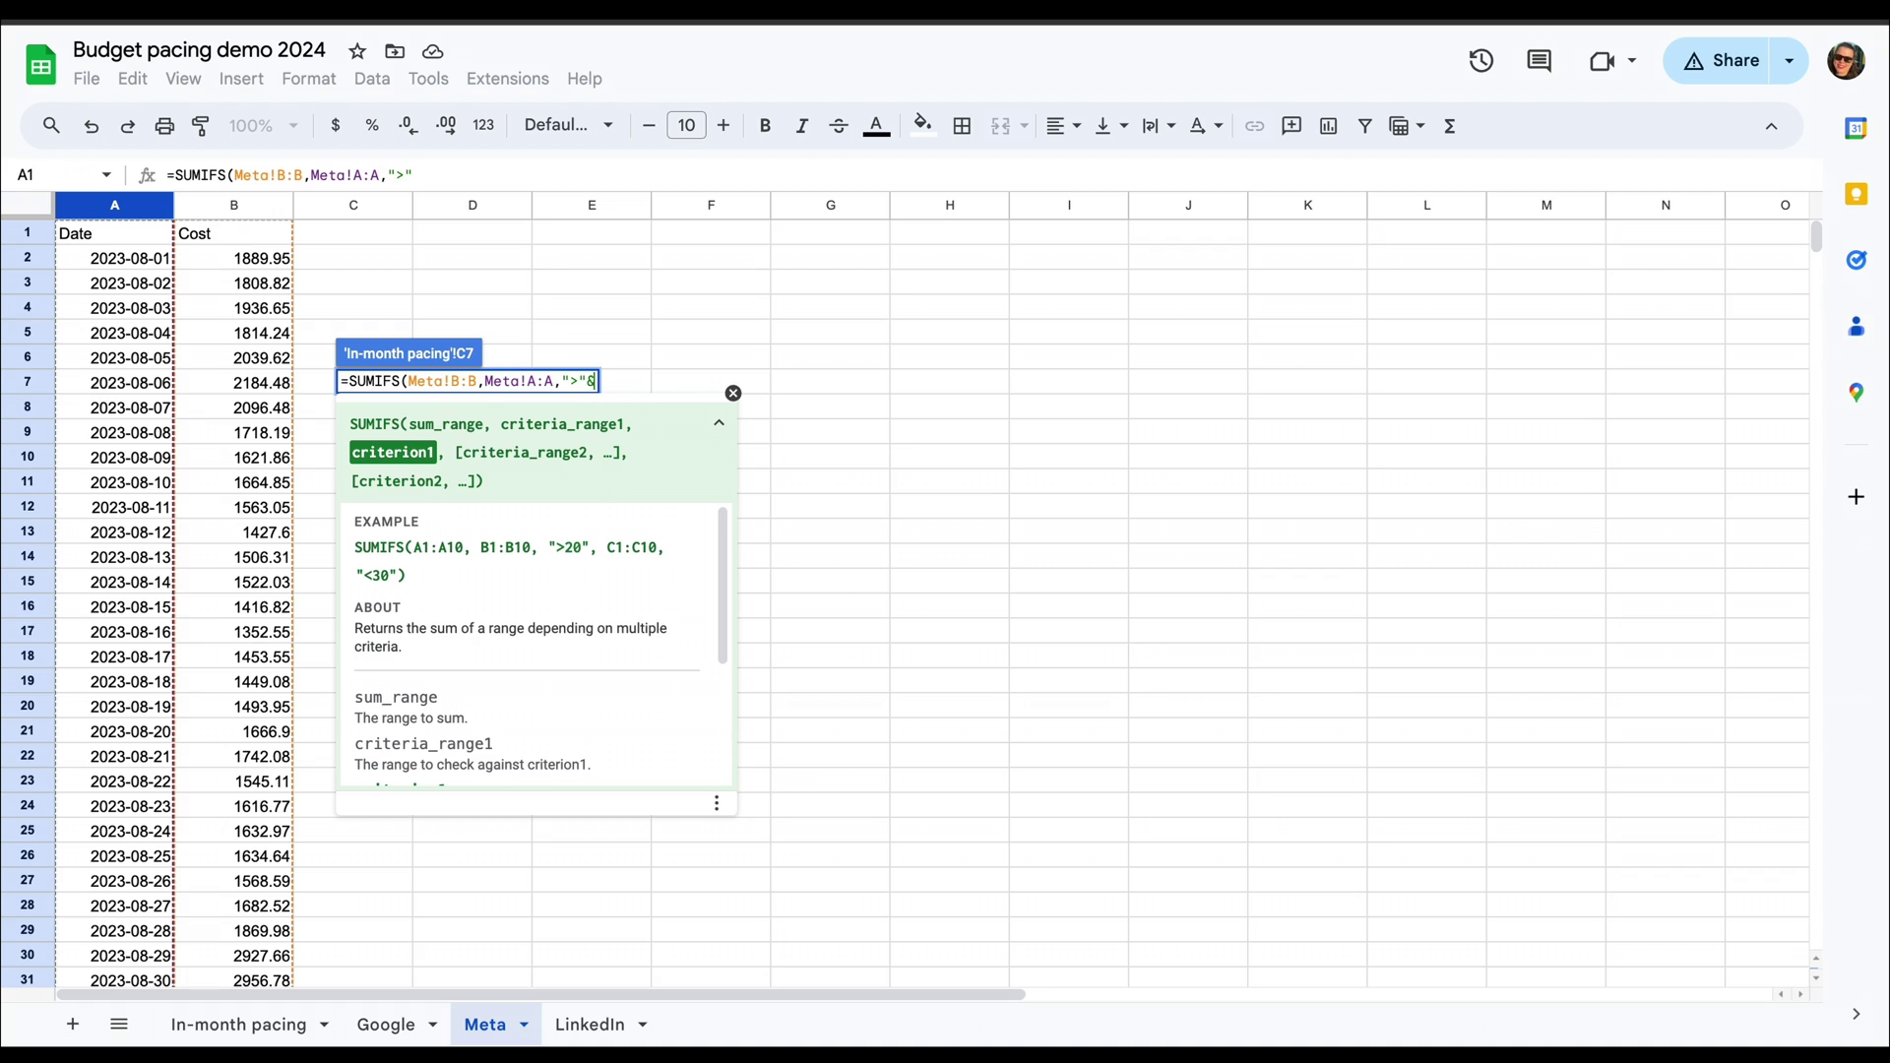
pyautogui.write('&EO')
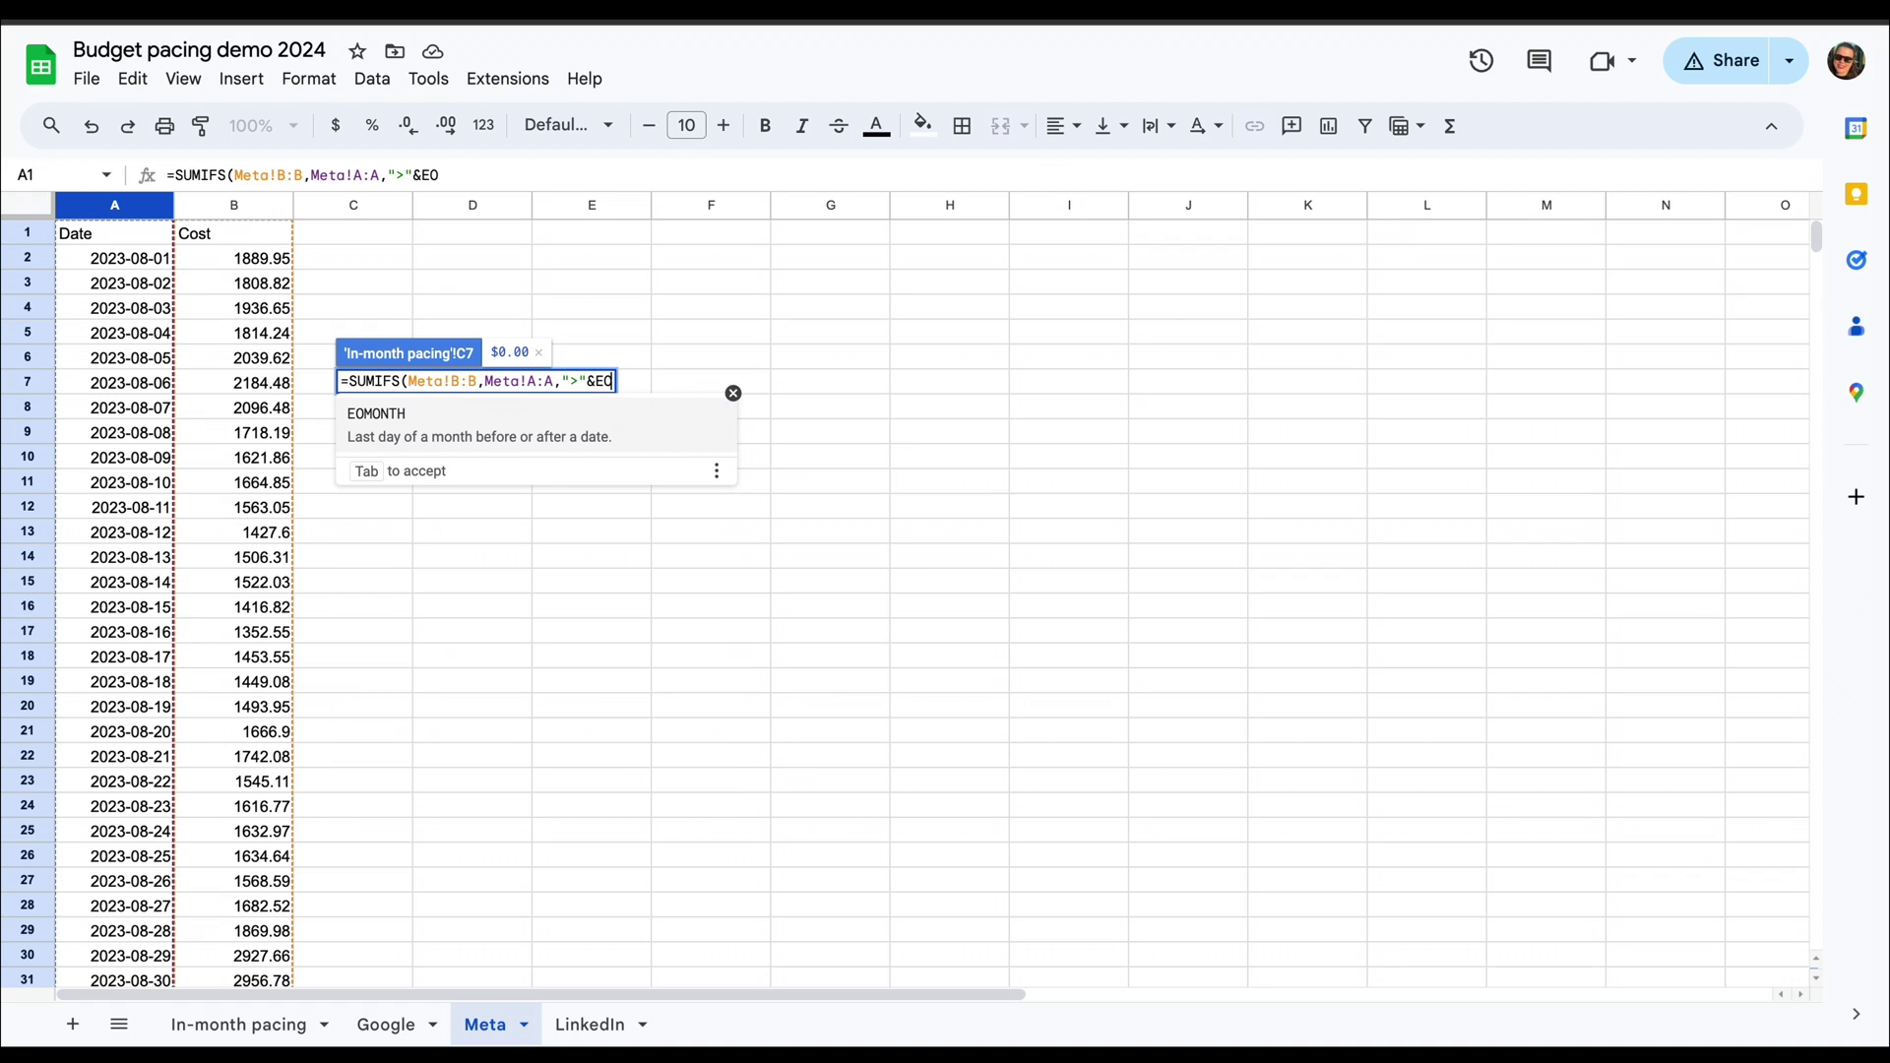
pyautogui.click(445, 418)
pyautogui.write('today(),-1),')
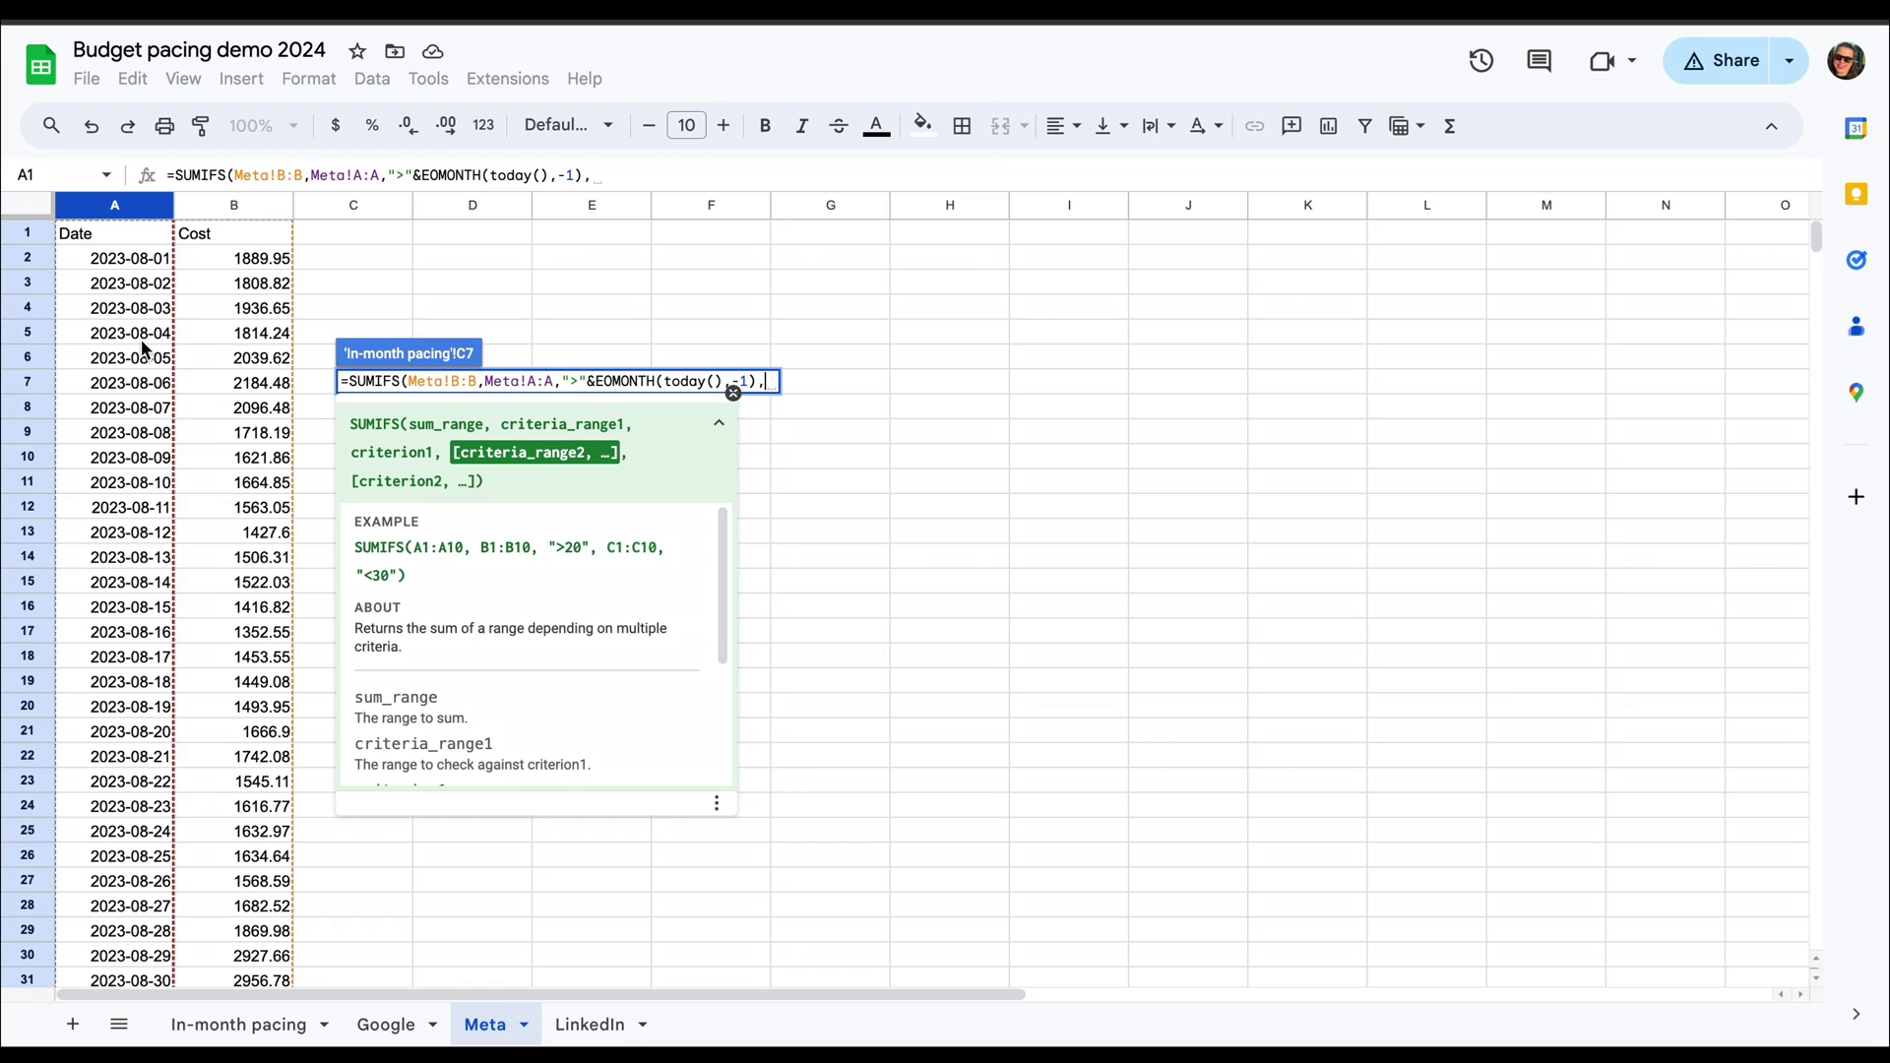
pyautogui.click(109, 209)
pyautogui.write(',"')
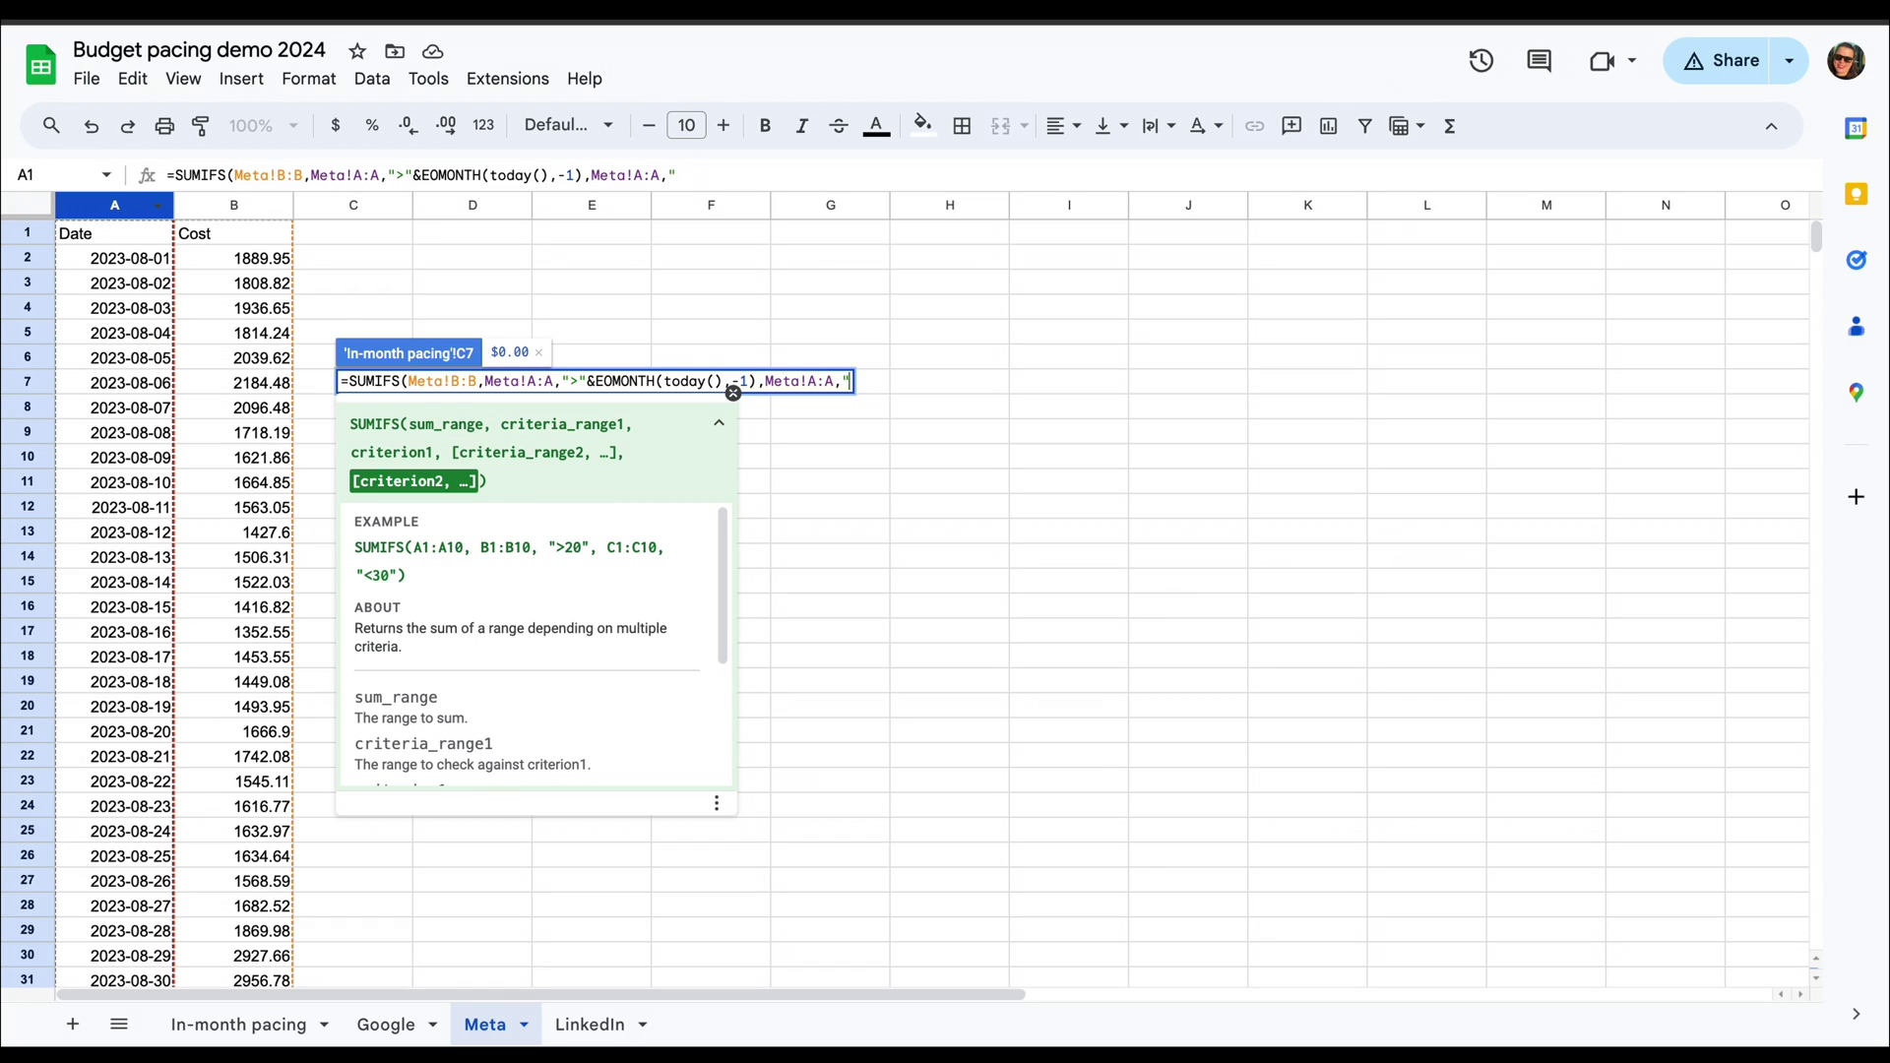
pyautogui.write('<"&today')
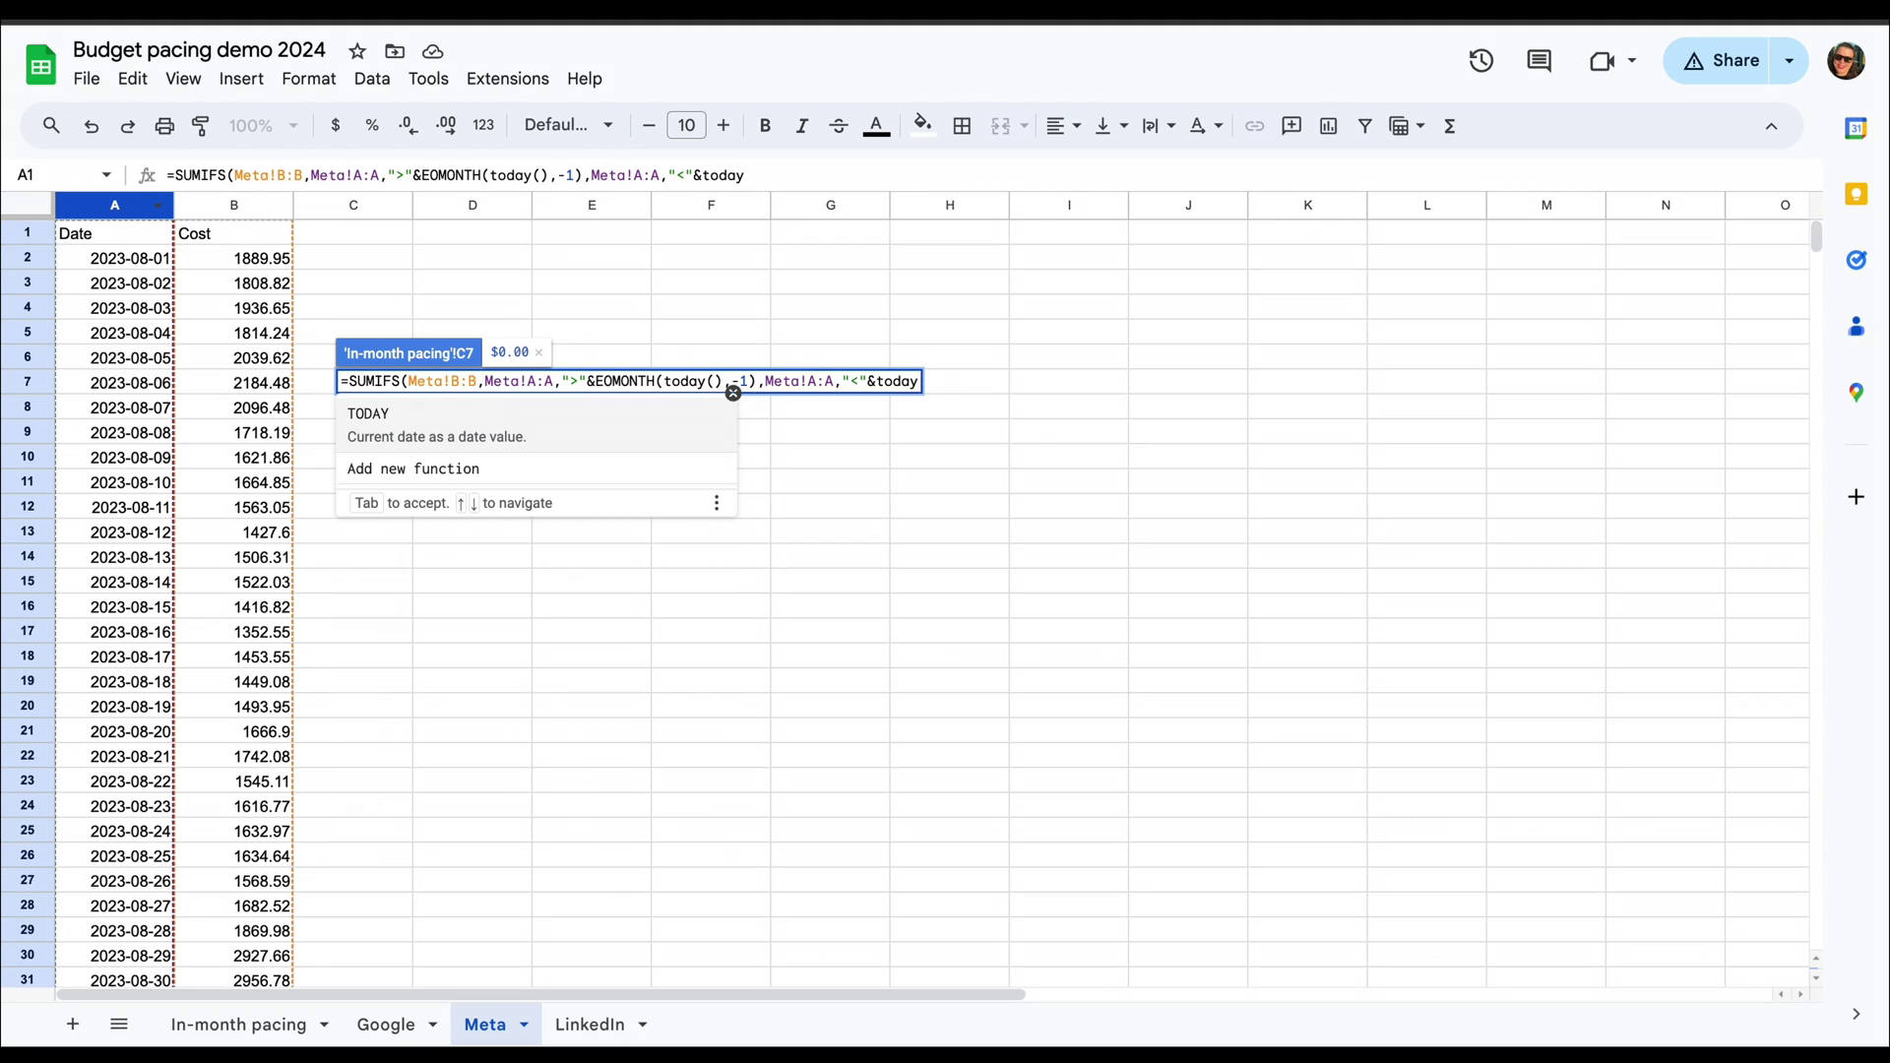
pyautogui.write('())')
pyautogui.press('Return')
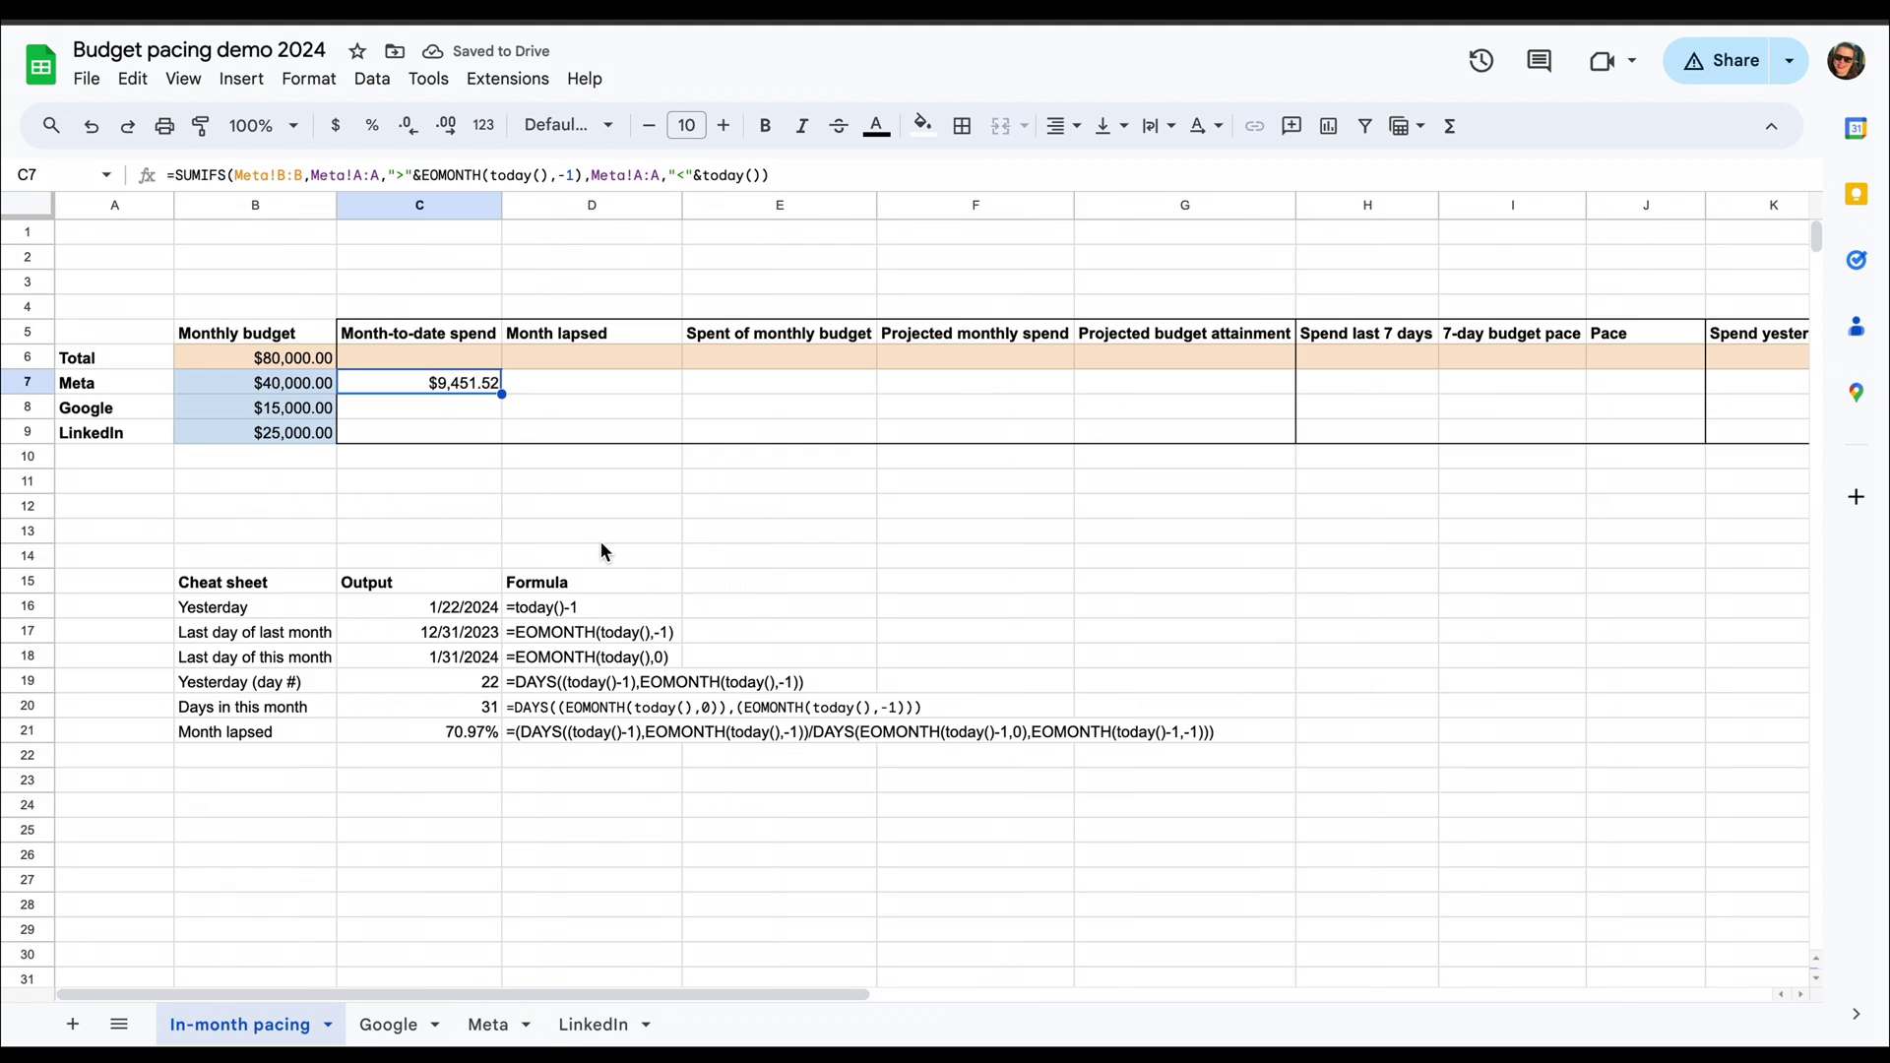
# - Paste the DAYS/EOMONTH month-lapsed formula into D7, showing 70.97%
pyautogui.click(570, 391)
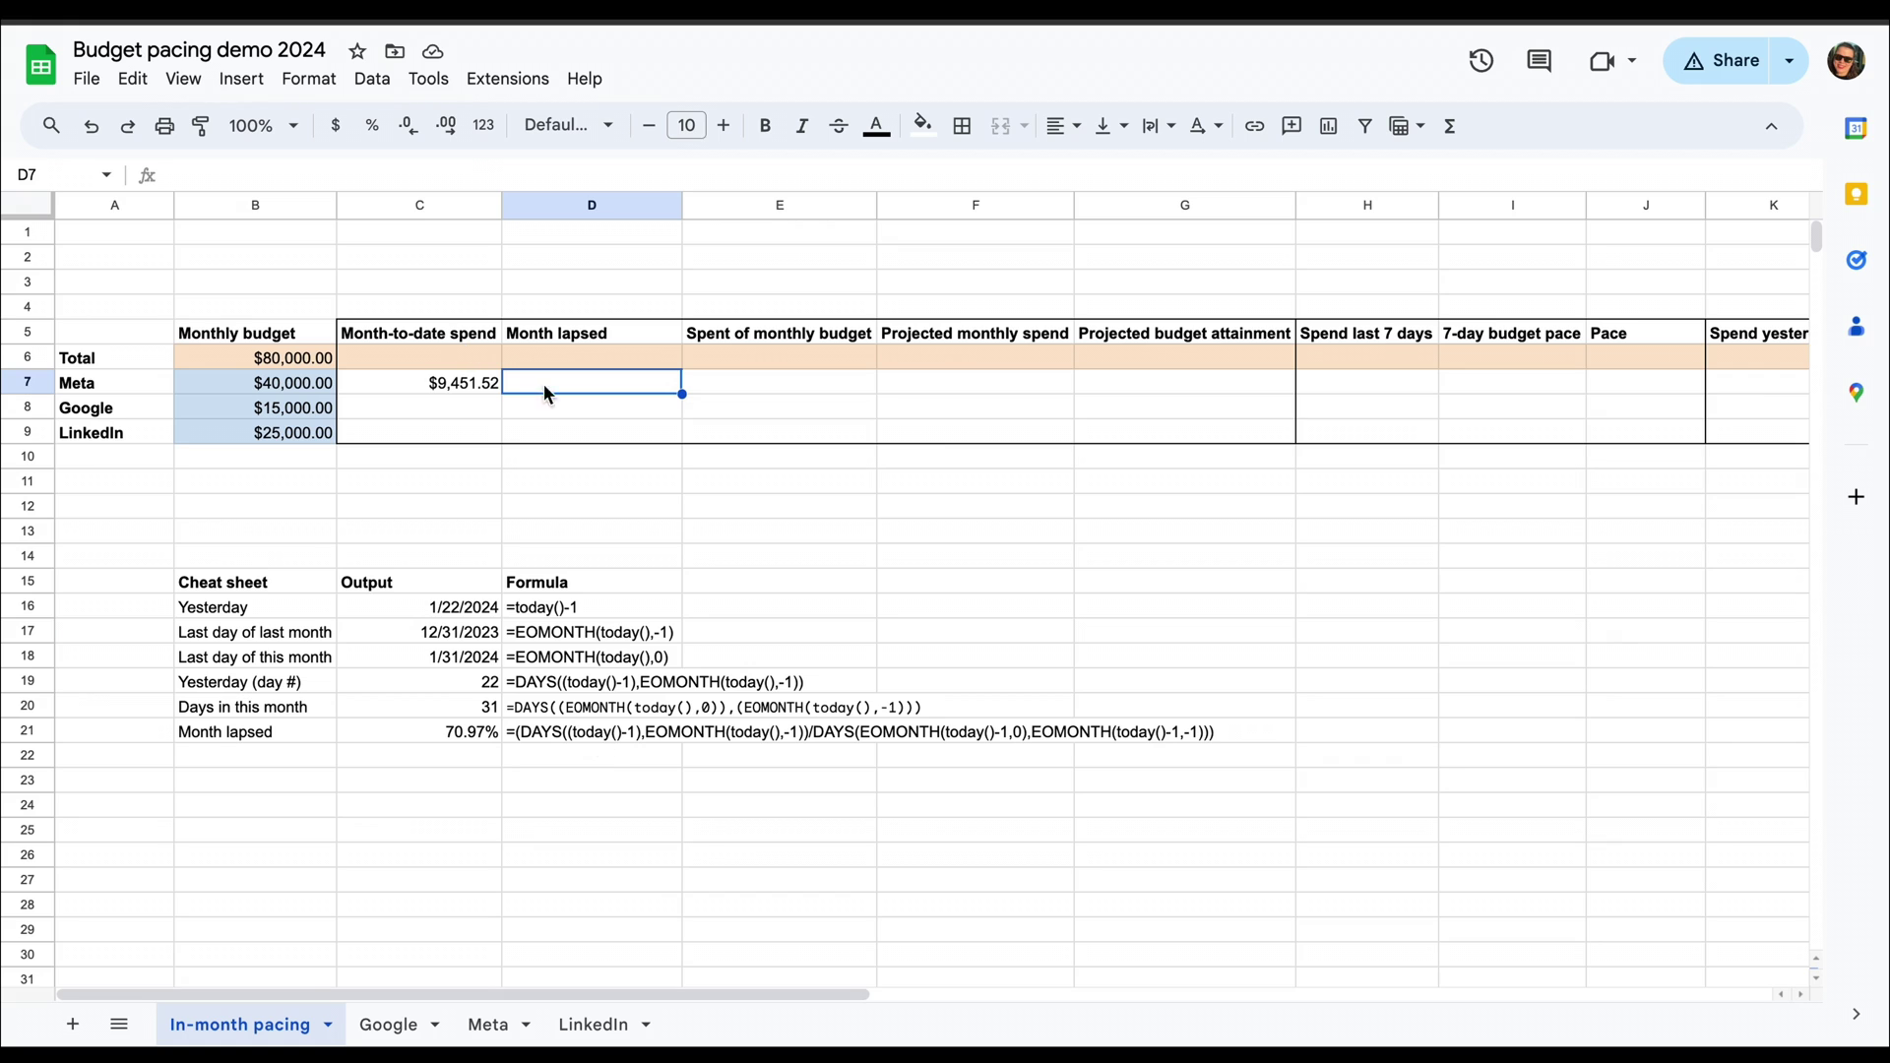
pyautogui.click(459, 175)
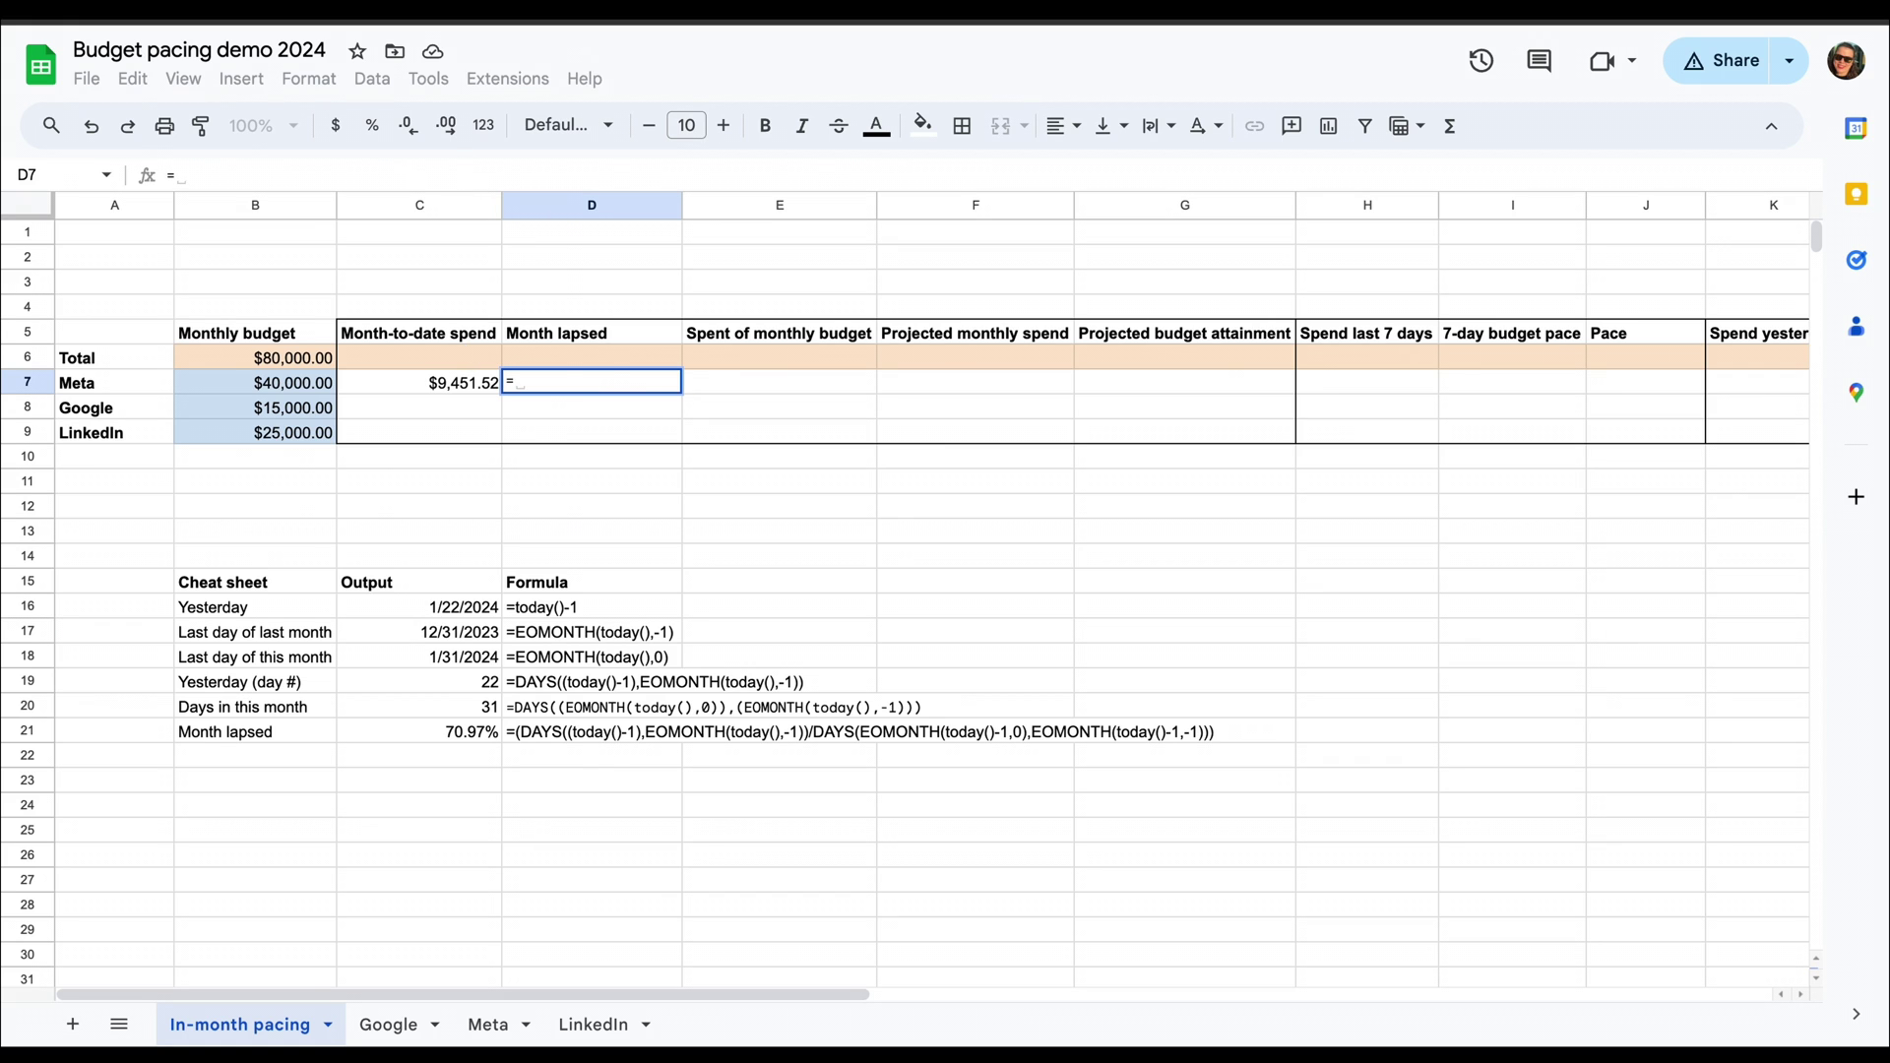
pyautogui.write('=(Days(today()-1,EOMONTH(today(),-1))/DAYS(EOMONTH(today()-1,0),EOMONTH(today()-1,-1)')
pyautogui.write('))')
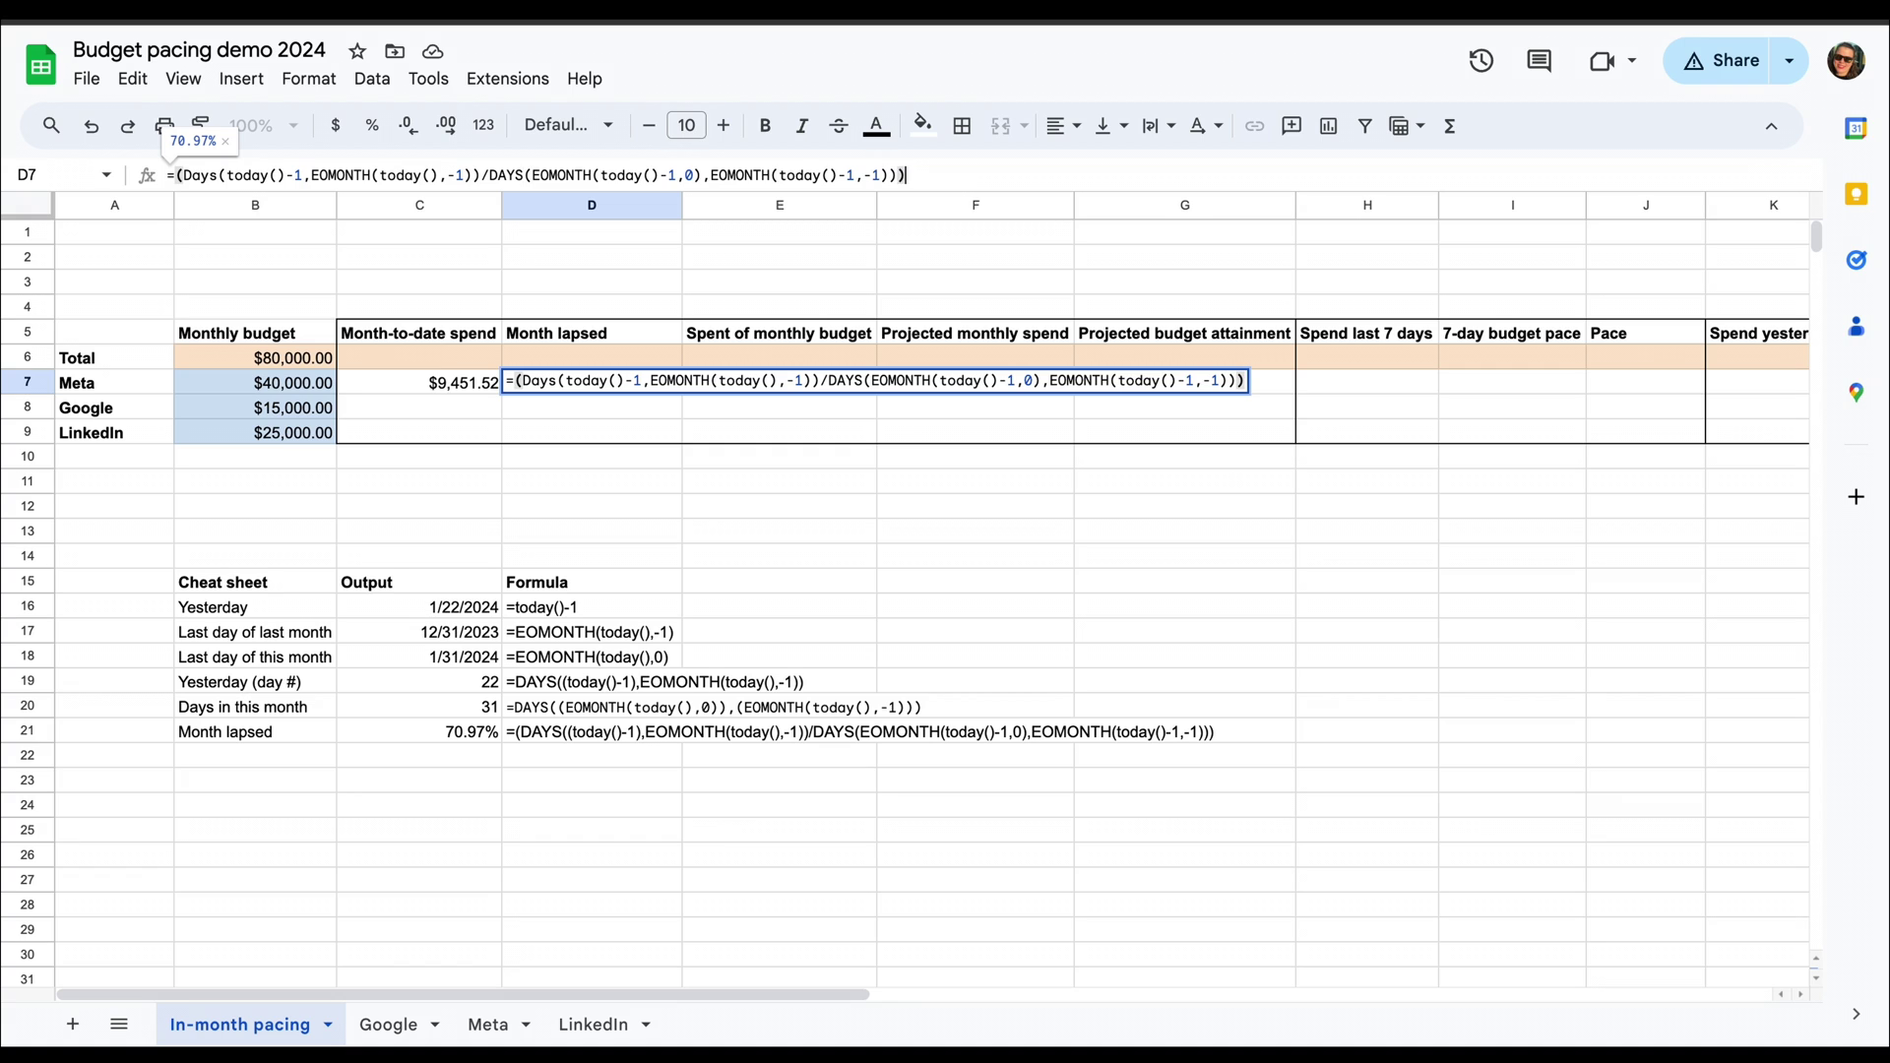
pyautogui.press('Return')
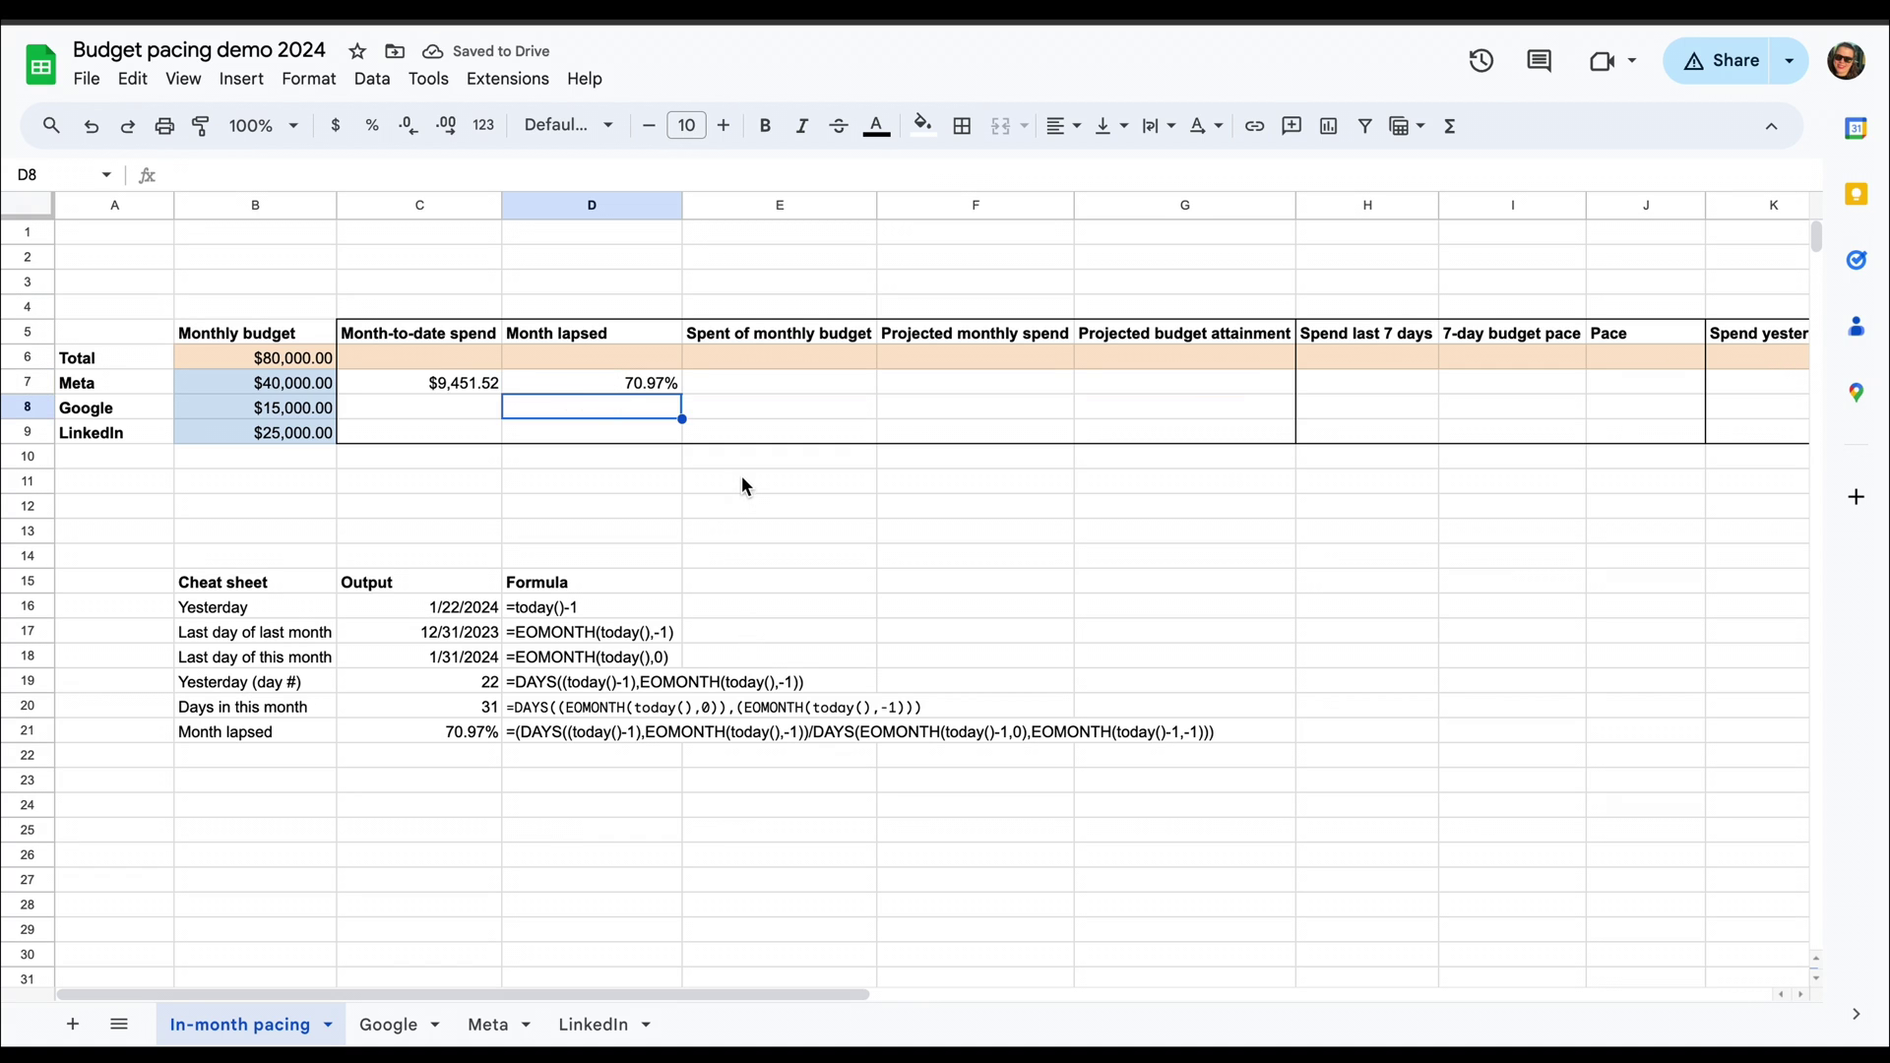
# - Enter =C7/B7 in E7 so Meta's spent of monthly budget shows 23.63%
pyautogui.click(769, 387)
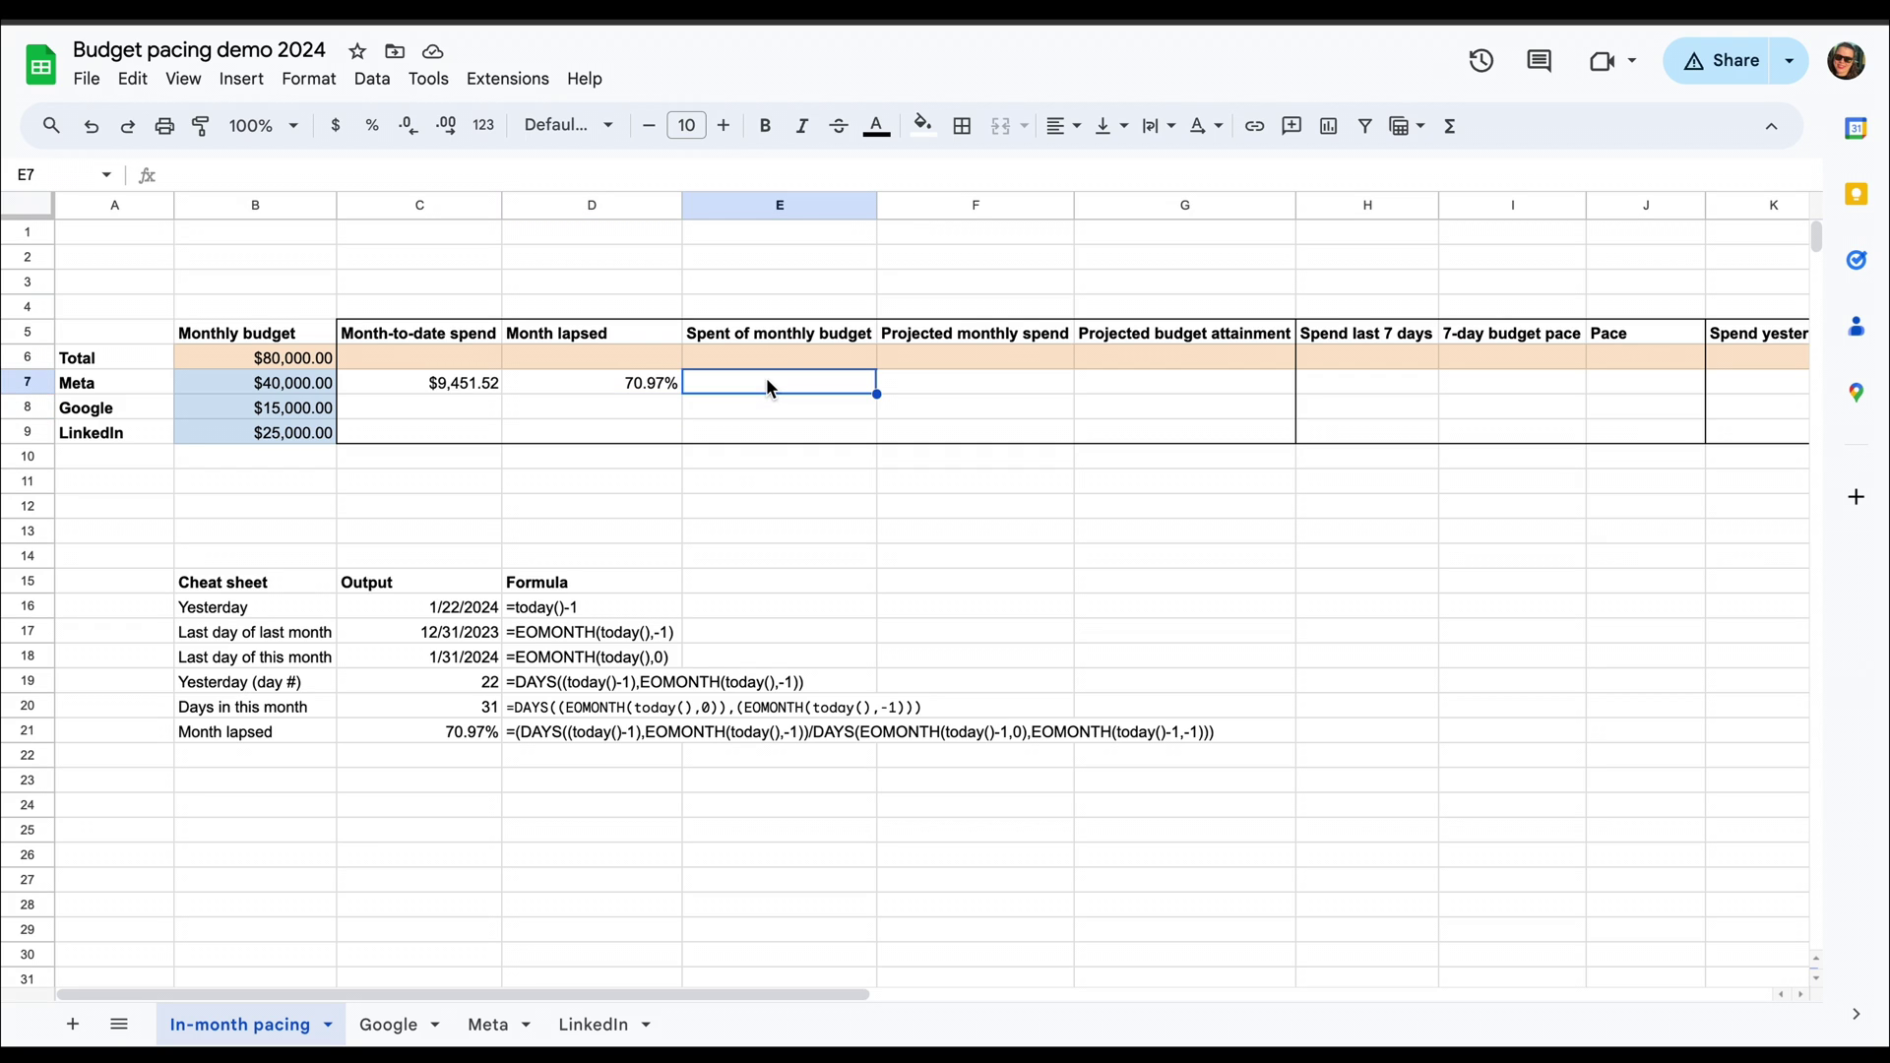
pyautogui.write('=')
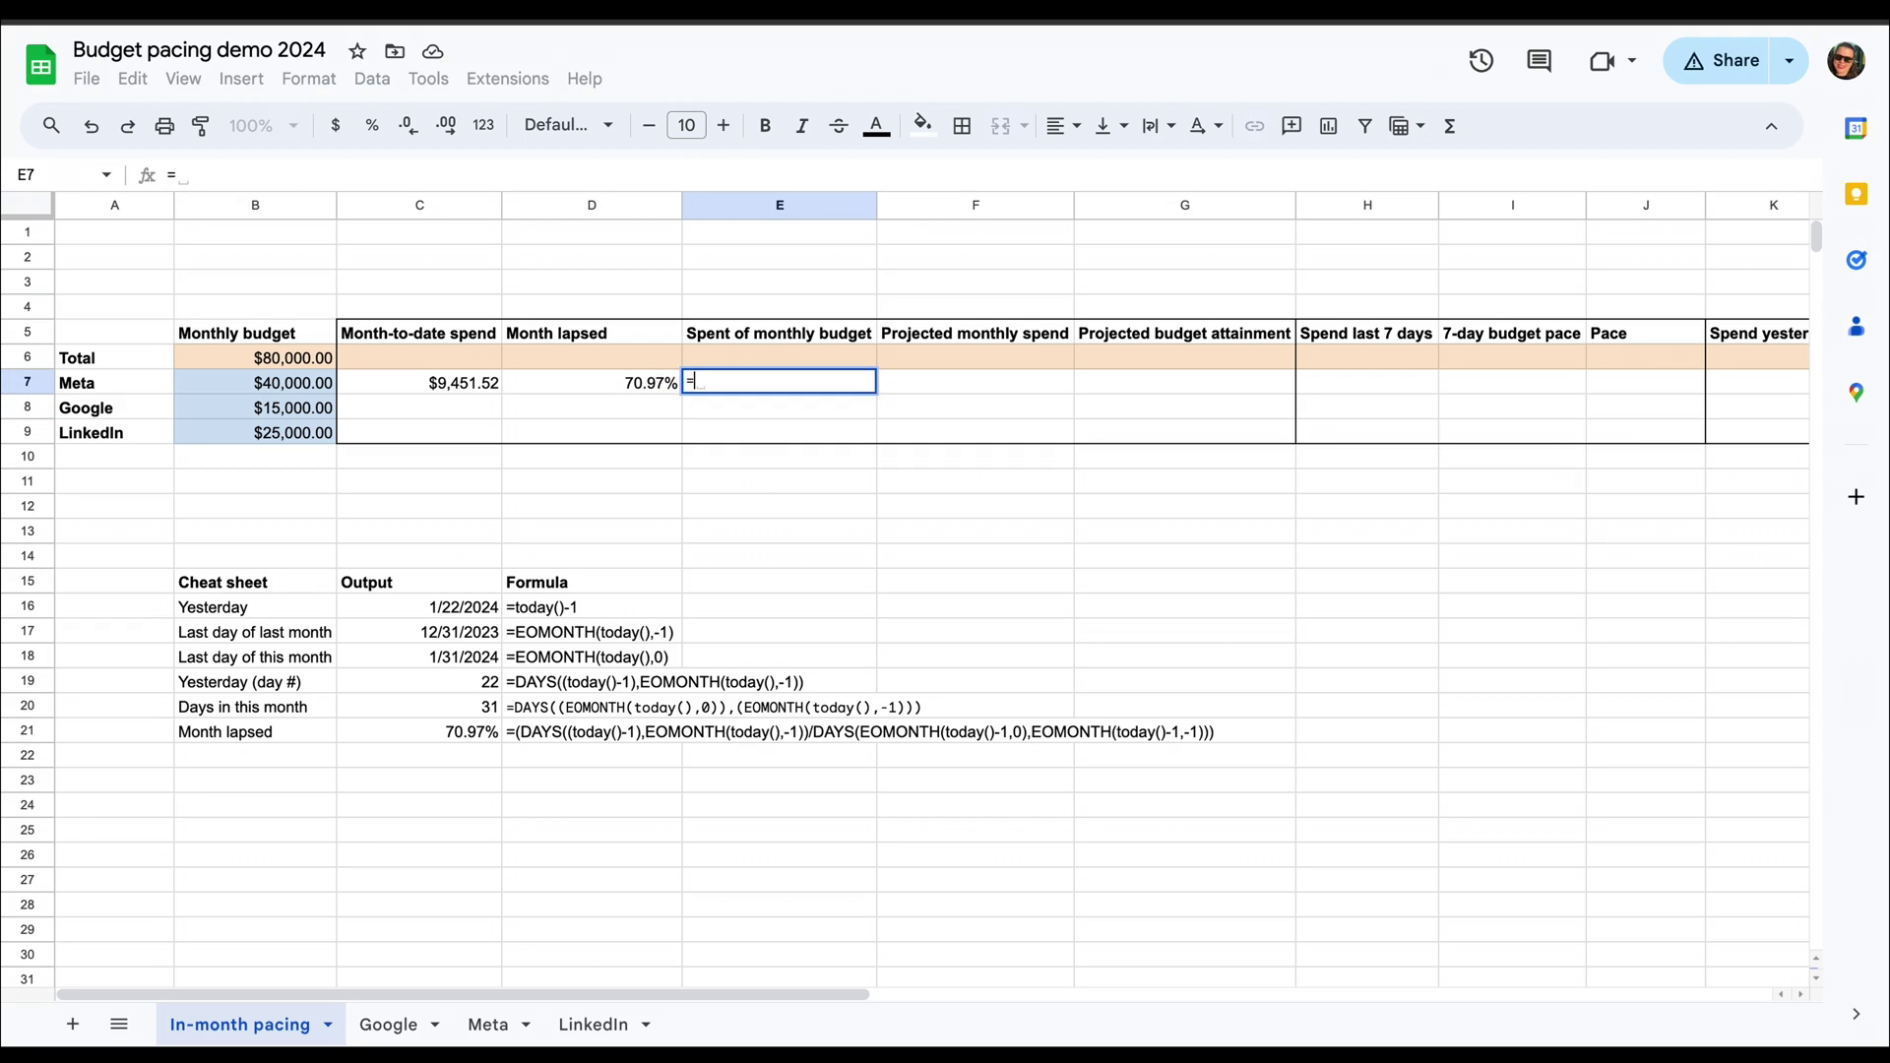
pyautogui.click(456, 384)
pyautogui.write('/')
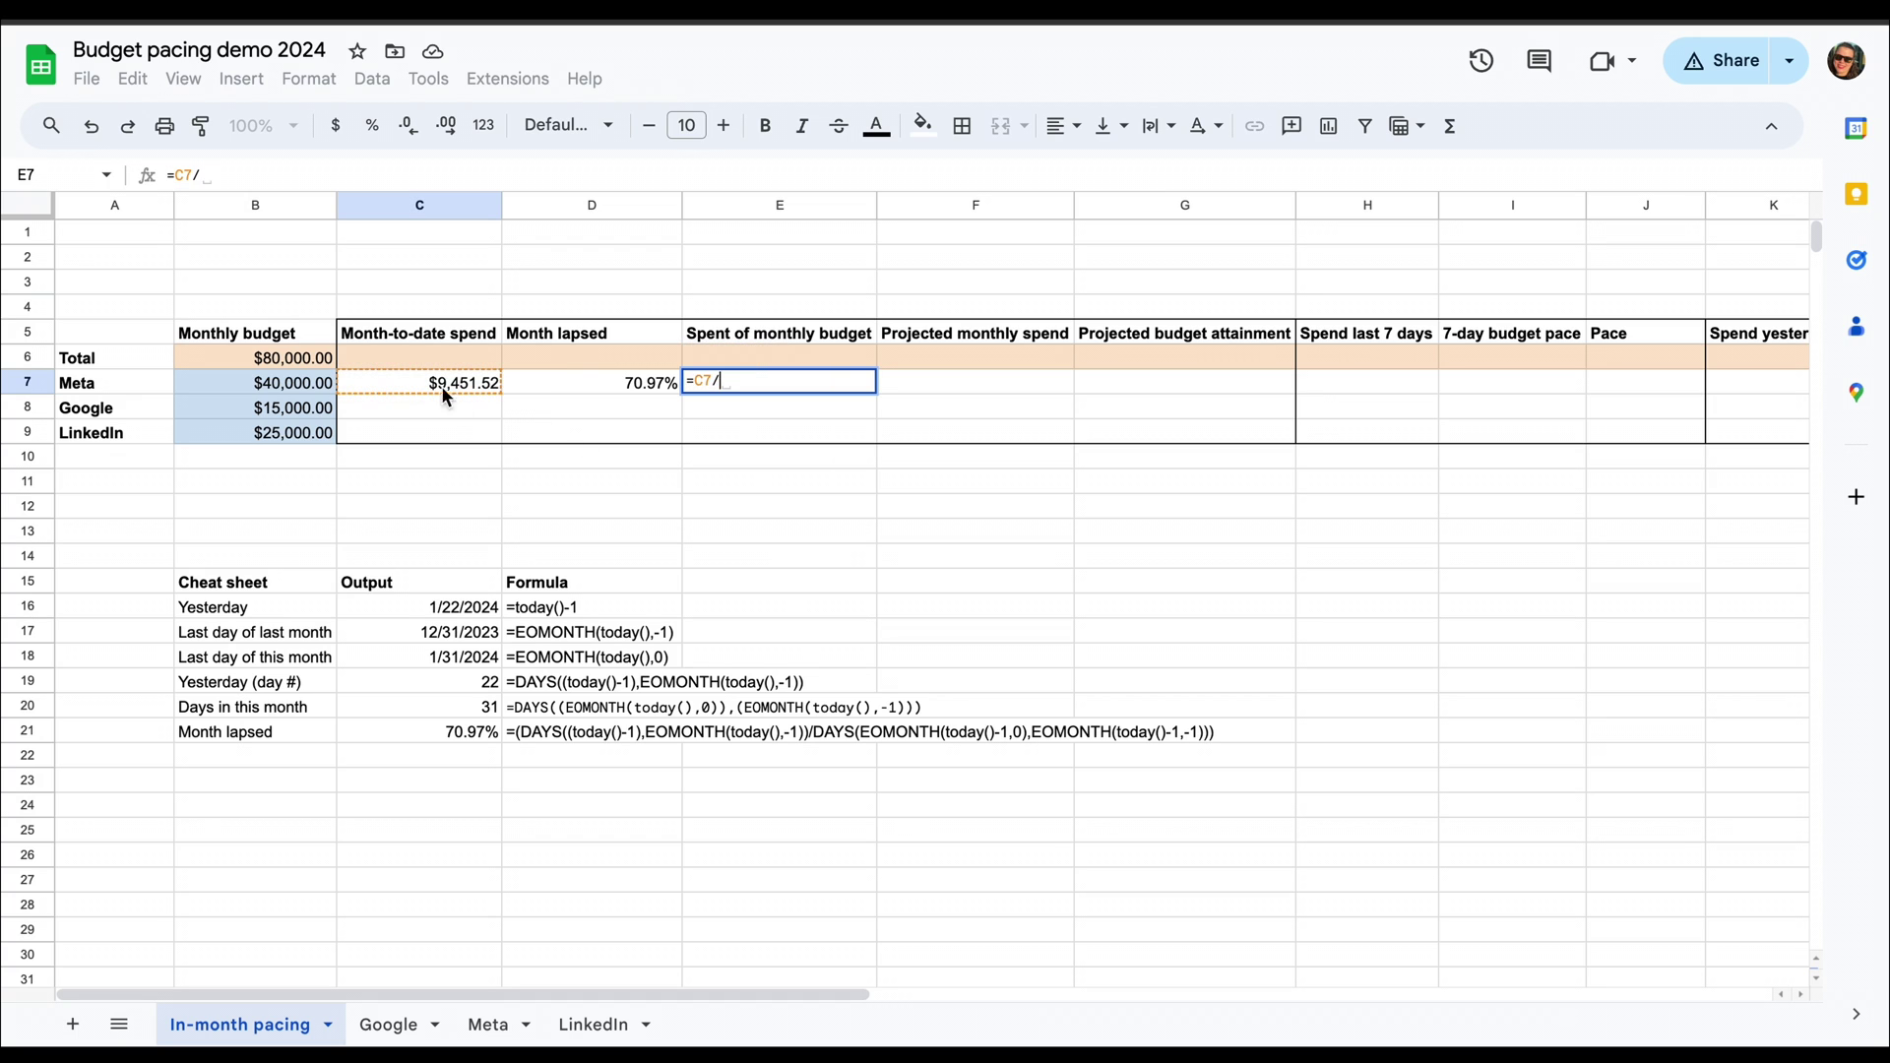
pyautogui.click(258, 394)
pyautogui.press('Return')
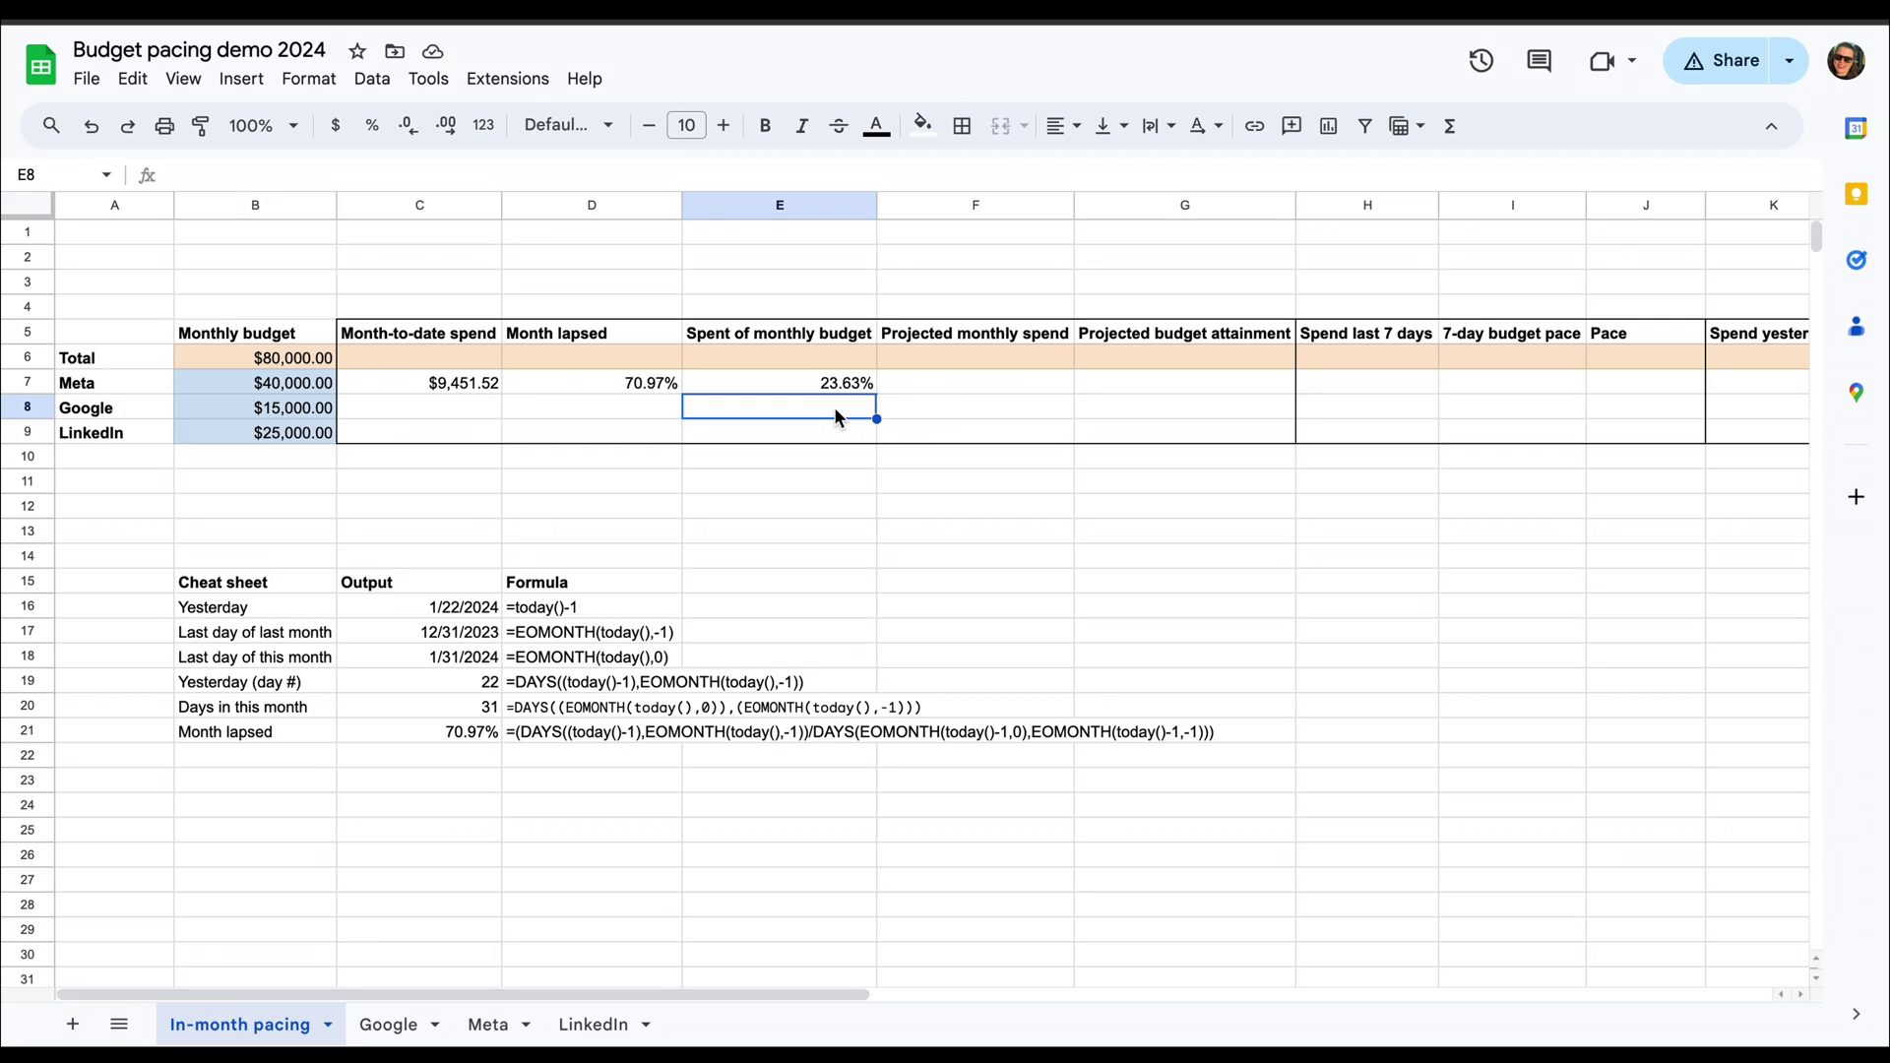
# - Enter the daily-average projection formula in F7, giving Meta a projected spend of $13,318.05
pyautogui.click(961, 387)
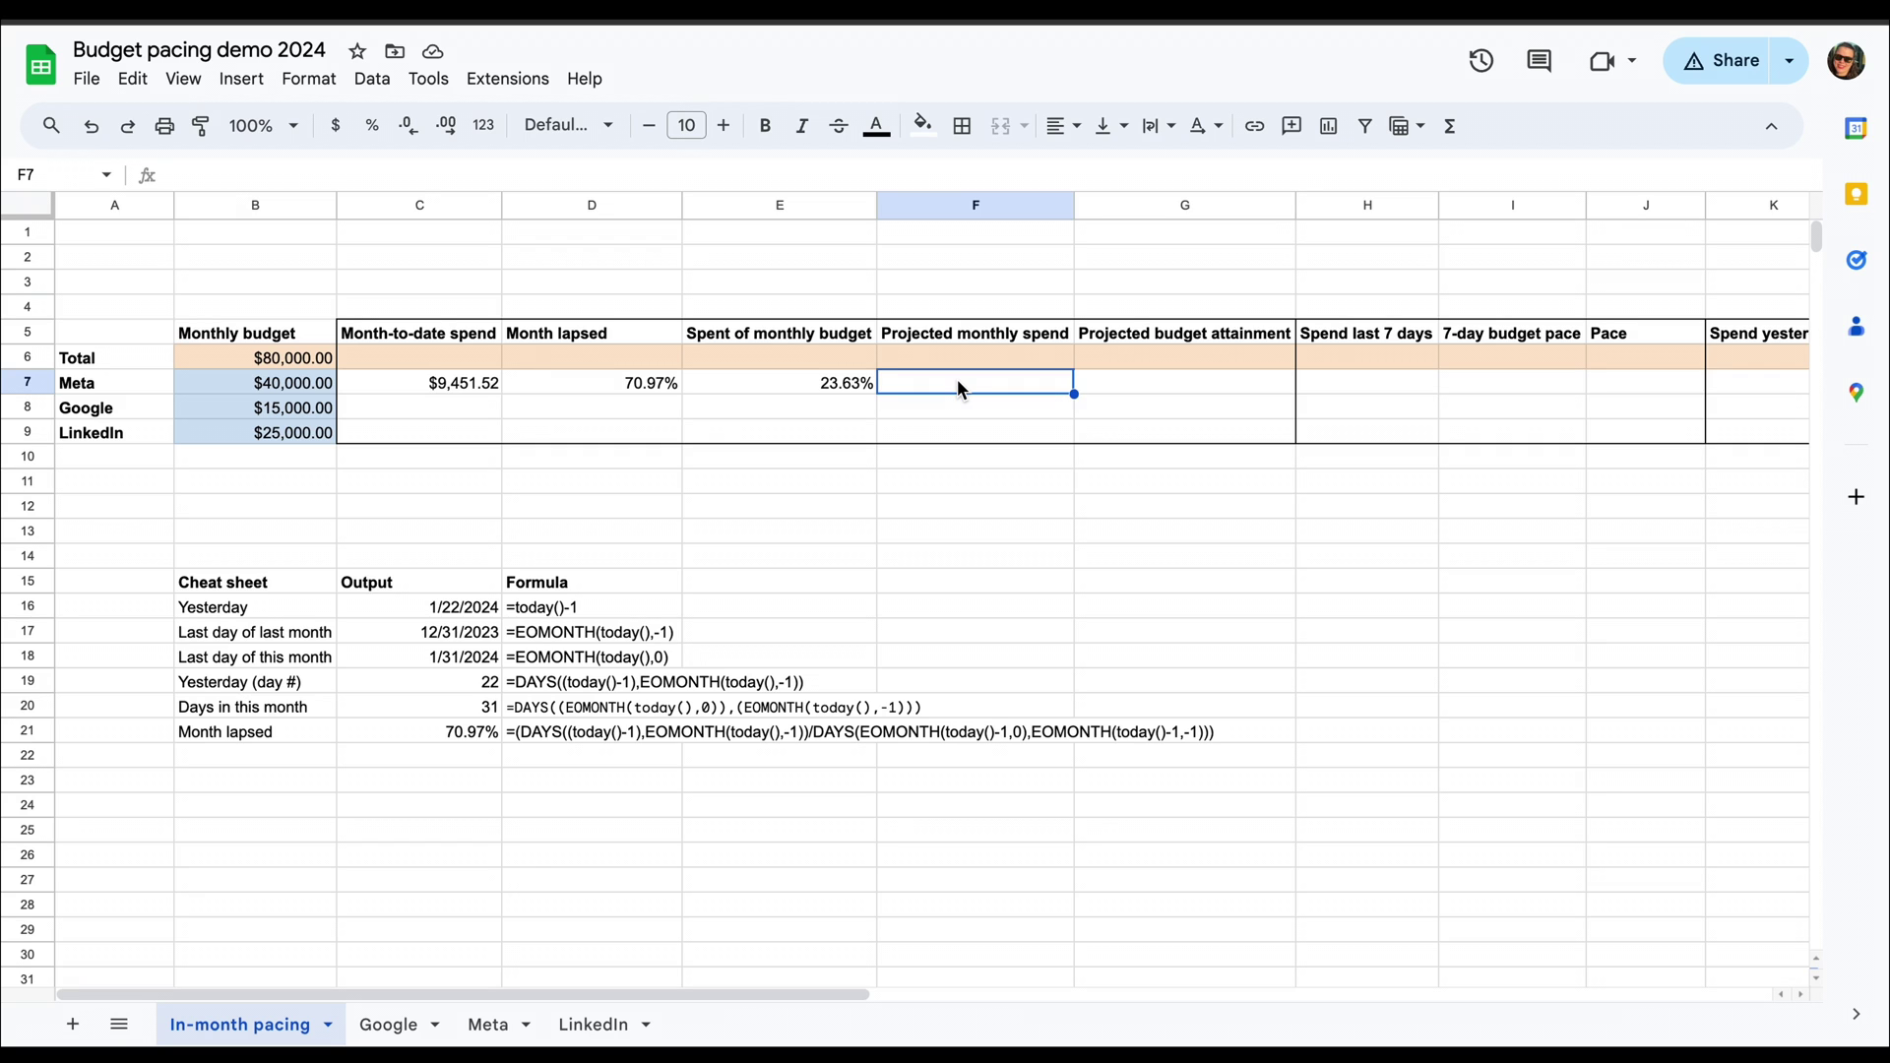
pyautogui.write('=')
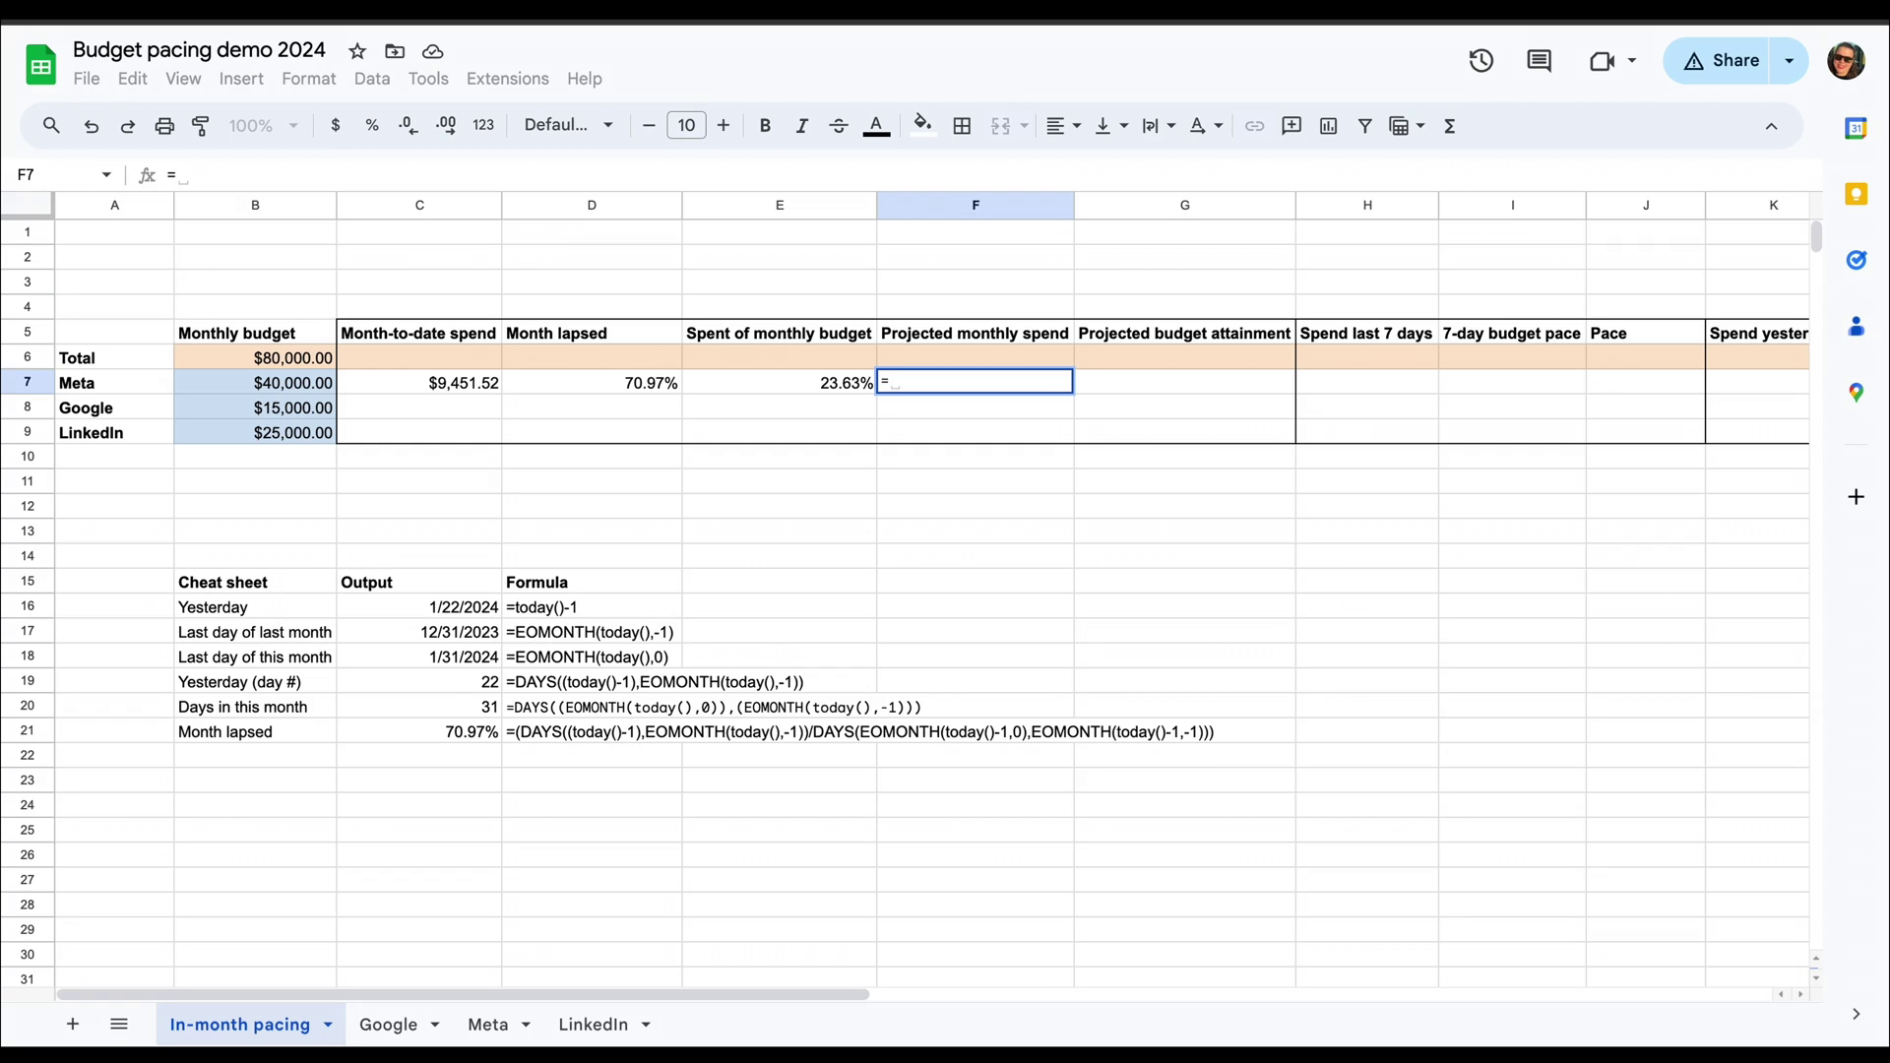
pyautogui.write('(')
pyautogui.click(455, 384)
pyautogui.write('/')
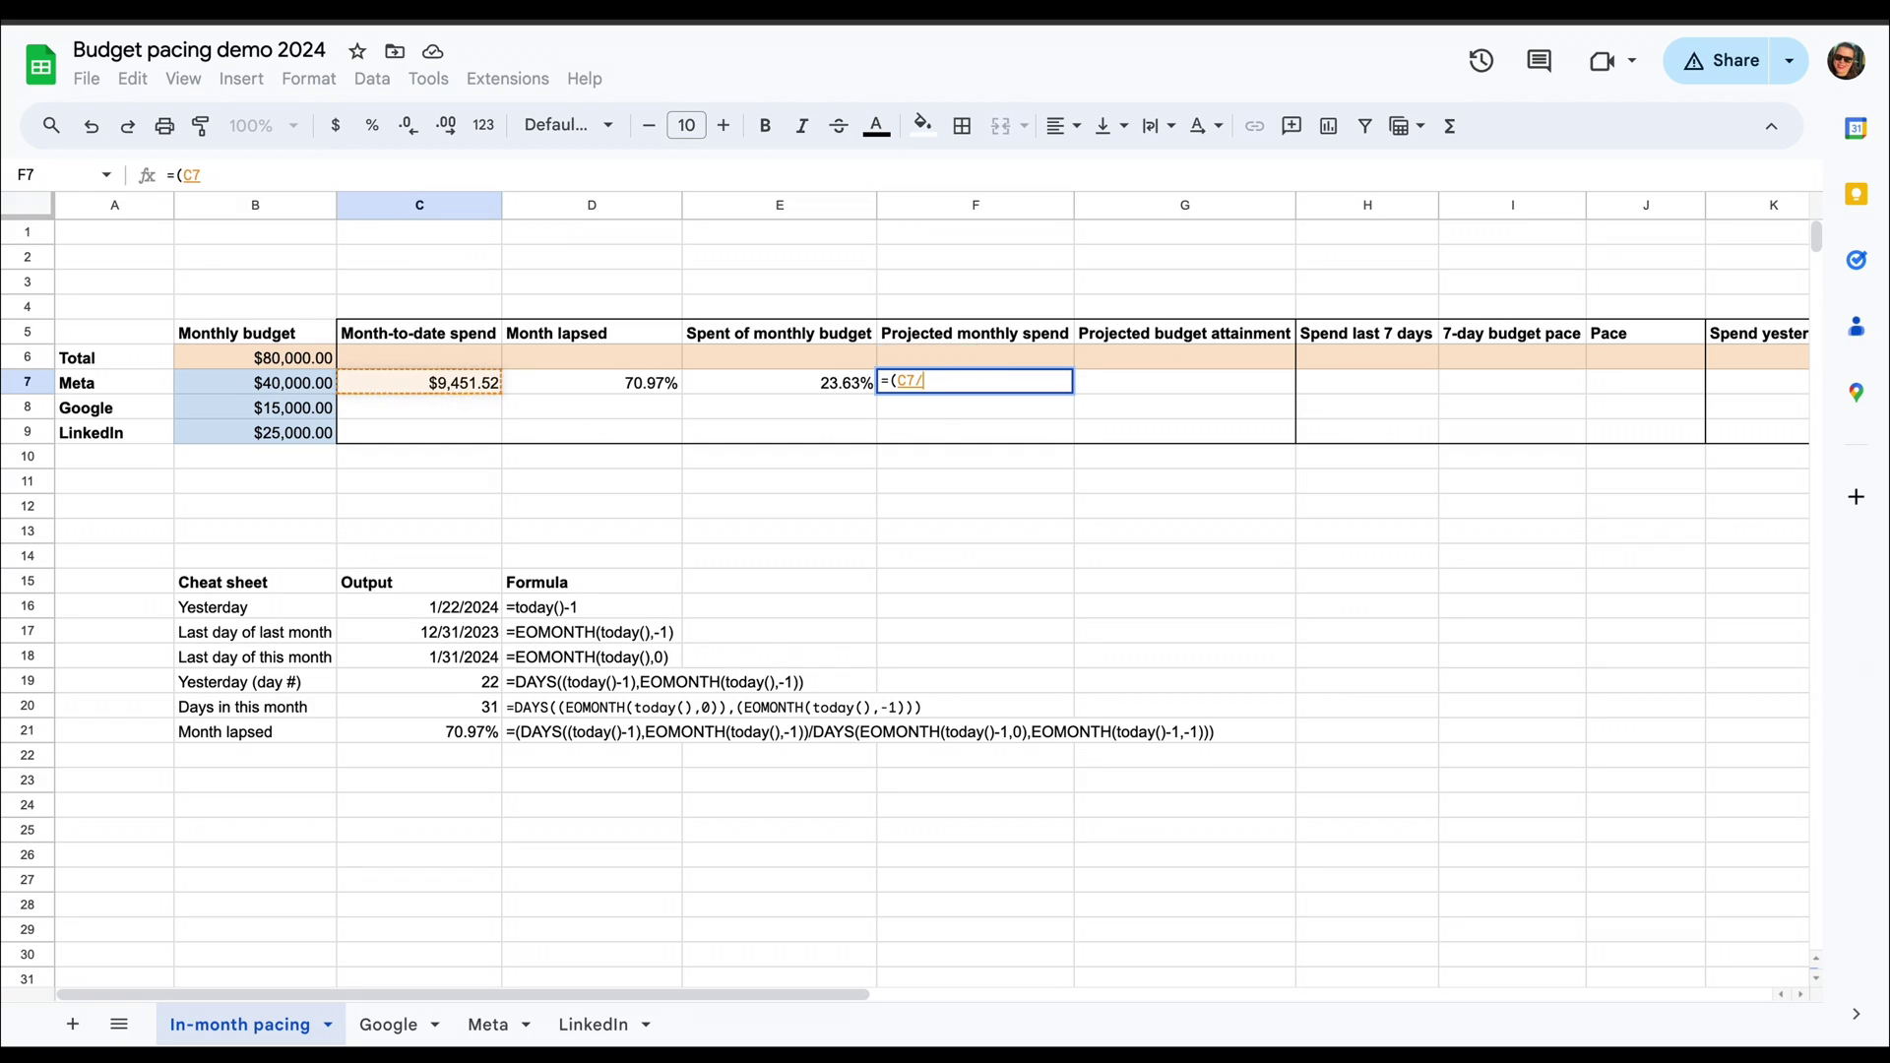
pyautogui.write('DAYS((today')
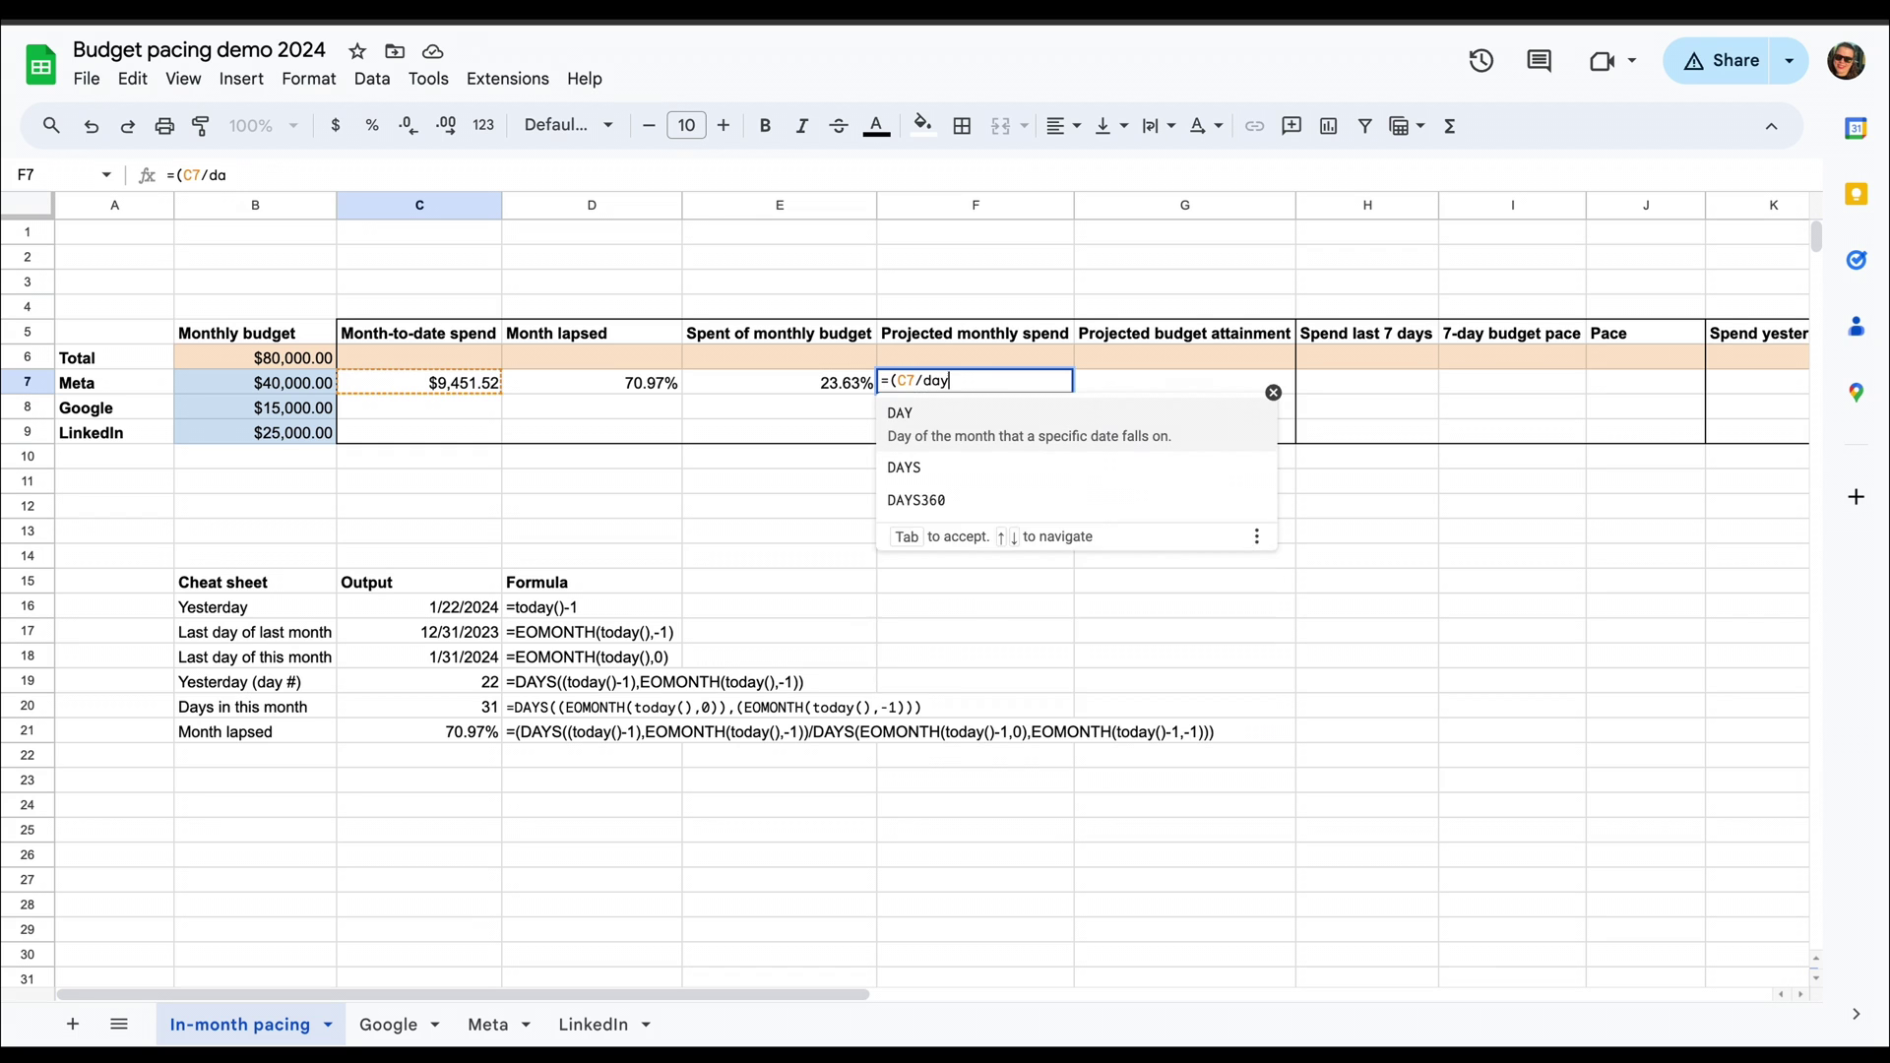
pyautogui.write('()-1),EOMONTH(today()-1,-1')
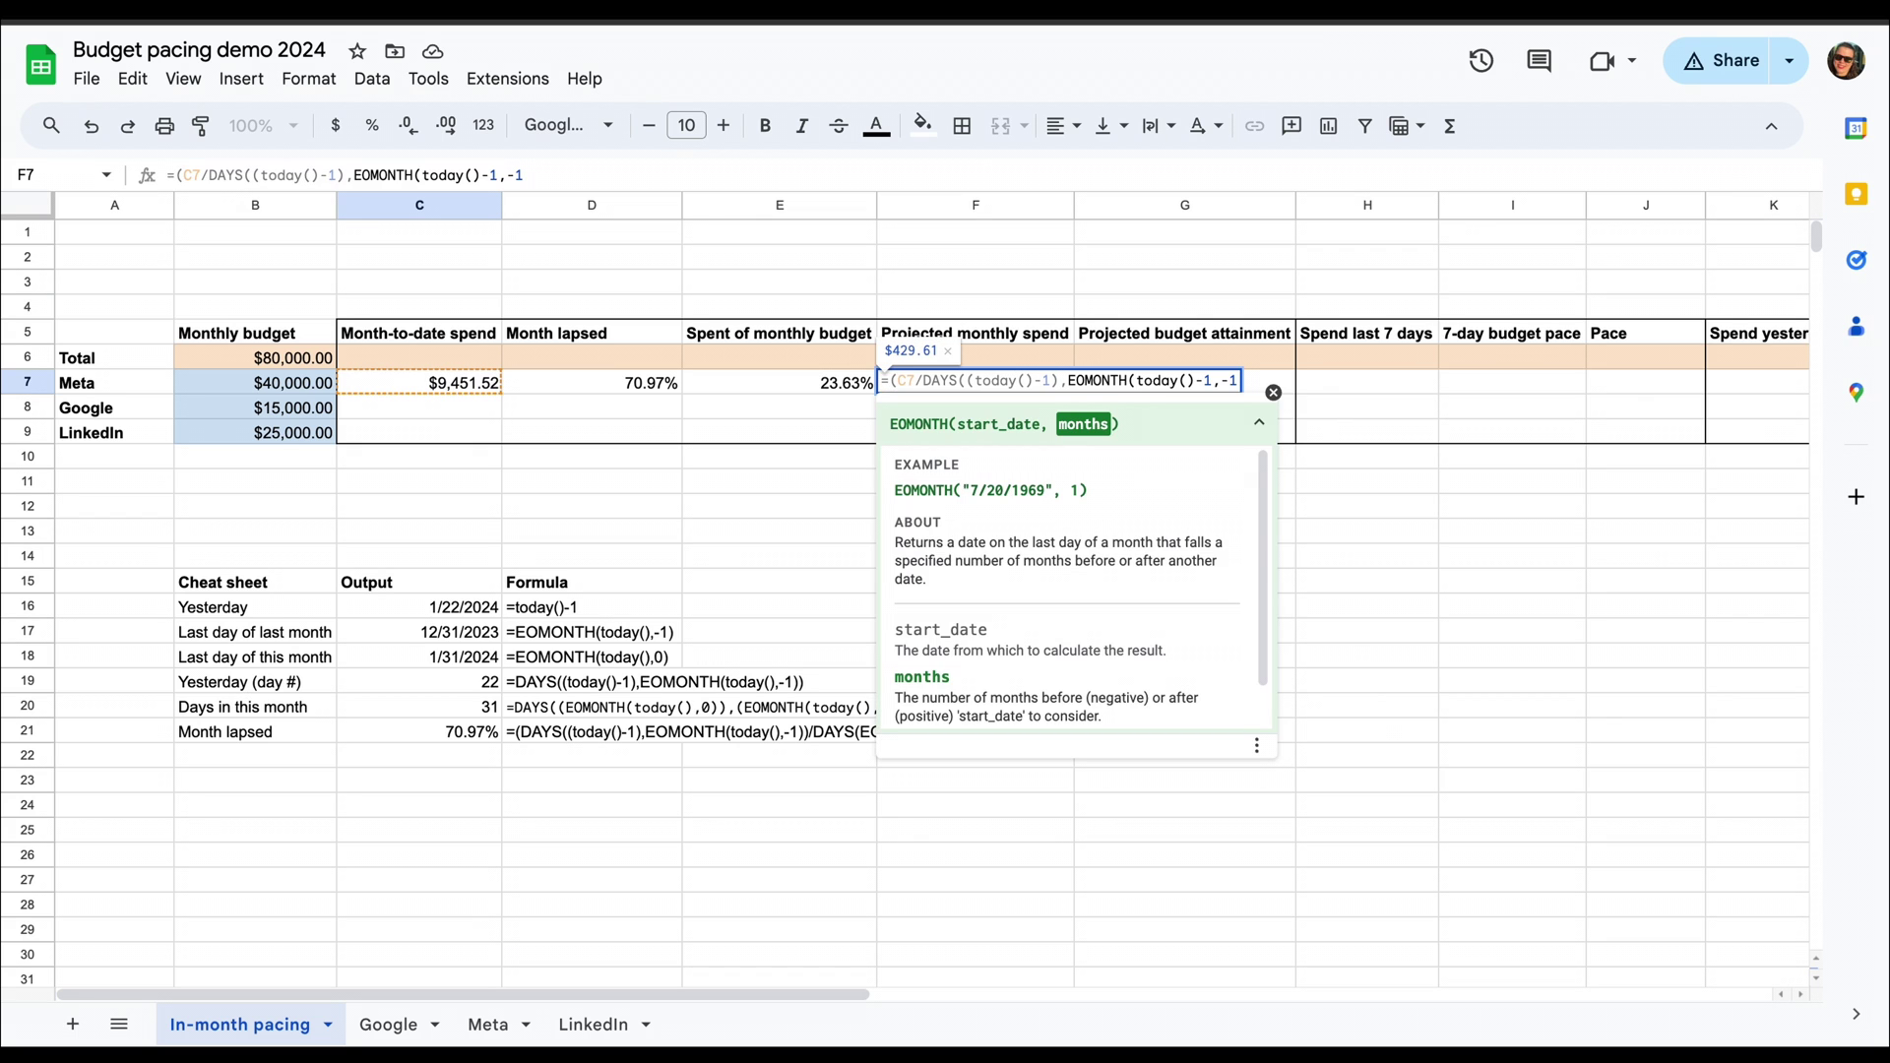
pyautogui.write(')))')
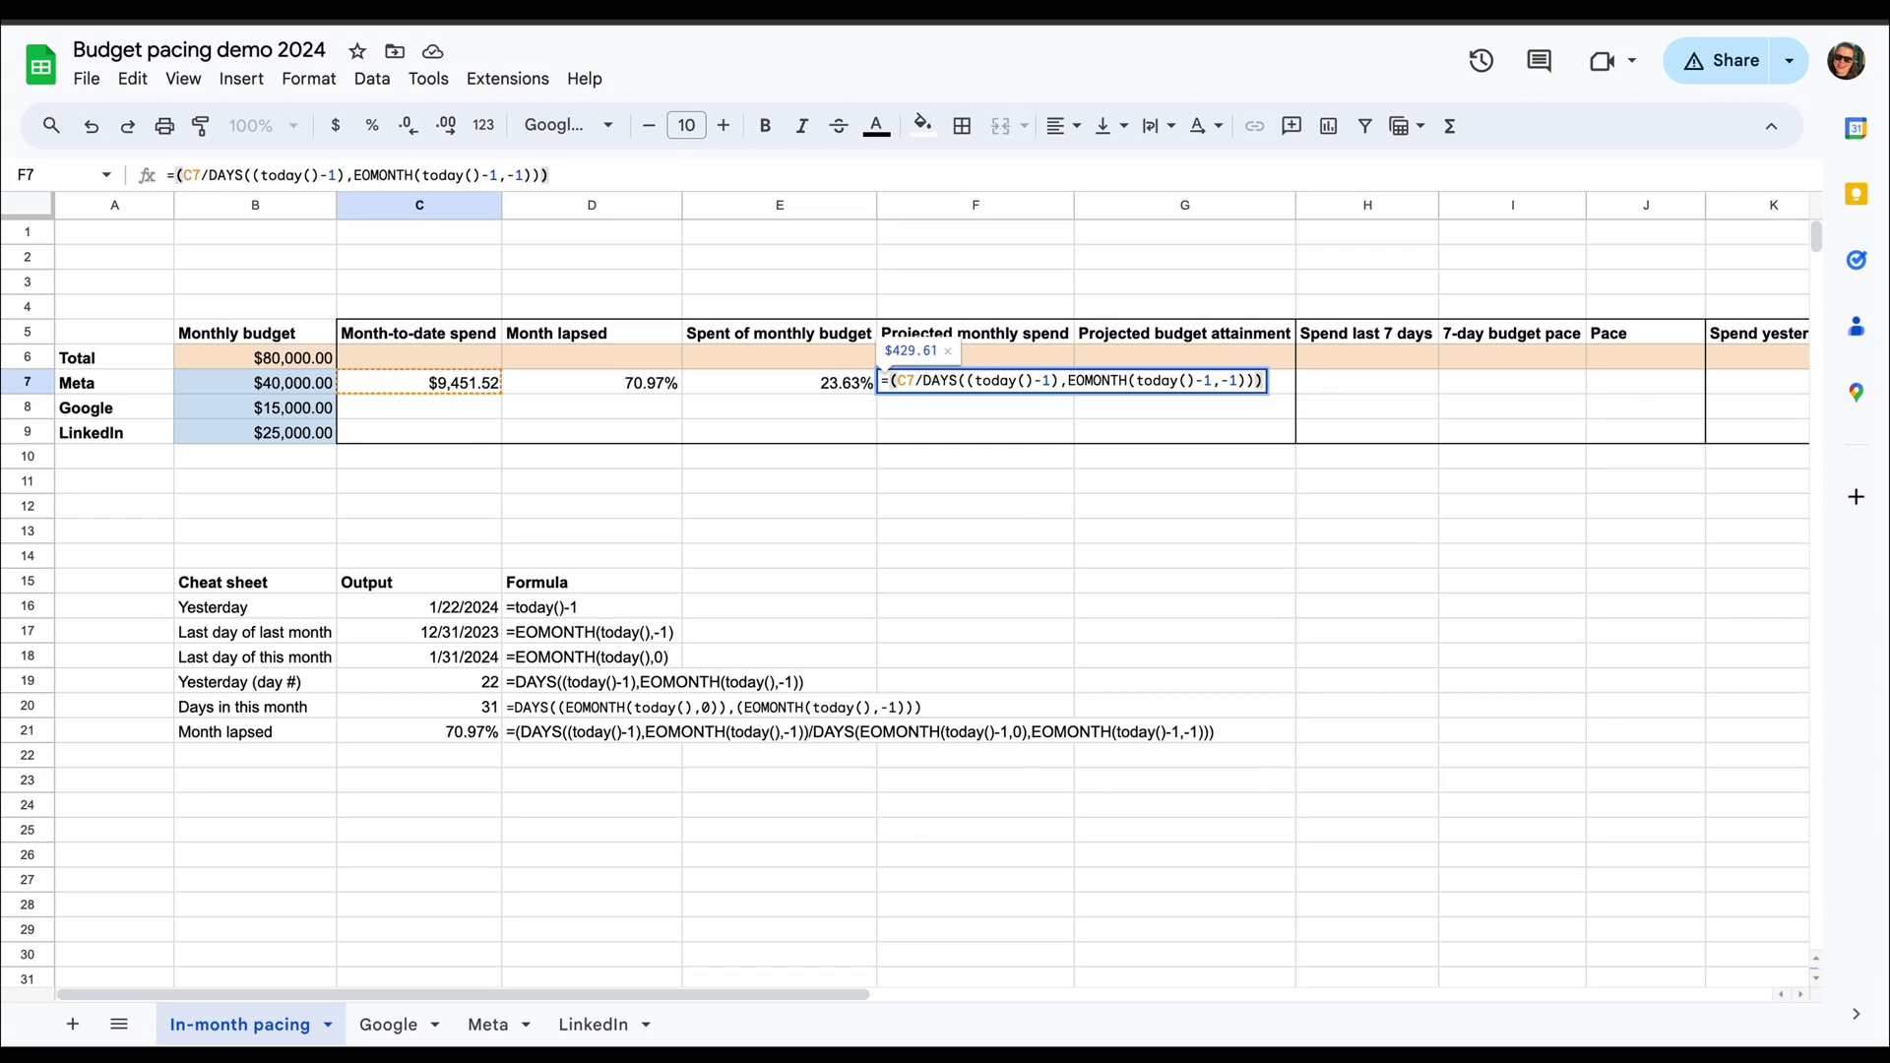
pyautogui.write('*days')
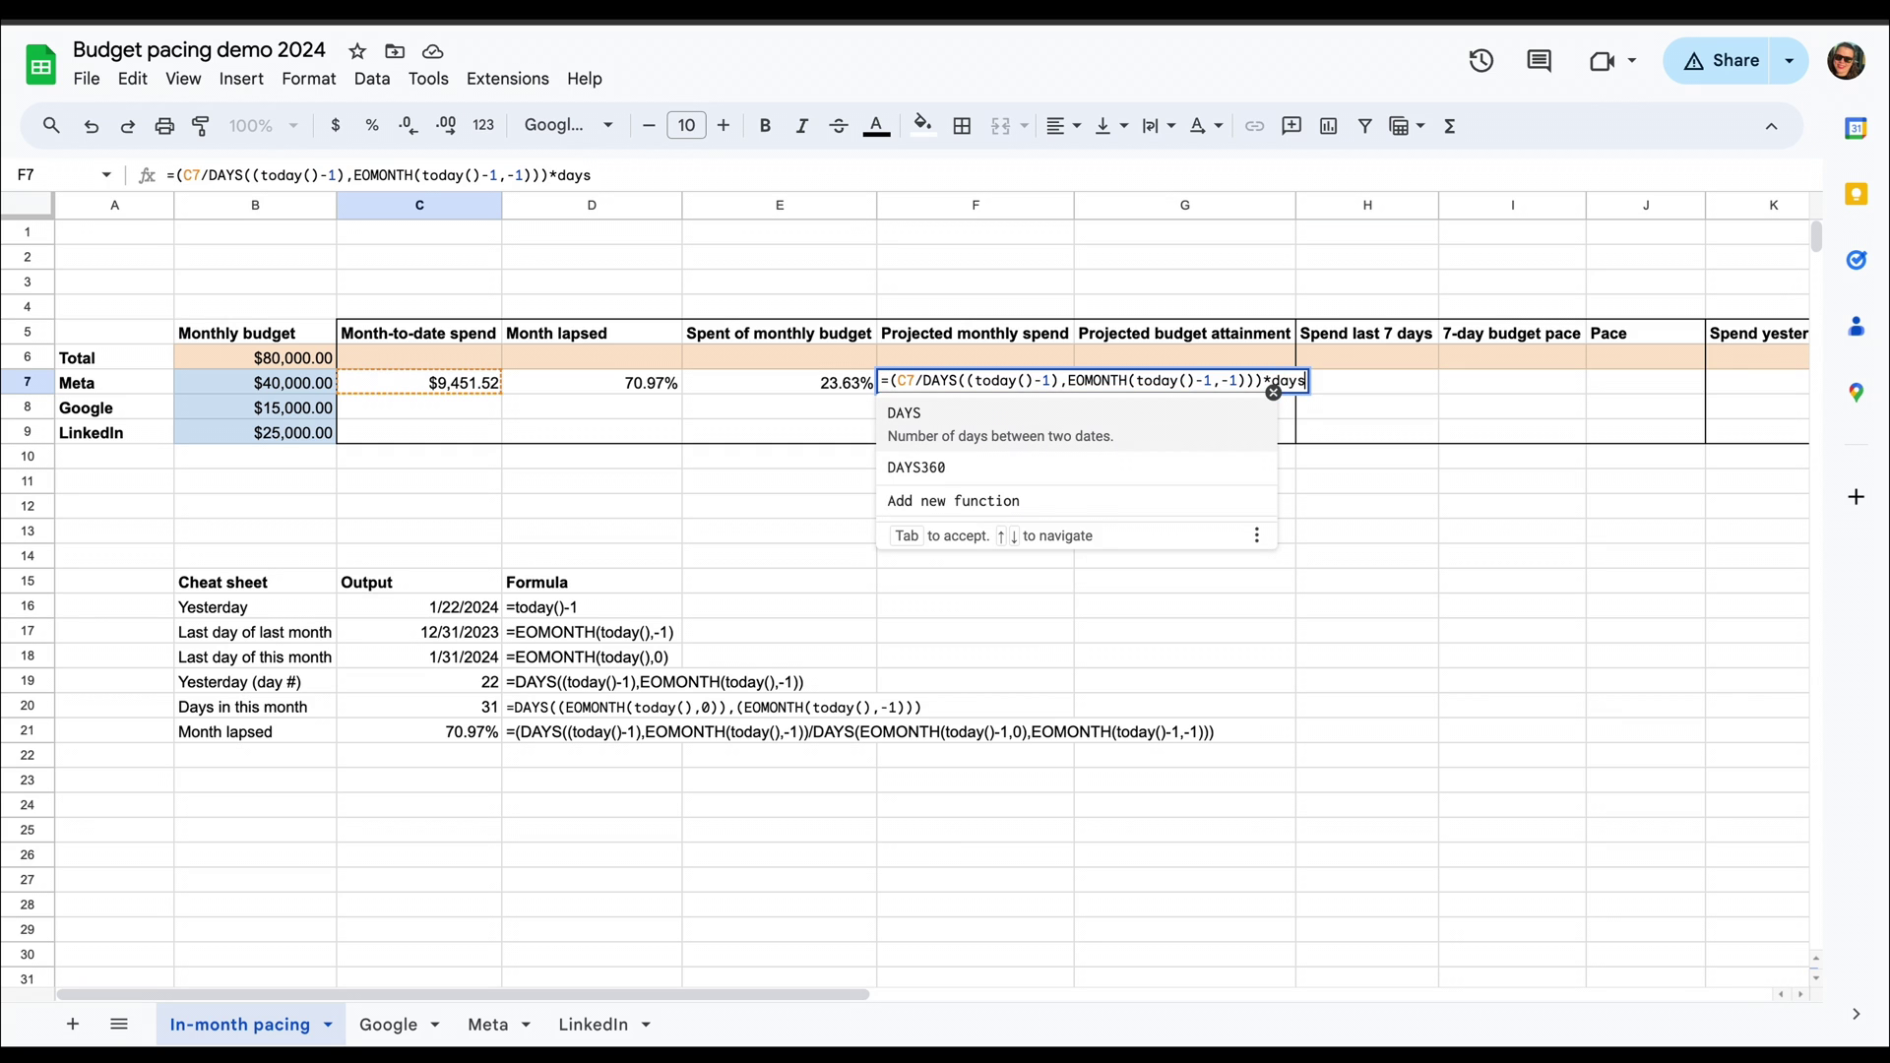
pyautogui.press('Tab')
pyautogui.write('(EOMONTH(today(),0),EOMONTH(')
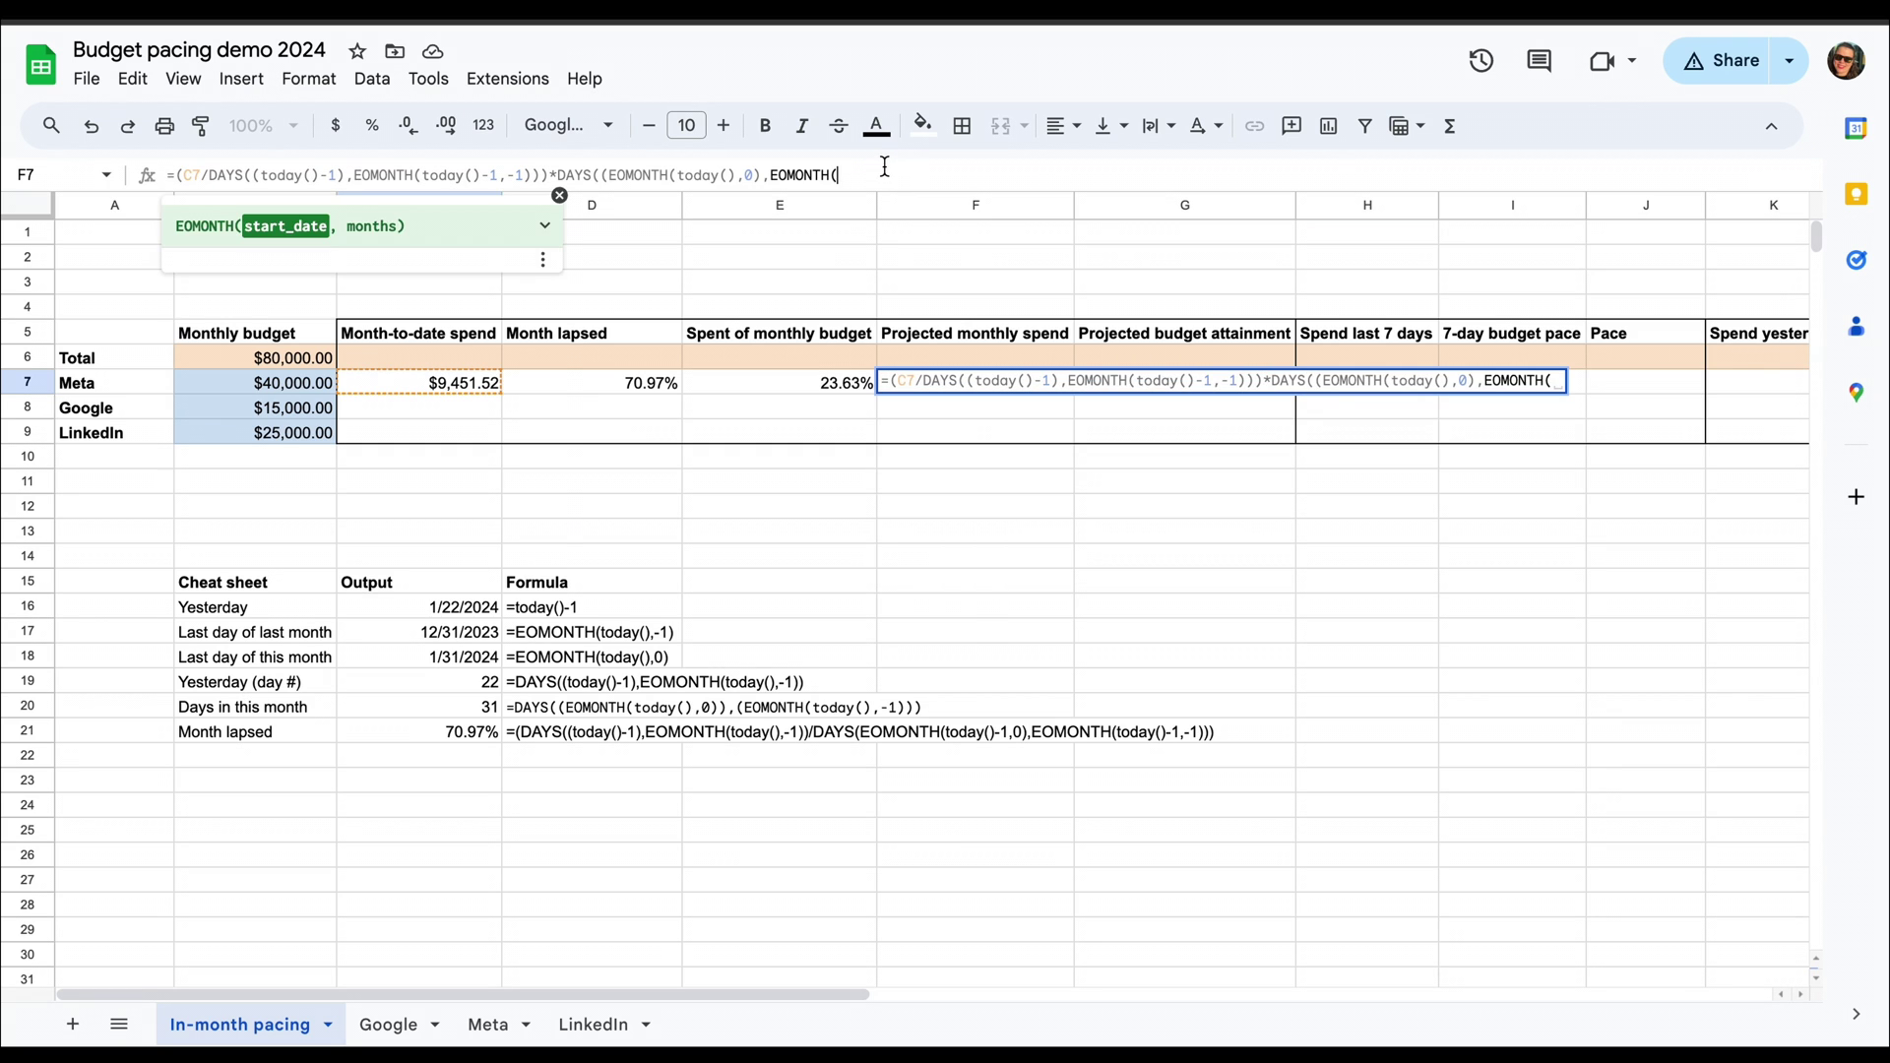
pyautogui.write('today')
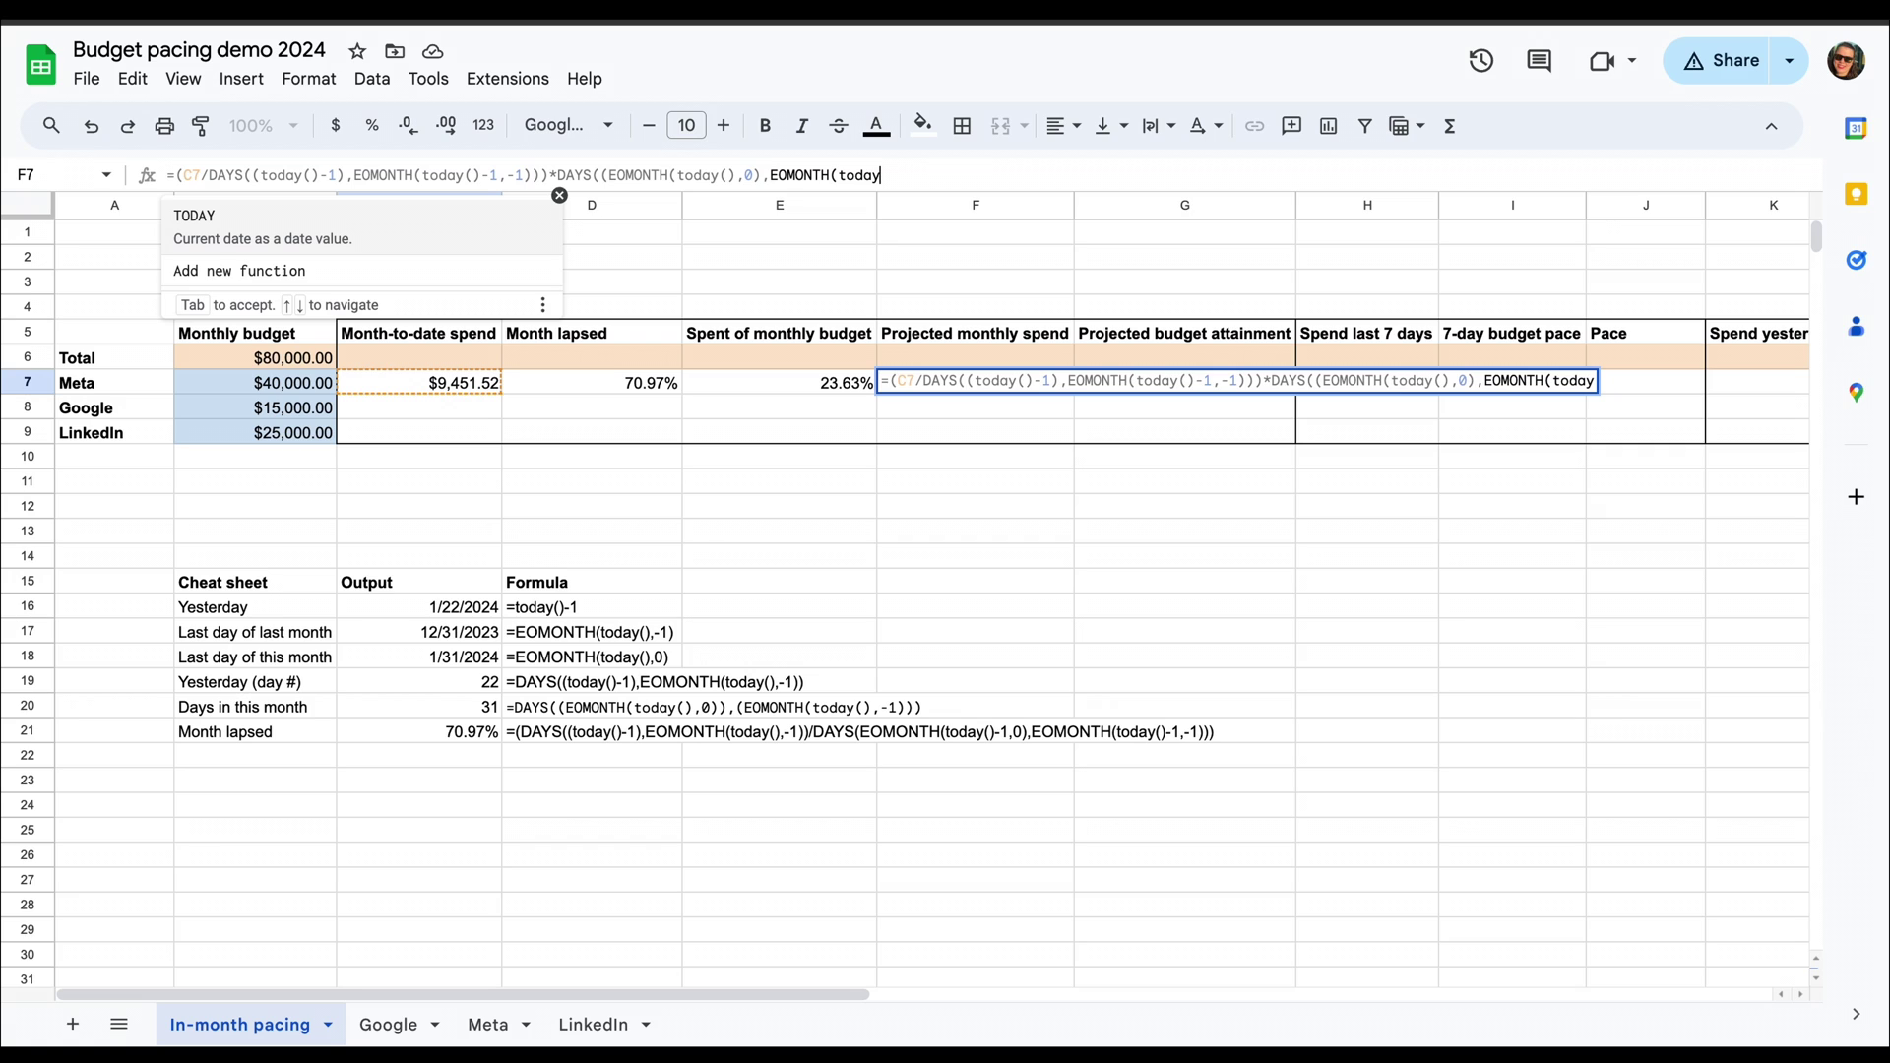
pyautogui.press('Return')
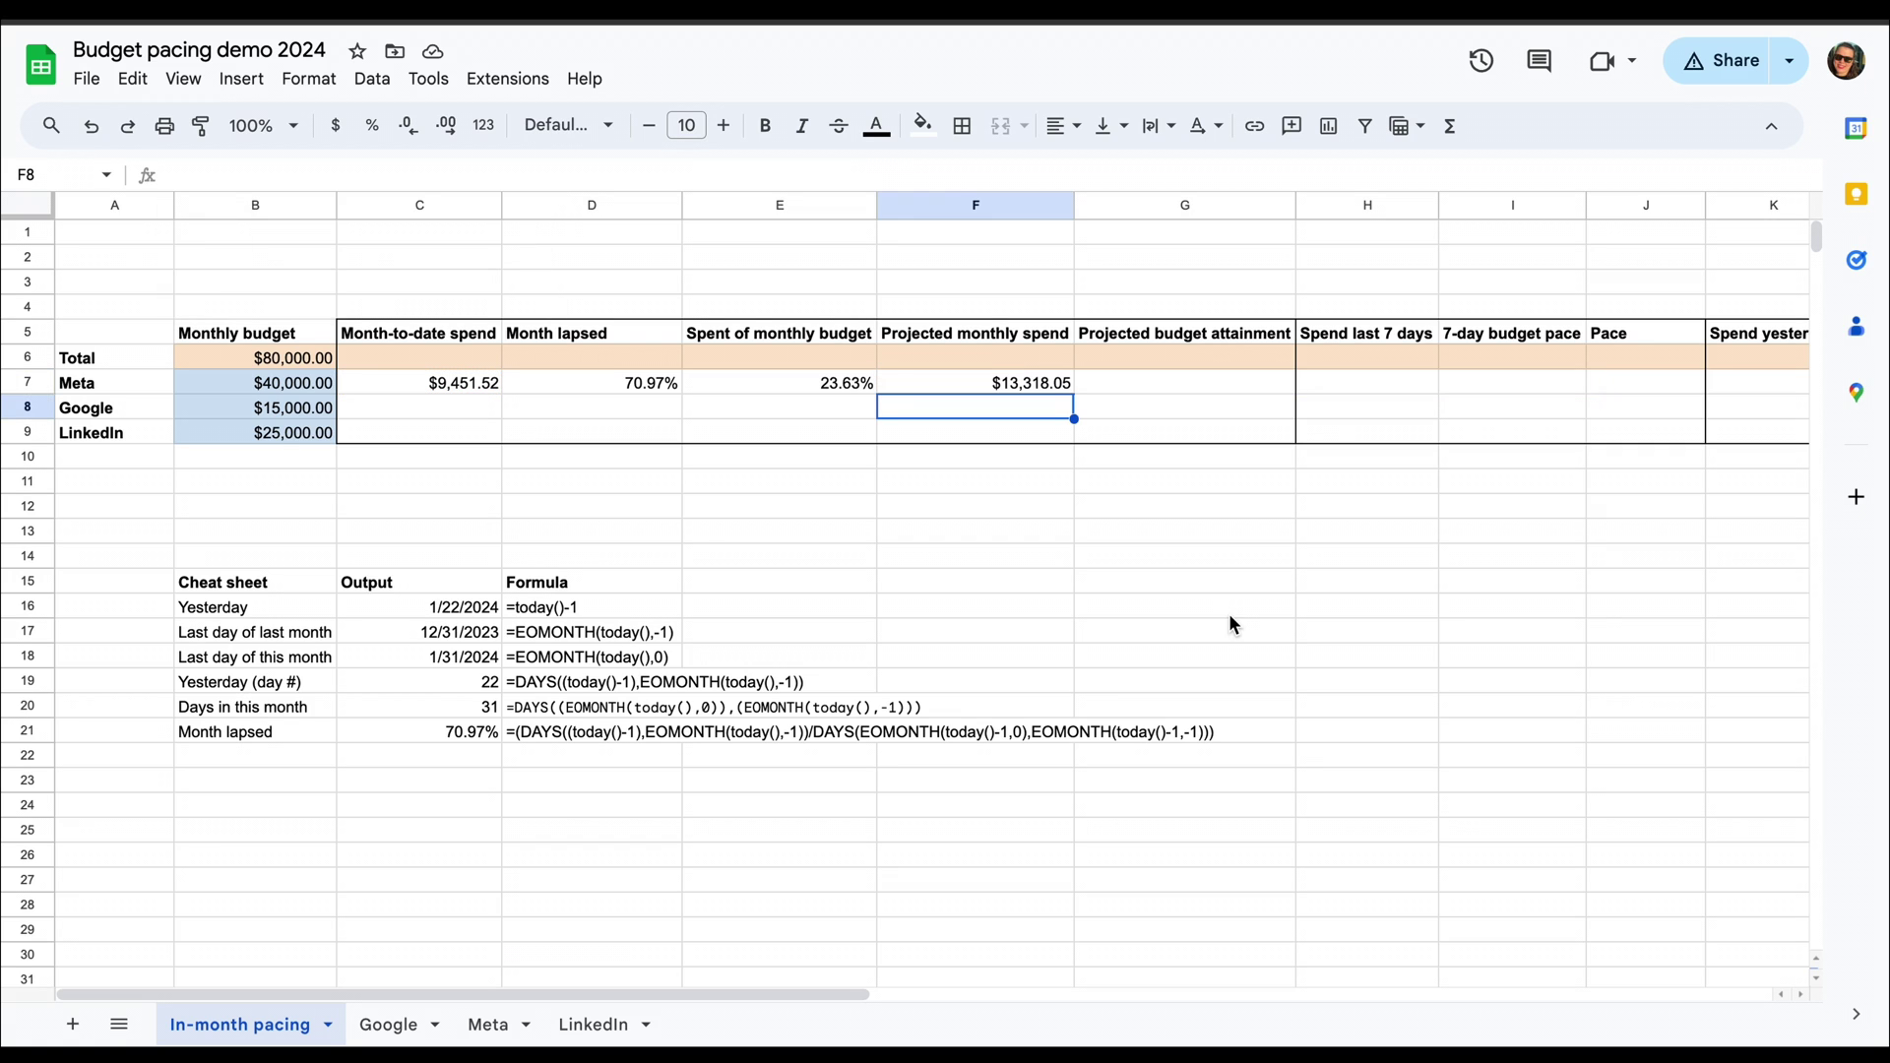
# - Enter =F7/B7 in G7 so Meta's projected budget attainment shows 33.30%
pyautogui.click(1186, 390)
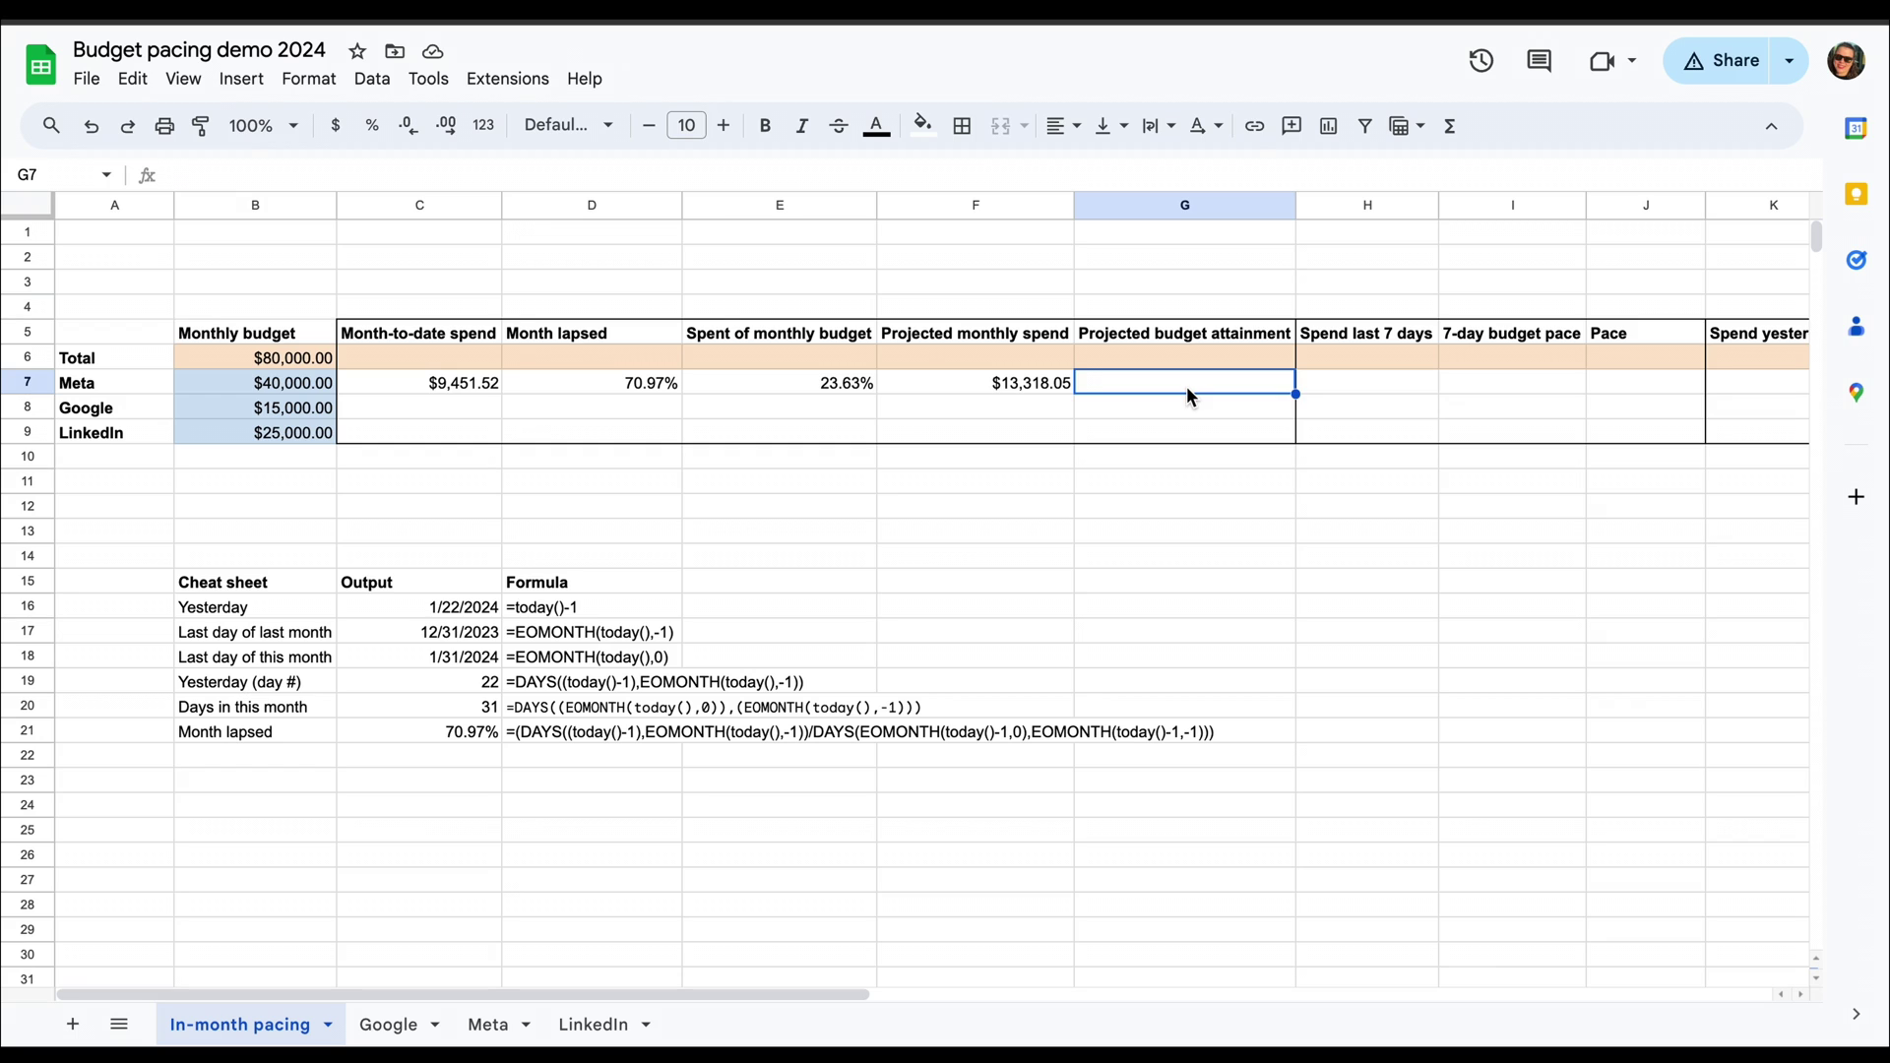
pyautogui.write('=')
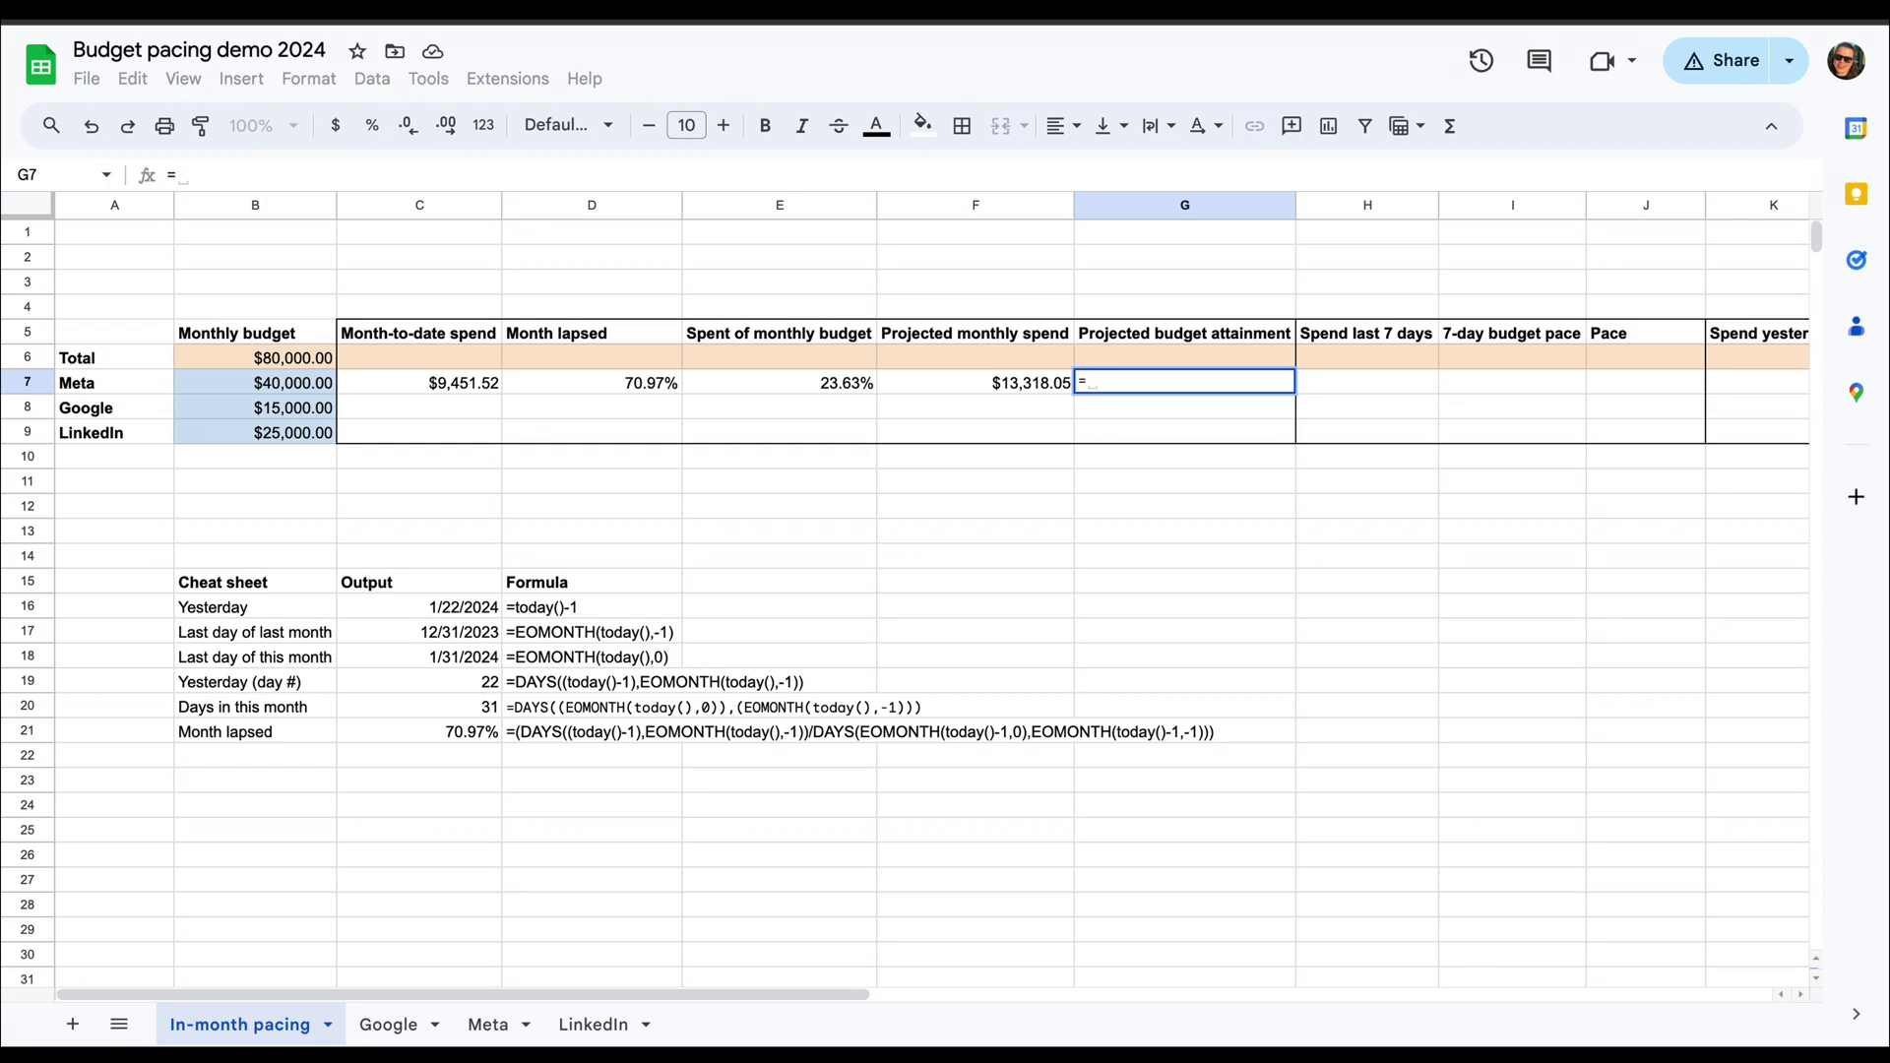
pyautogui.click(1034, 385)
pyautogui.write('/')
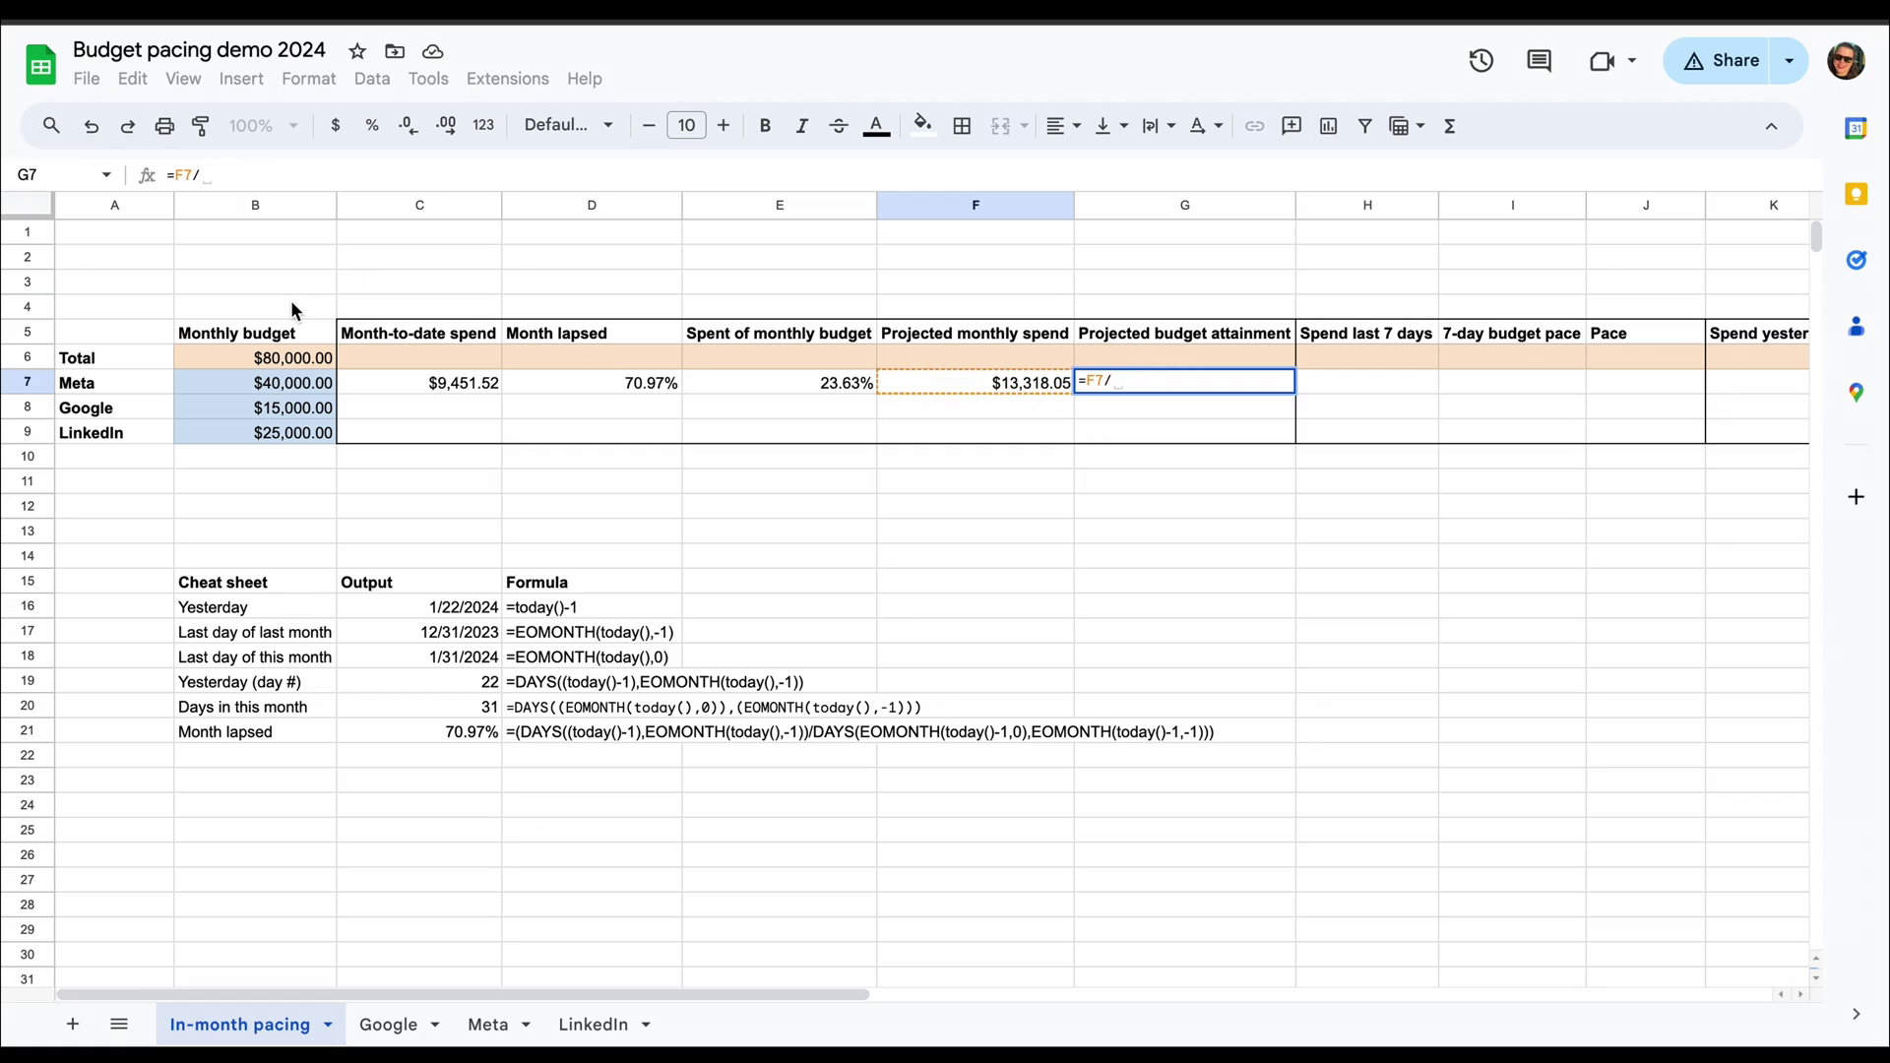
pyautogui.click(293, 384)
pyautogui.press('Return')
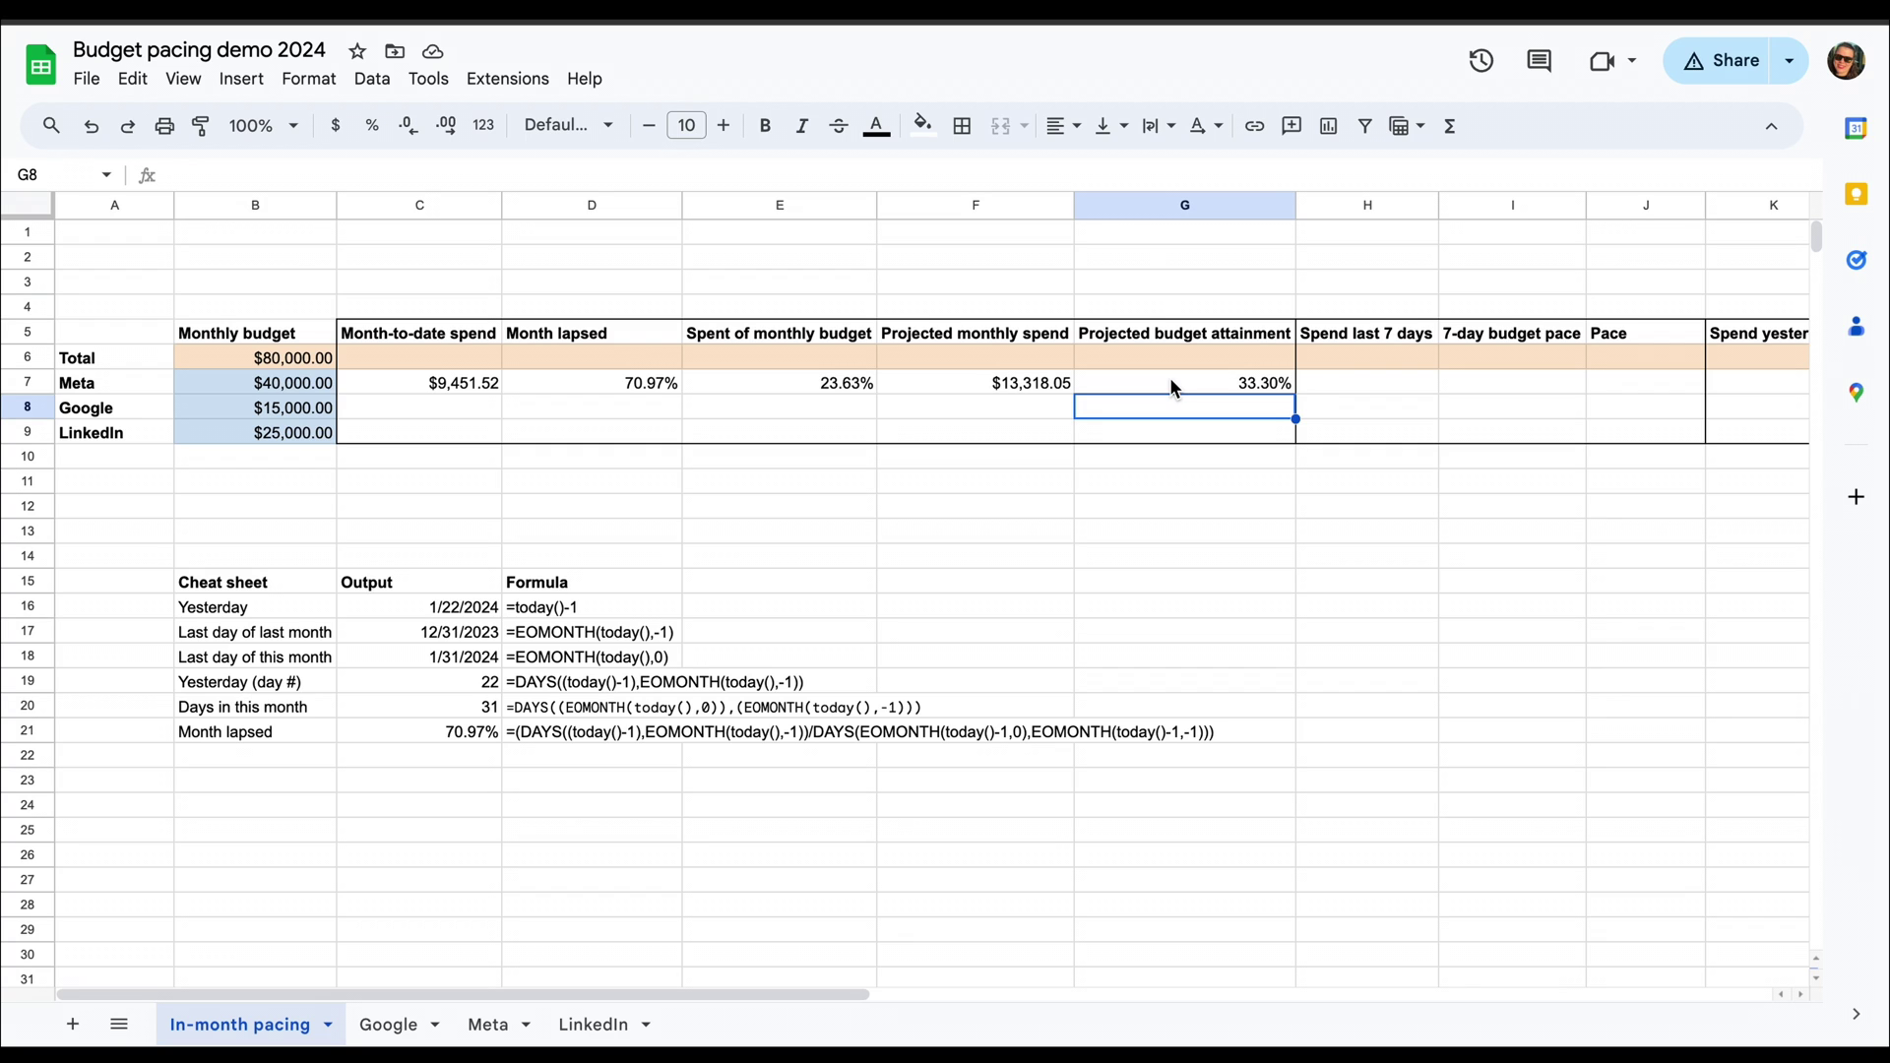
# - In H7, SUMIFS the Meta tab's costs dated within the past seven days, giving $4,708.05
pyautogui.click(1308, 386)
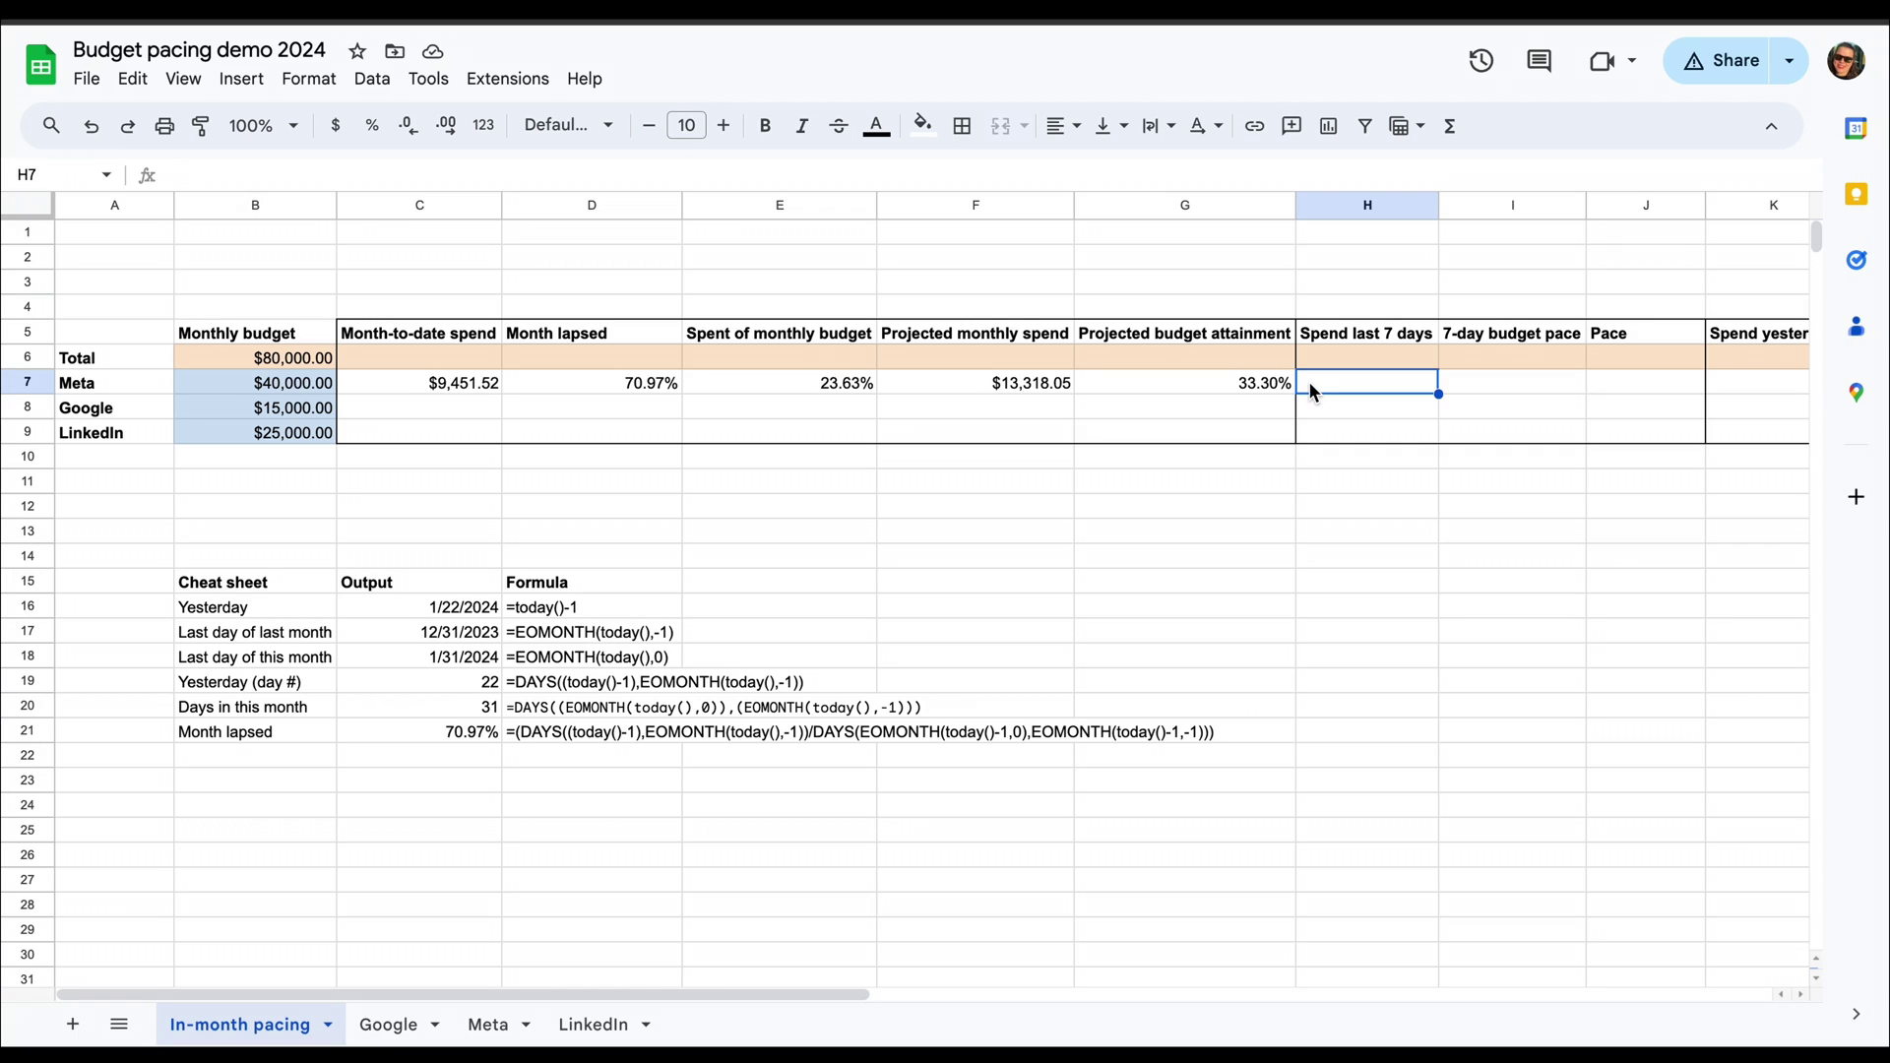
pyautogui.write('=SUMIFS')
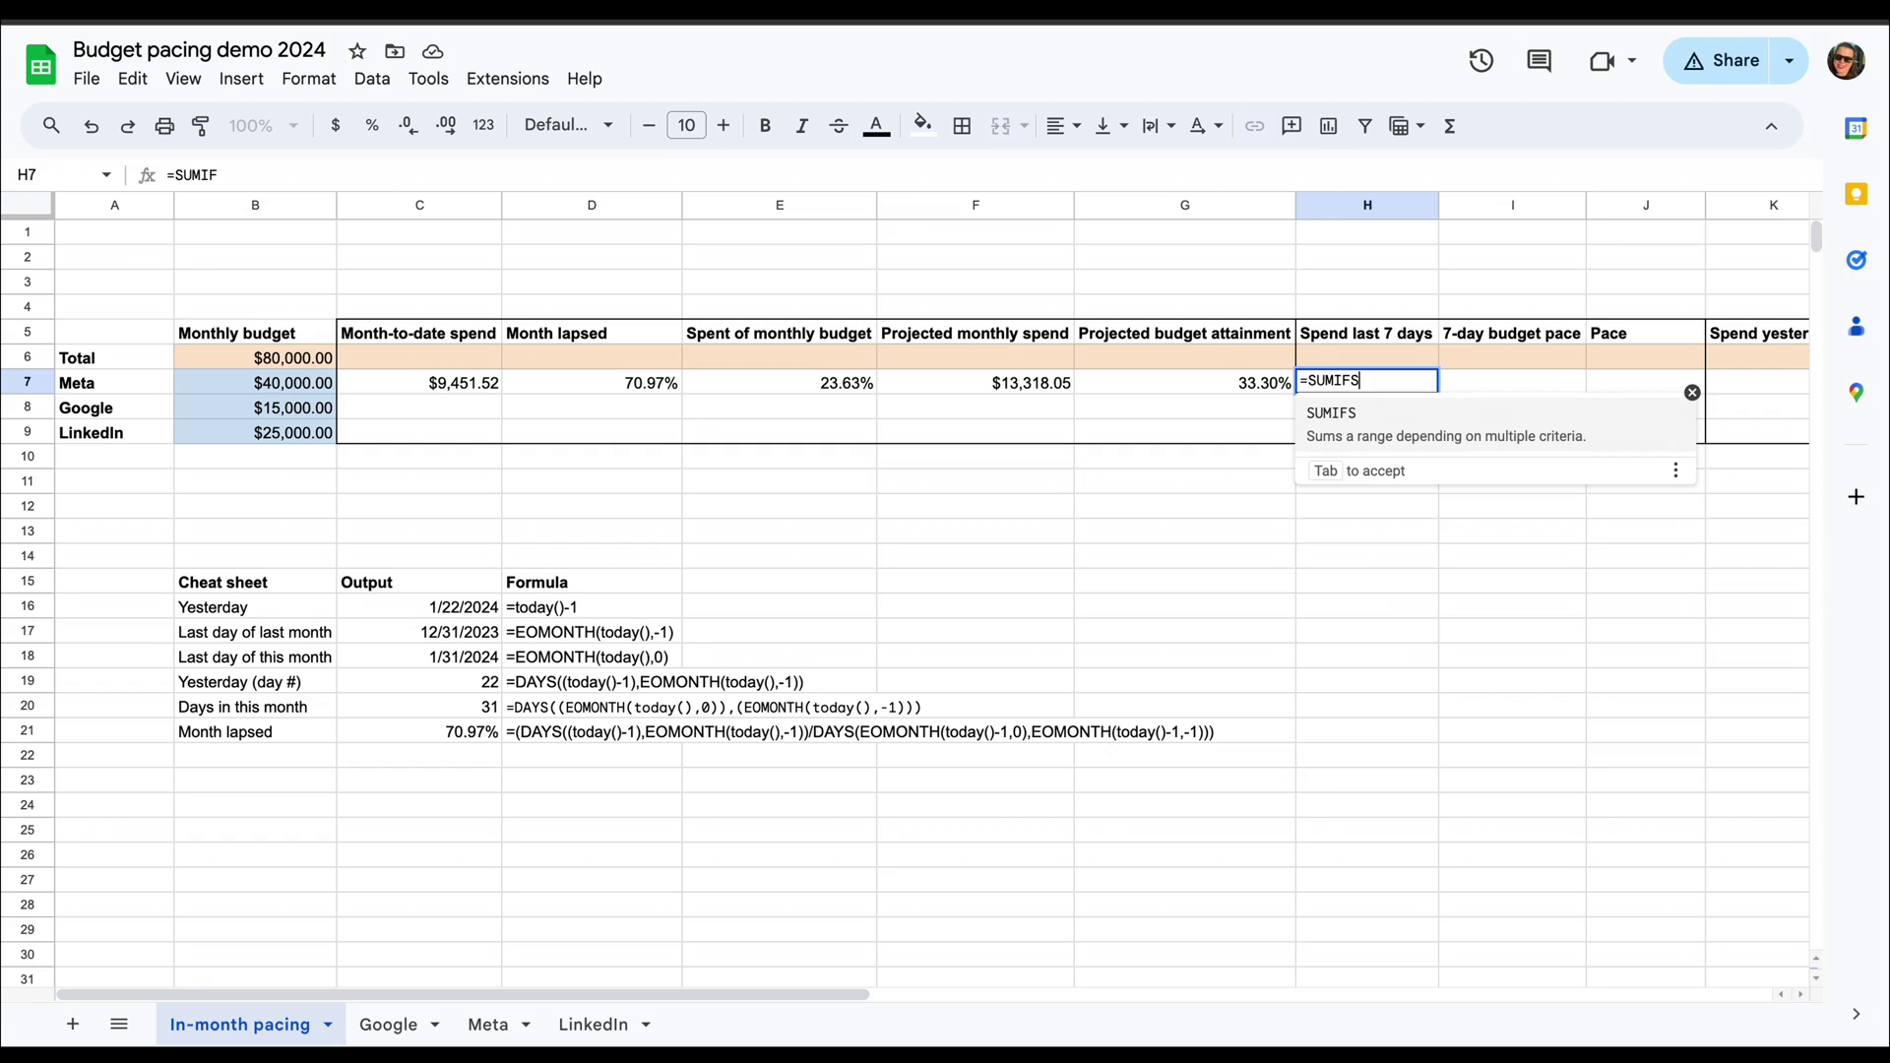
pyautogui.write('(')
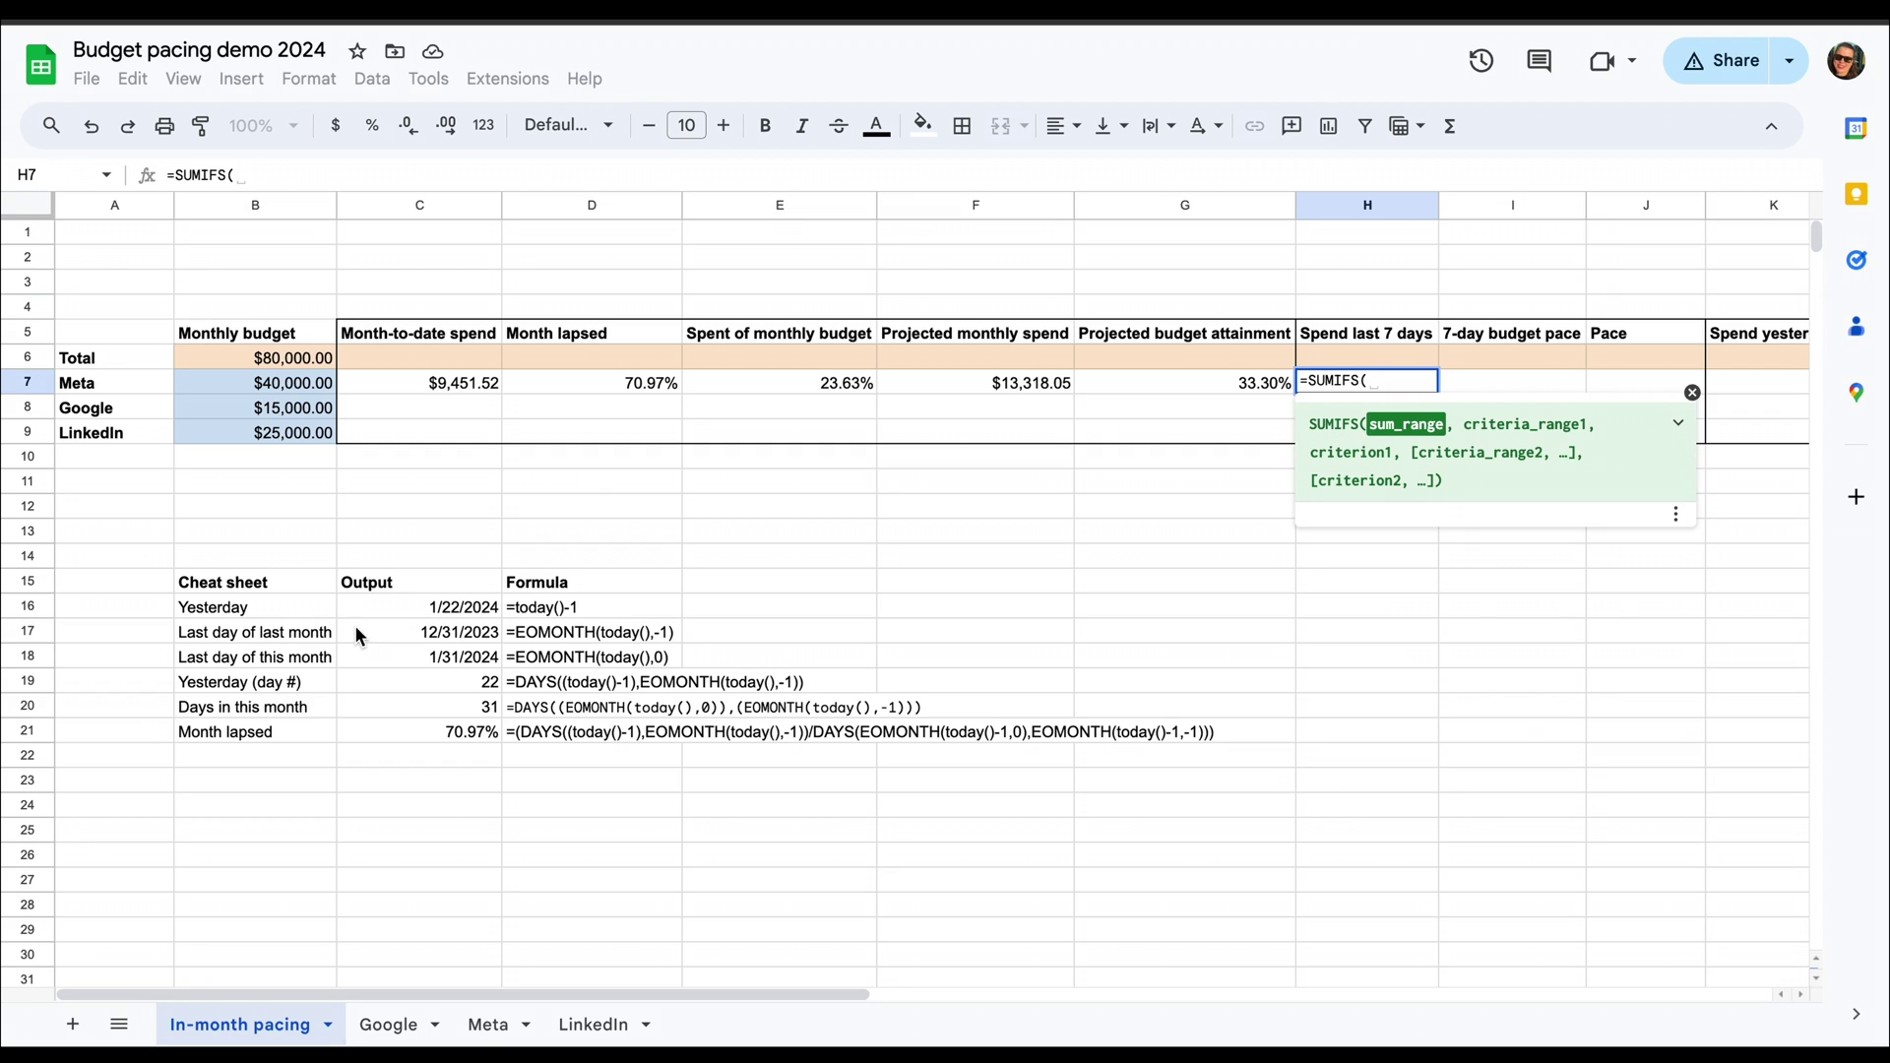
pyautogui.click(488, 1024)
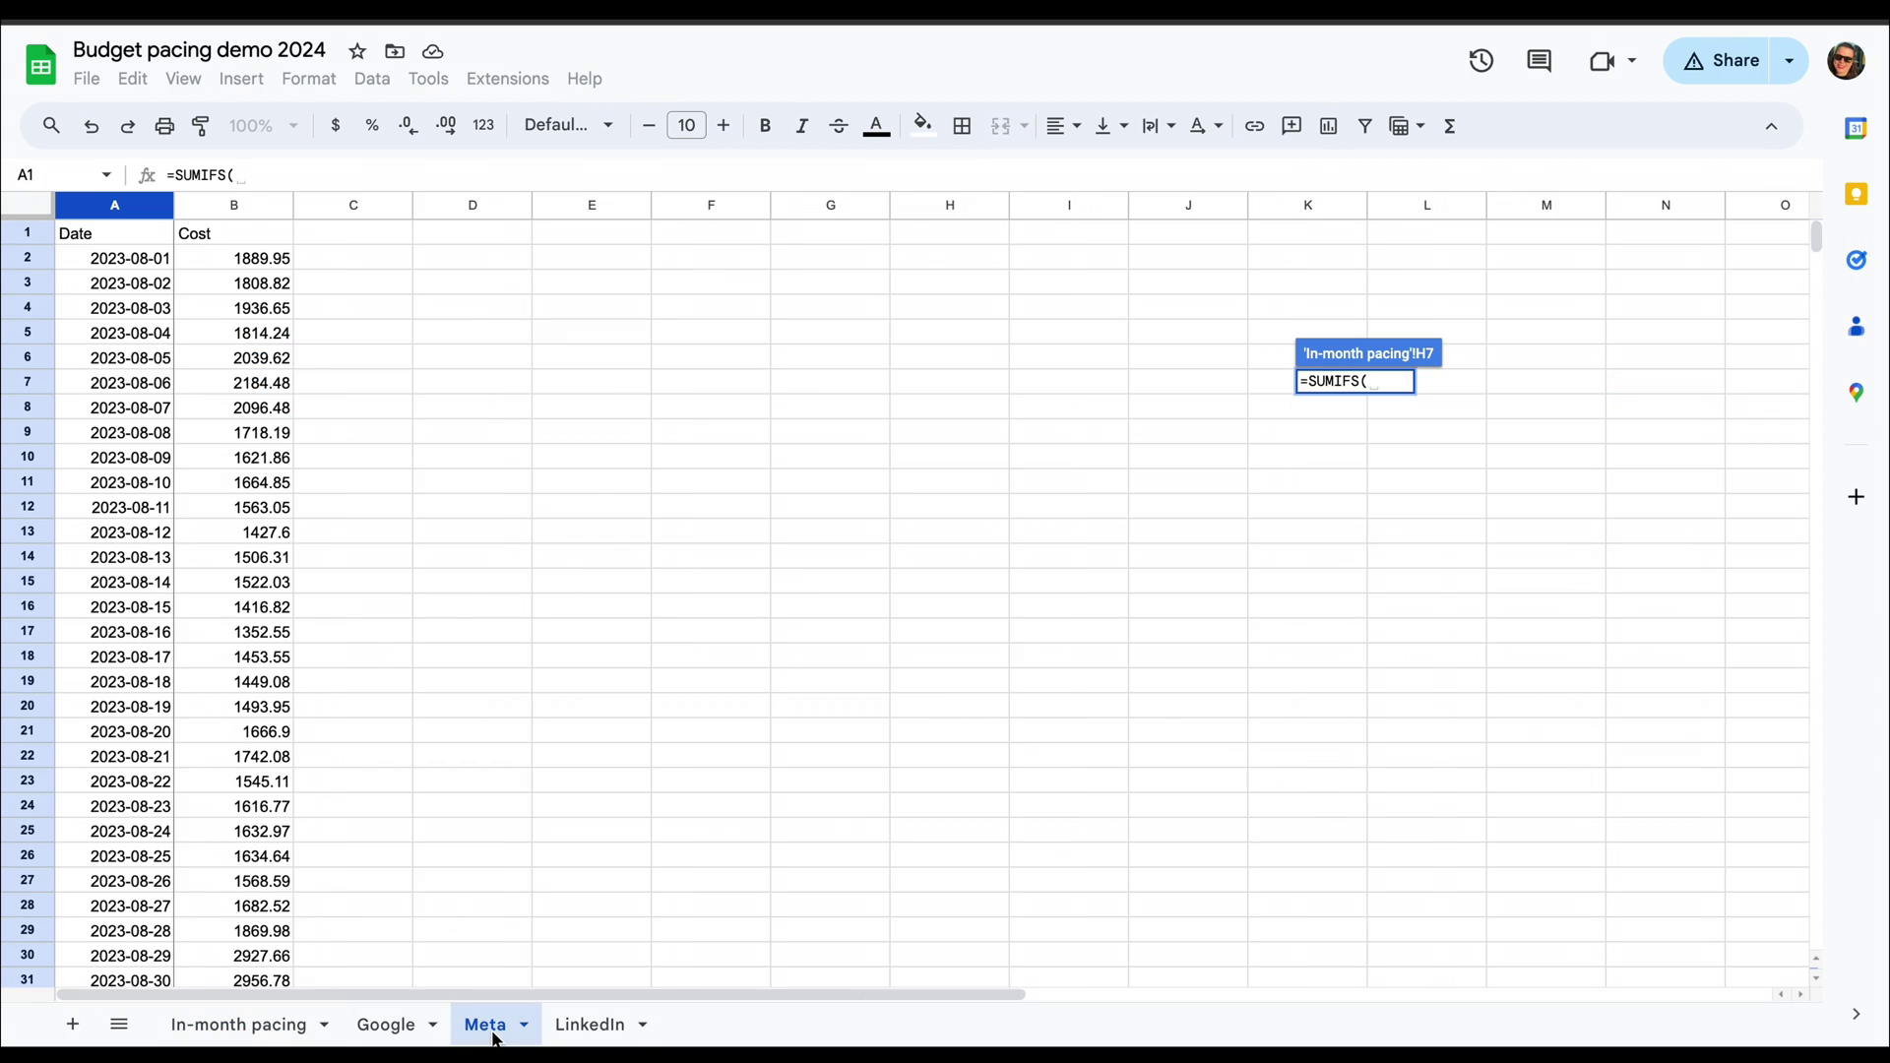
pyautogui.click(242, 204)
pyautogui.write(',')
pyautogui.click(115, 205)
pyautogui.write(',"')
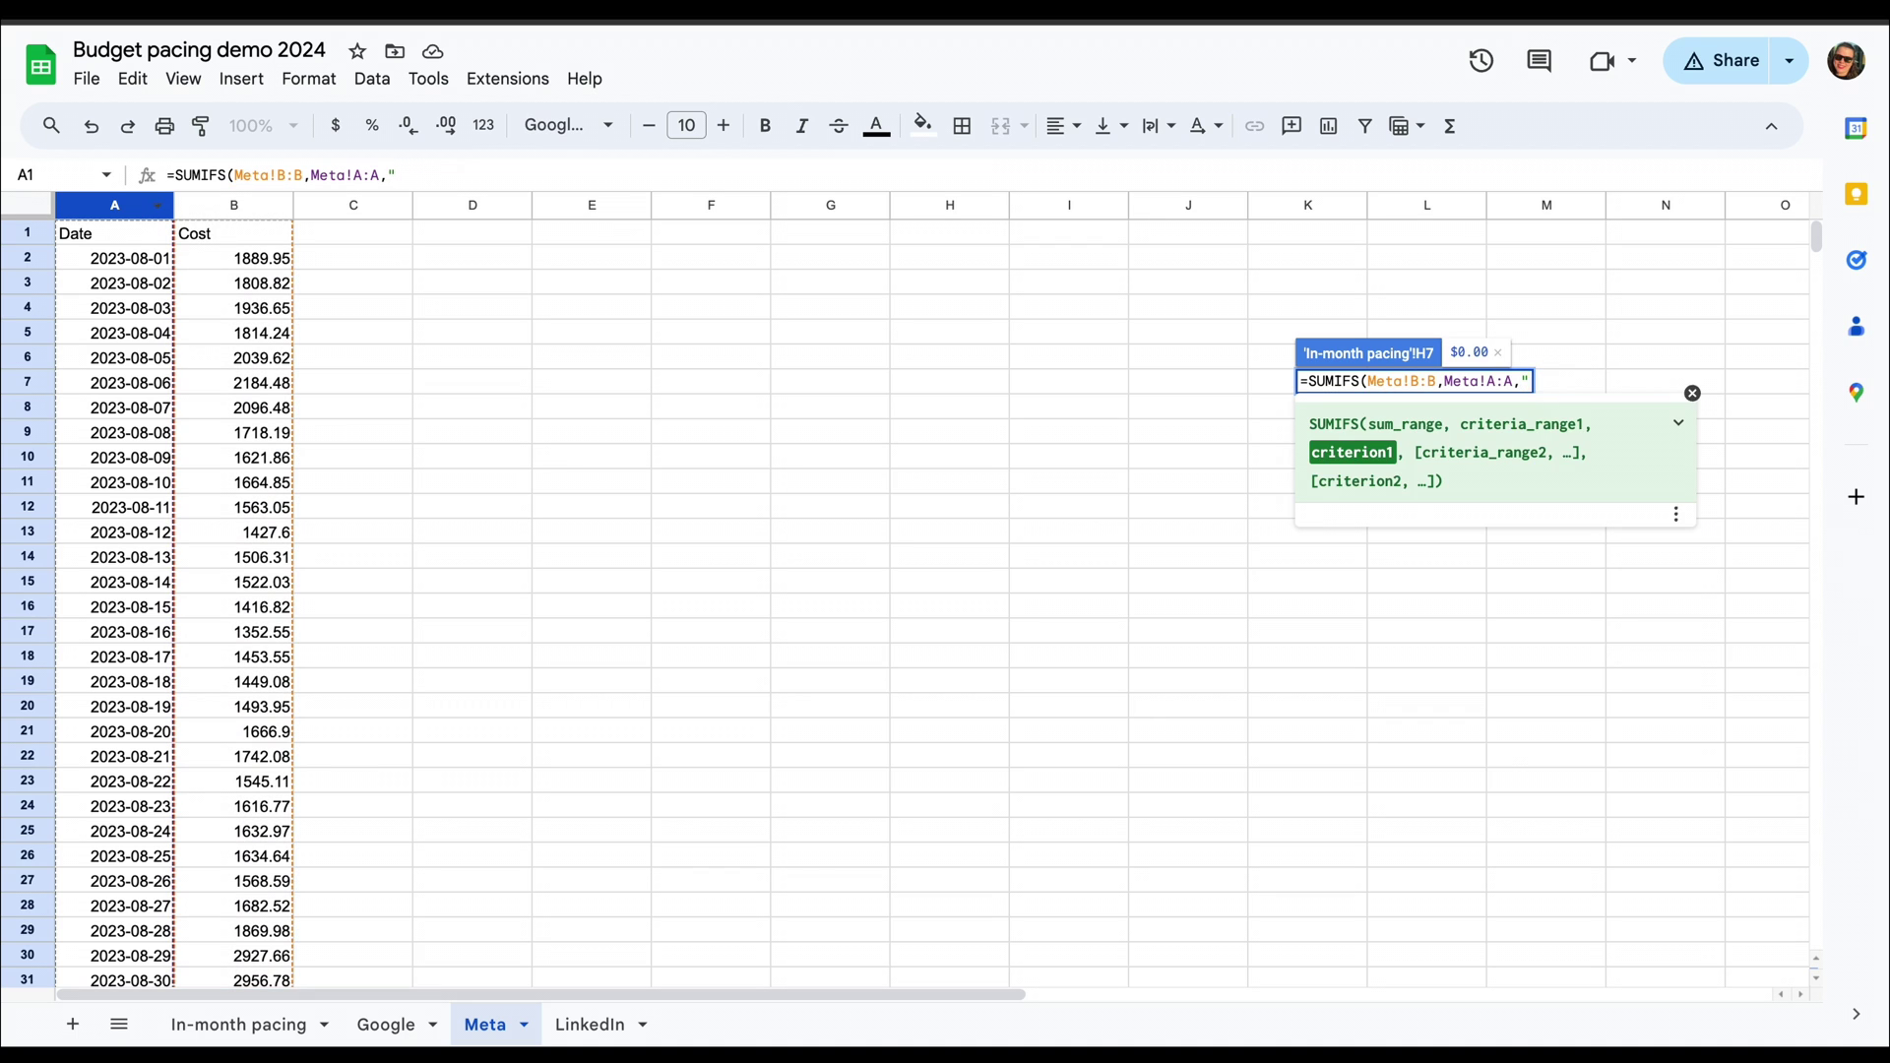
pyautogui.write('<"&')
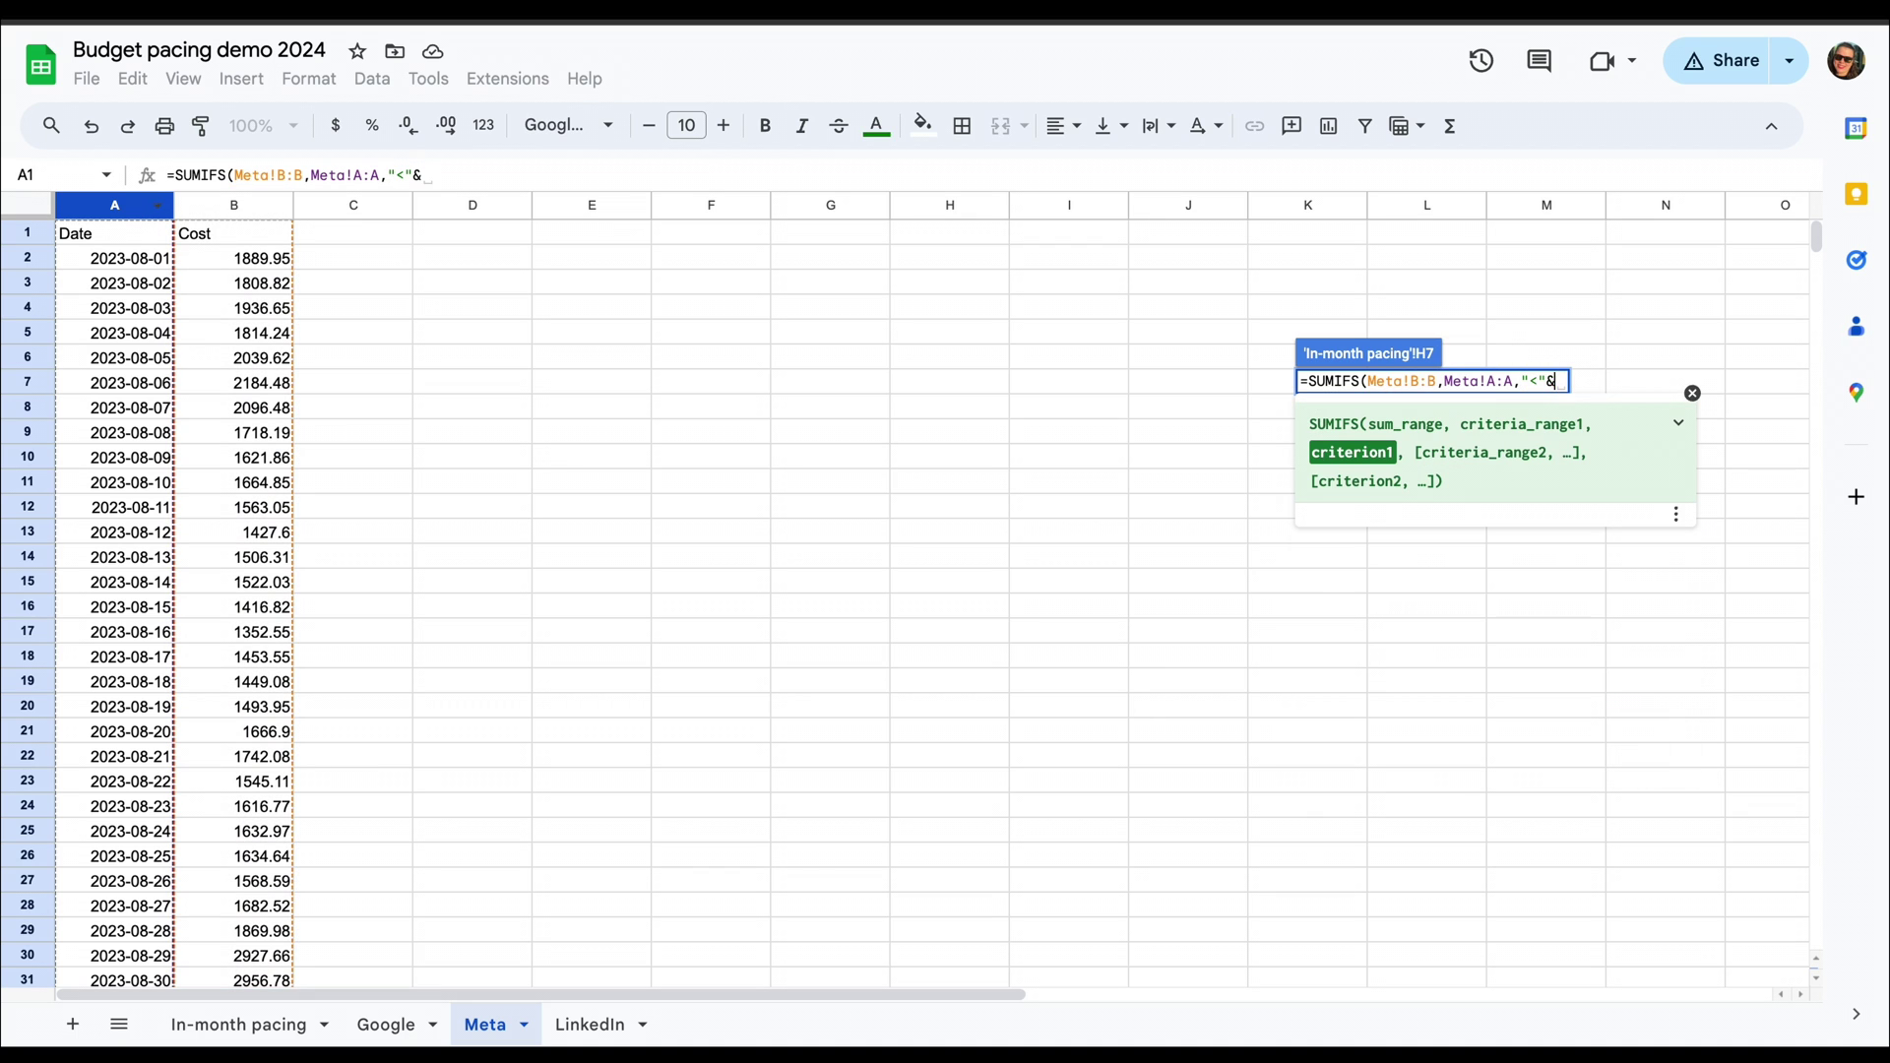
pyautogui.write('today(),')
pyautogui.click(115, 204)
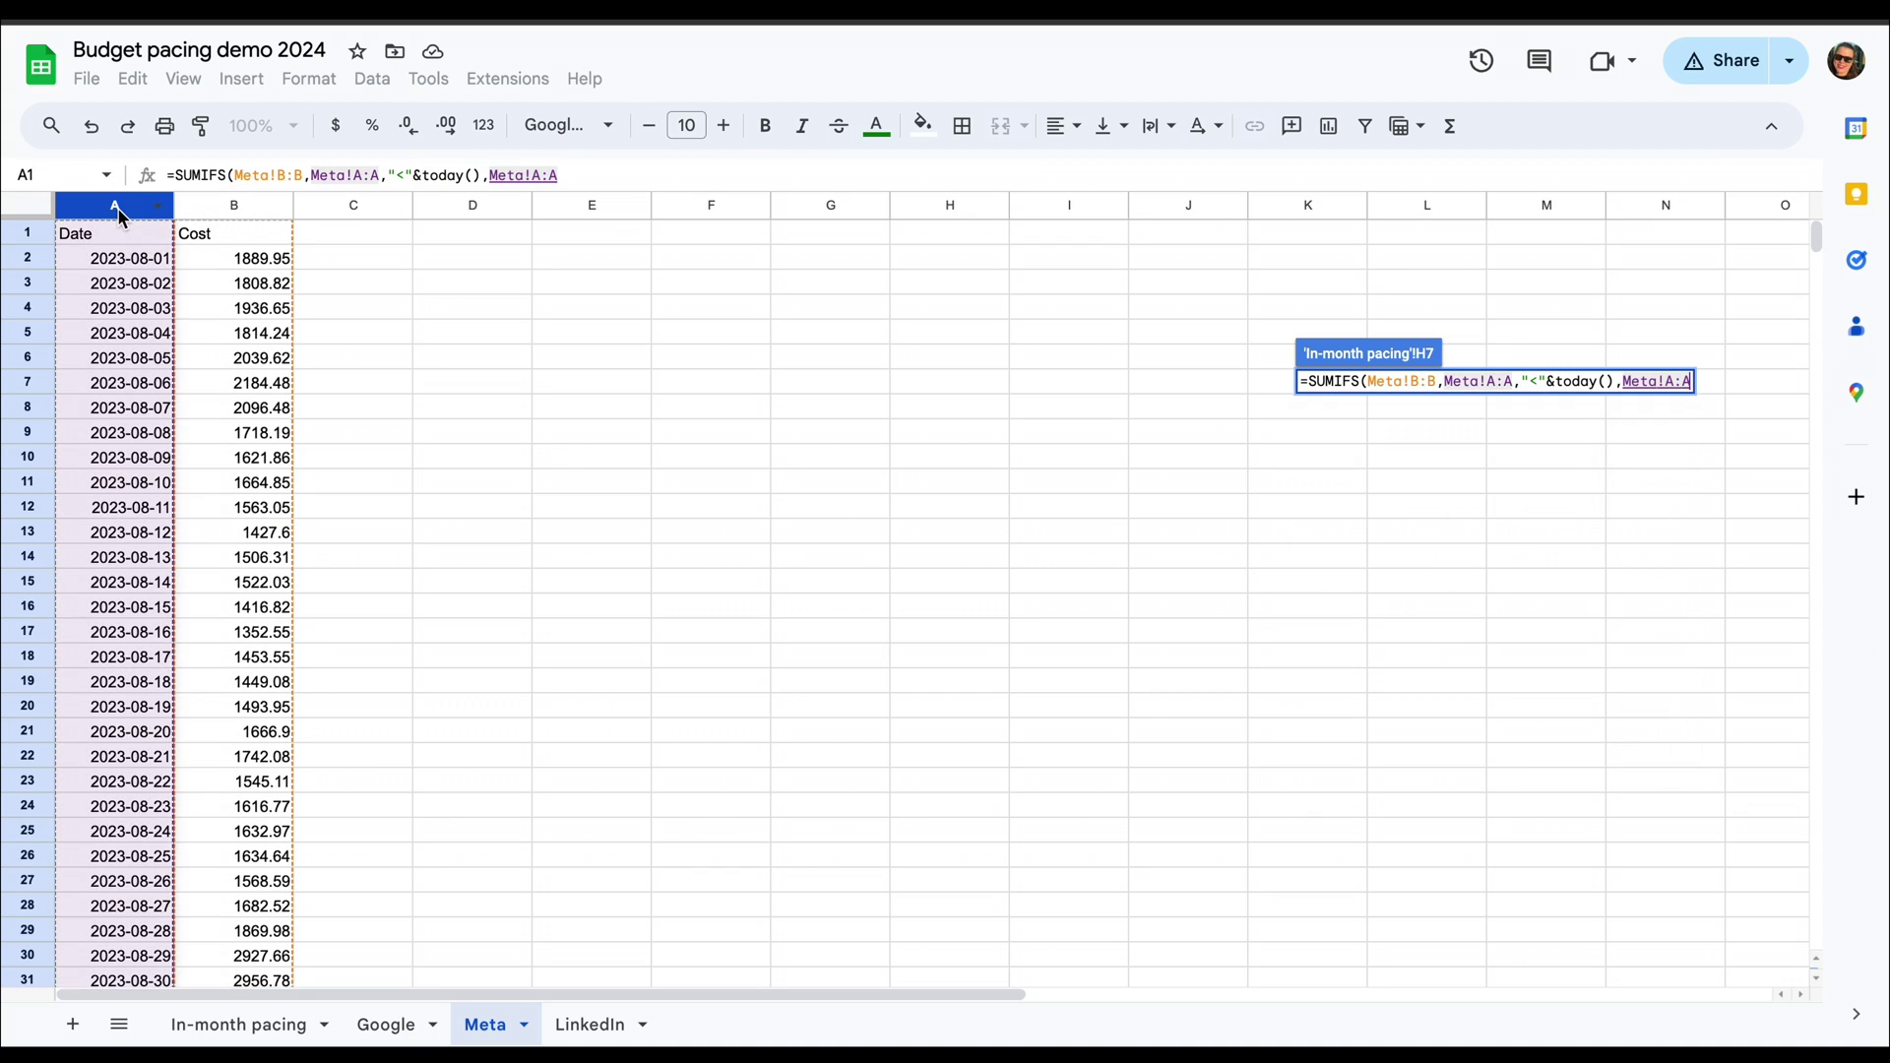
pyautogui.write(',">=')
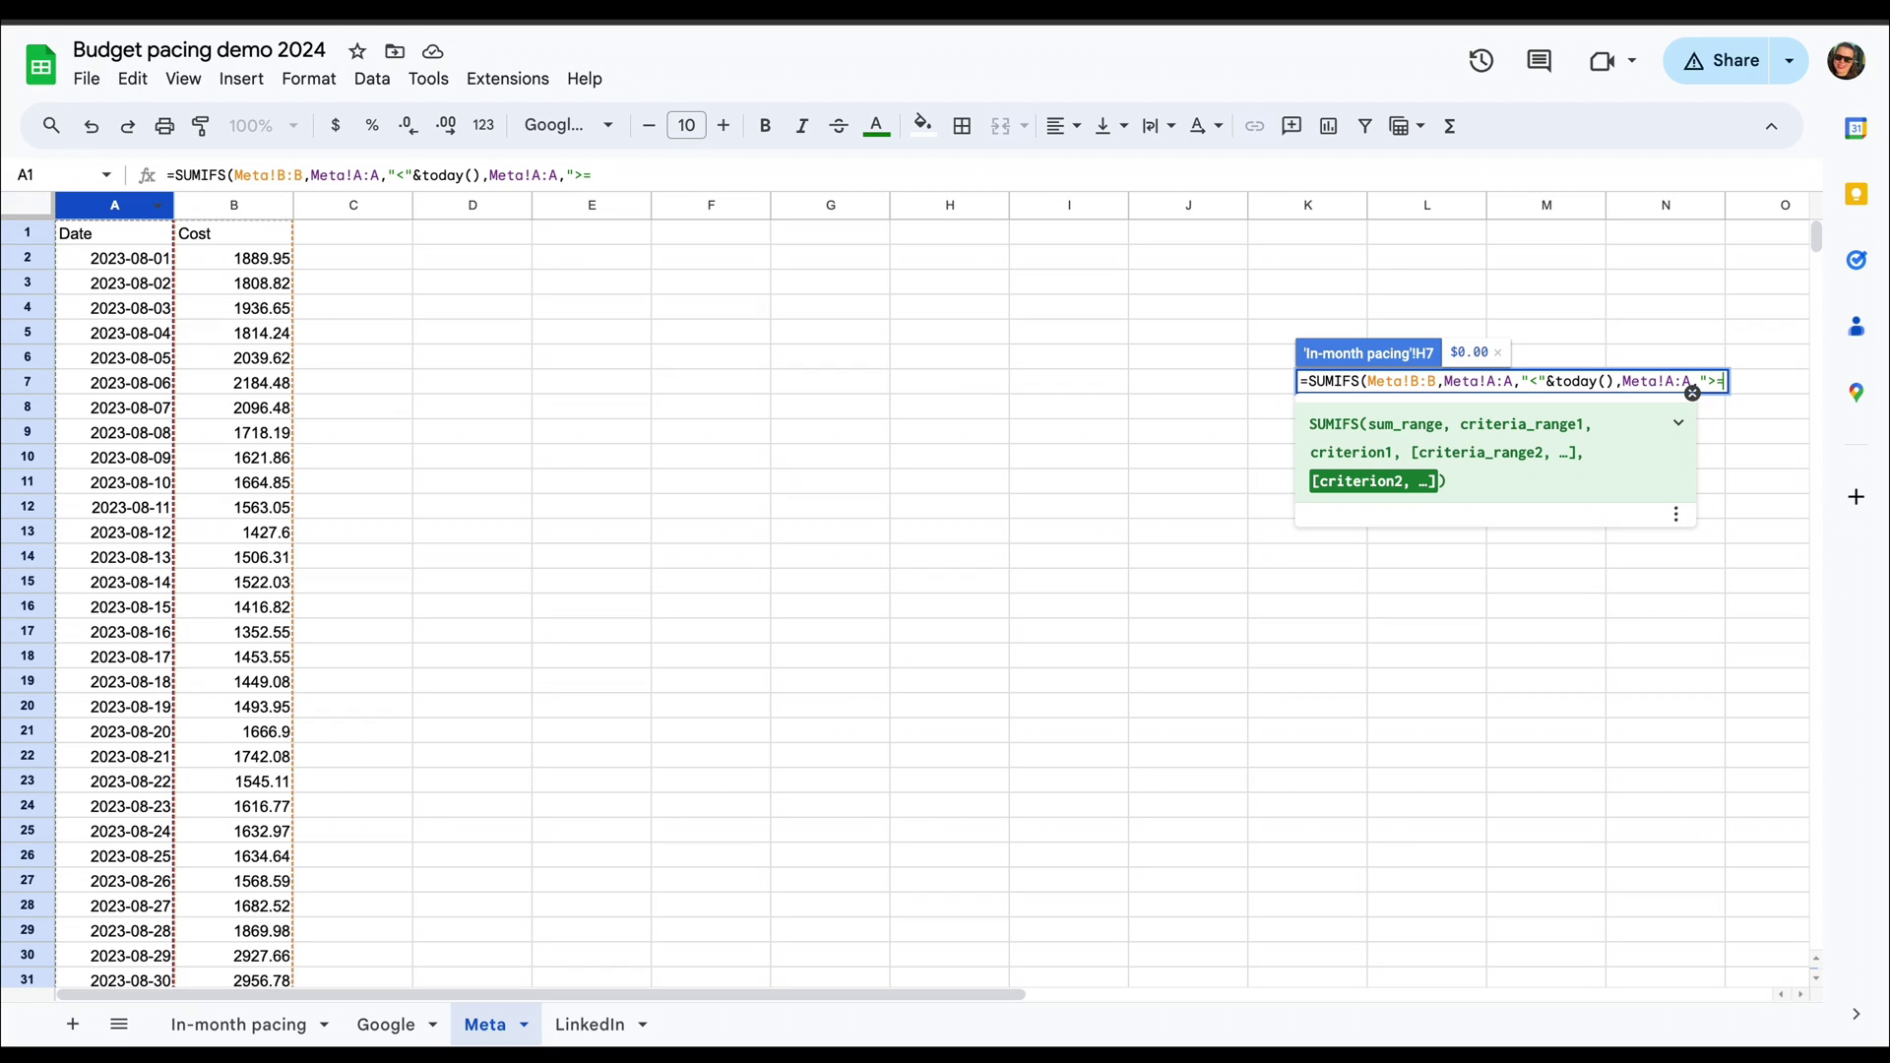
pyautogui.write('"&today')
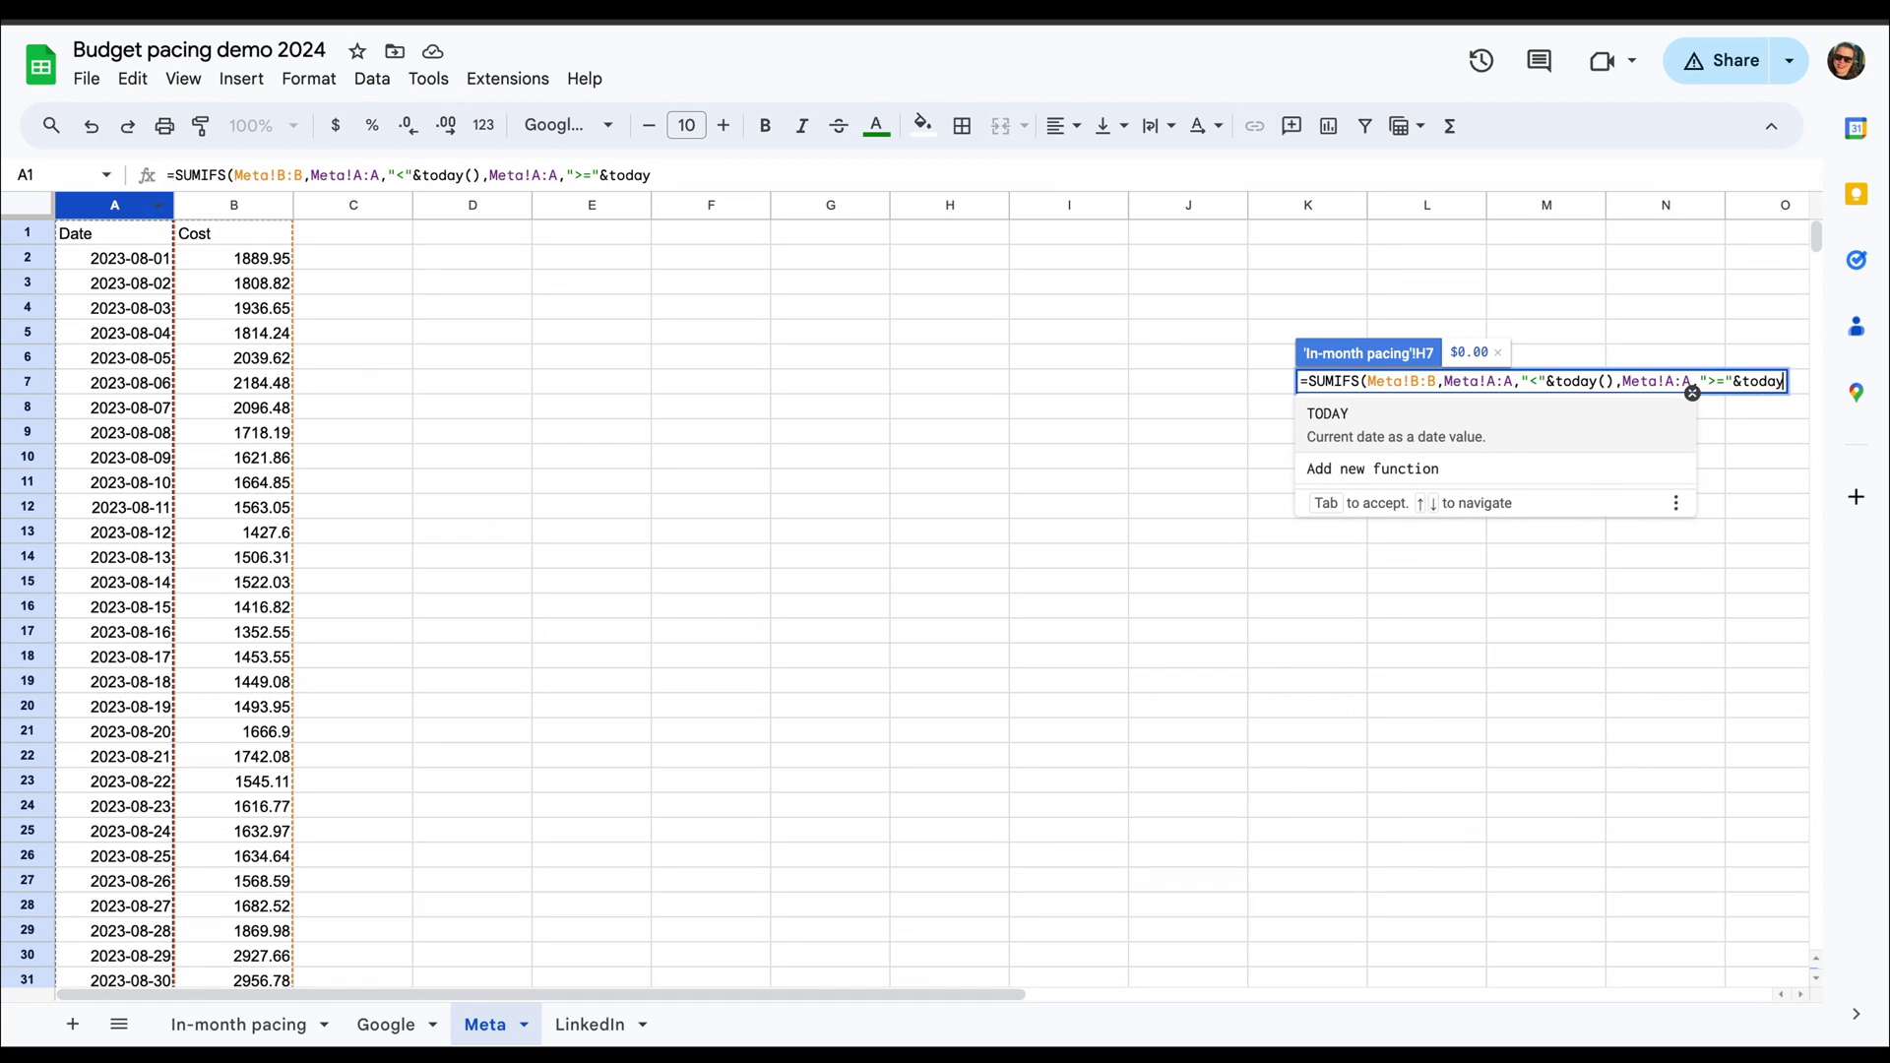
pyautogui.write('()')
pyautogui.write('-')
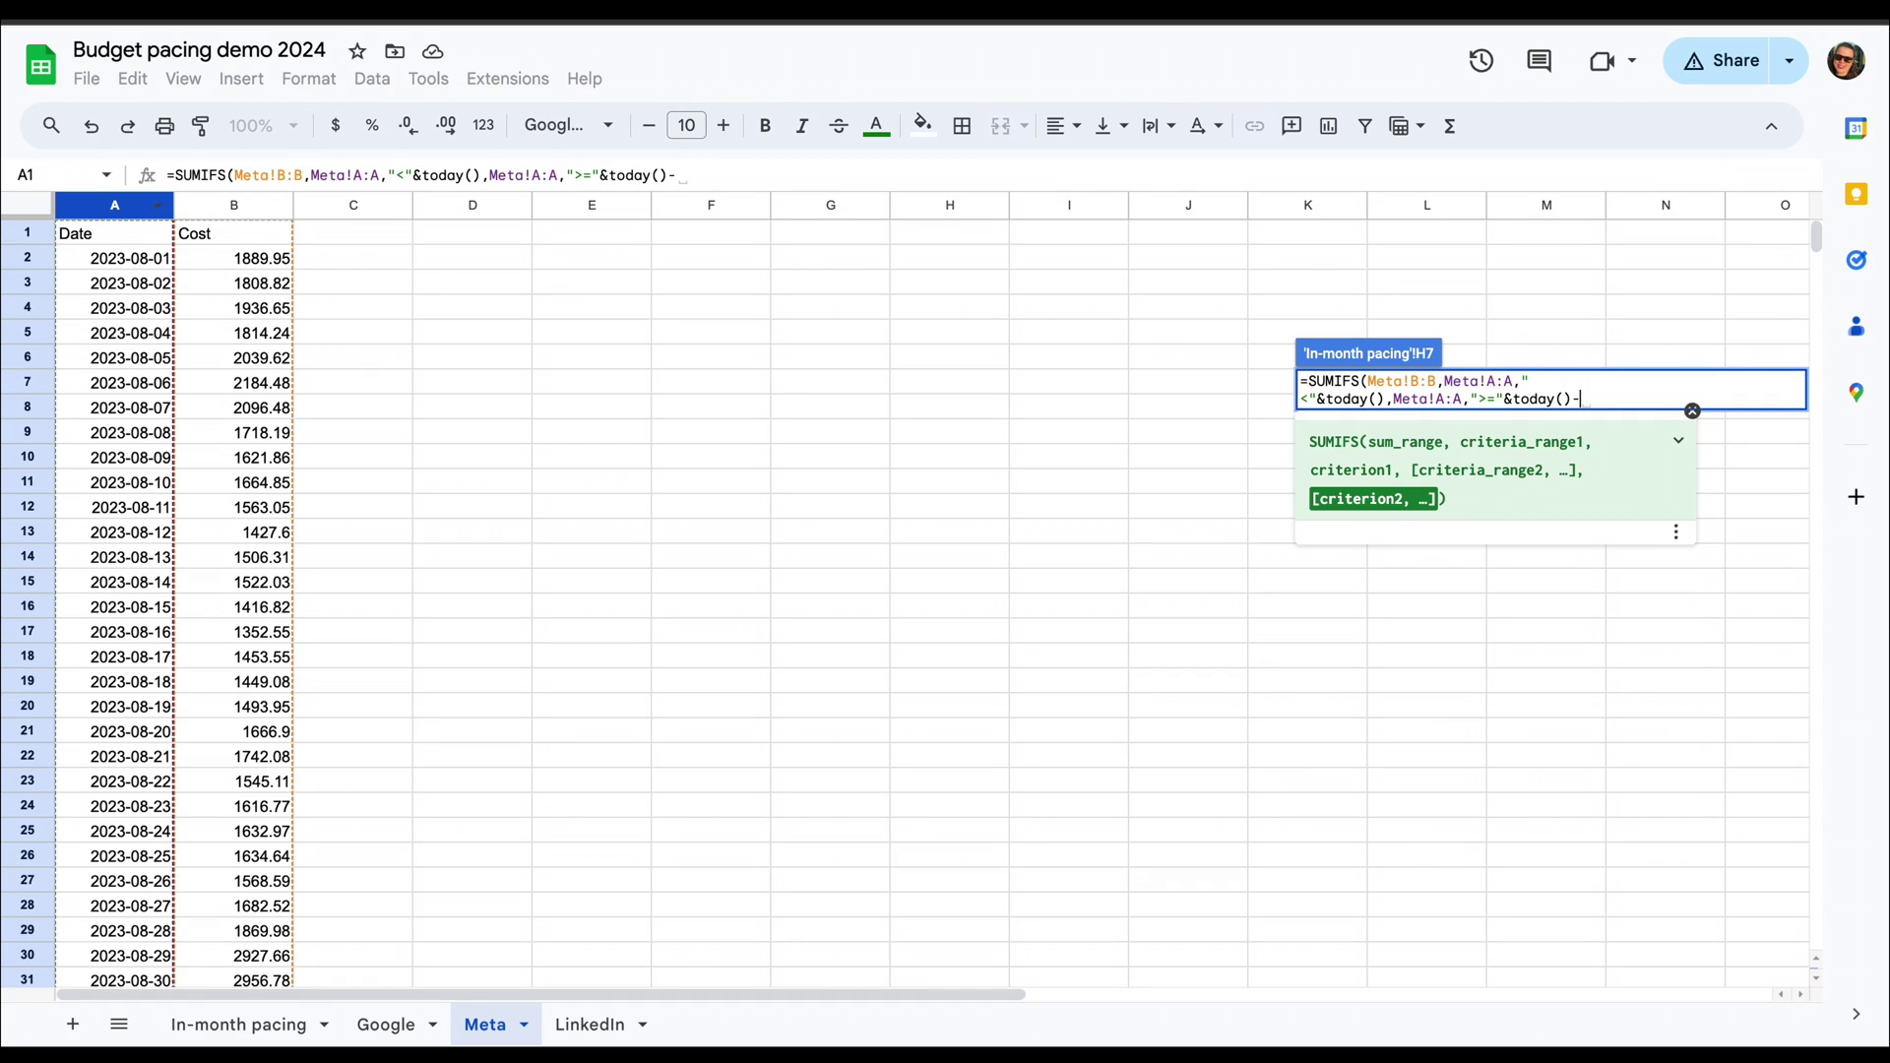
pyautogui.write('7)')
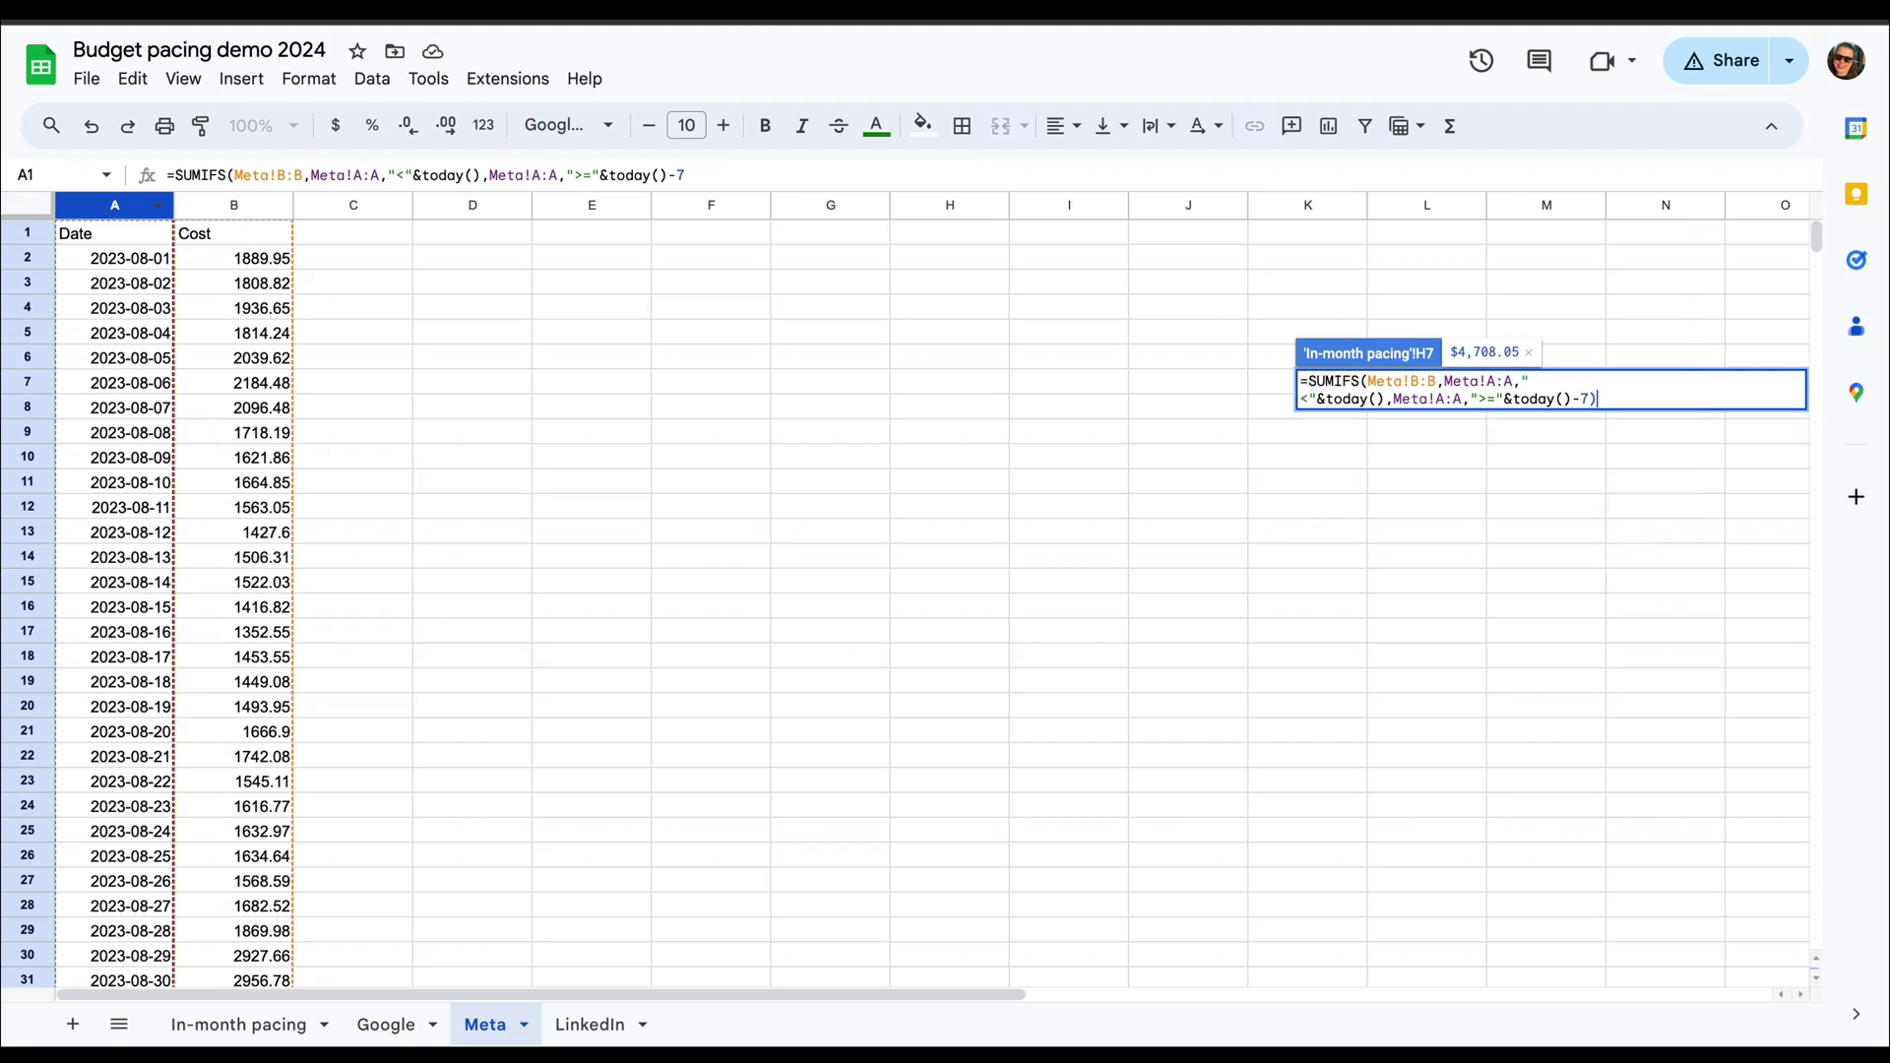
pyautogui.press('Return')
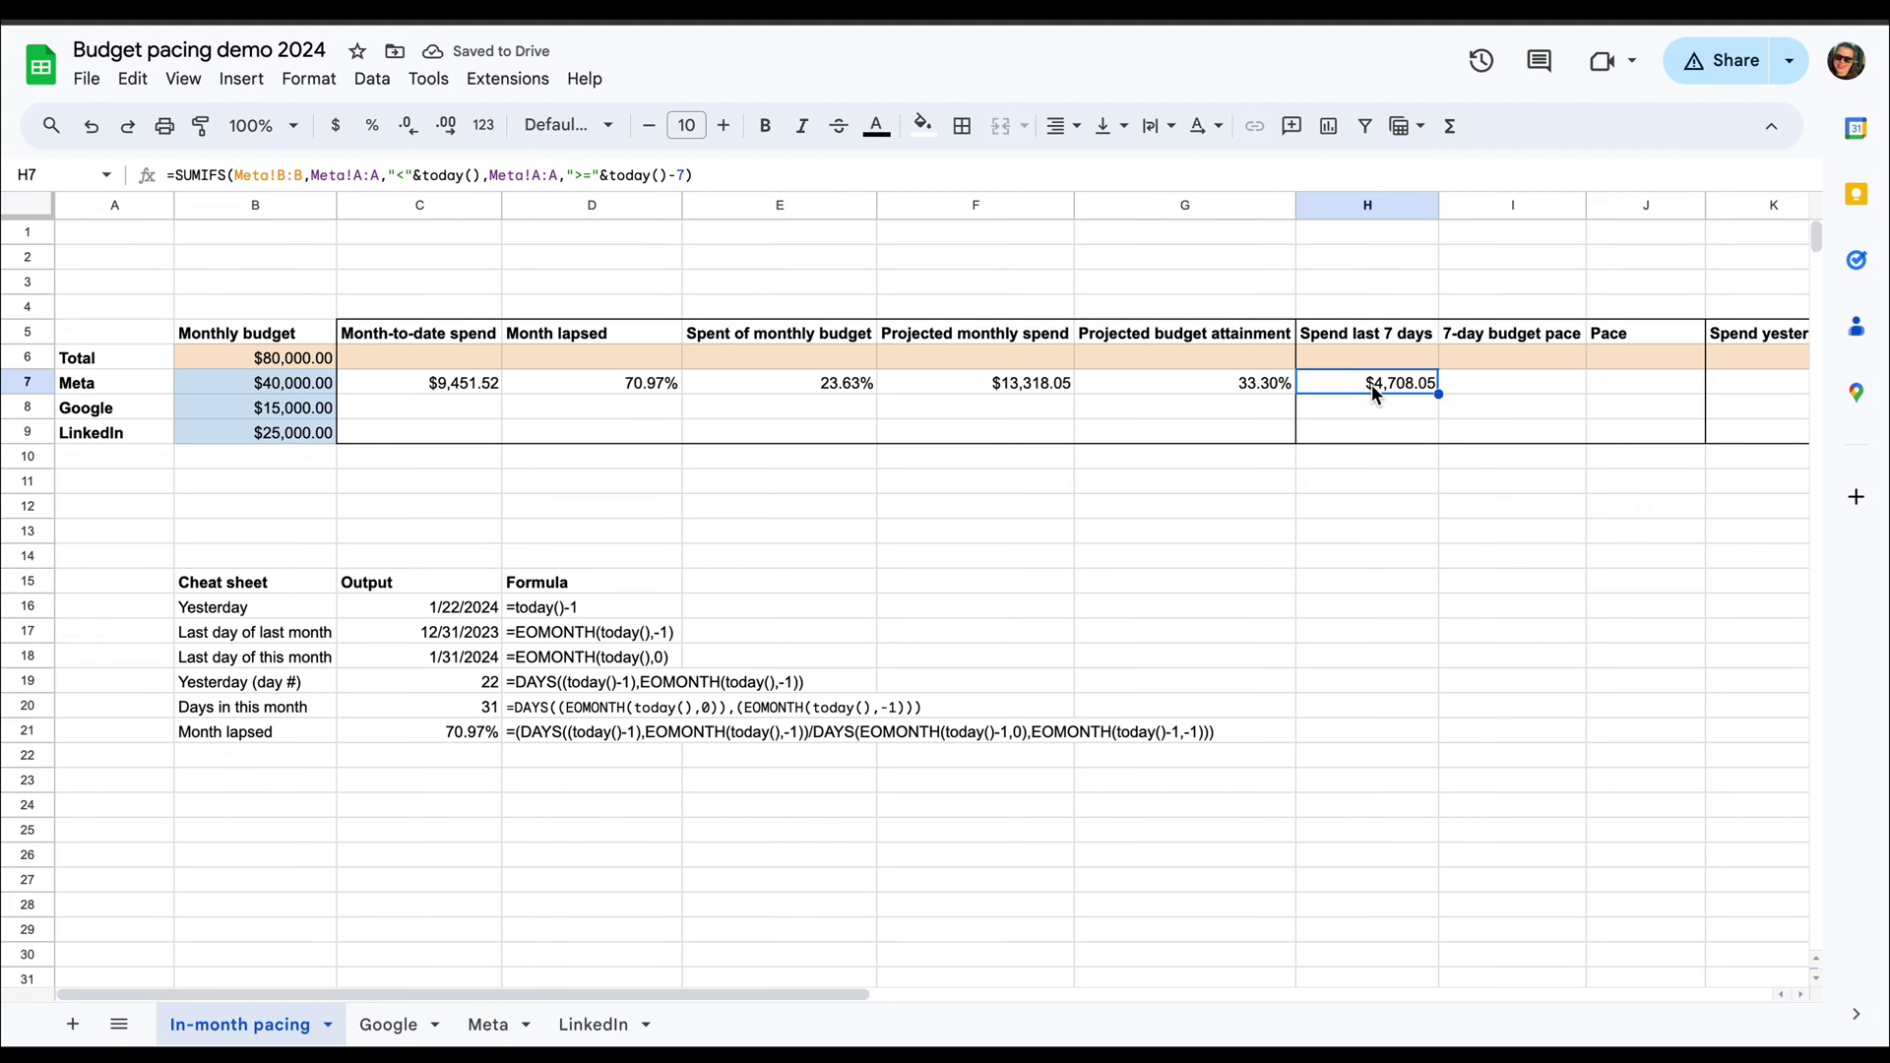
pyautogui.click(1505, 384)
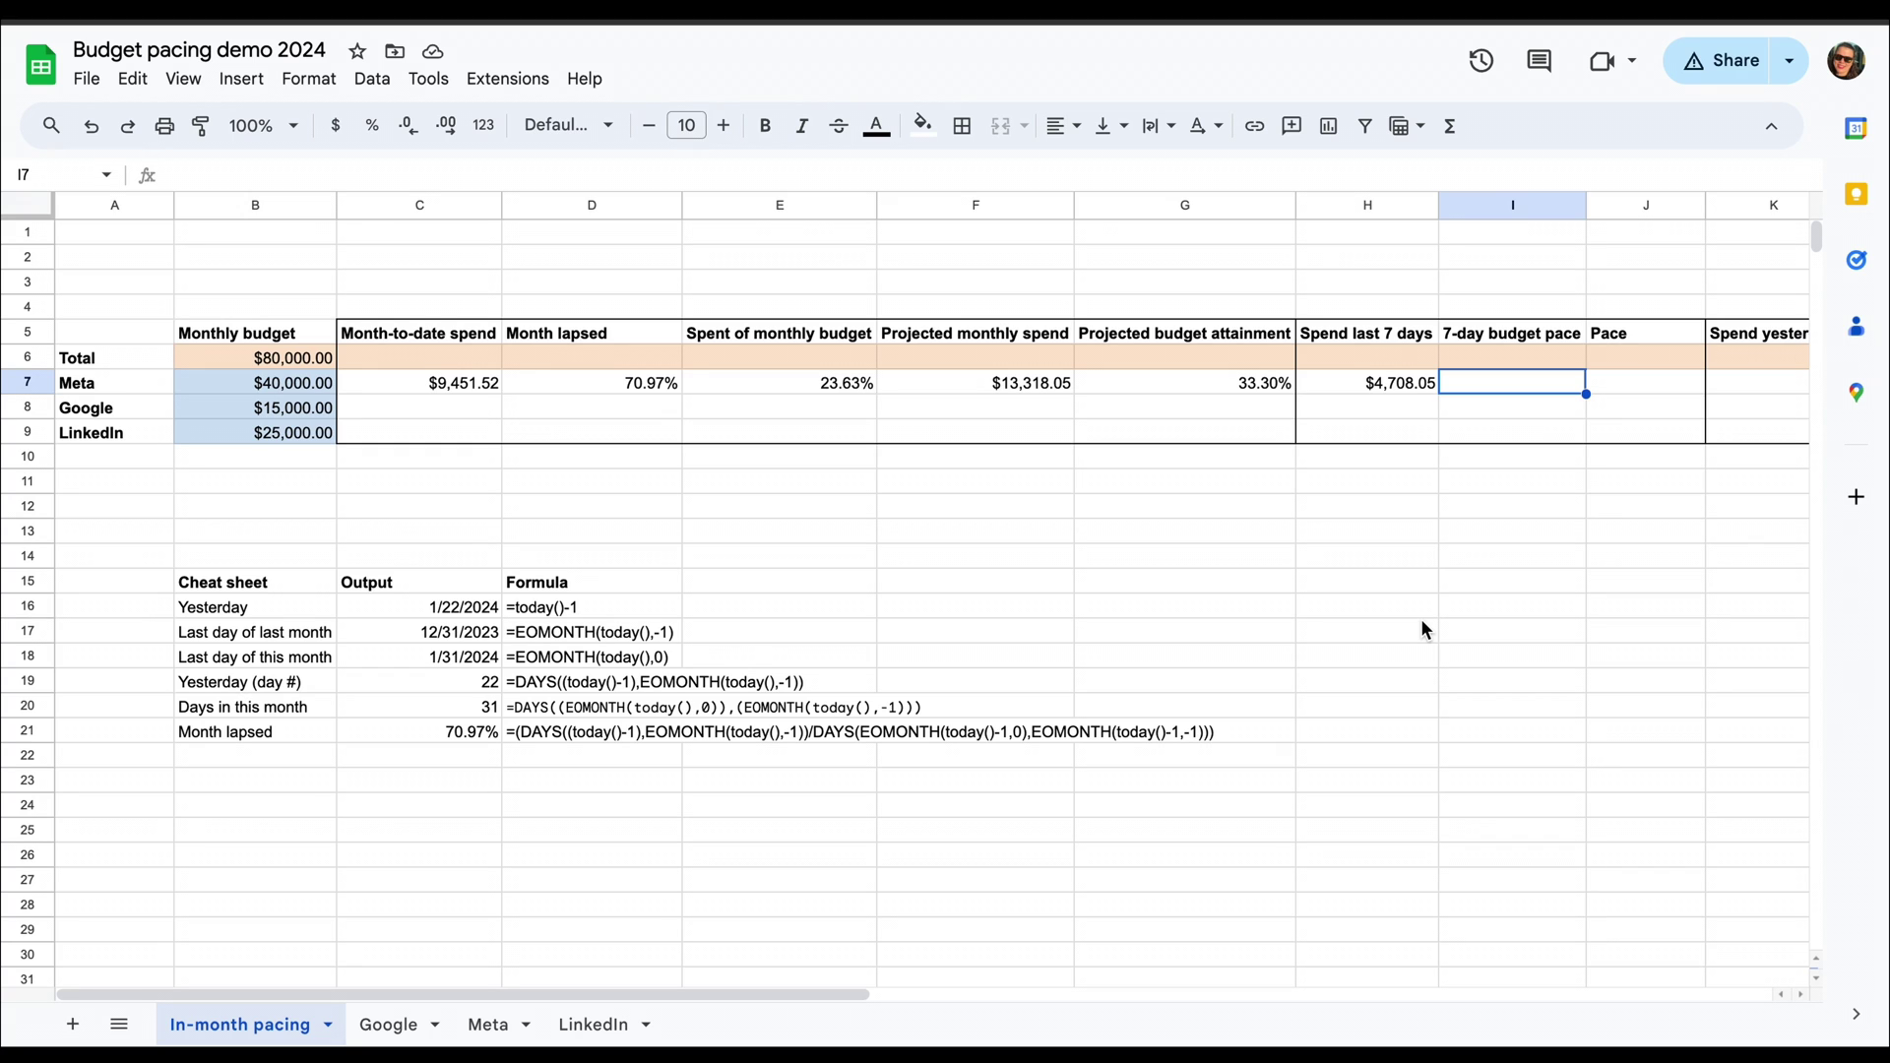
# - In I7, divide B7 by the month's days via DAYS/EOMONTH, times 7, giving $9,032.26
pyautogui.write('=(')
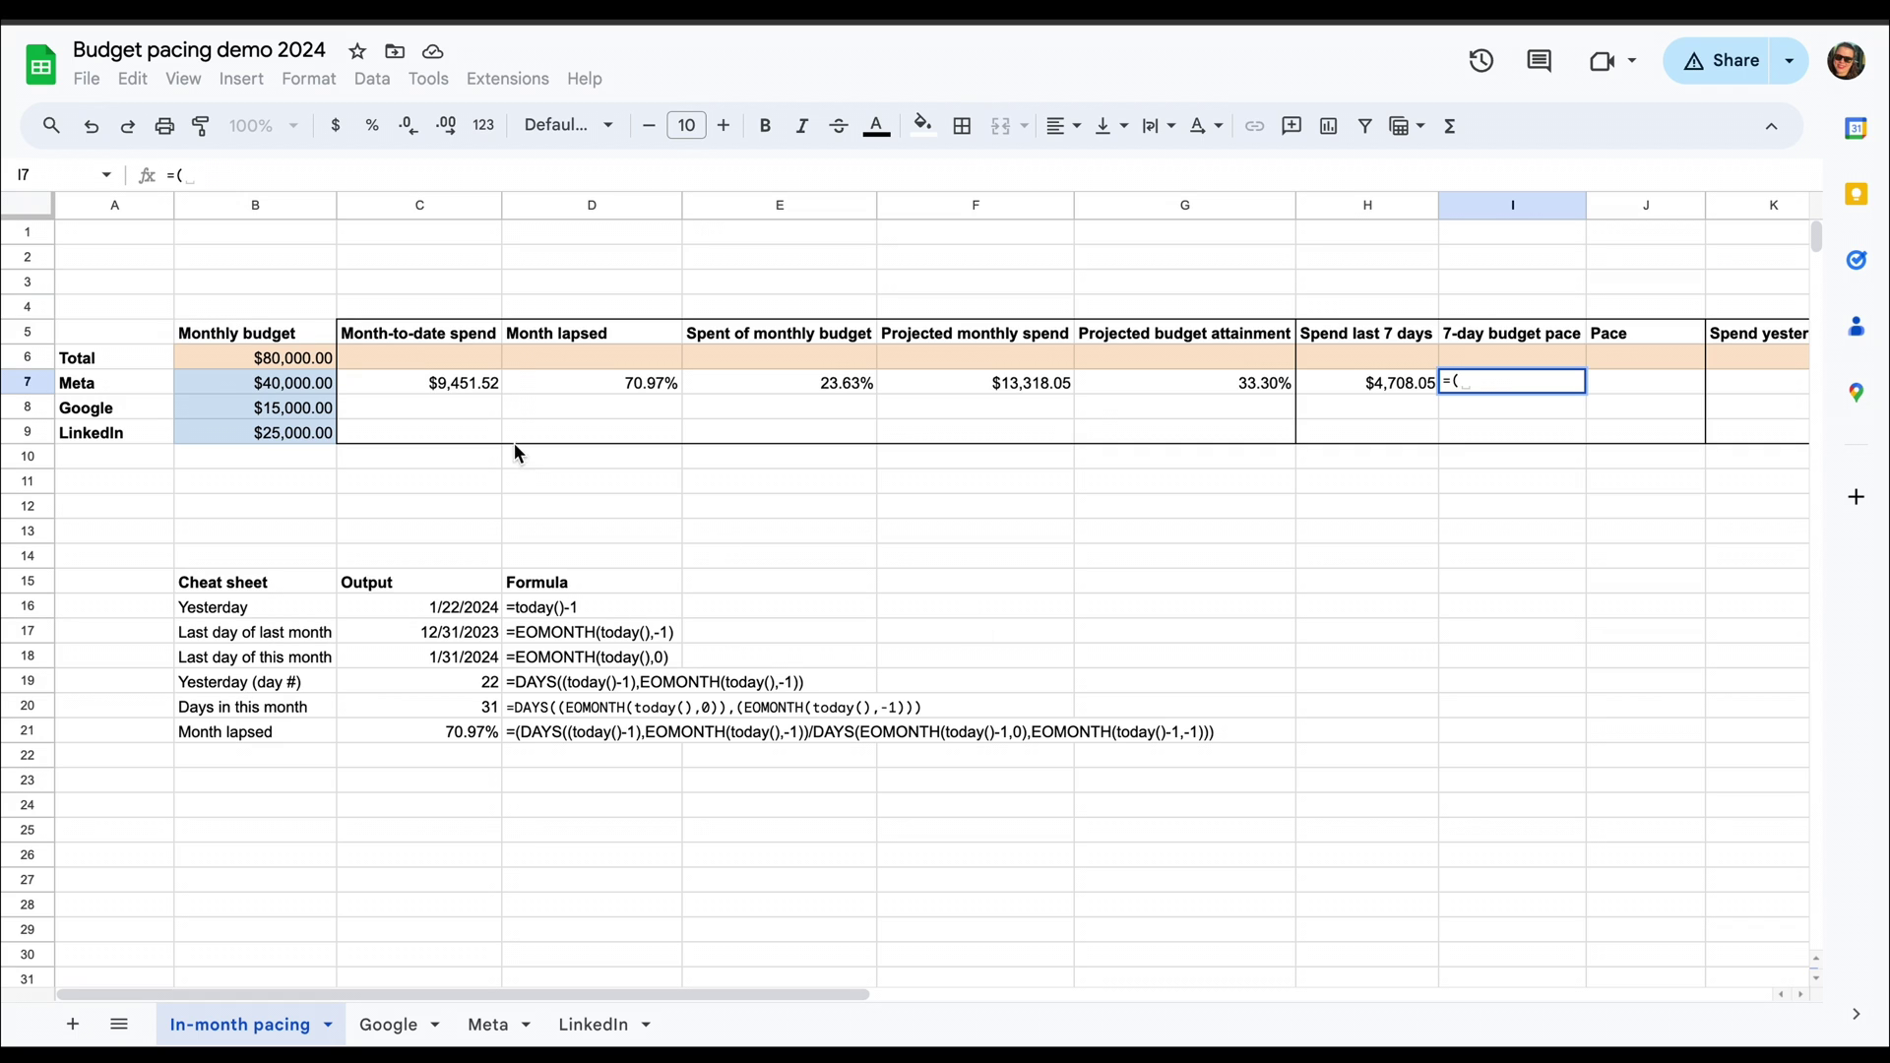
pyautogui.click(295, 383)
pyautogui.write('/(')
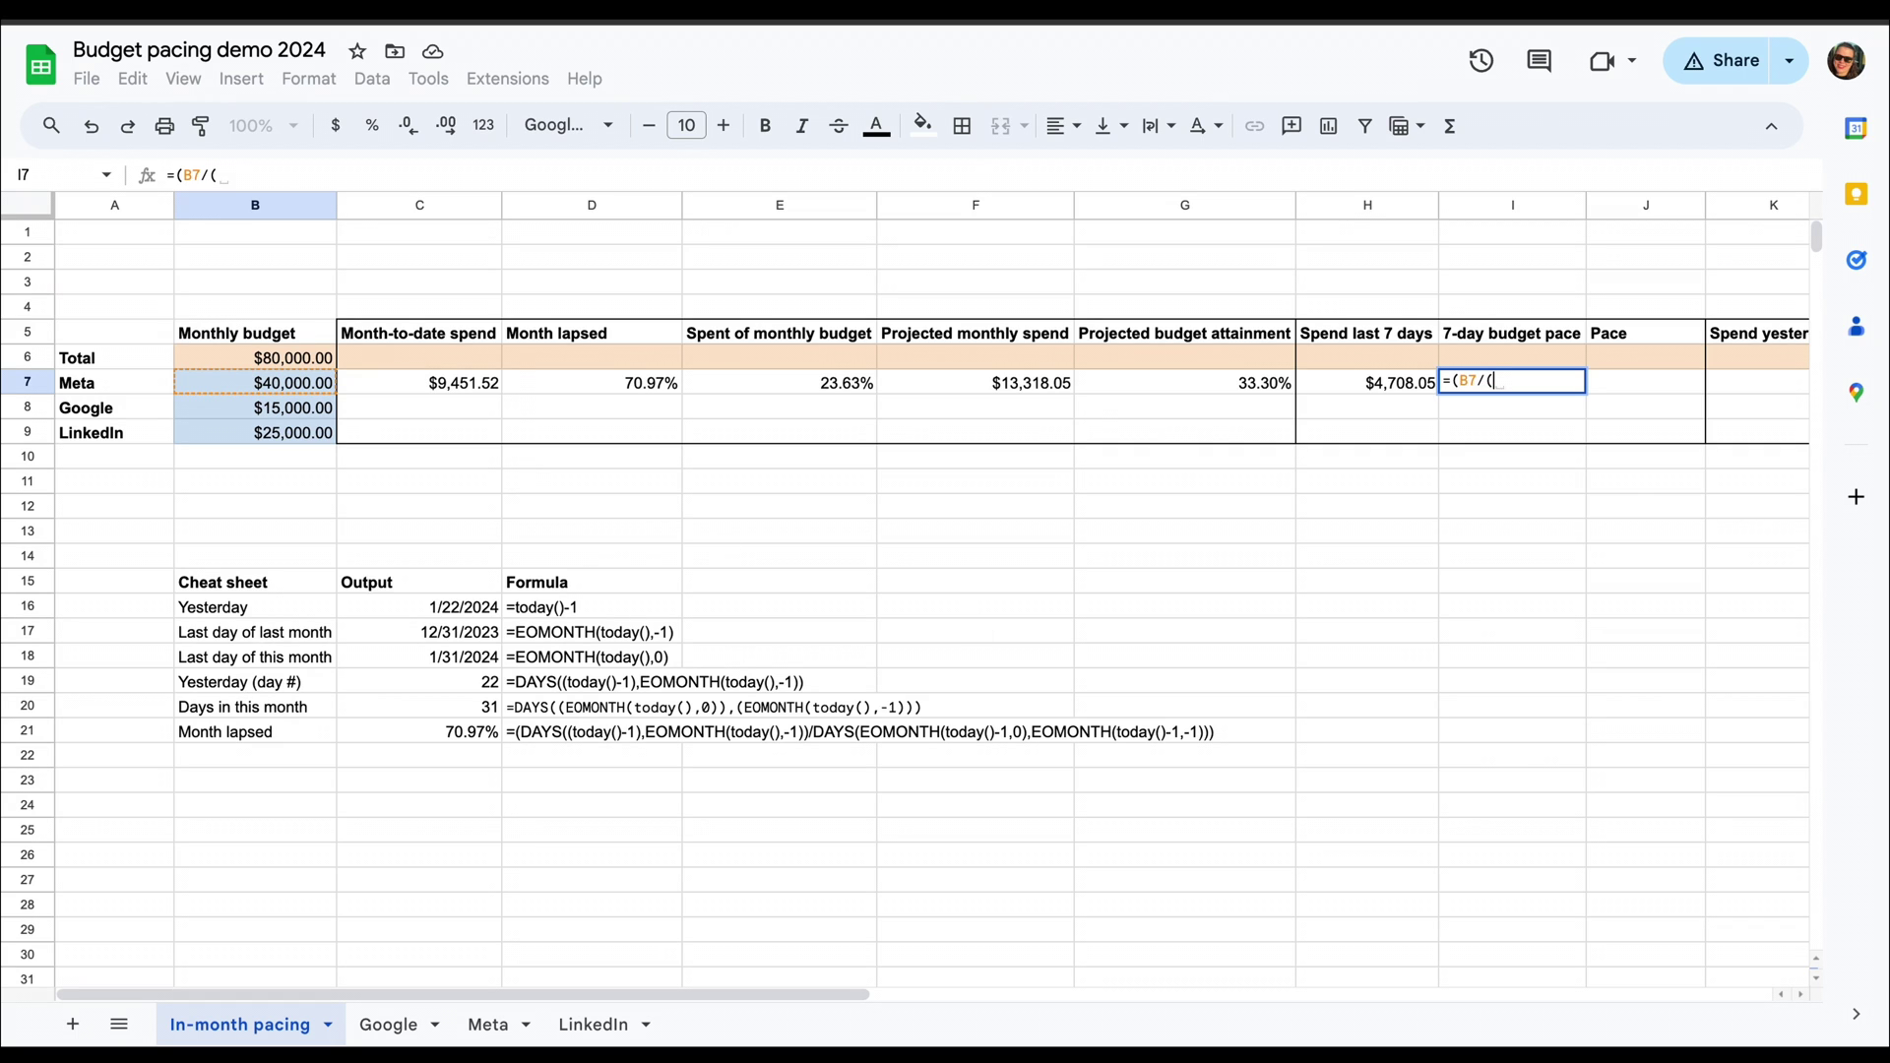
pyautogui.write('Days')
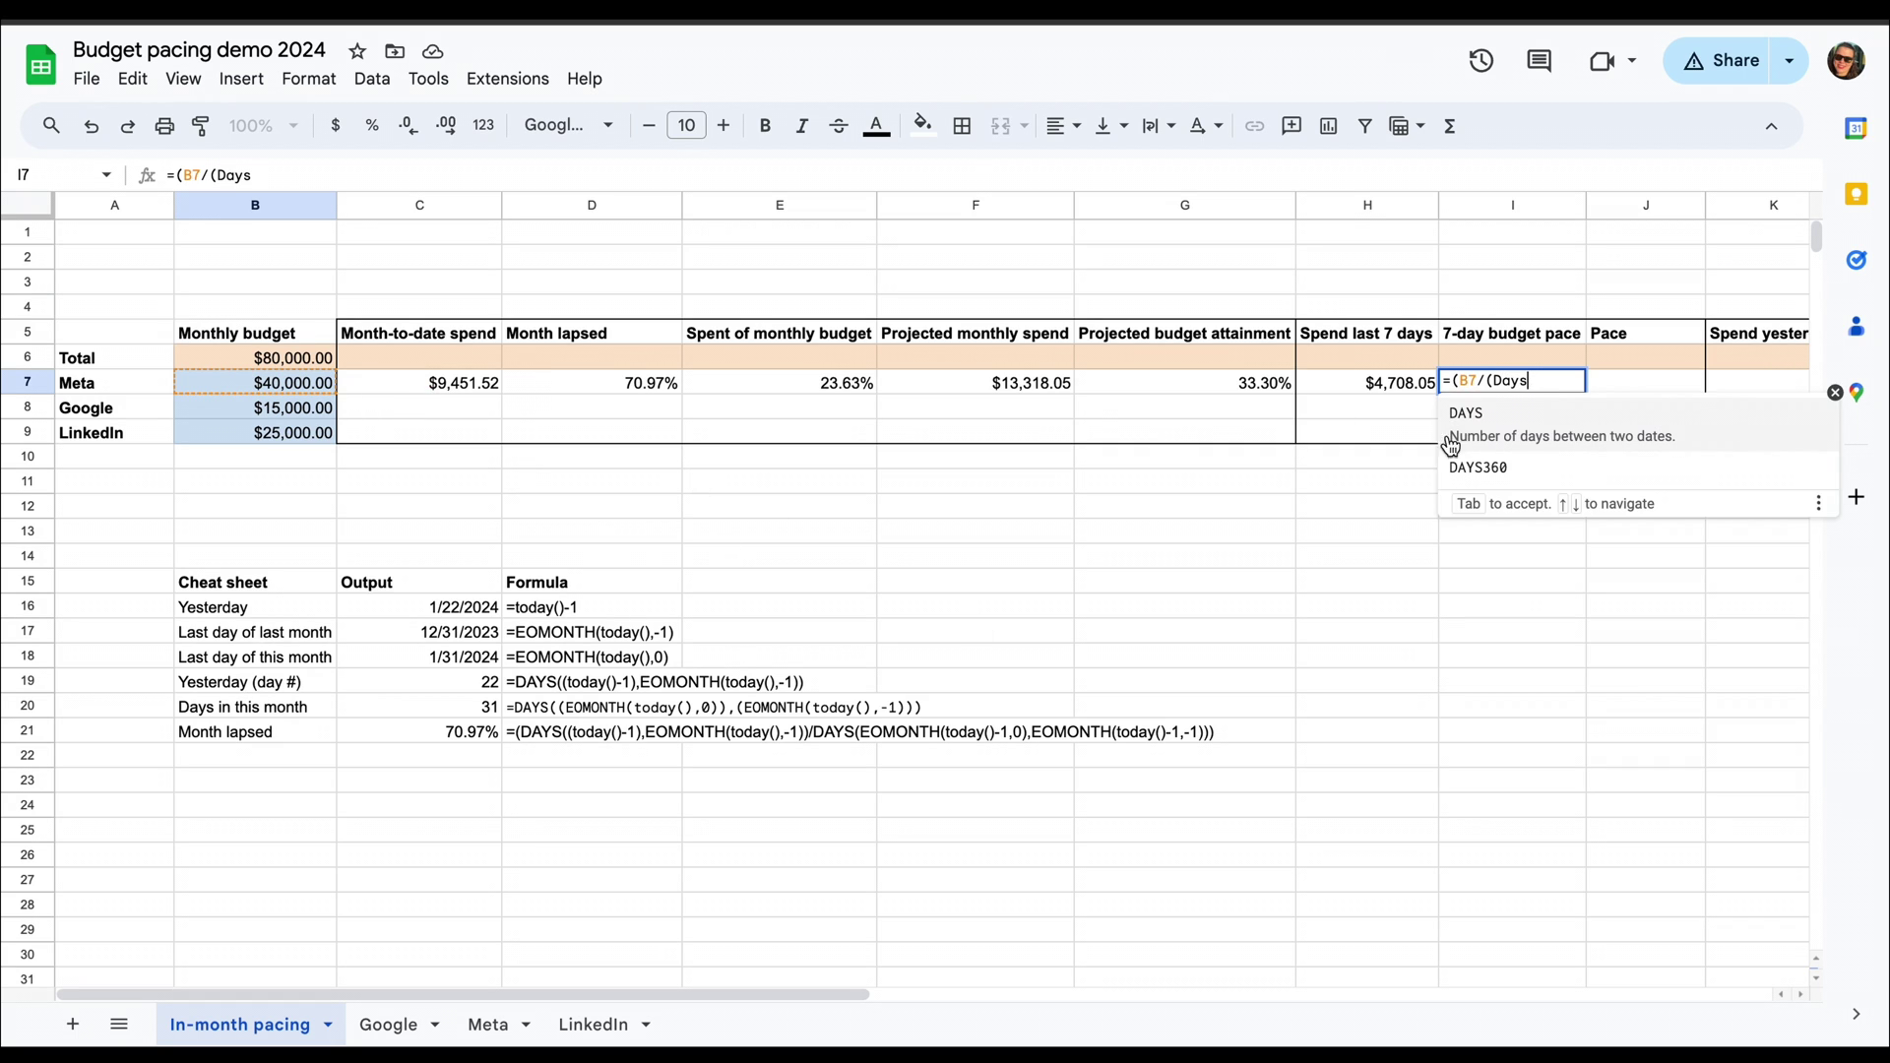
pyautogui.press('Tab')
pyautogui.write('EOMONTH(today')
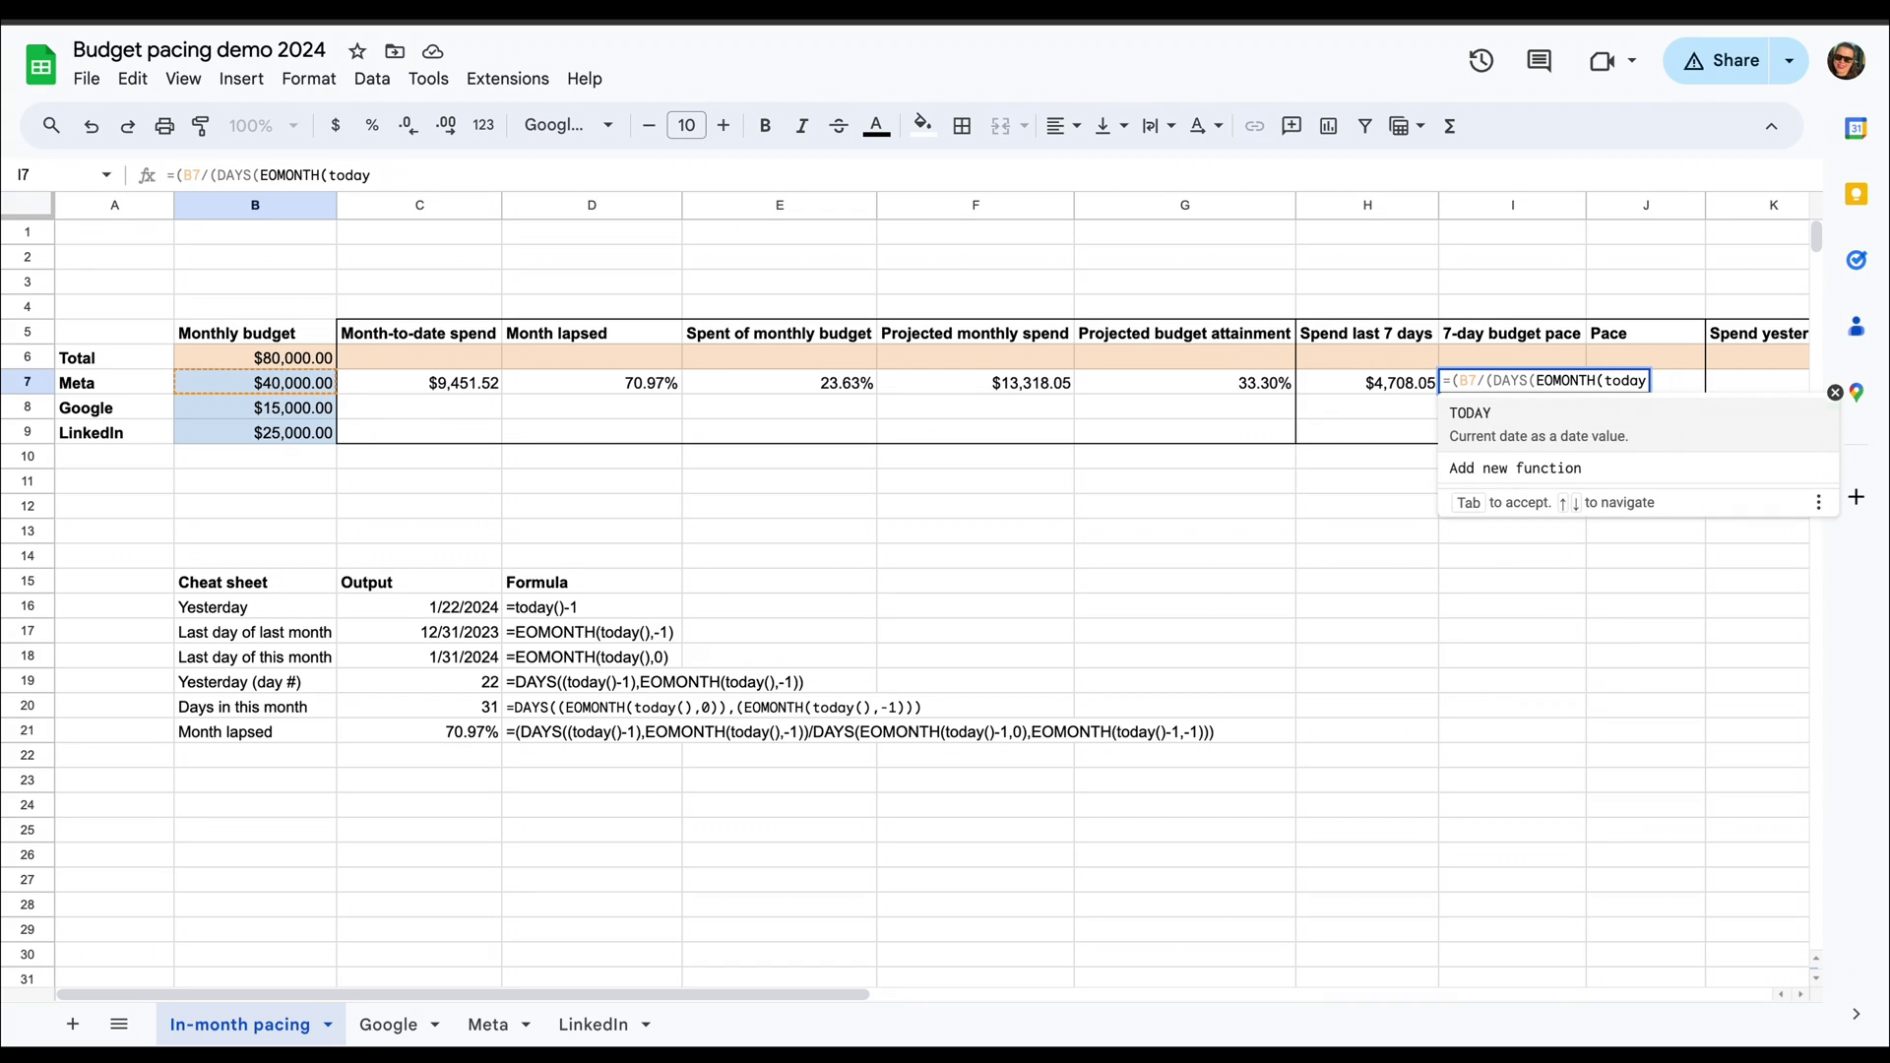
pyautogui.write('()-1,0')
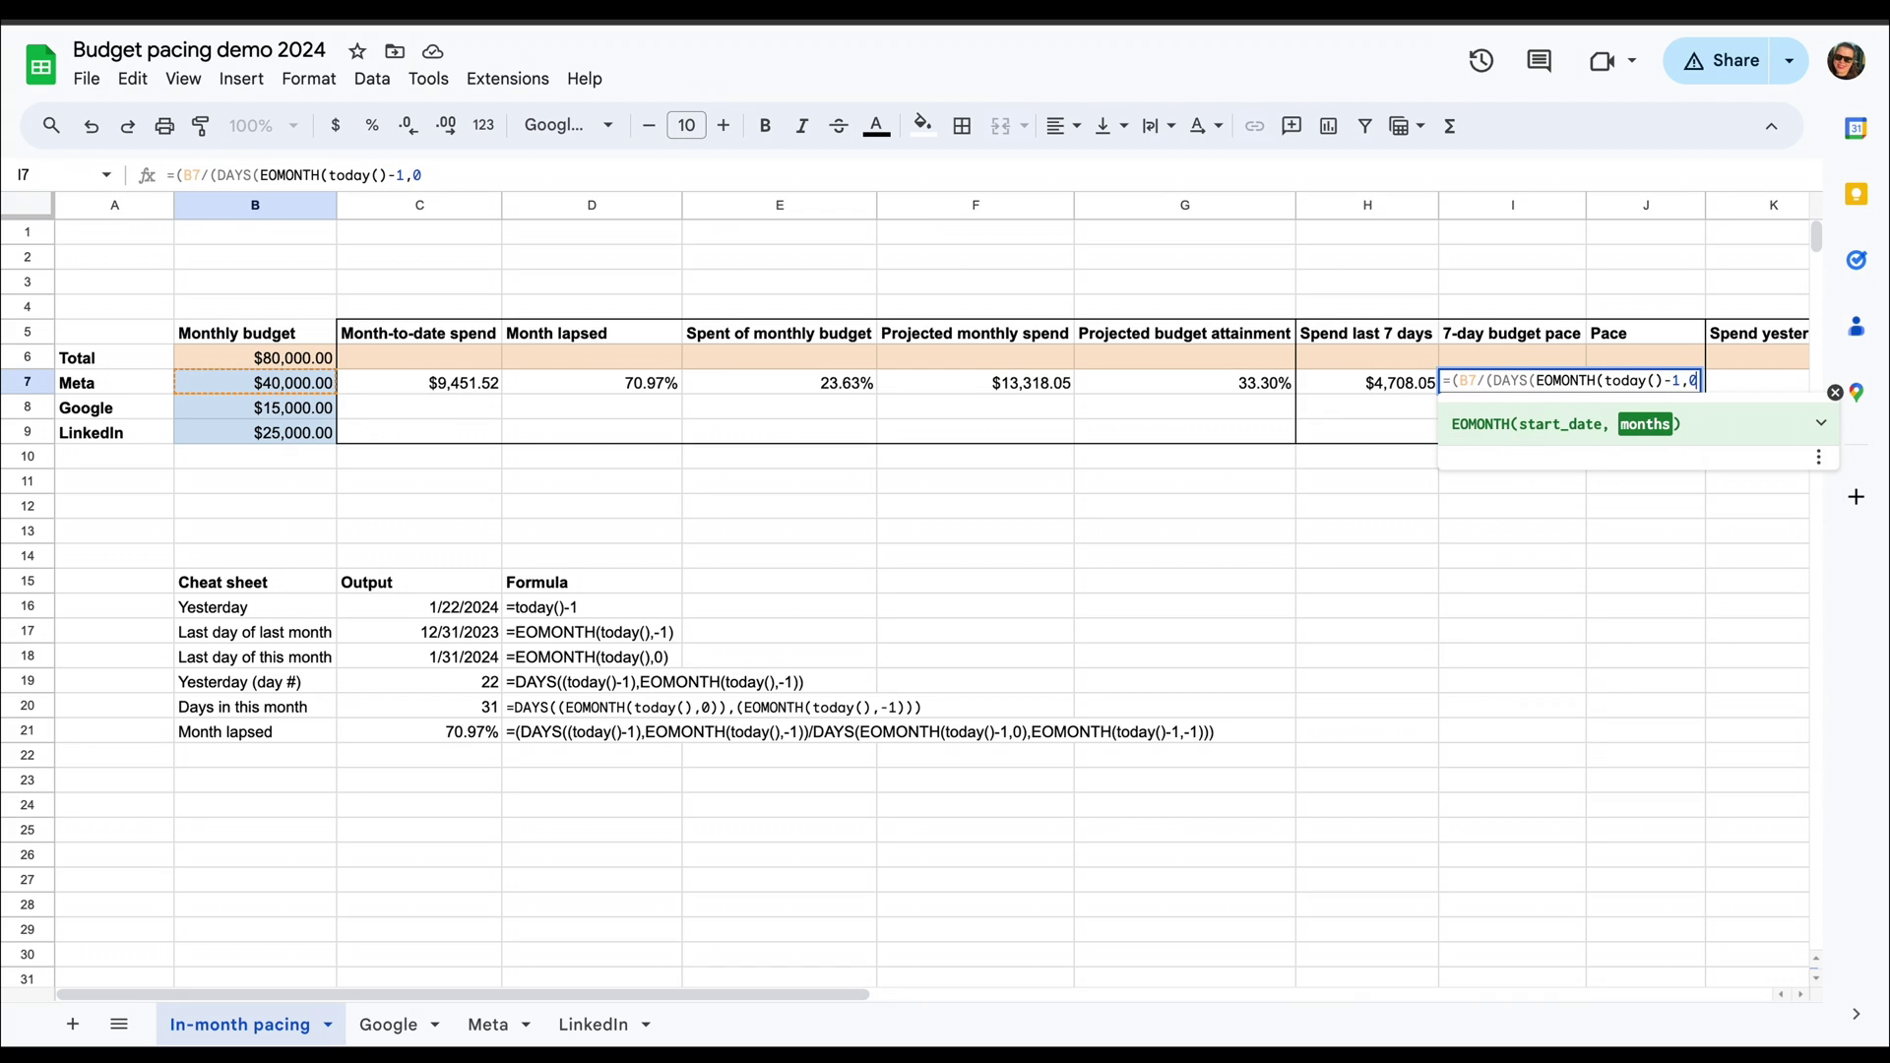
pyautogui.write(')')
pyautogui.write(',EOM')
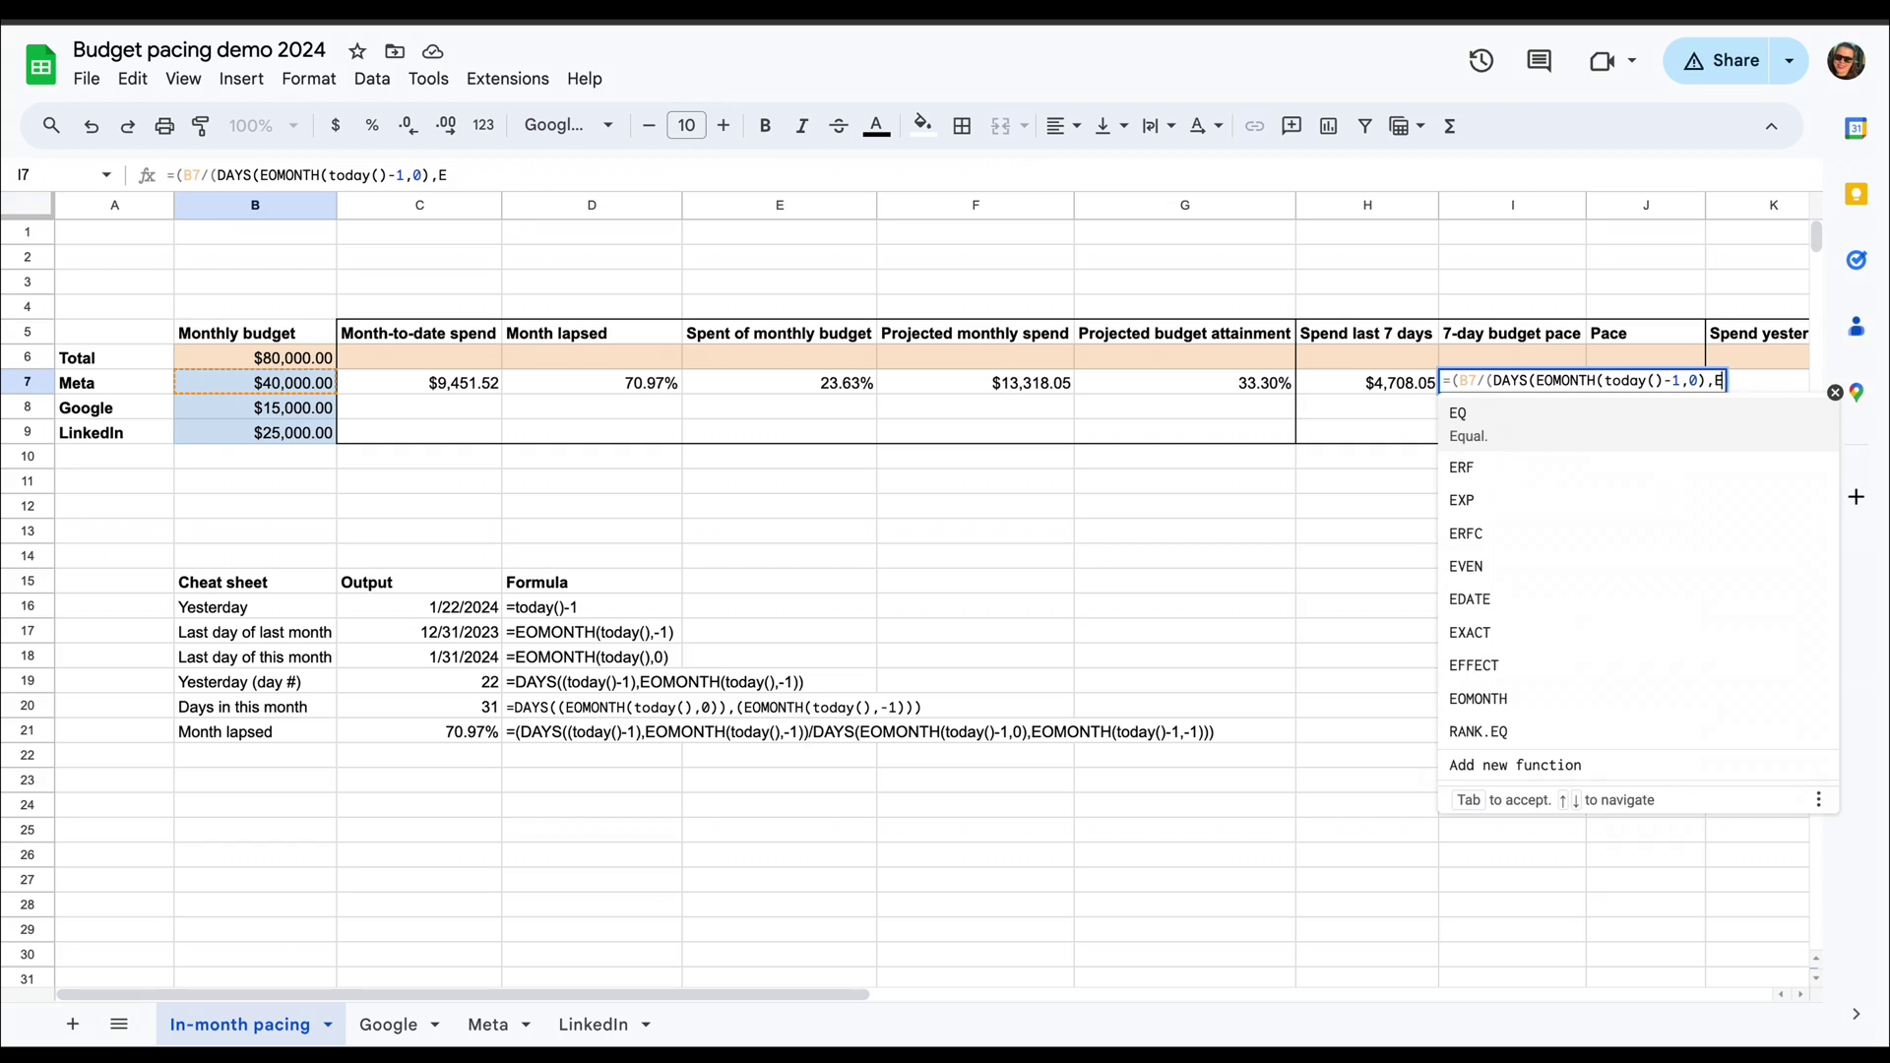
pyautogui.press('Tab')
pyautogui.write('today()-1,-1))))*7')
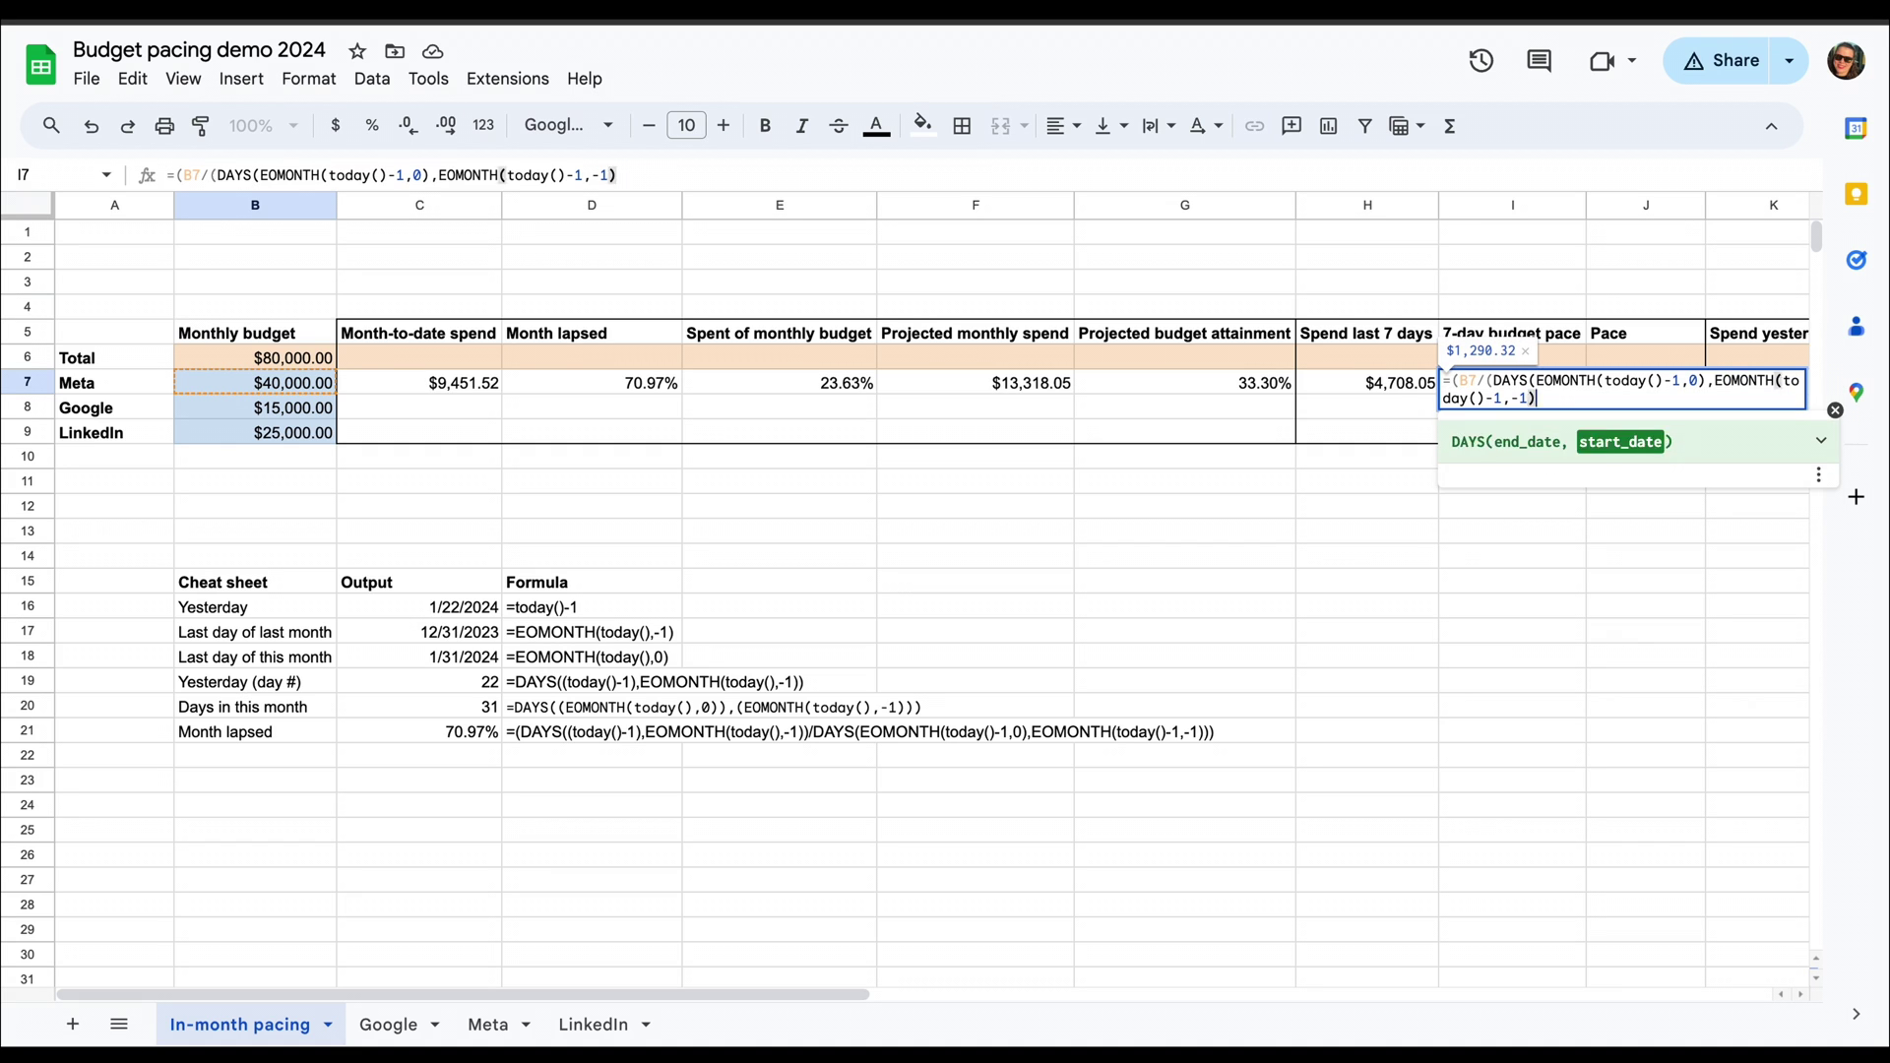
pyautogui.press('Return')
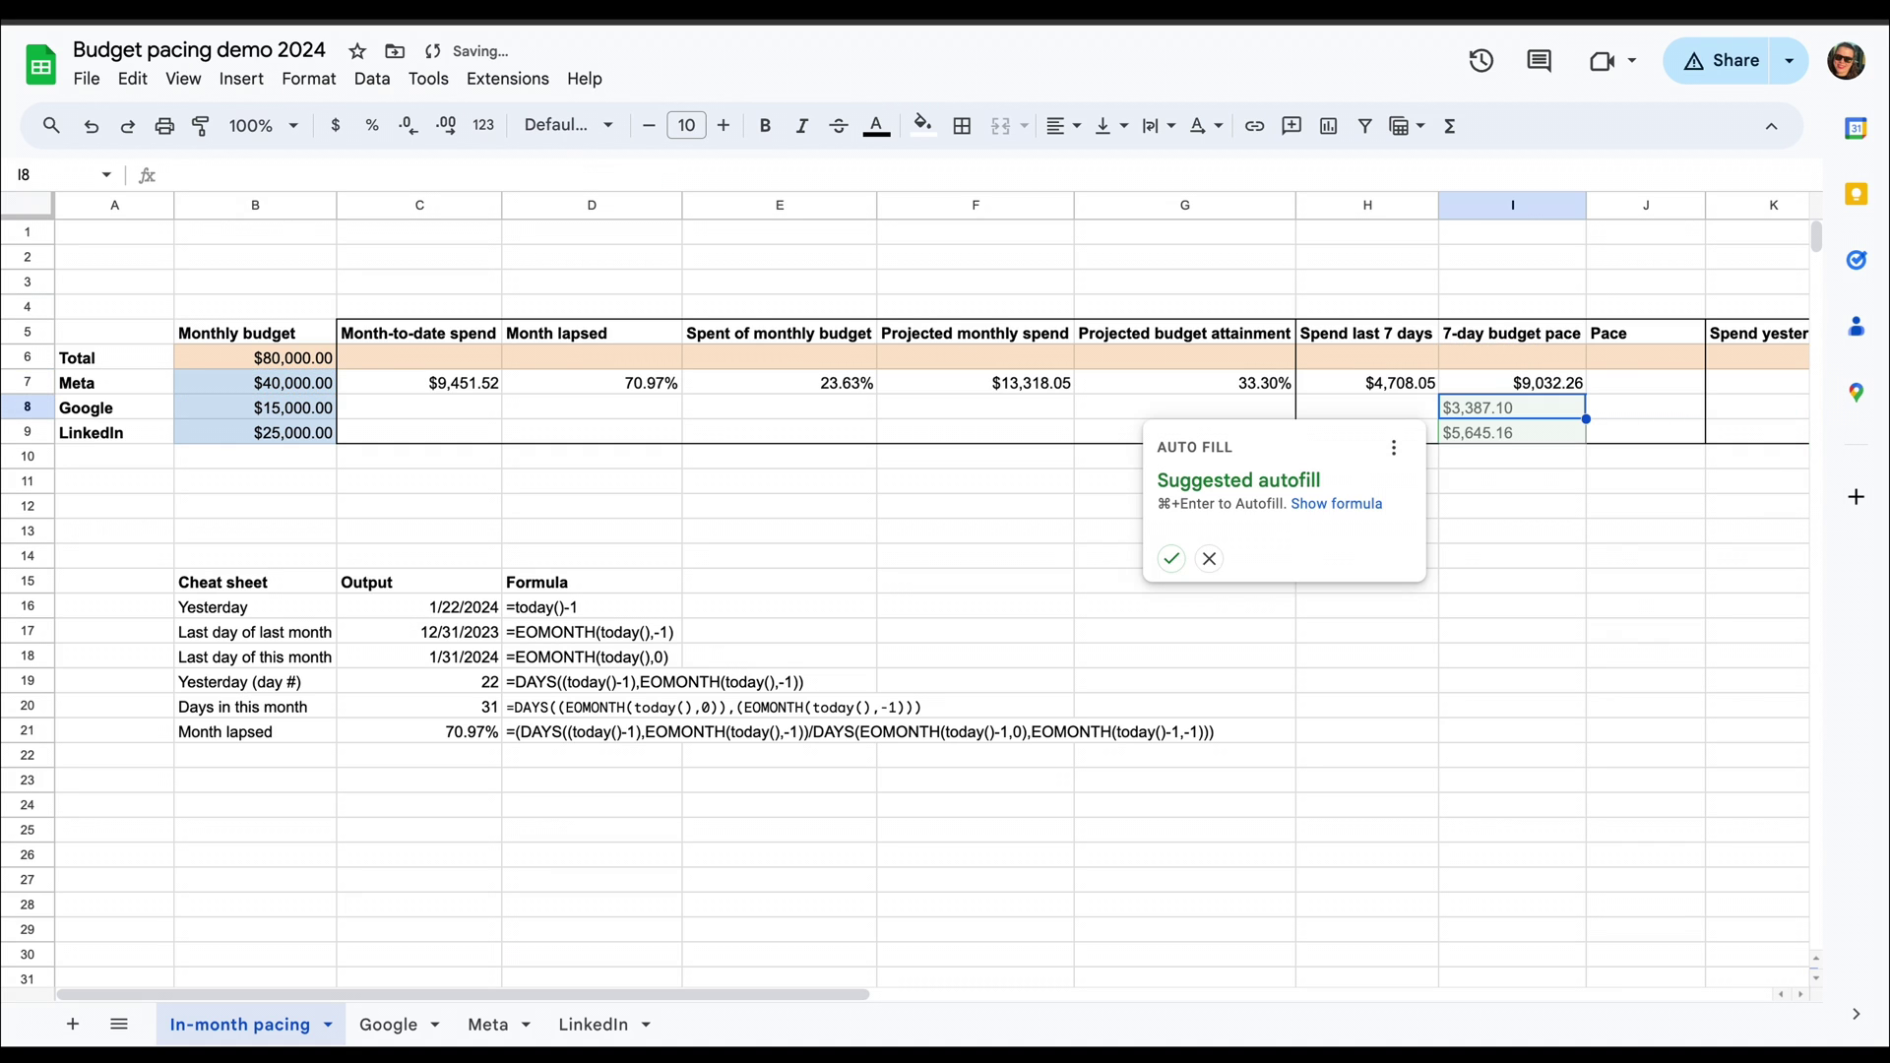
pyautogui.click(1211, 558)
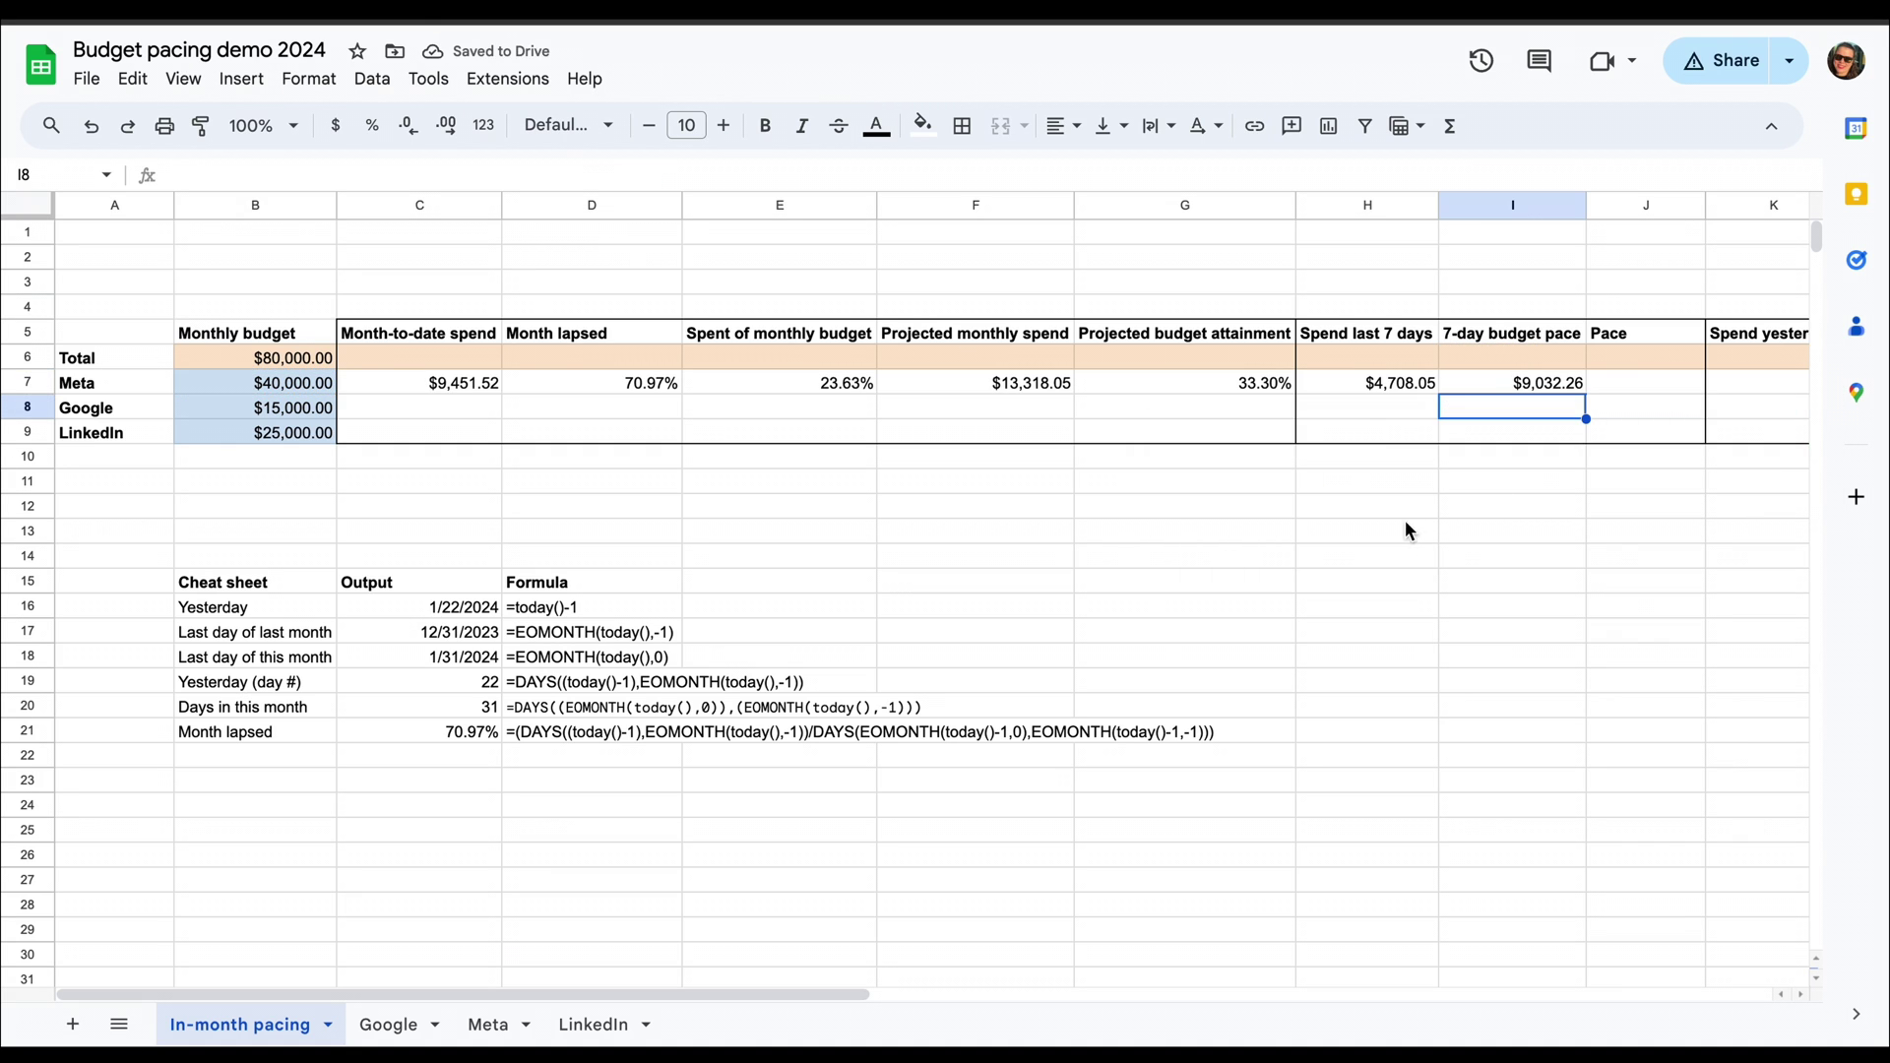
# - Set Meta's Pace in J7 to =H7/I7, showing 52.12%
pyautogui.click(1655, 386)
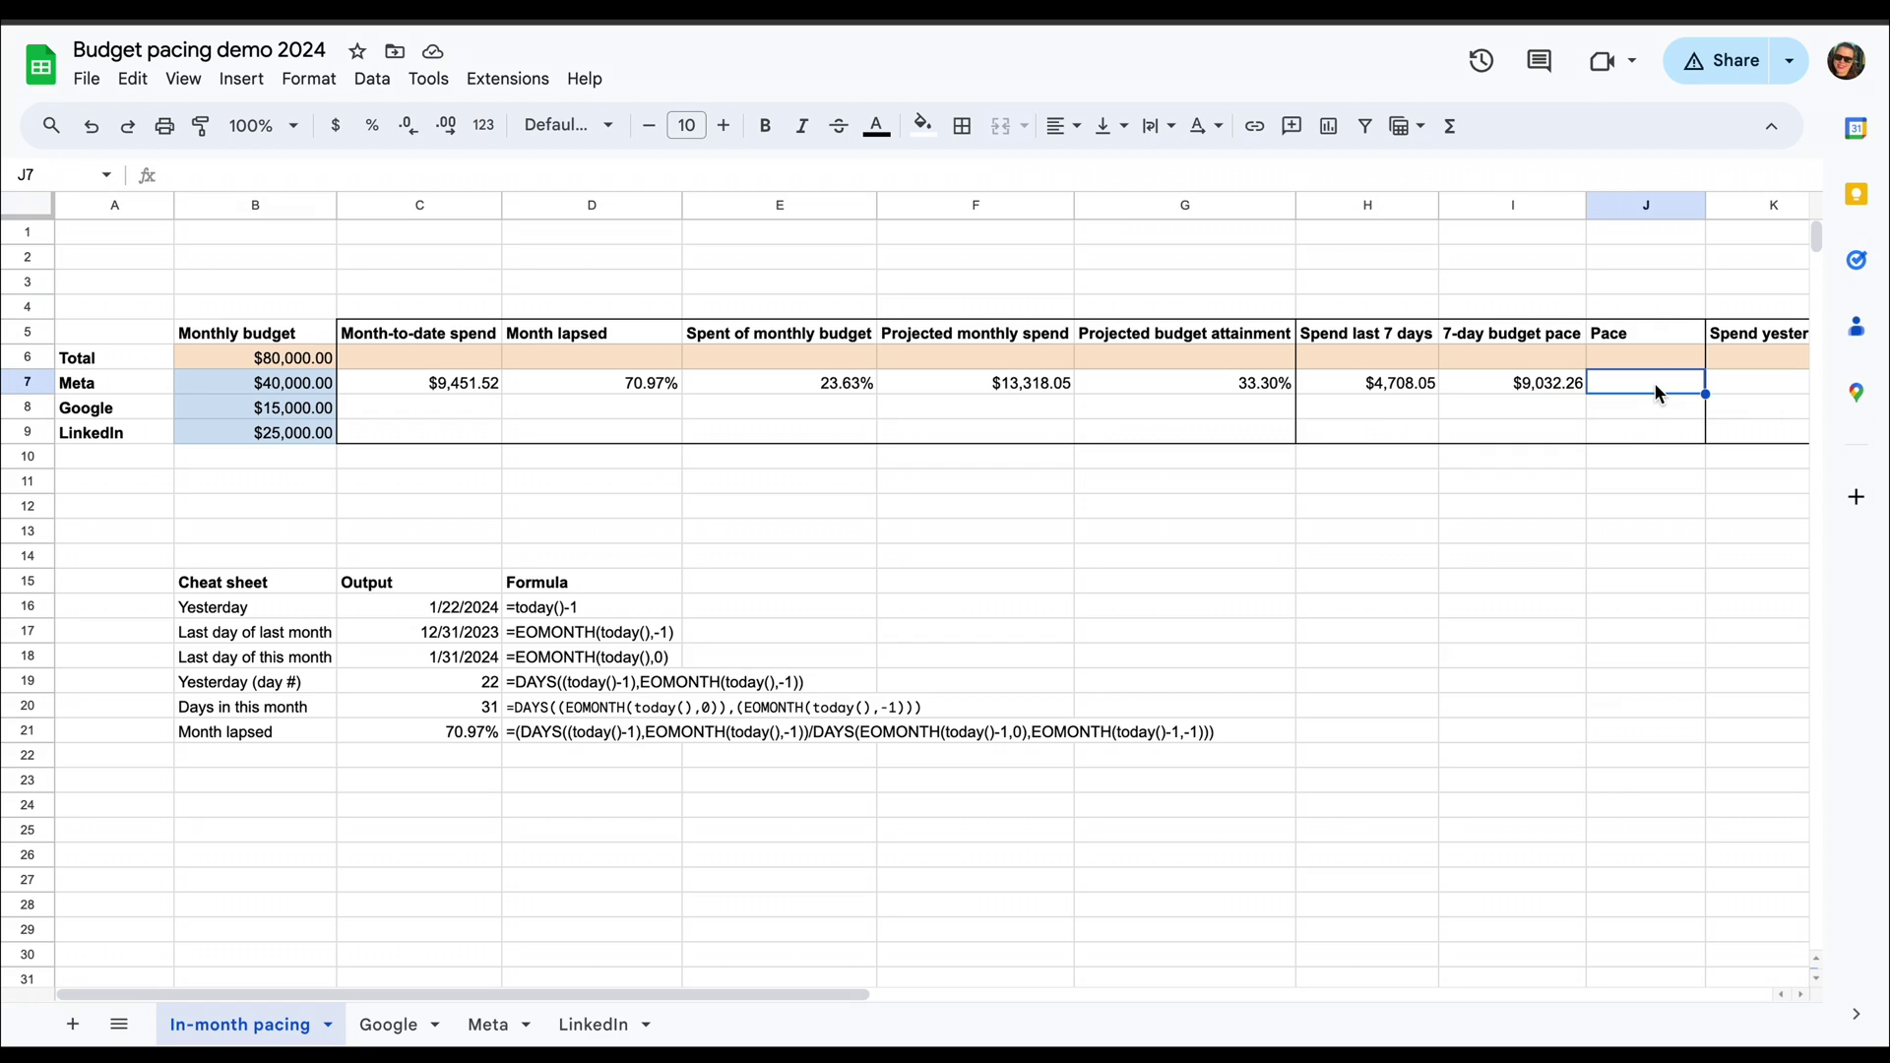
pyautogui.write('=')
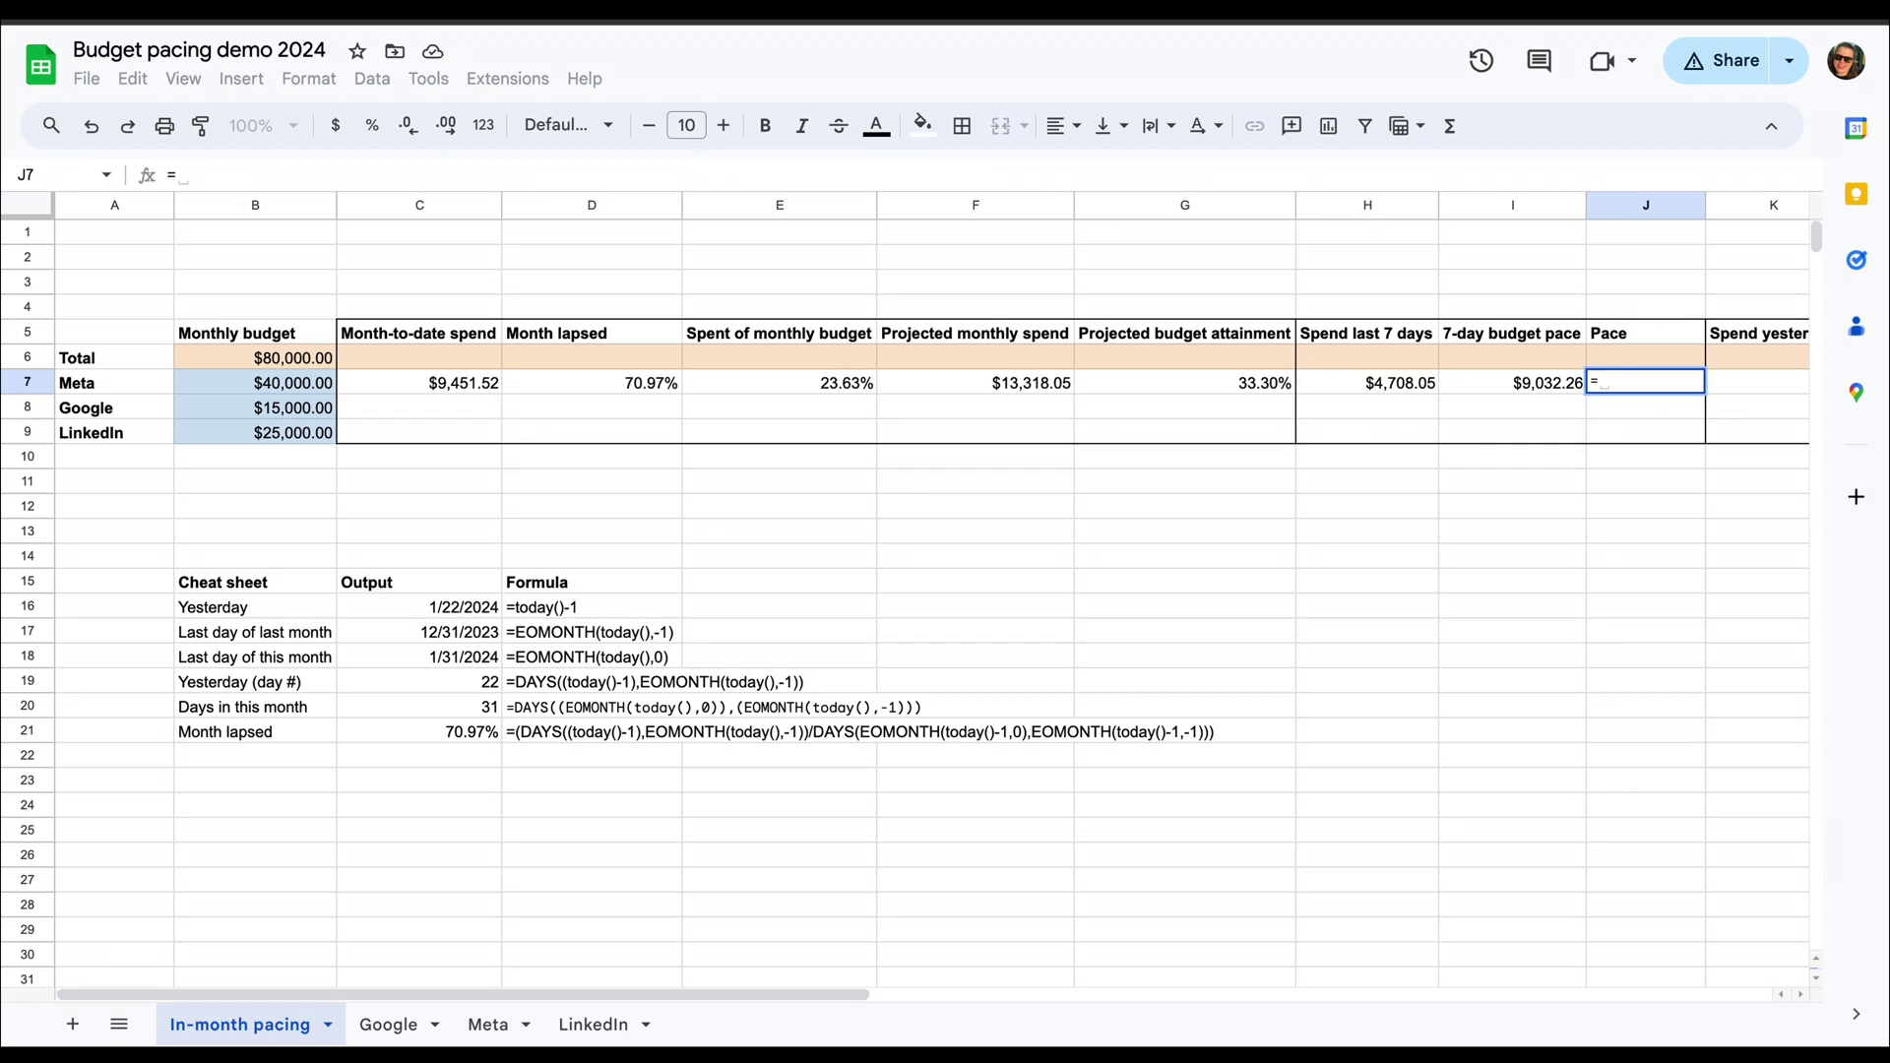
pyautogui.click(1382, 388)
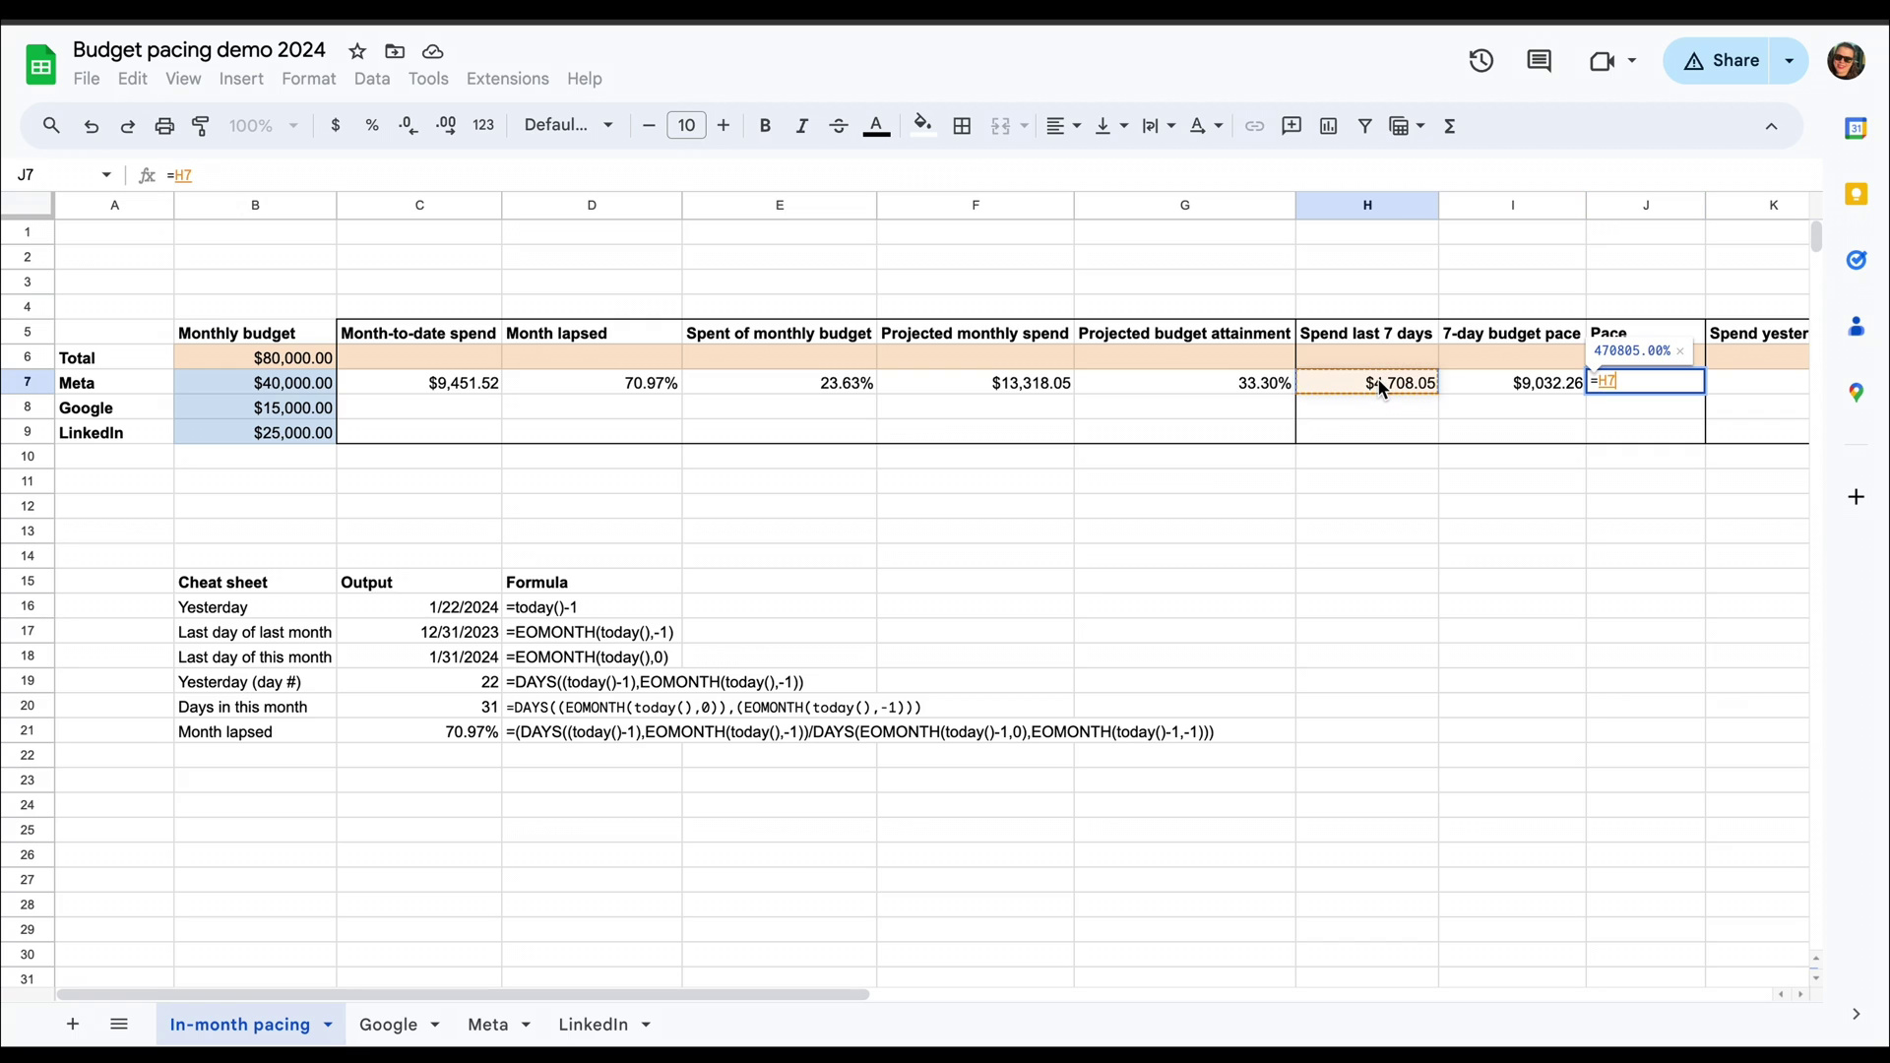
pyautogui.write('/')
pyautogui.click(1498, 394)
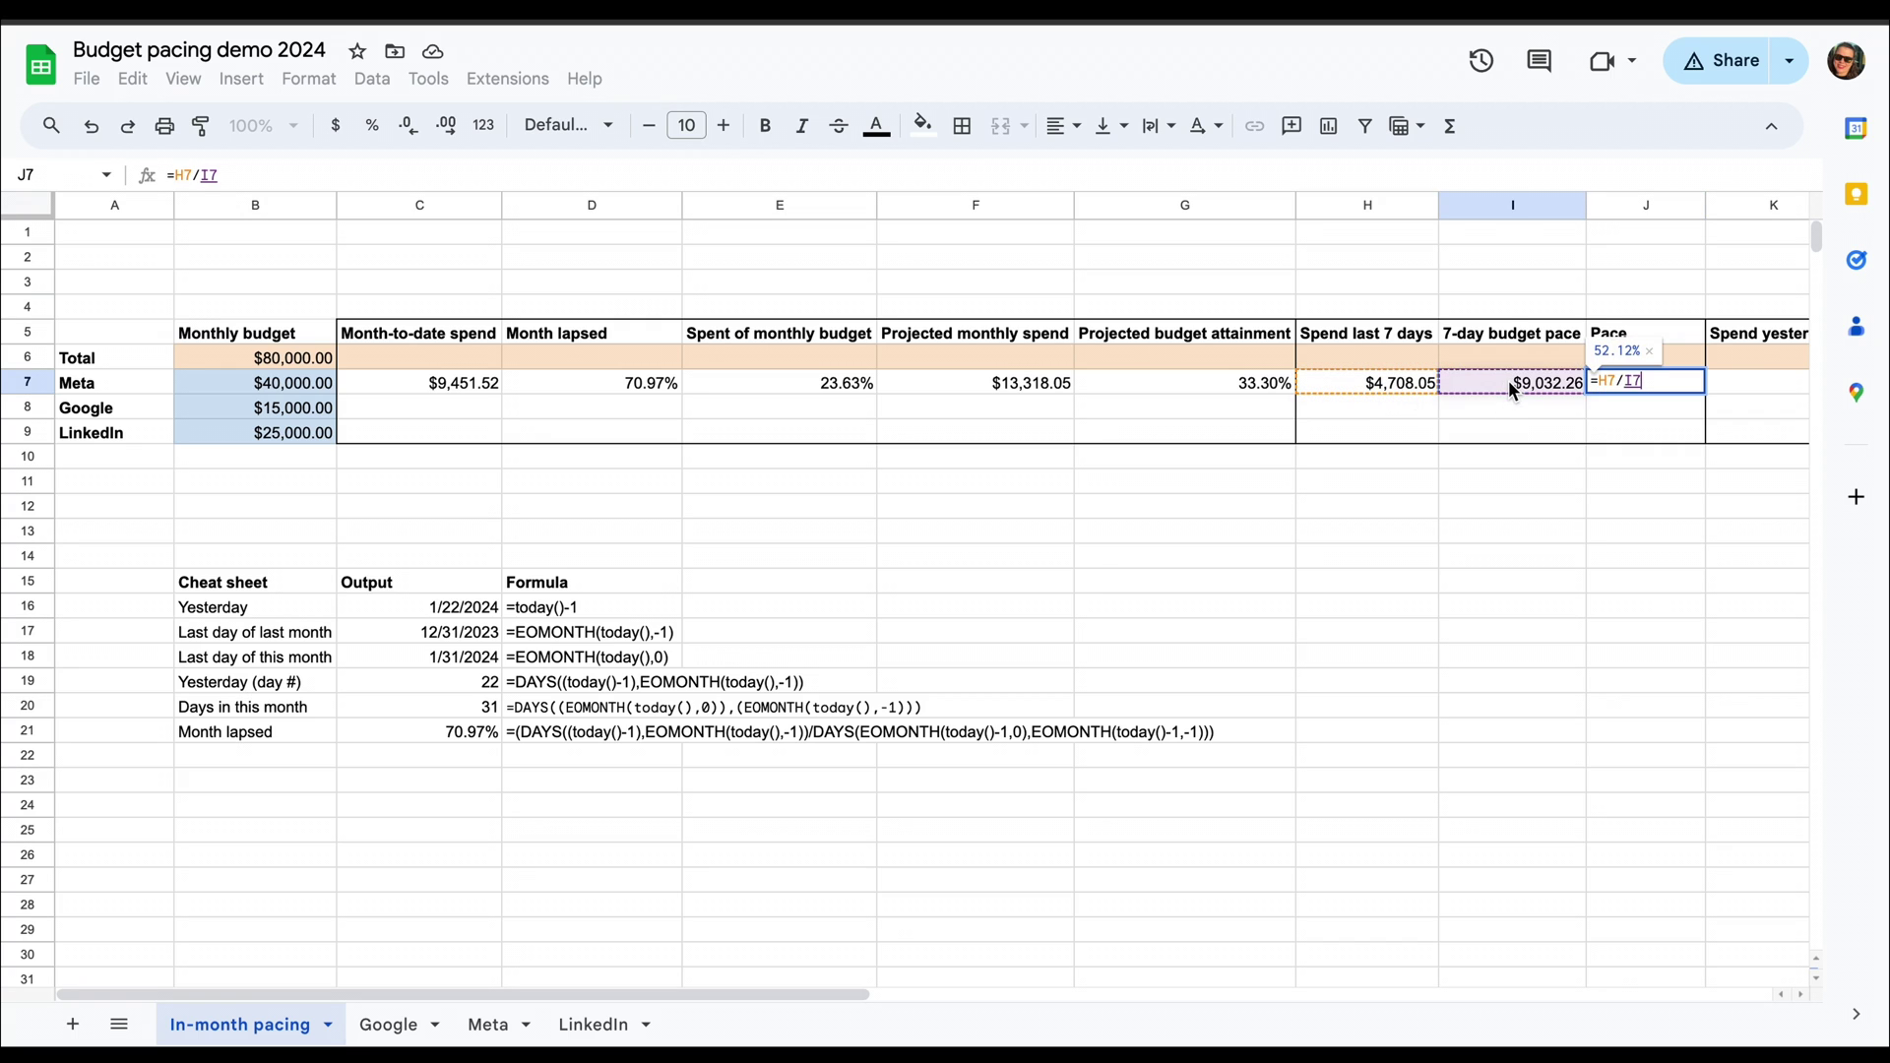
pyautogui.press('Return')
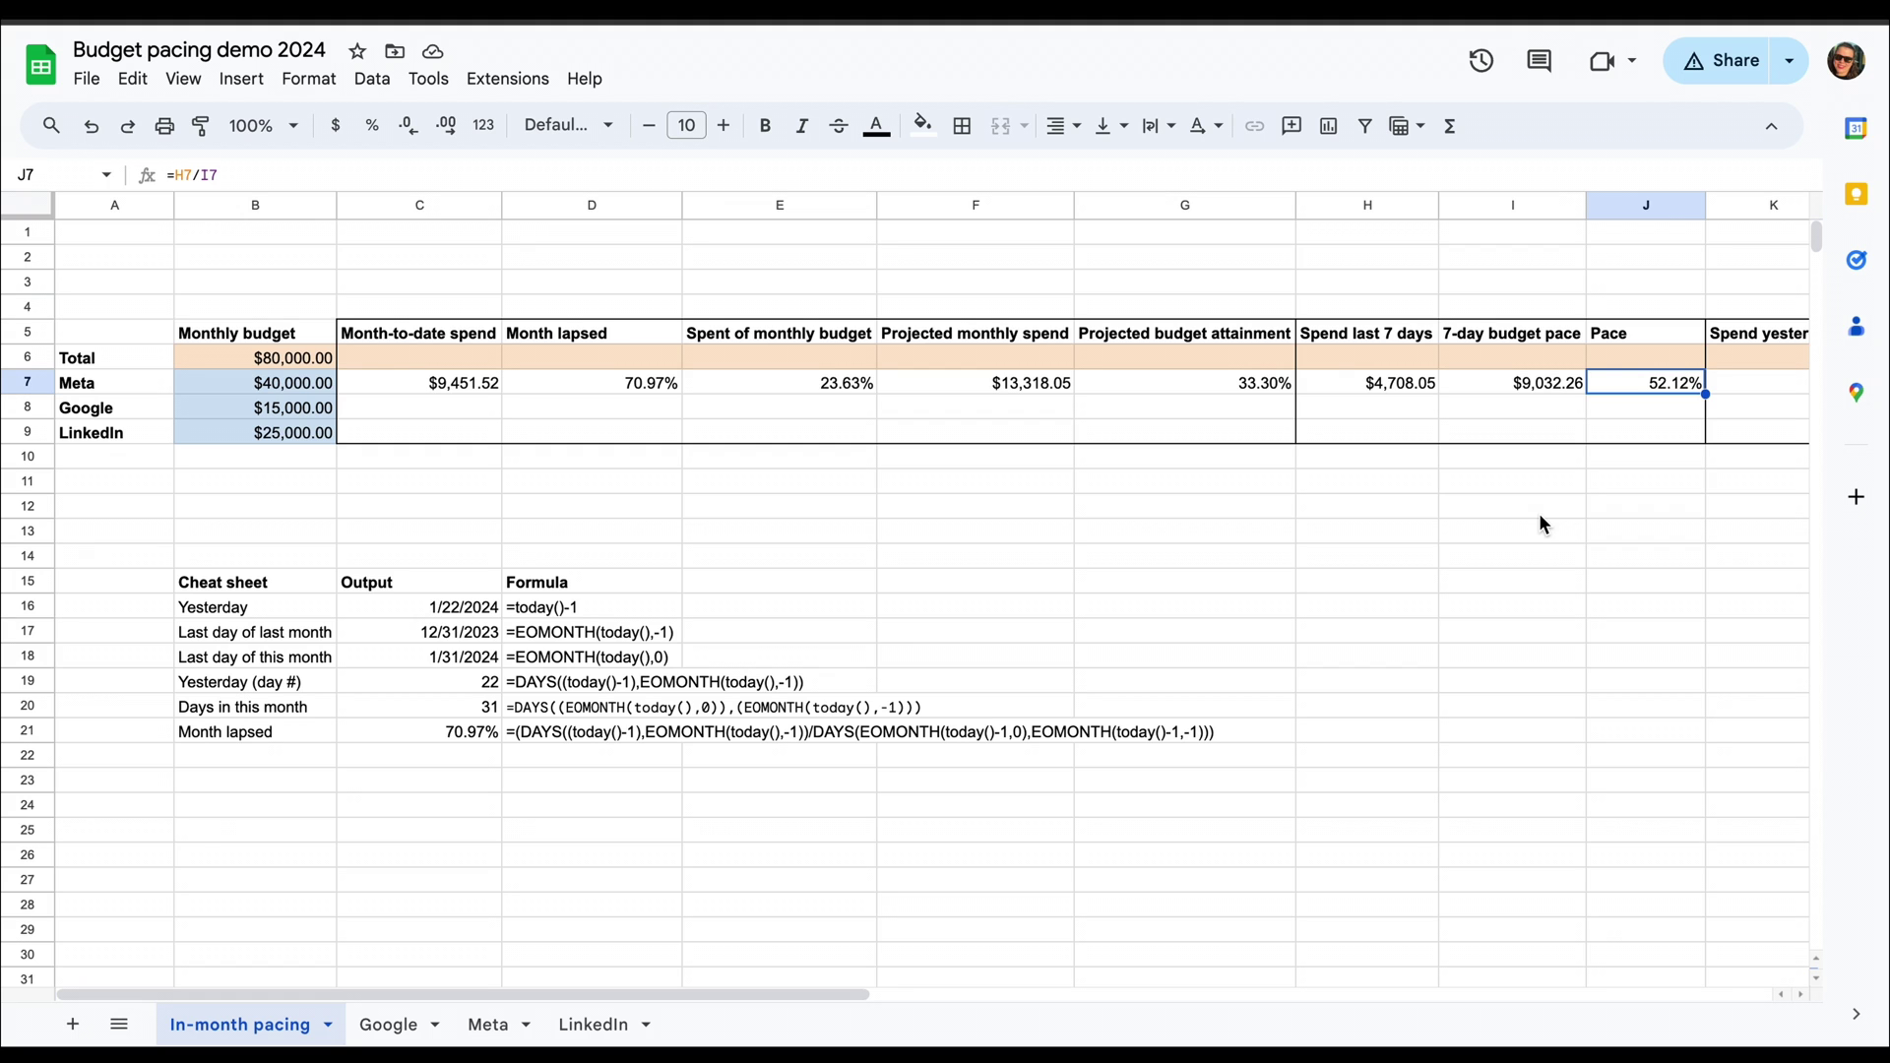
pyautogui.hscroll(2, 1543, 526)
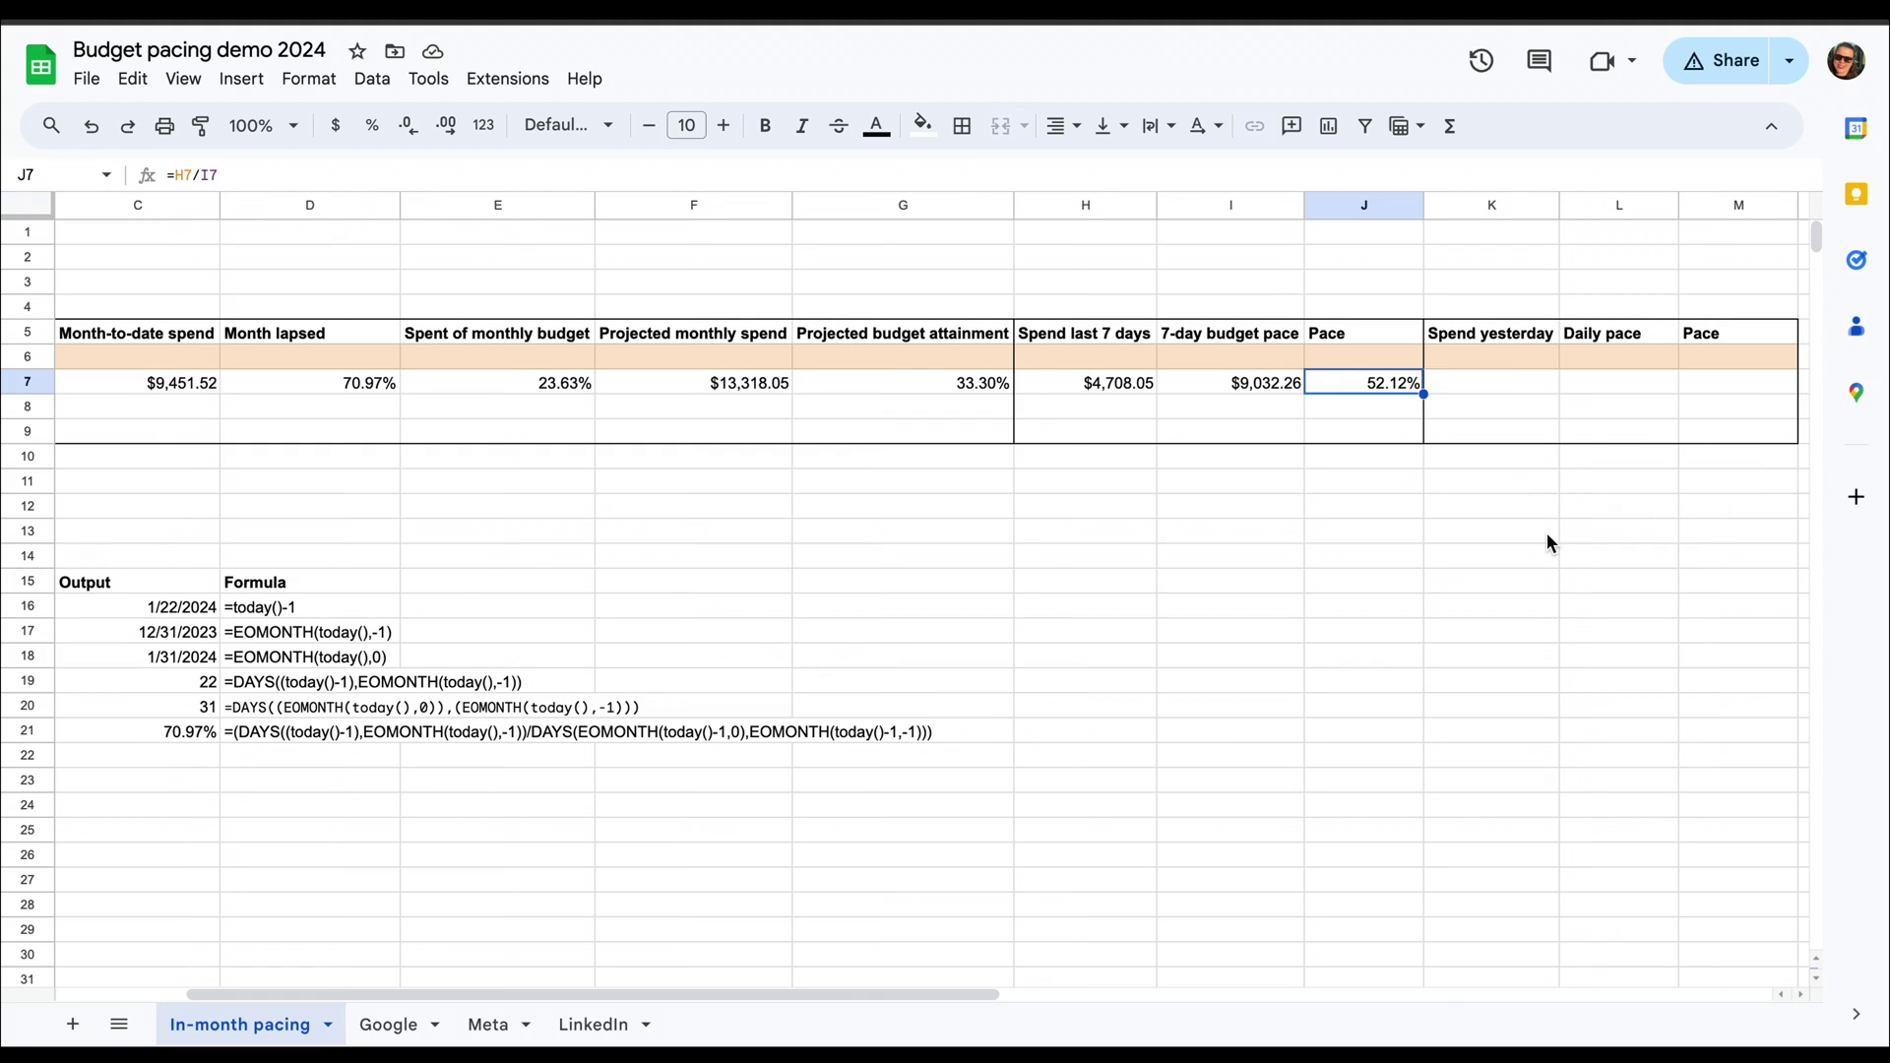
# - In K7, enter =VLOOKUP(today()-1,Meta!A:B,2,false) to show yesterday's spend of $699.32
pyautogui.click(1456, 382)
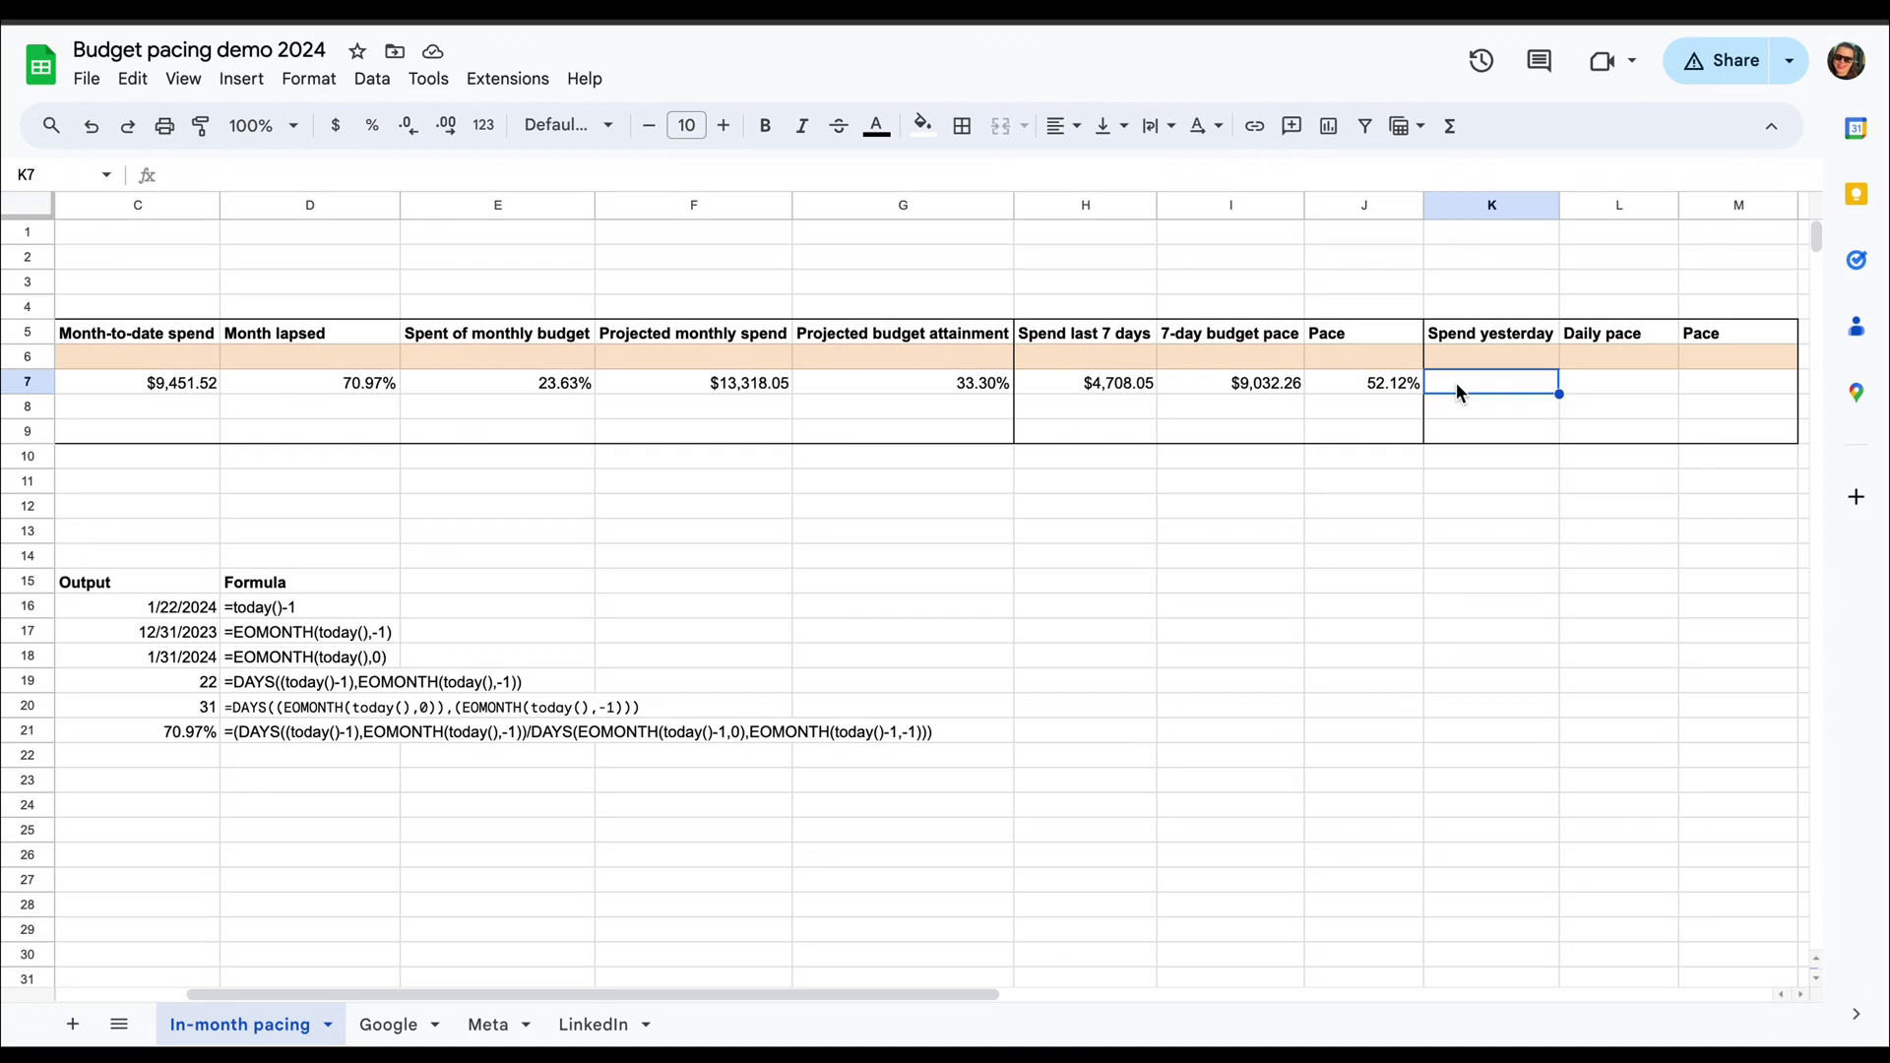
pyautogui.write('=vl')
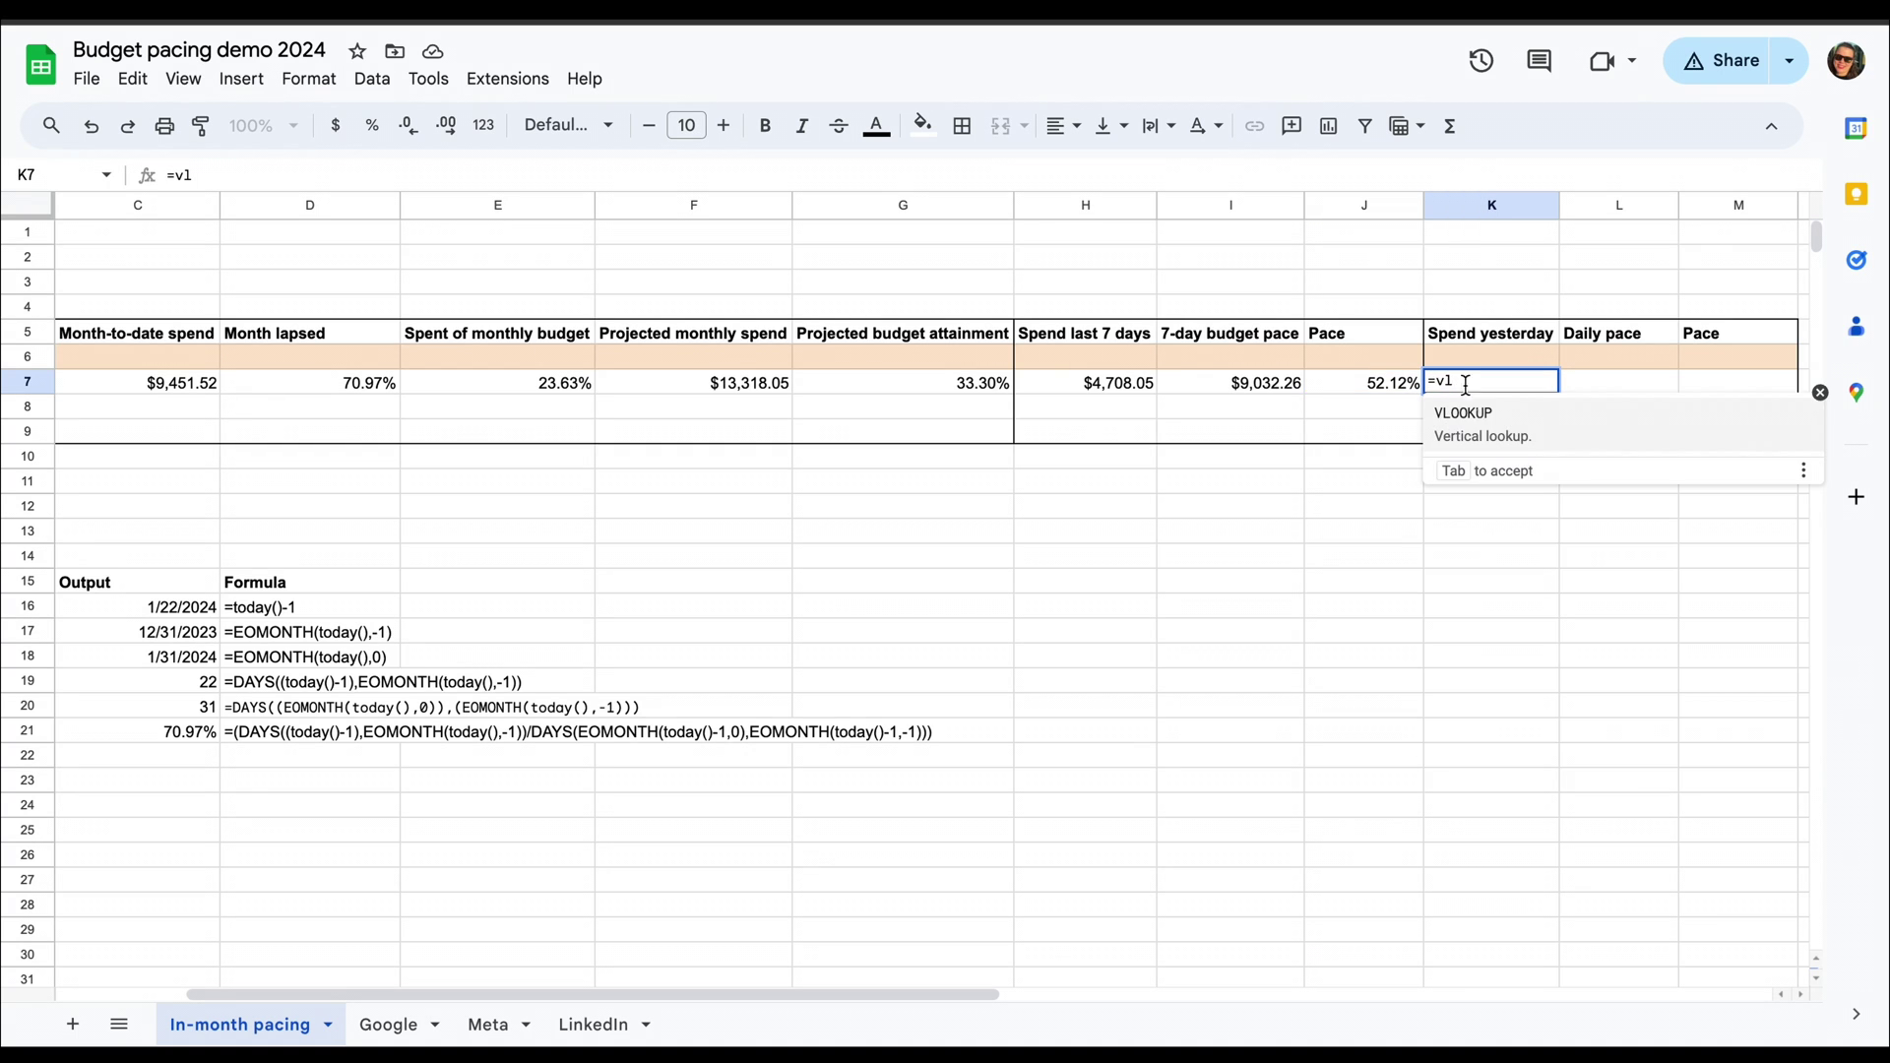
pyautogui.click(1490, 424)
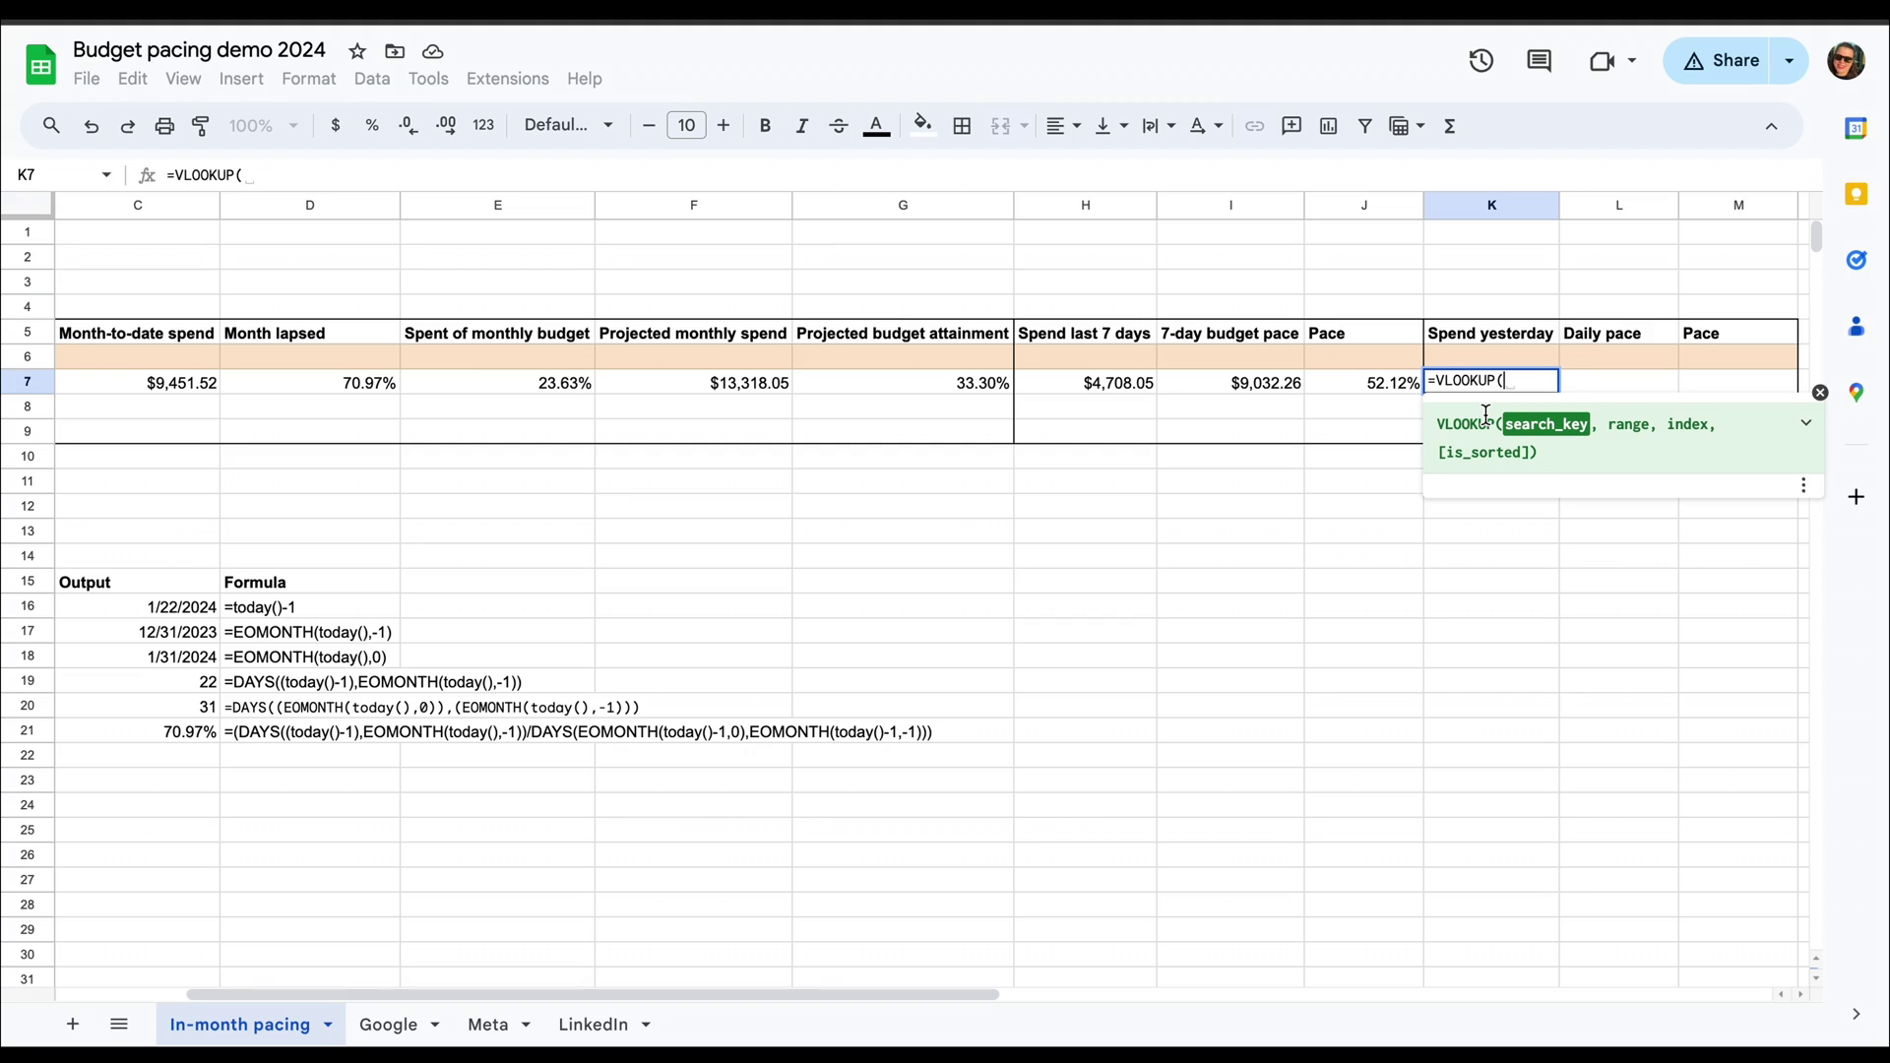
pyautogui.write('today')
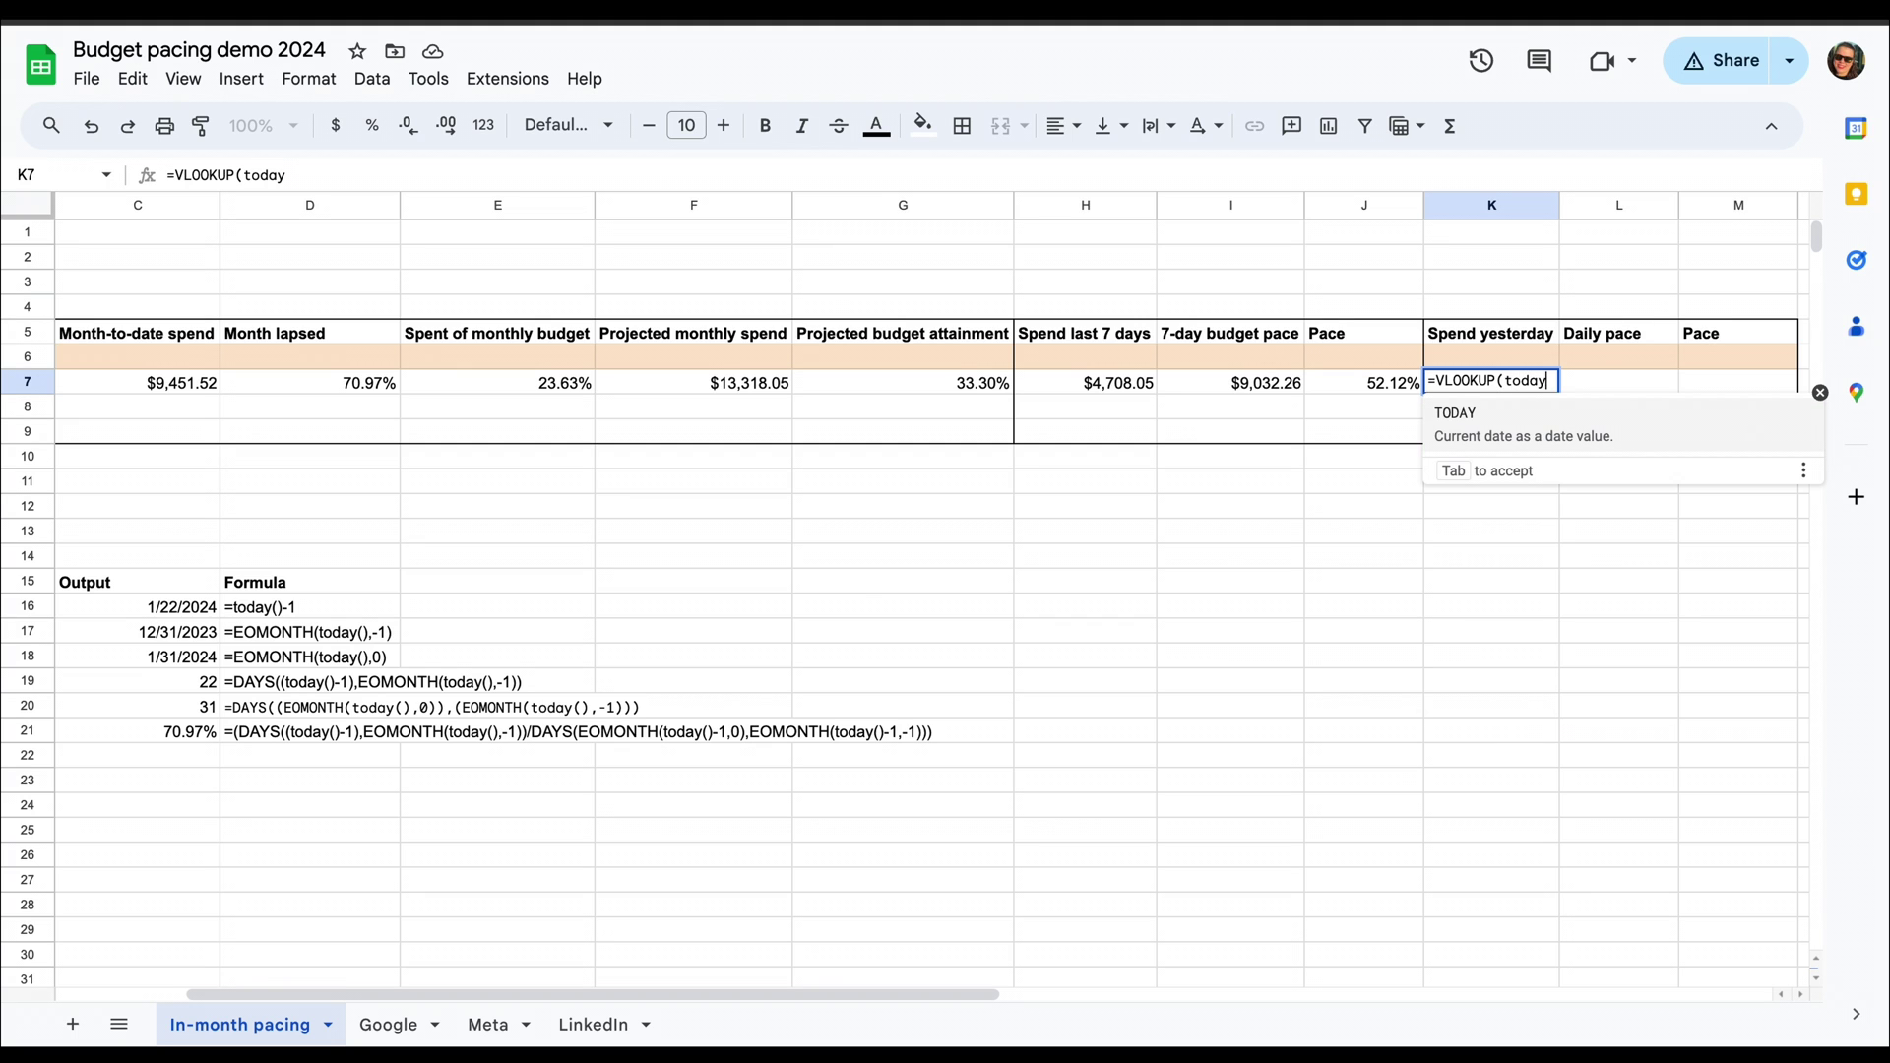
pyautogui.write('()')
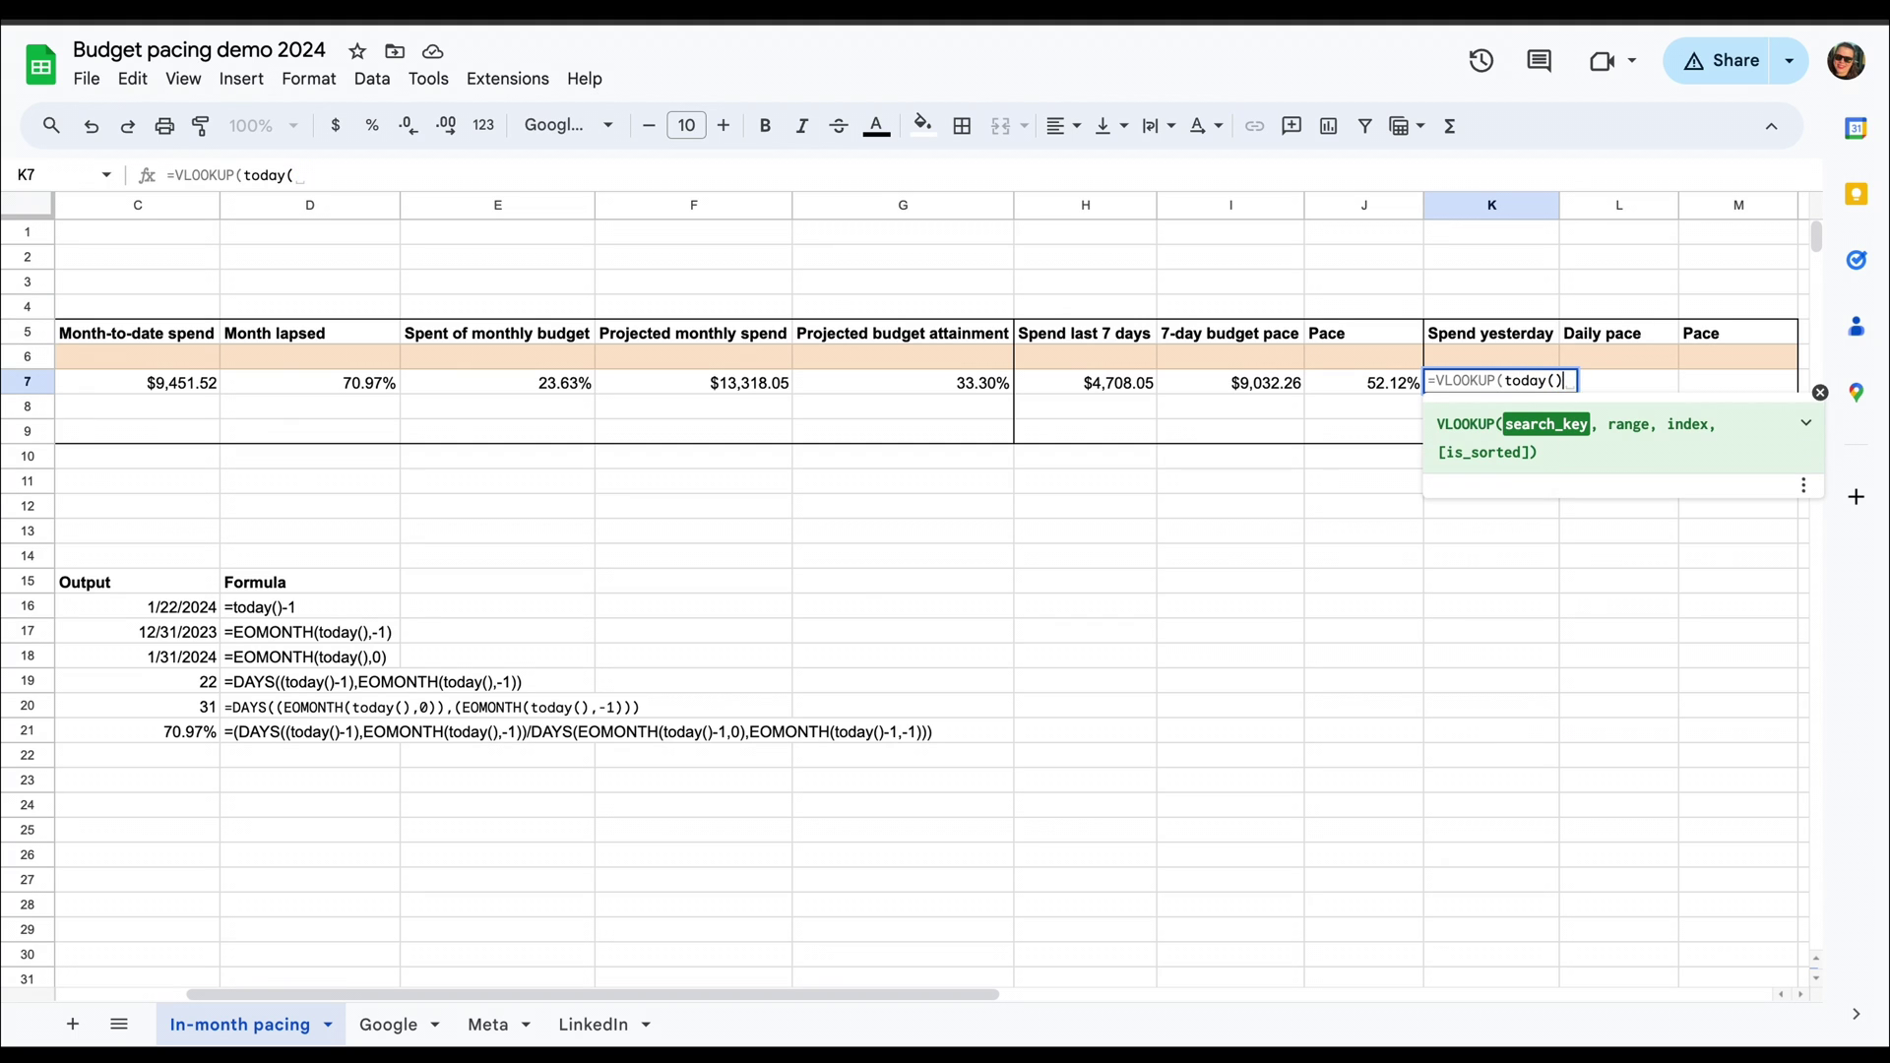
pyautogui.write('-1,')
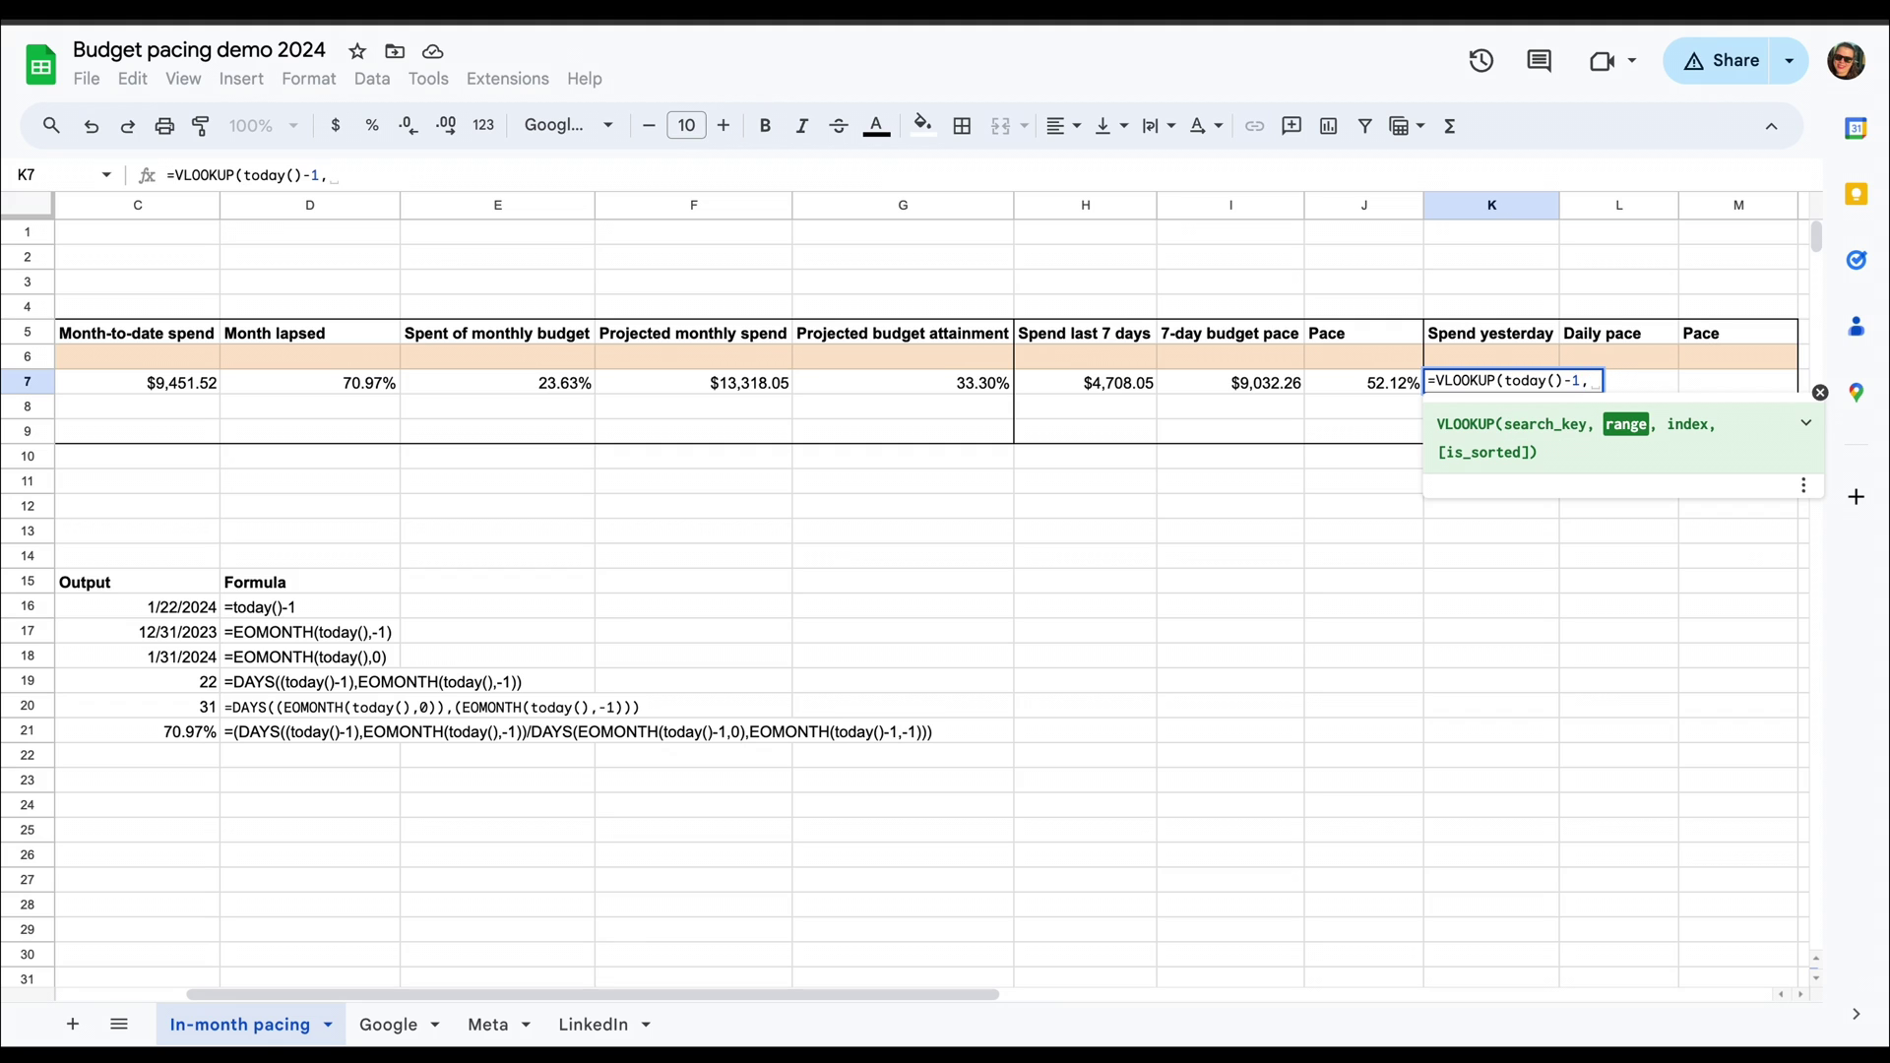
pyautogui.click(487, 1024)
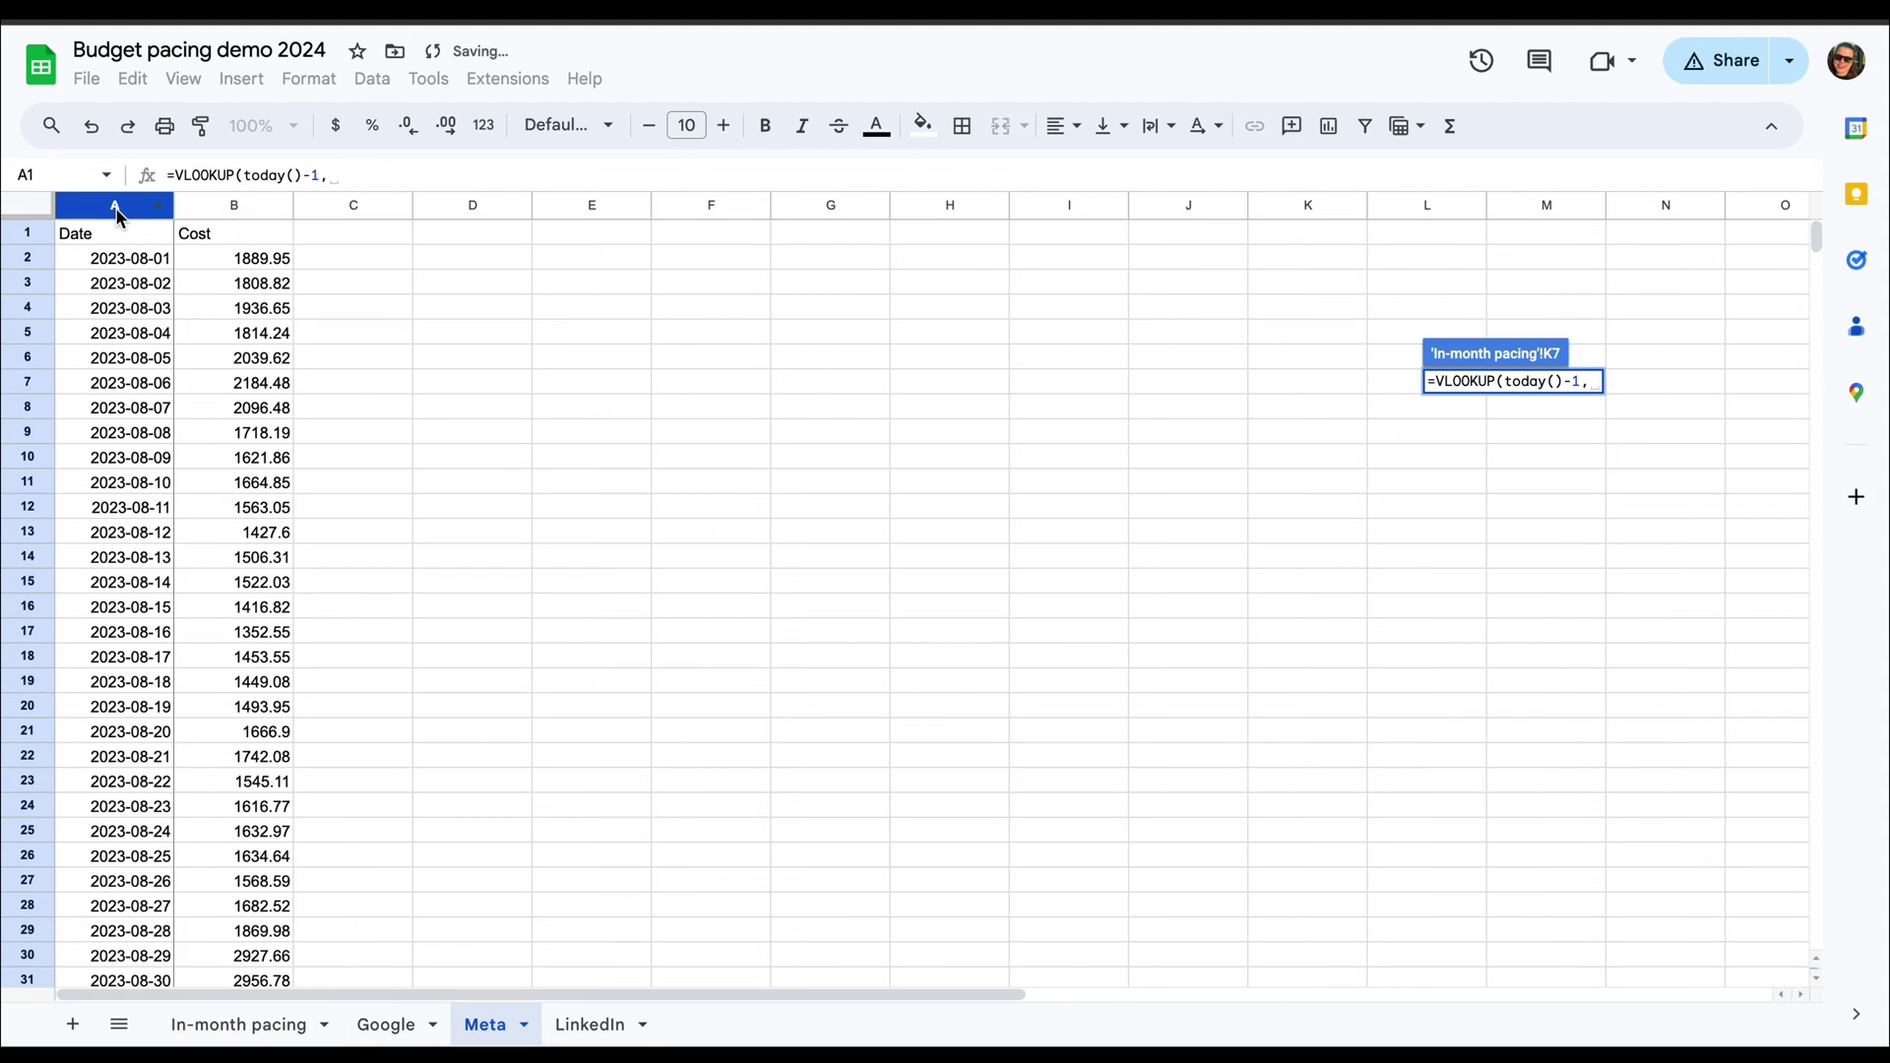
pyautogui.moveTo(118, 209); pyautogui.dragTo(220, 215)
pyautogui.write(',')
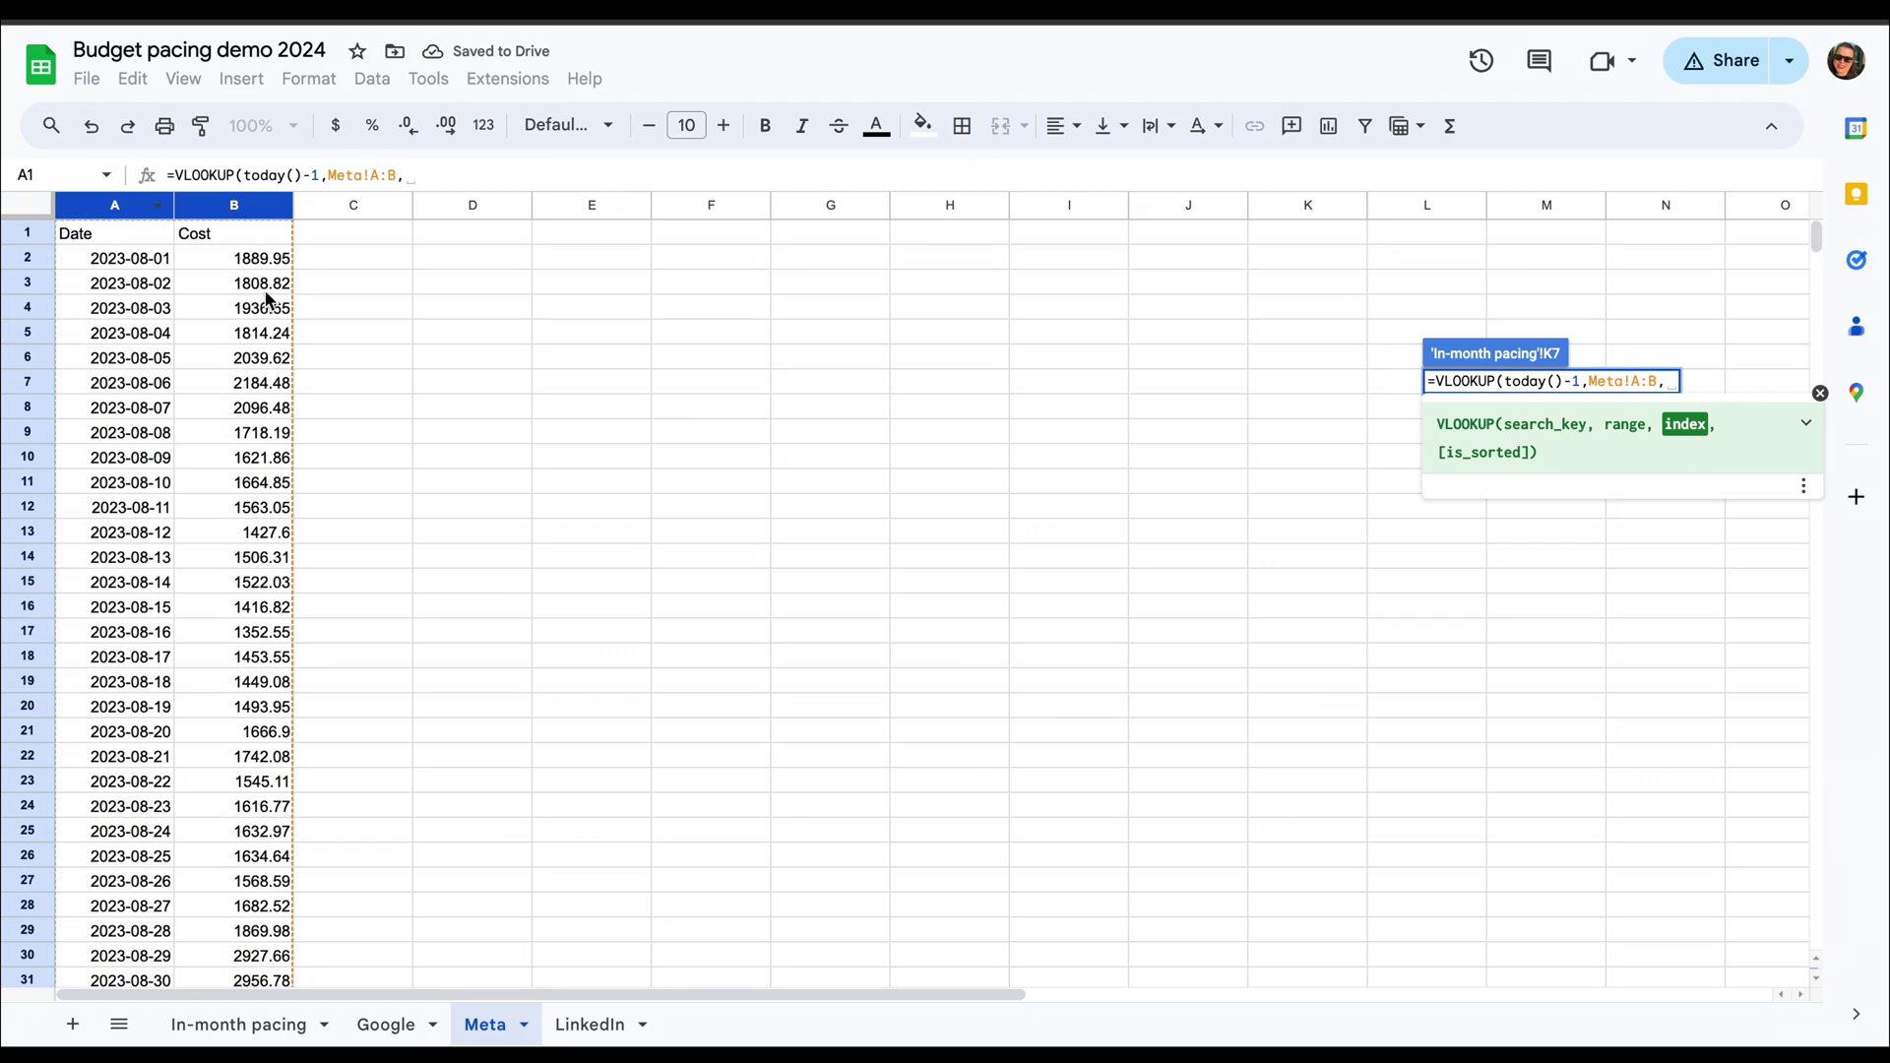
pyautogui.write('2')
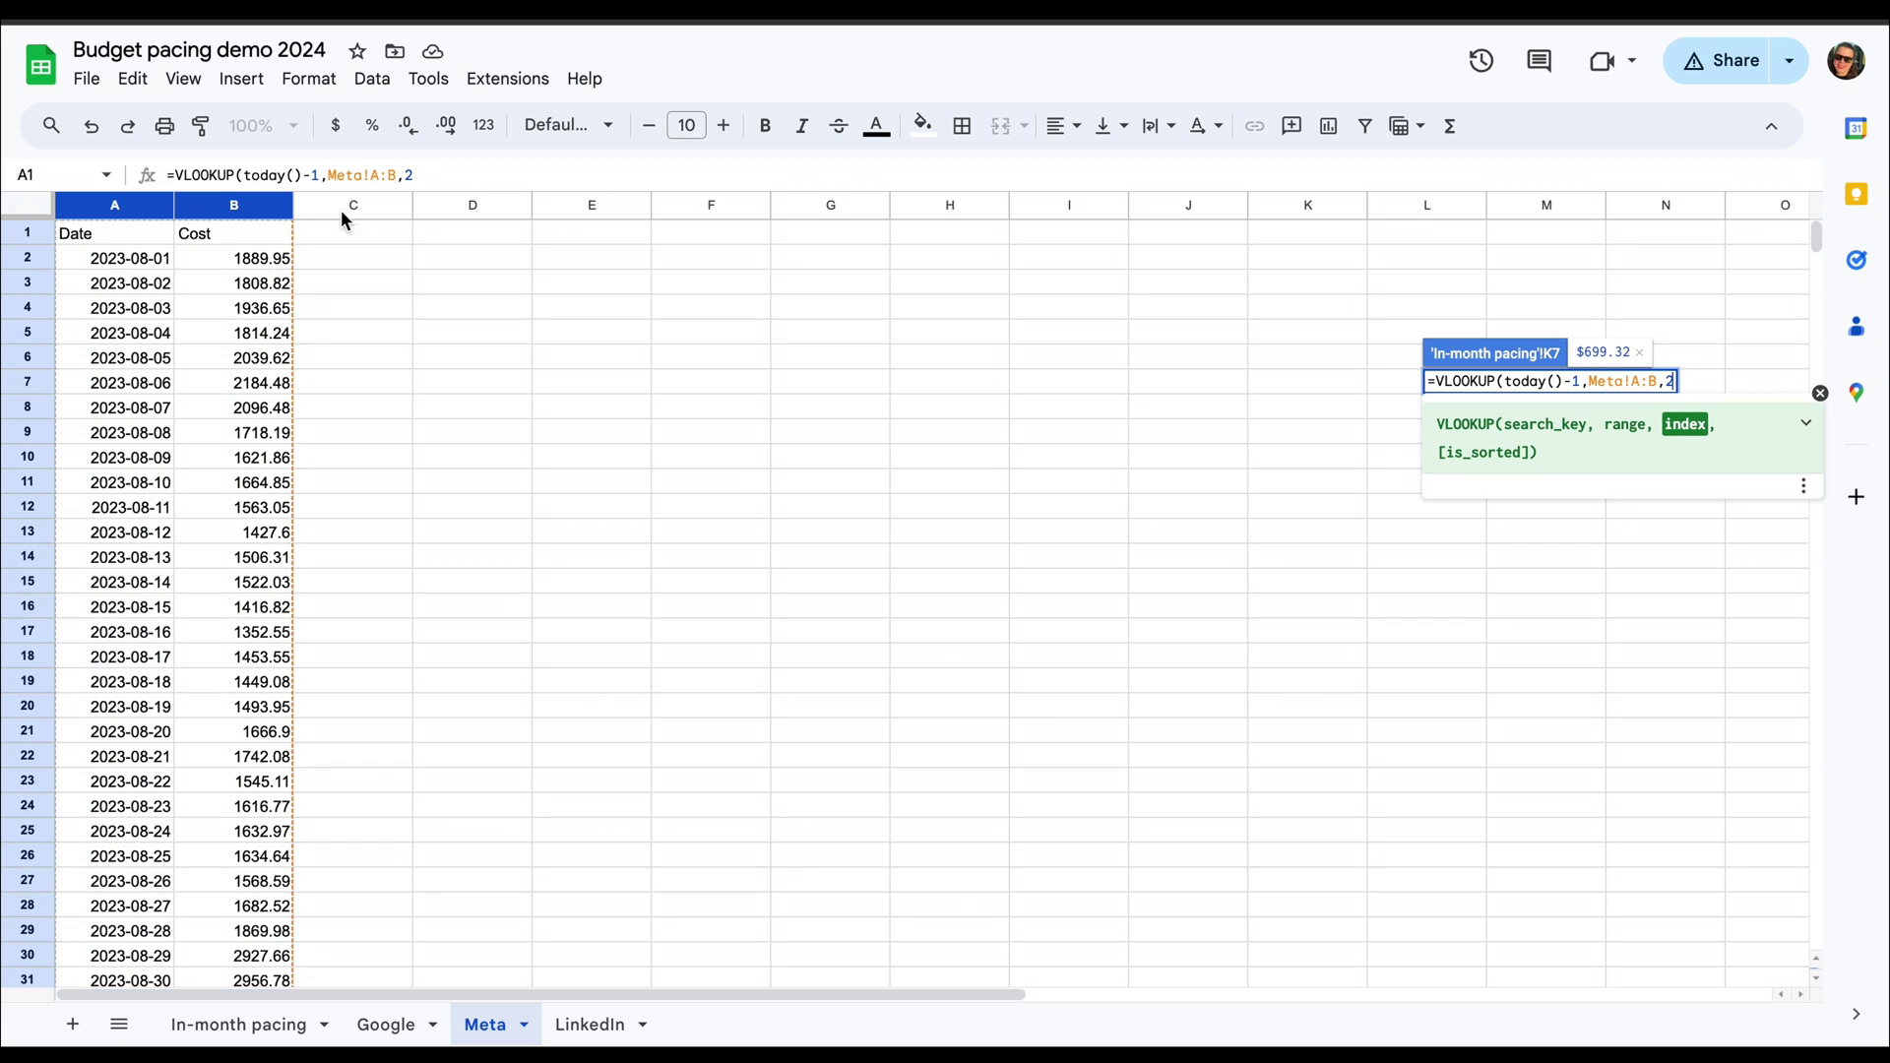
pyautogui.click(433, 177)
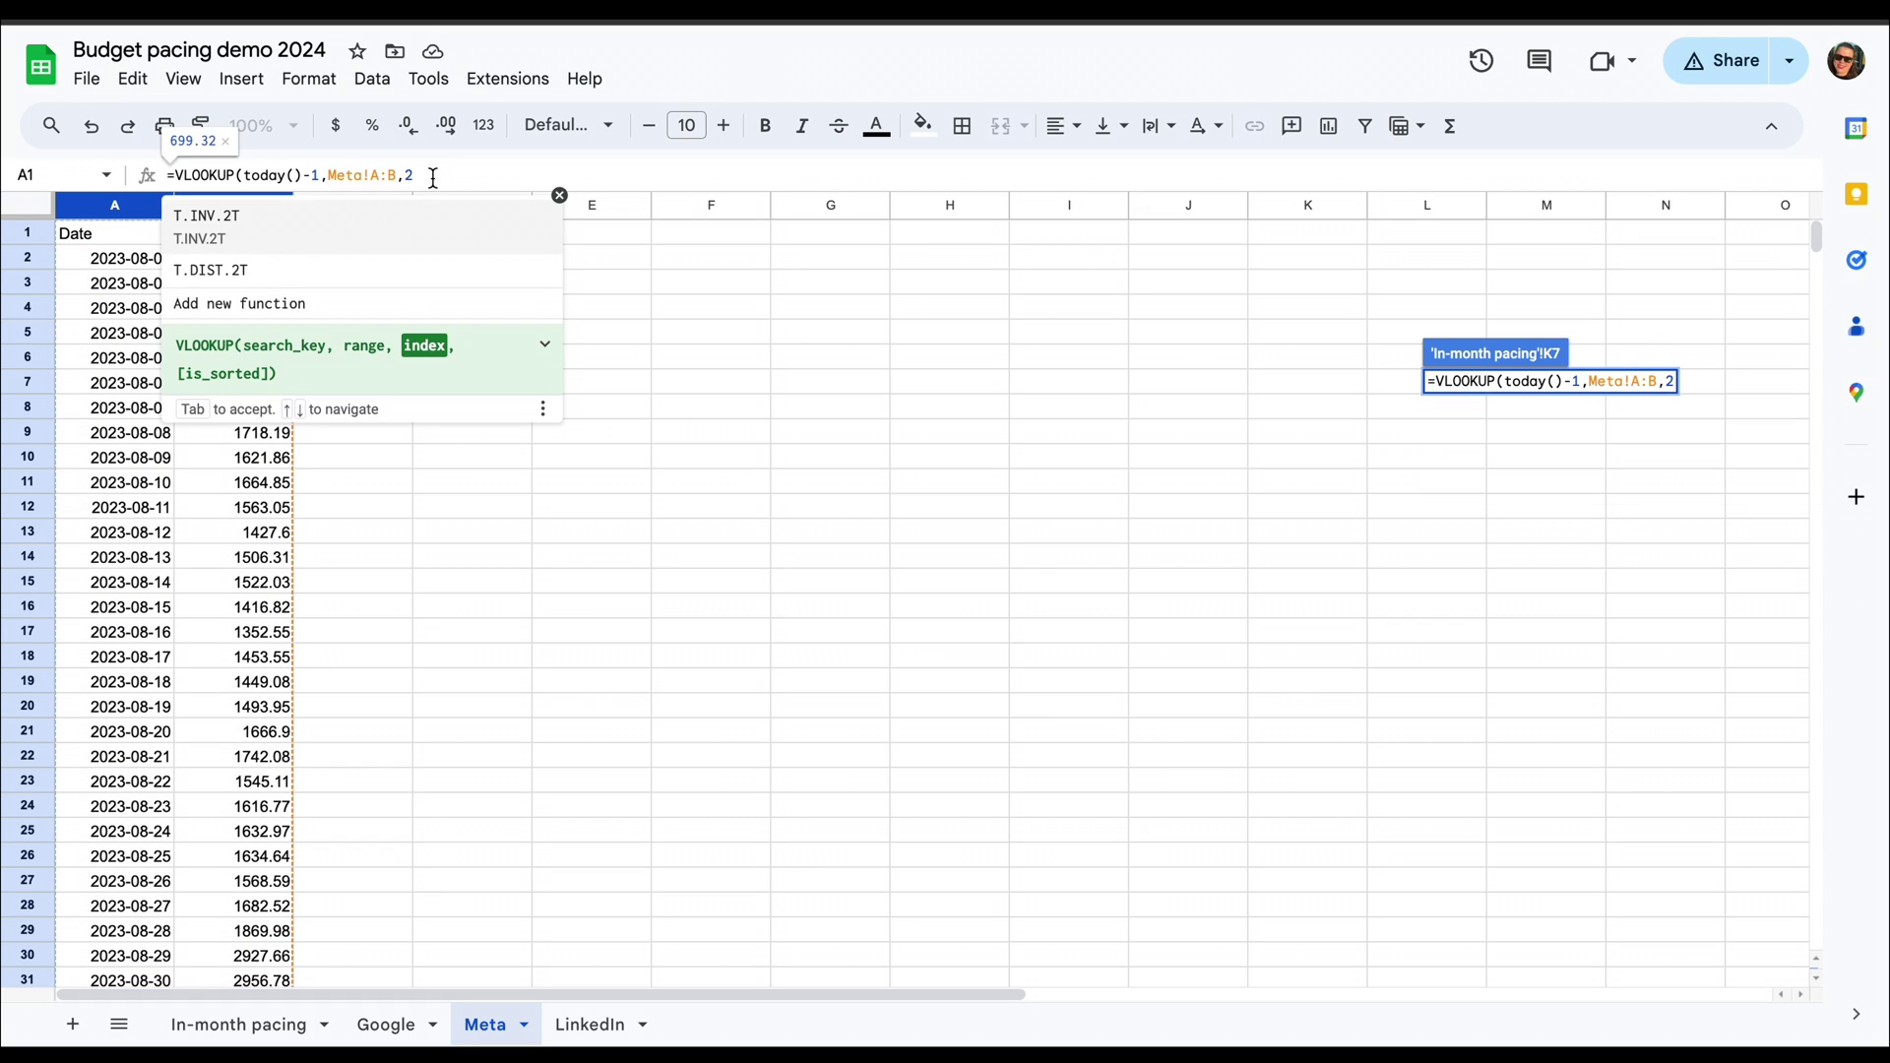
pyautogui.write(',false')
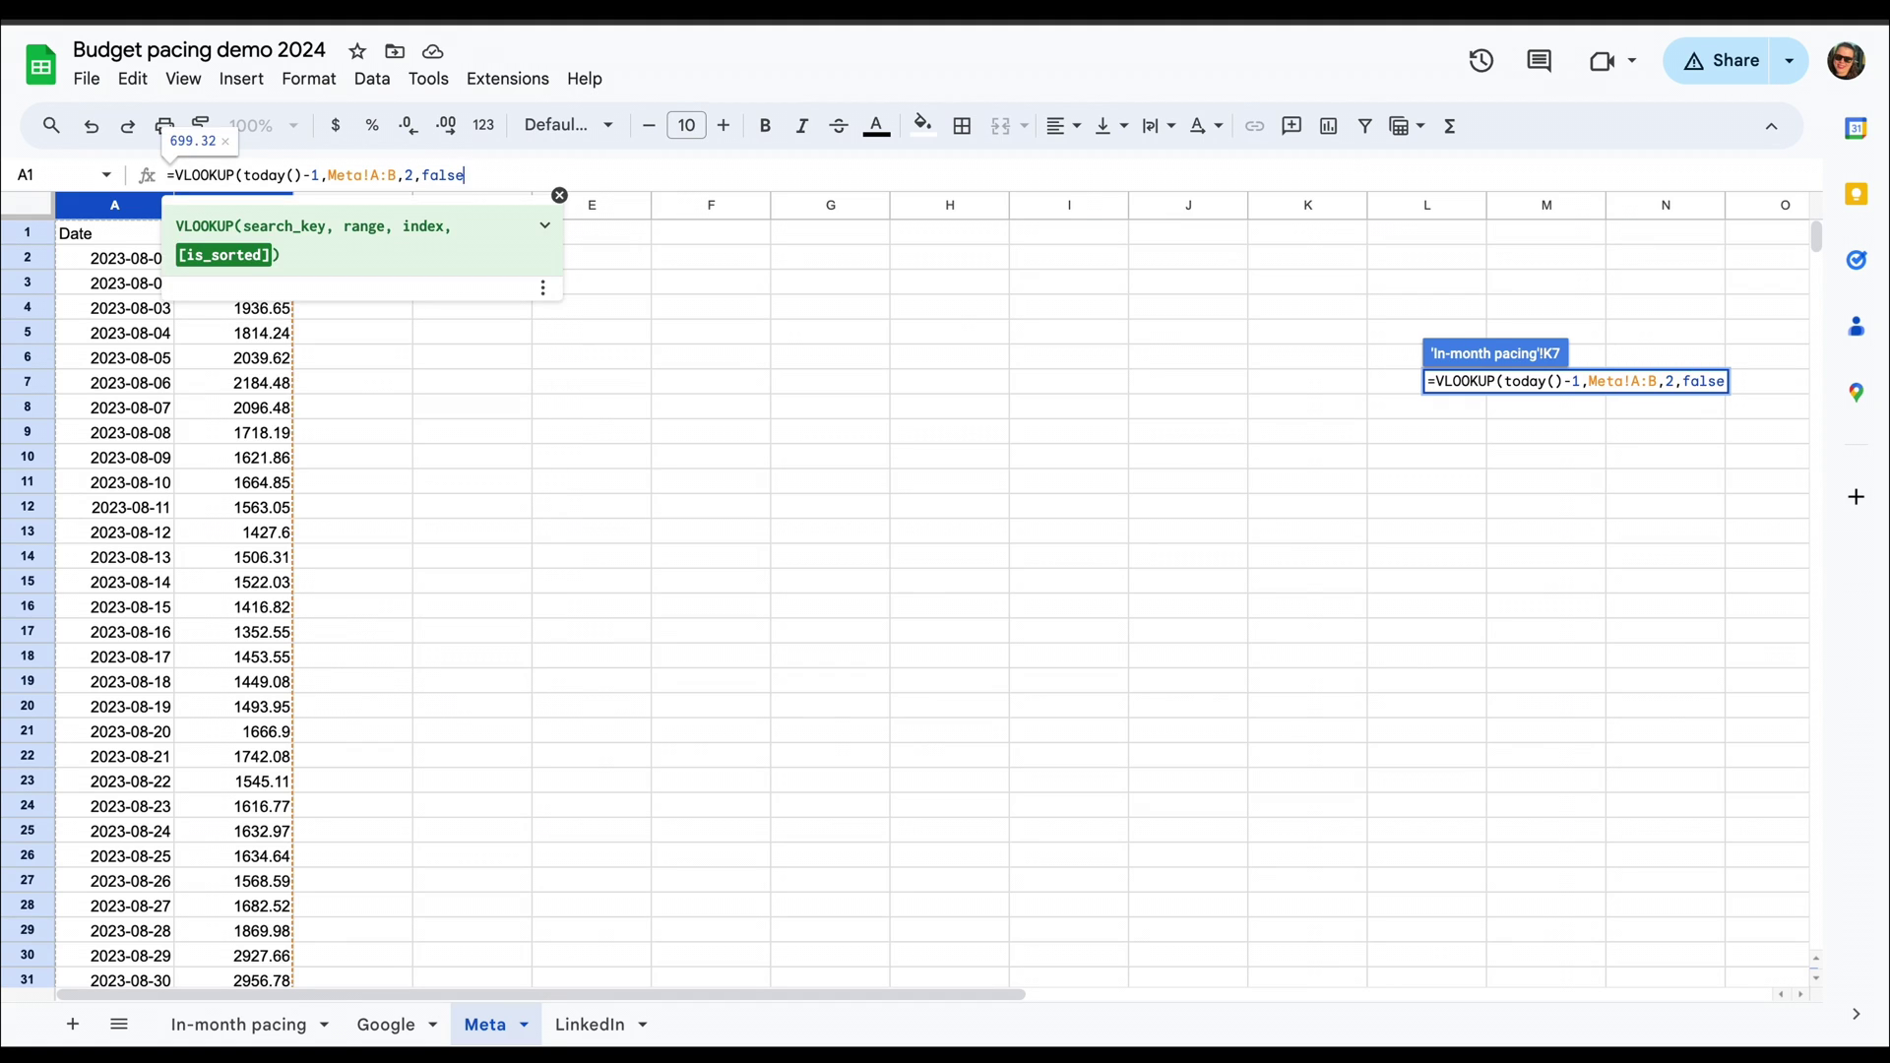
pyautogui.press('Return')
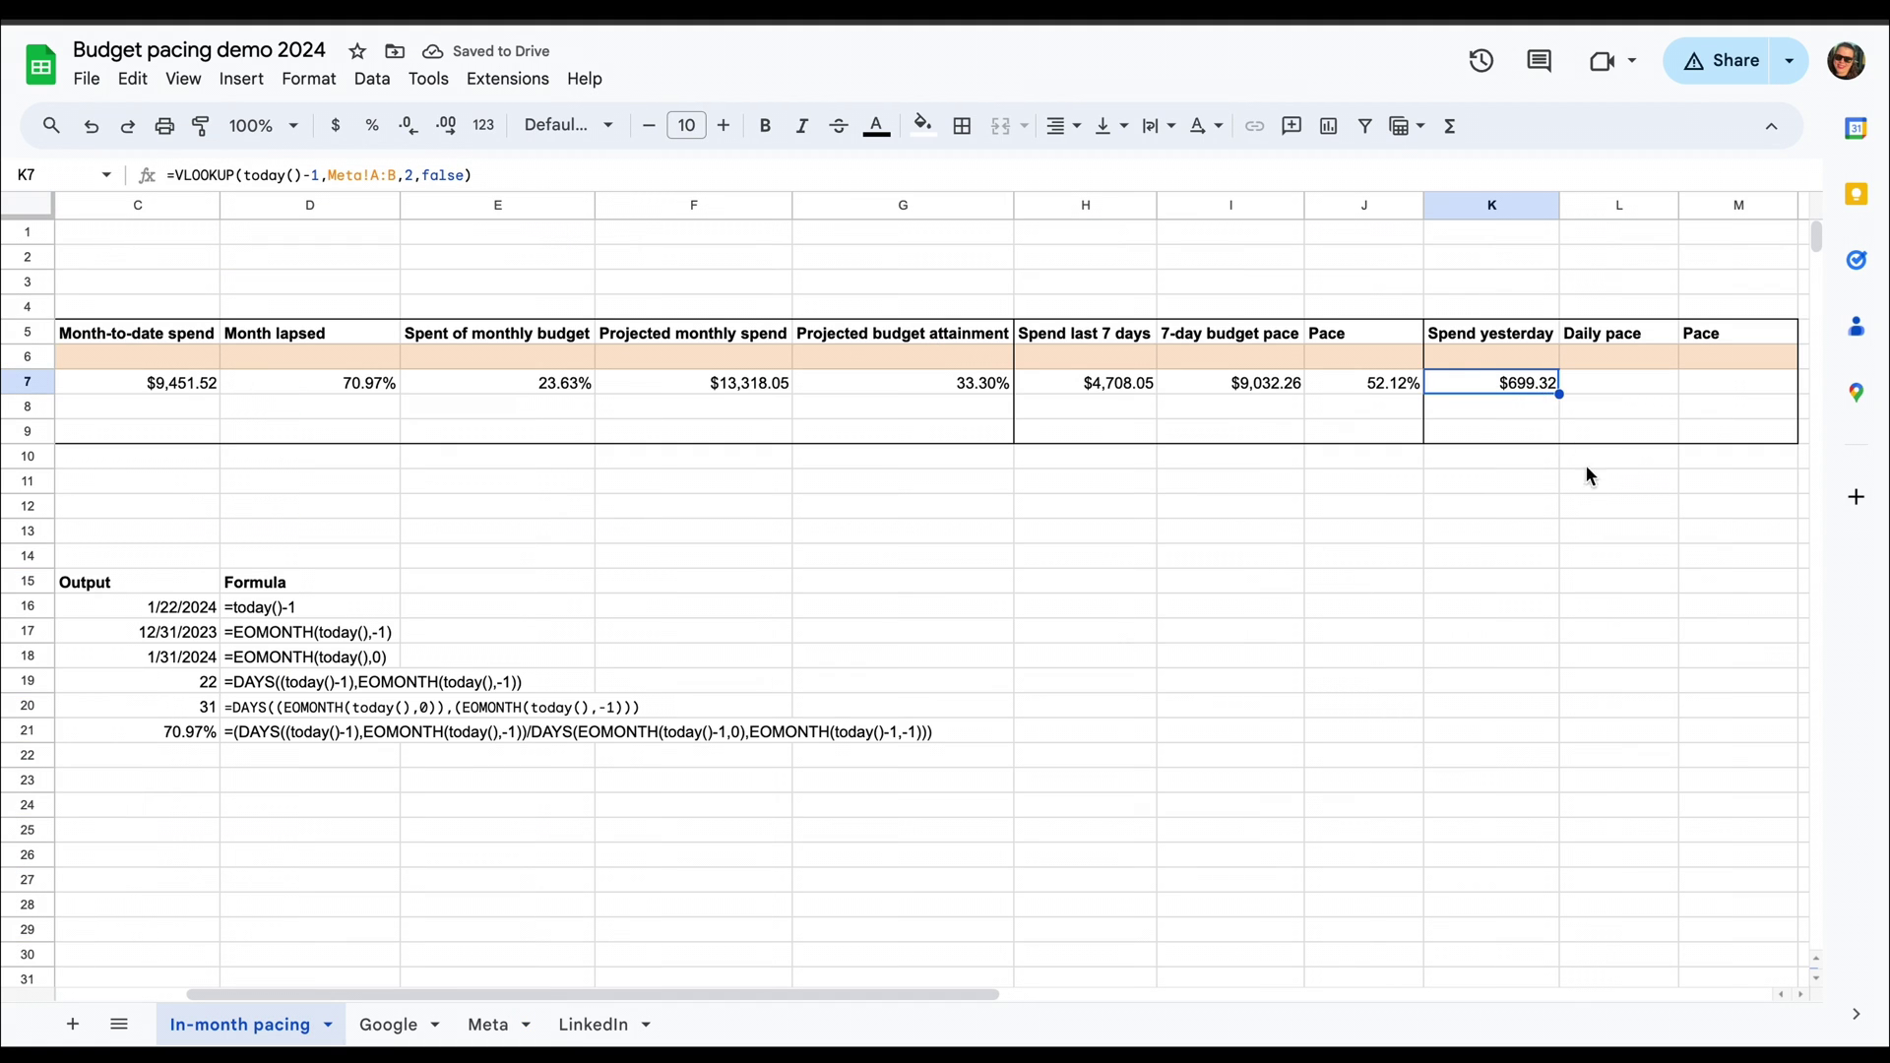
pyautogui.click(1616, 389)
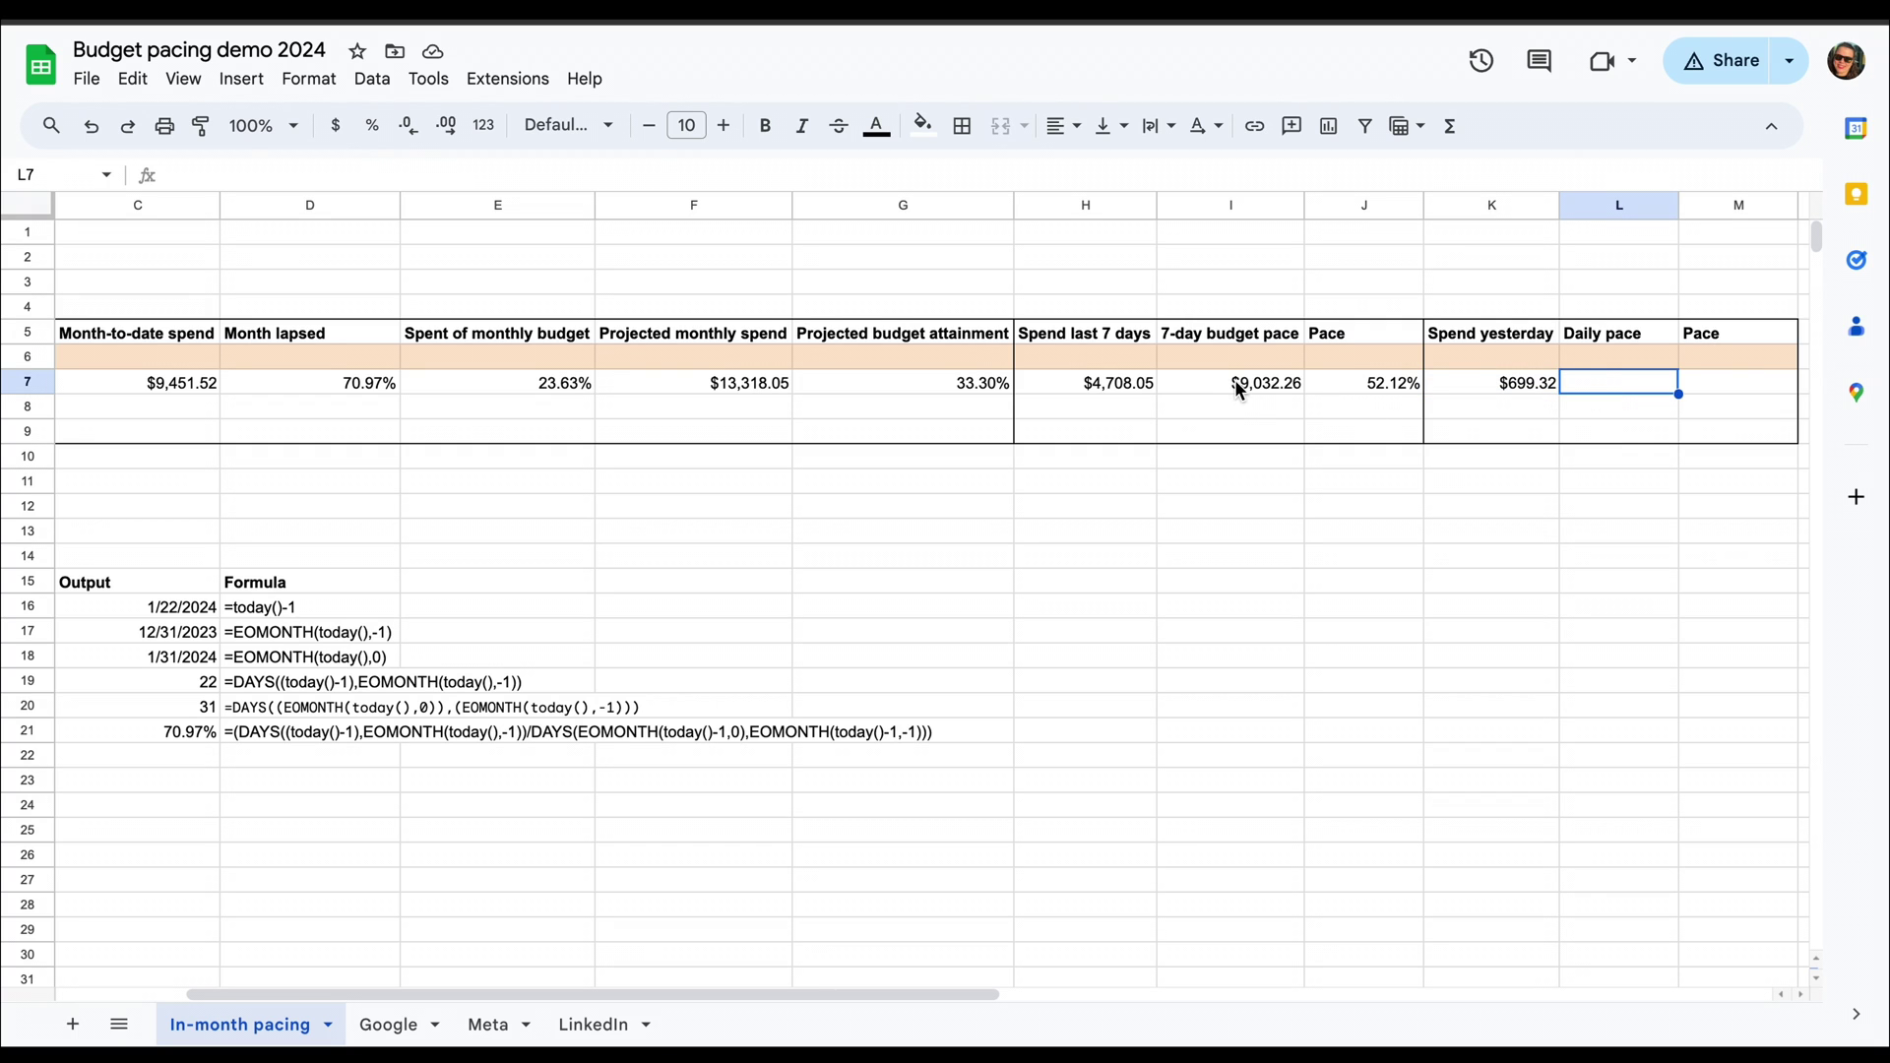
# - Paste the DAYS/EOMONTH budget formula into L7 without the *7, giving a $1,290.32 daily pace
pyautogui.write('=(DAYS((today()-1),EOMONTH(today(),-1))/DAYS(EOMONTH(today()-1,0),EOMONTH(today()-1,-1)))')
pyautogui.press('Escape')
pyautogui.click(1656, 576)
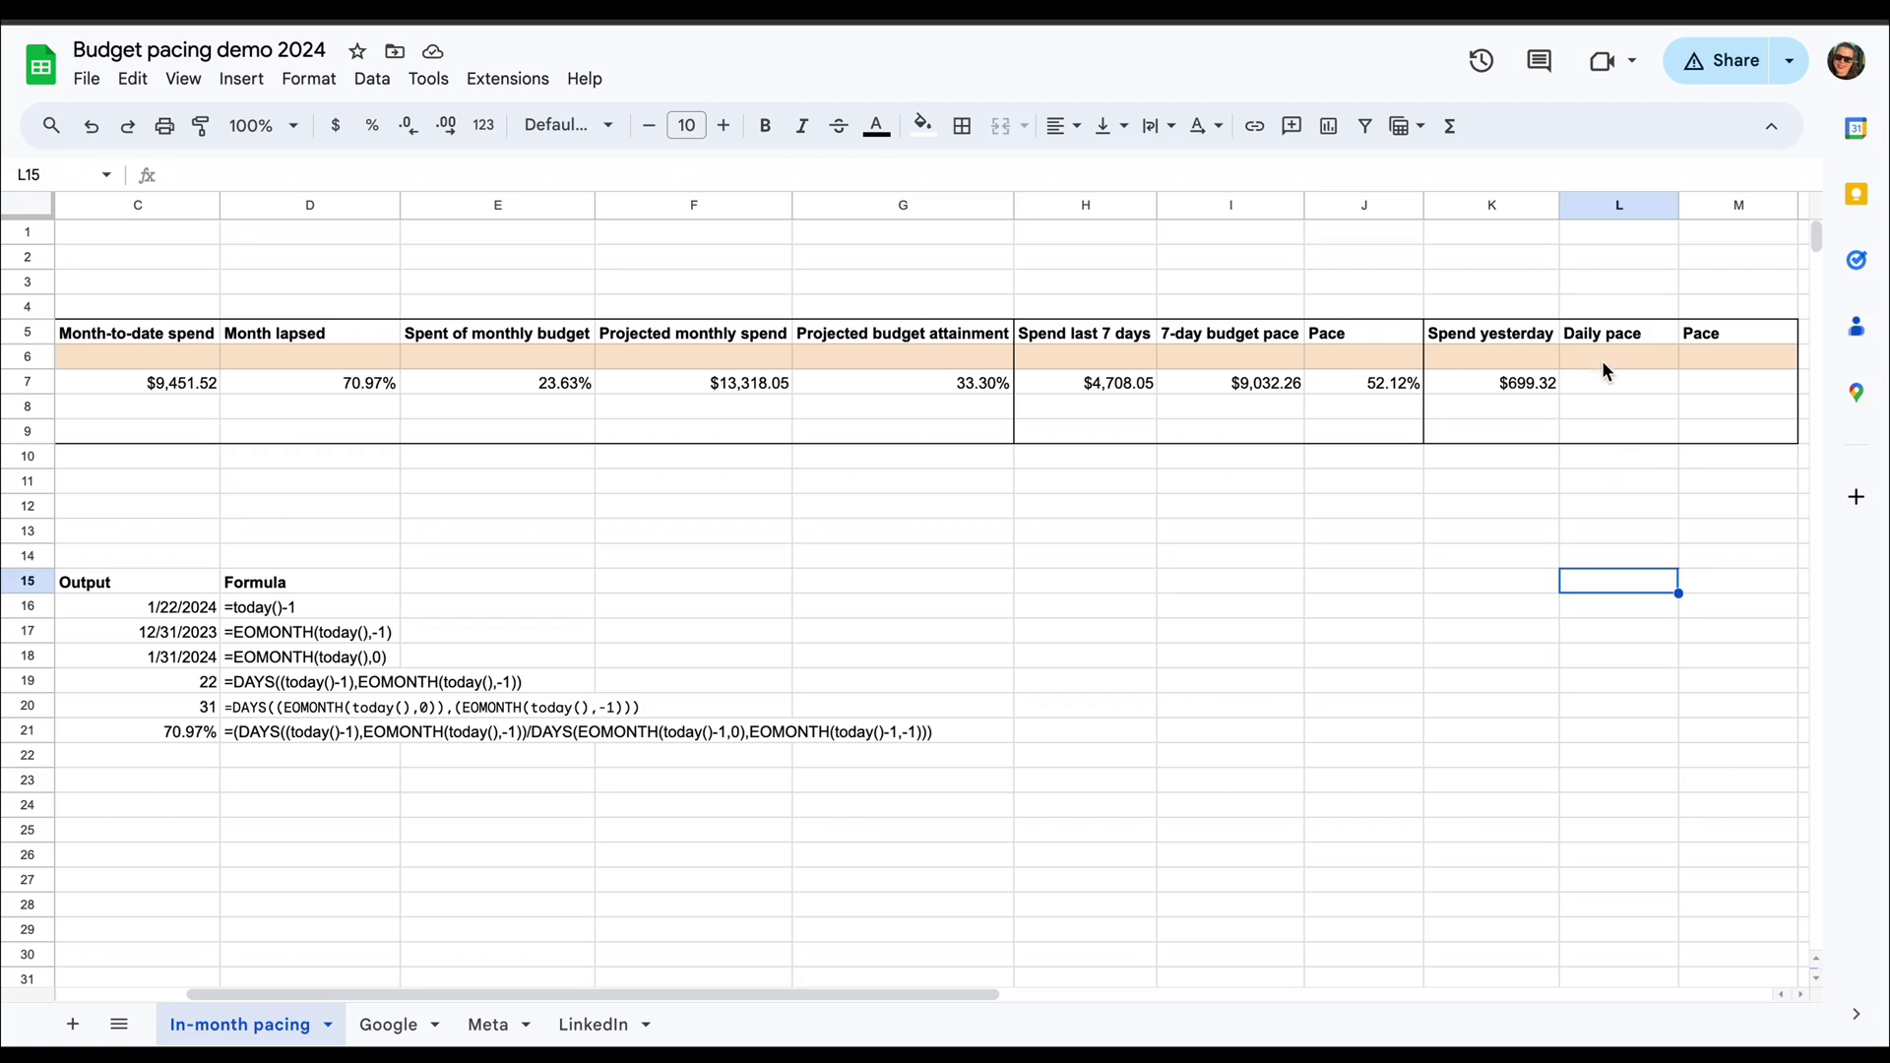
pyautogui.click(1603, 374)
pyautogui.click(661, 173)
pyautogui.write('=(B7/(DAYS(EOMONTH(today()-1,0),EOMONTH(today()-1,-1))))*7')
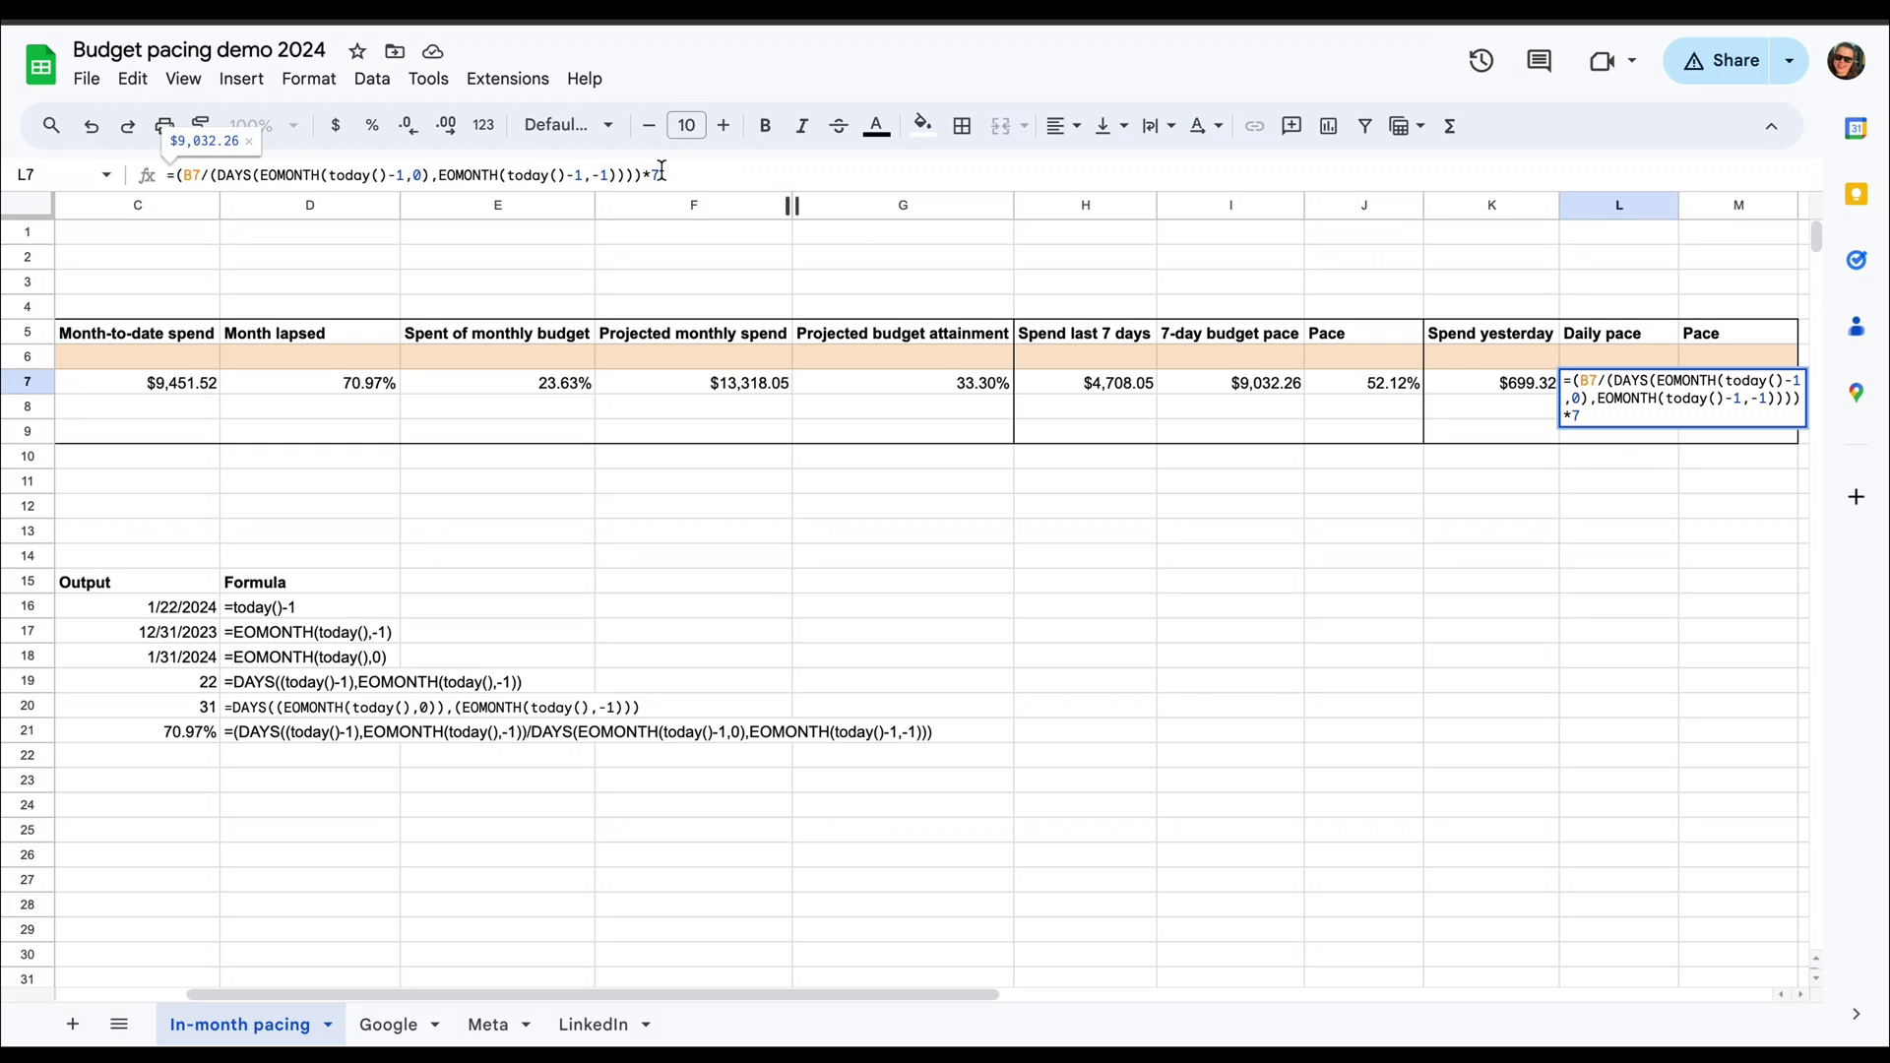
pyautogui.press('Home')
pyautogui.press('Right')
pyautogui.press('Delete')
pyautogui.press('End')
pyautogui.press('BackSpace')
pyautogui.press('BackSpace')
pyautogui.press('BackSpace')
pyautogui.press('Return')
# - Set Meta's Pace in M7 to =K7/L7, showing 54.20%
pyautogui.click(1645, 392)
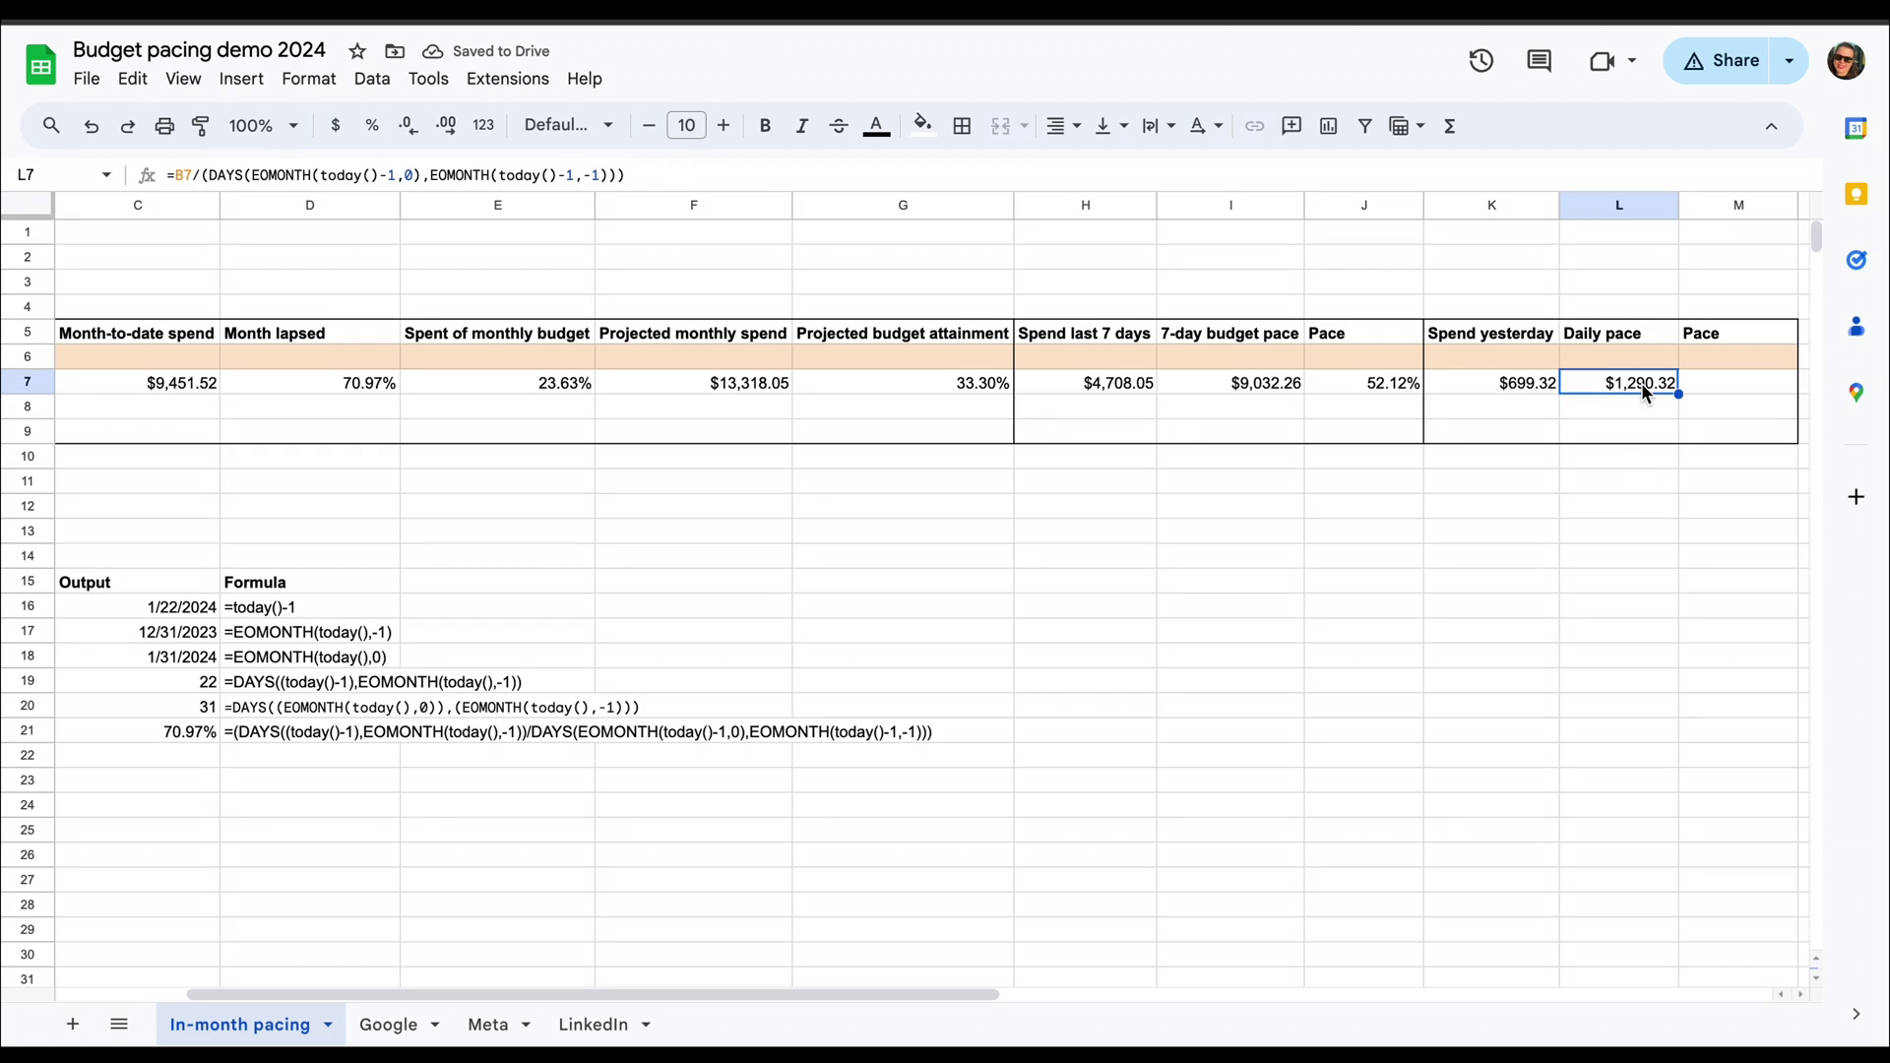
pyautogui.press('Right')
pyautogui.write('=')
pyautogui.click(1517, 391)
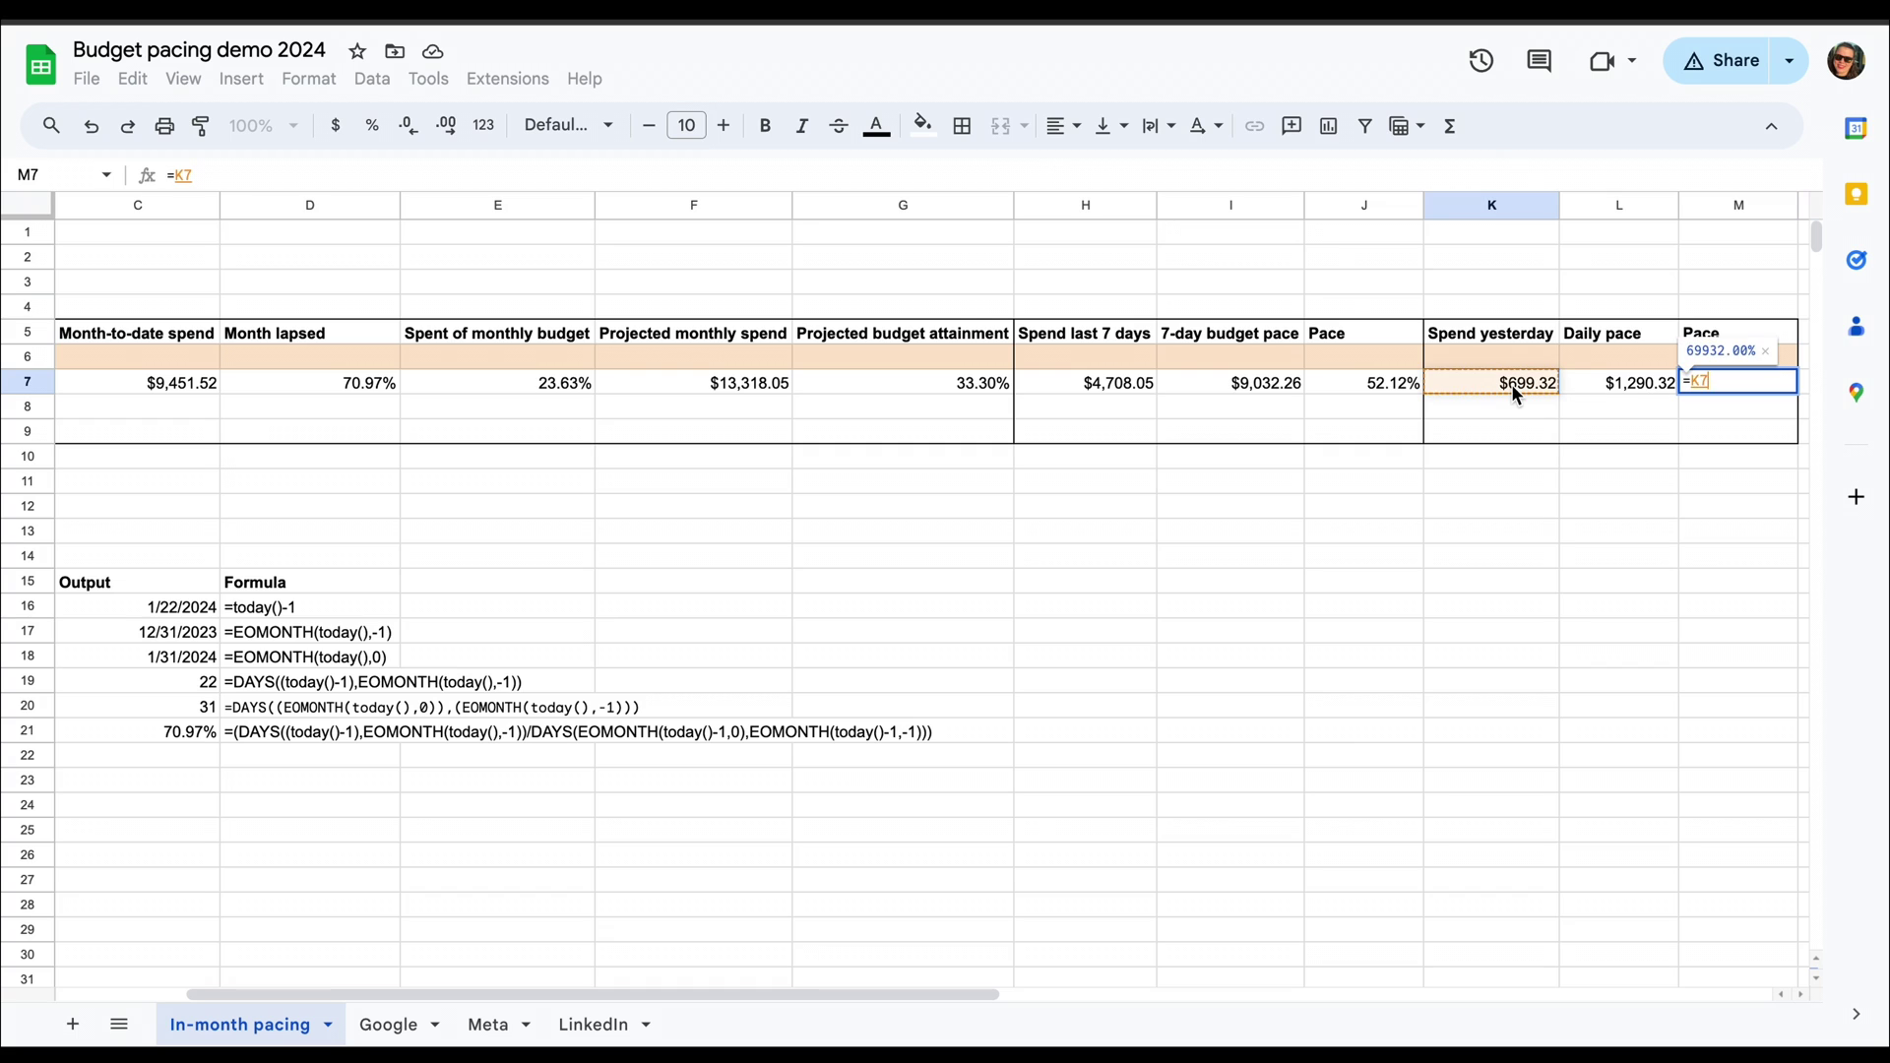
pyautogui.write('/')
pyautogui.click(1608, 390)
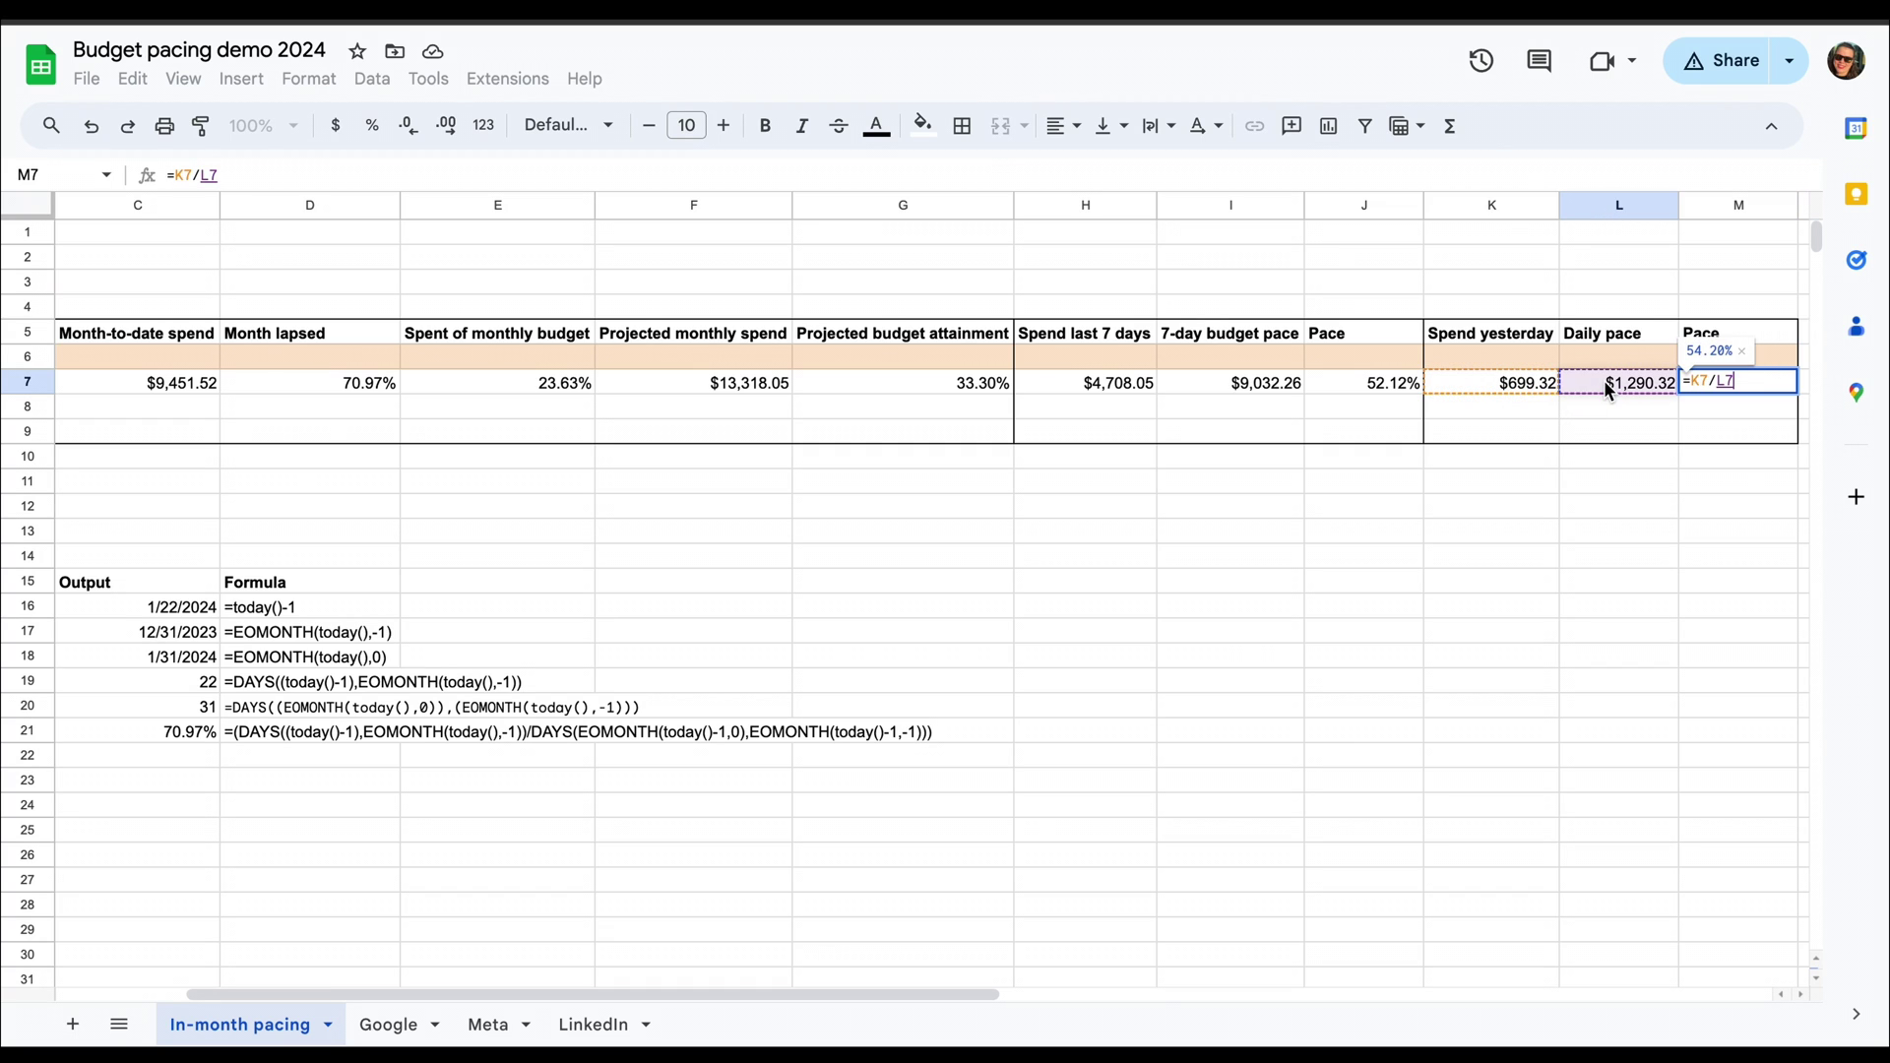
pyautogui.press('Return')
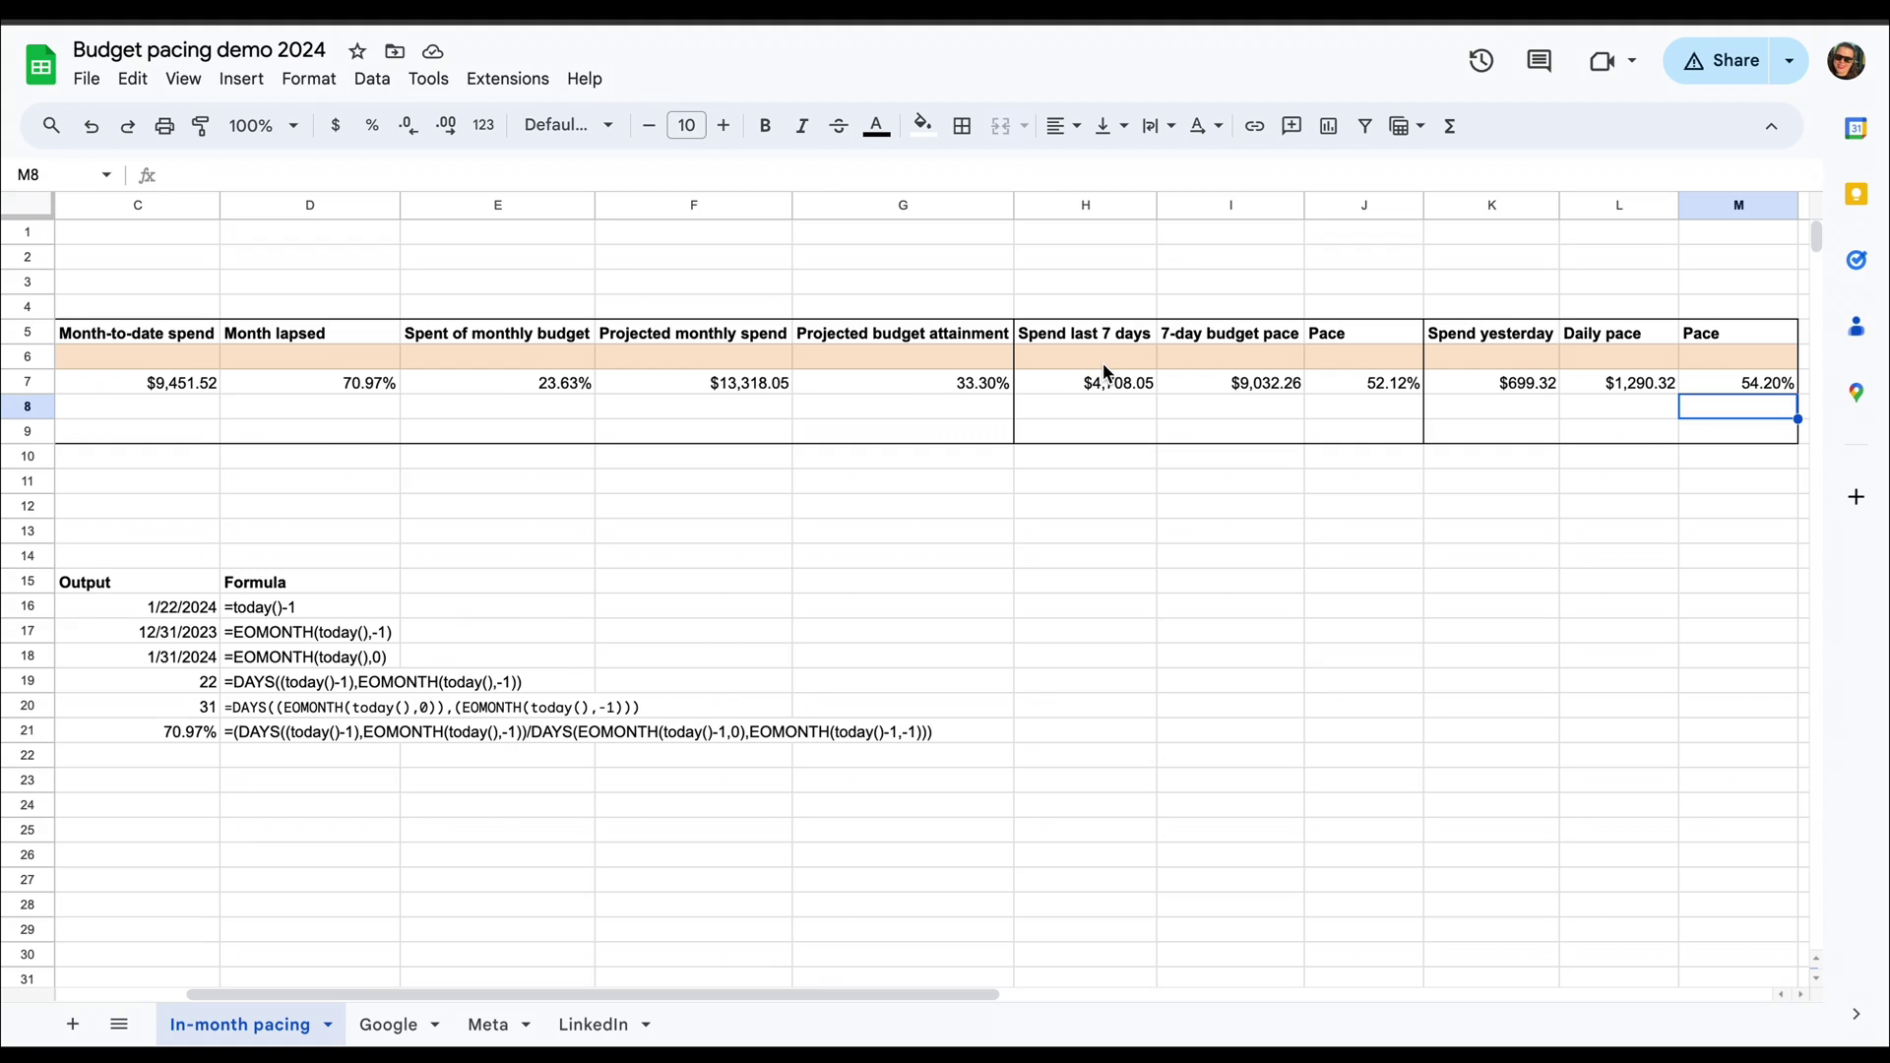
pyautogui.hscroll(-3, 783, 492)
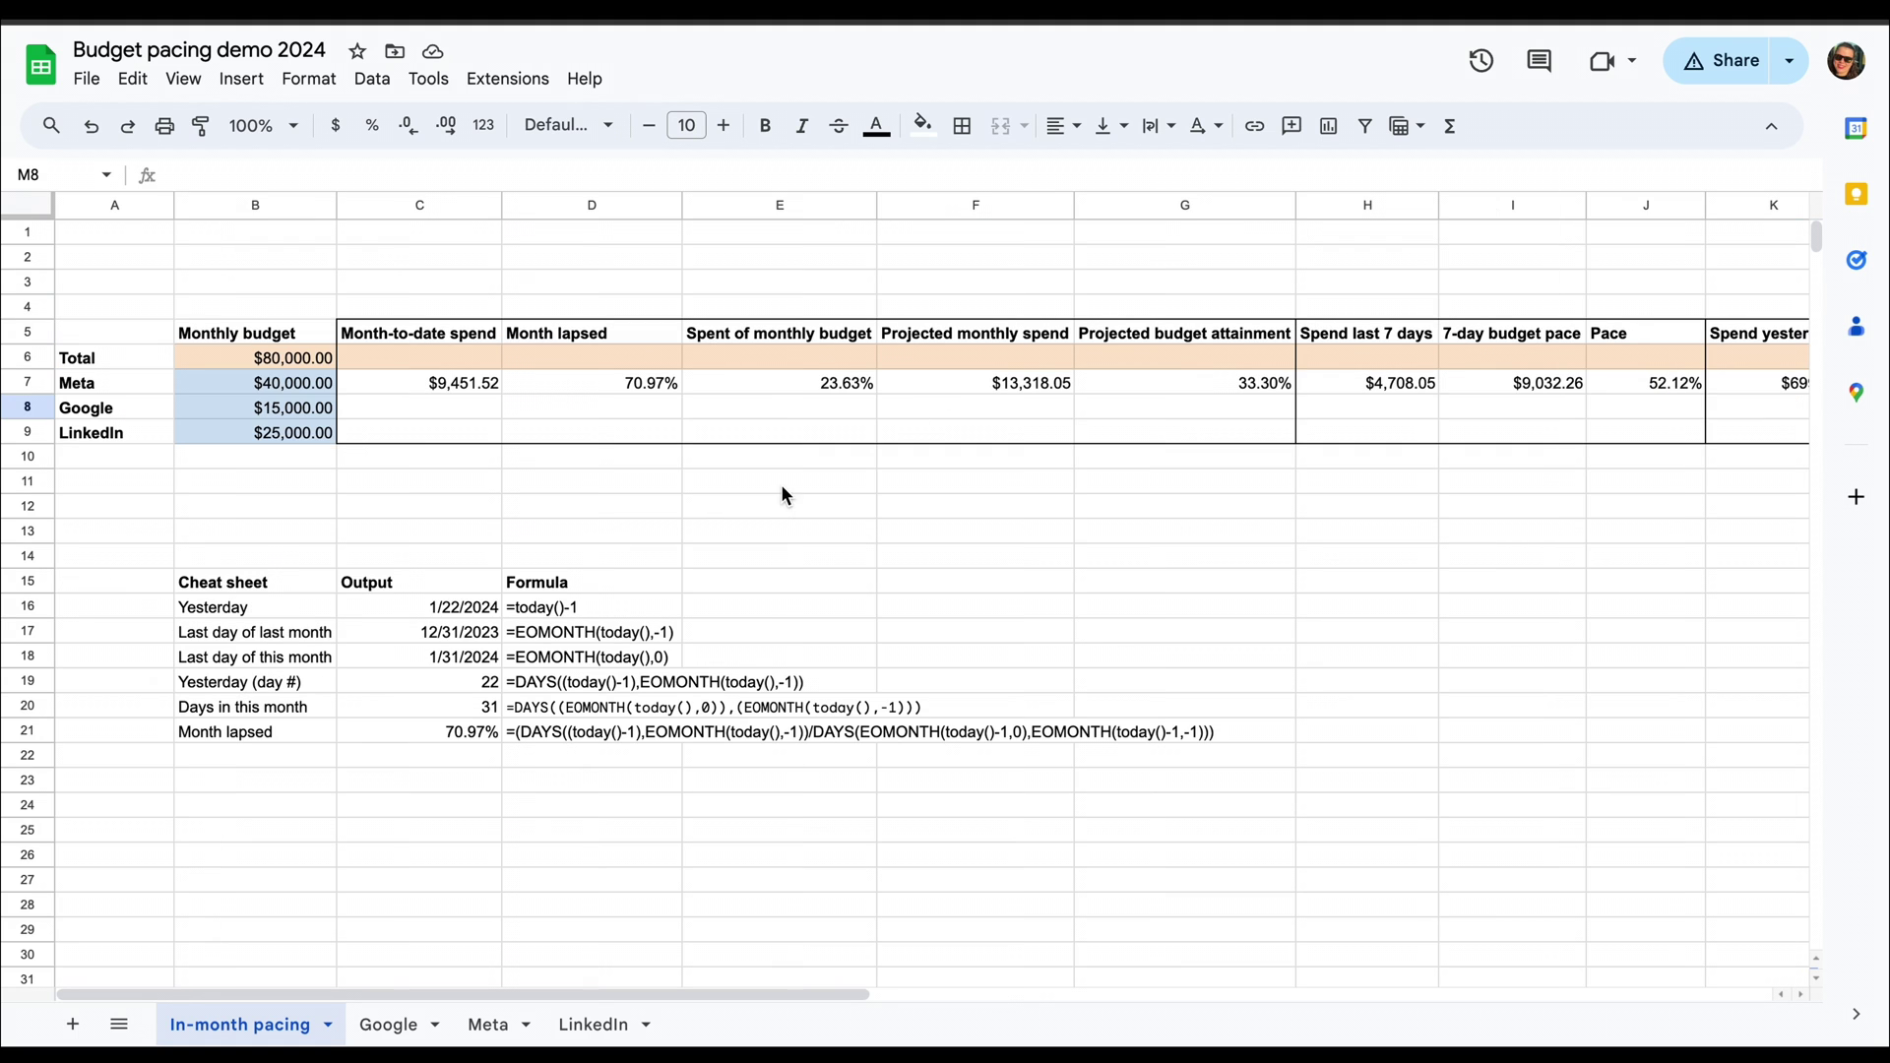
# - Copy Meta's month-to-date SUMIFS formula from C7 into Google's cell C8
pyautogui.click(430, 377)
pyautogui.click(405, 175)
pyautogui.hotkey('ctrl', 'c')
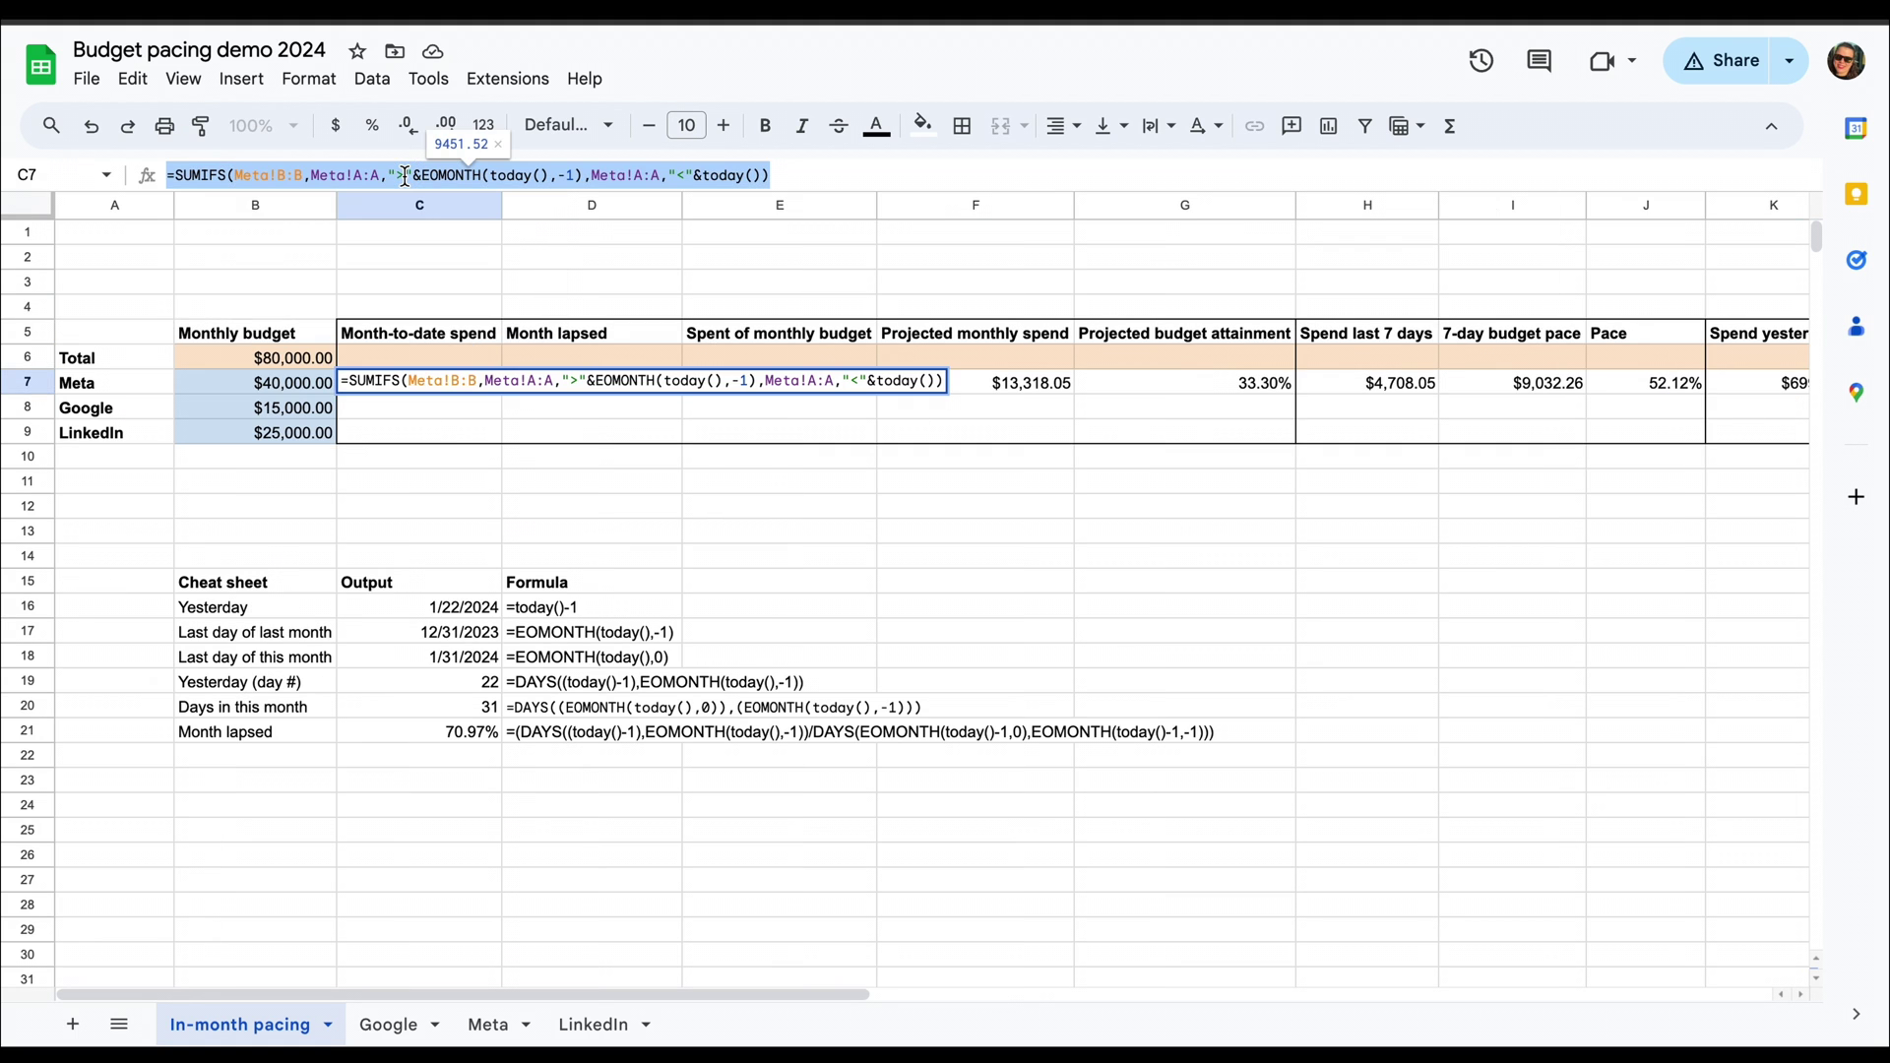
pyautogui.click(465, 407)
pyautogui.press('Return')
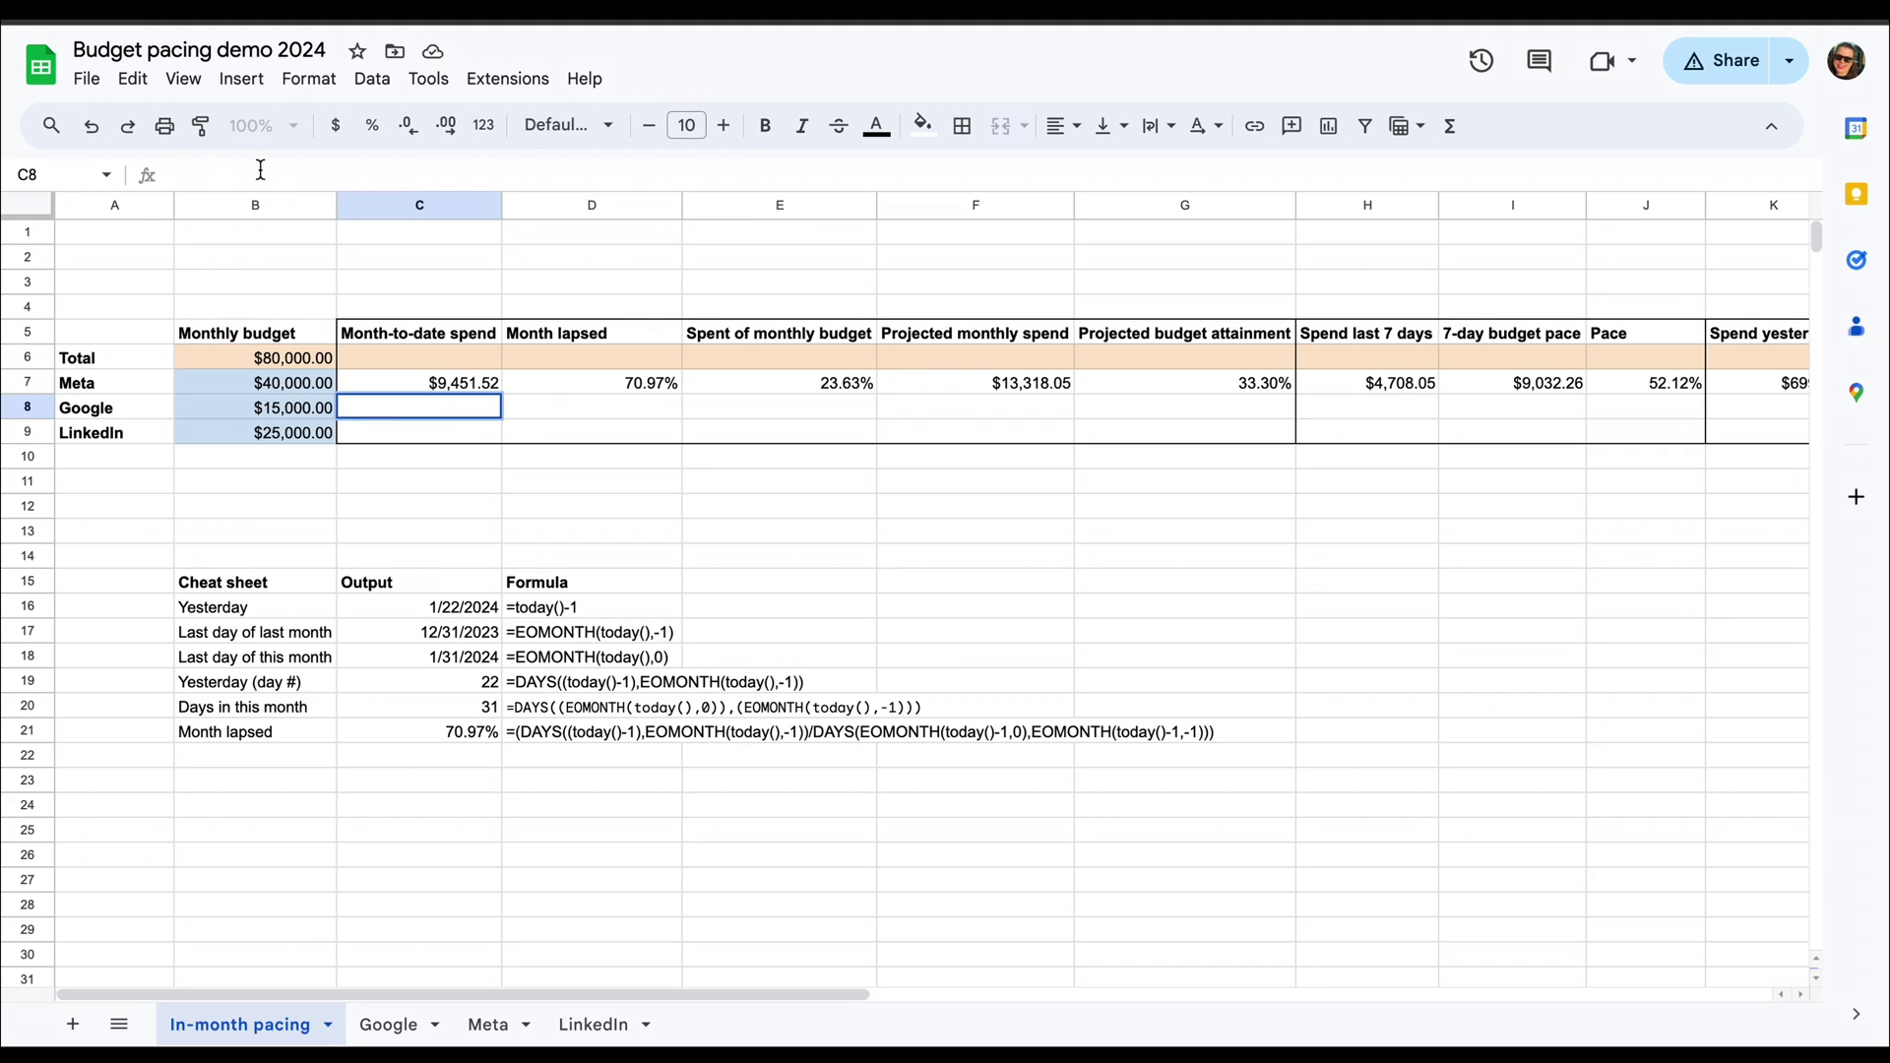
pyautogui.hotkey('ctrl', 'v')
# - Change the formula's three sheet references from Meta to Google, giving $35,588.12
pyautogui.moveTo(278, 176); pyautogui.dragTo(241, 175)
pyautogui.press('BackSpace')
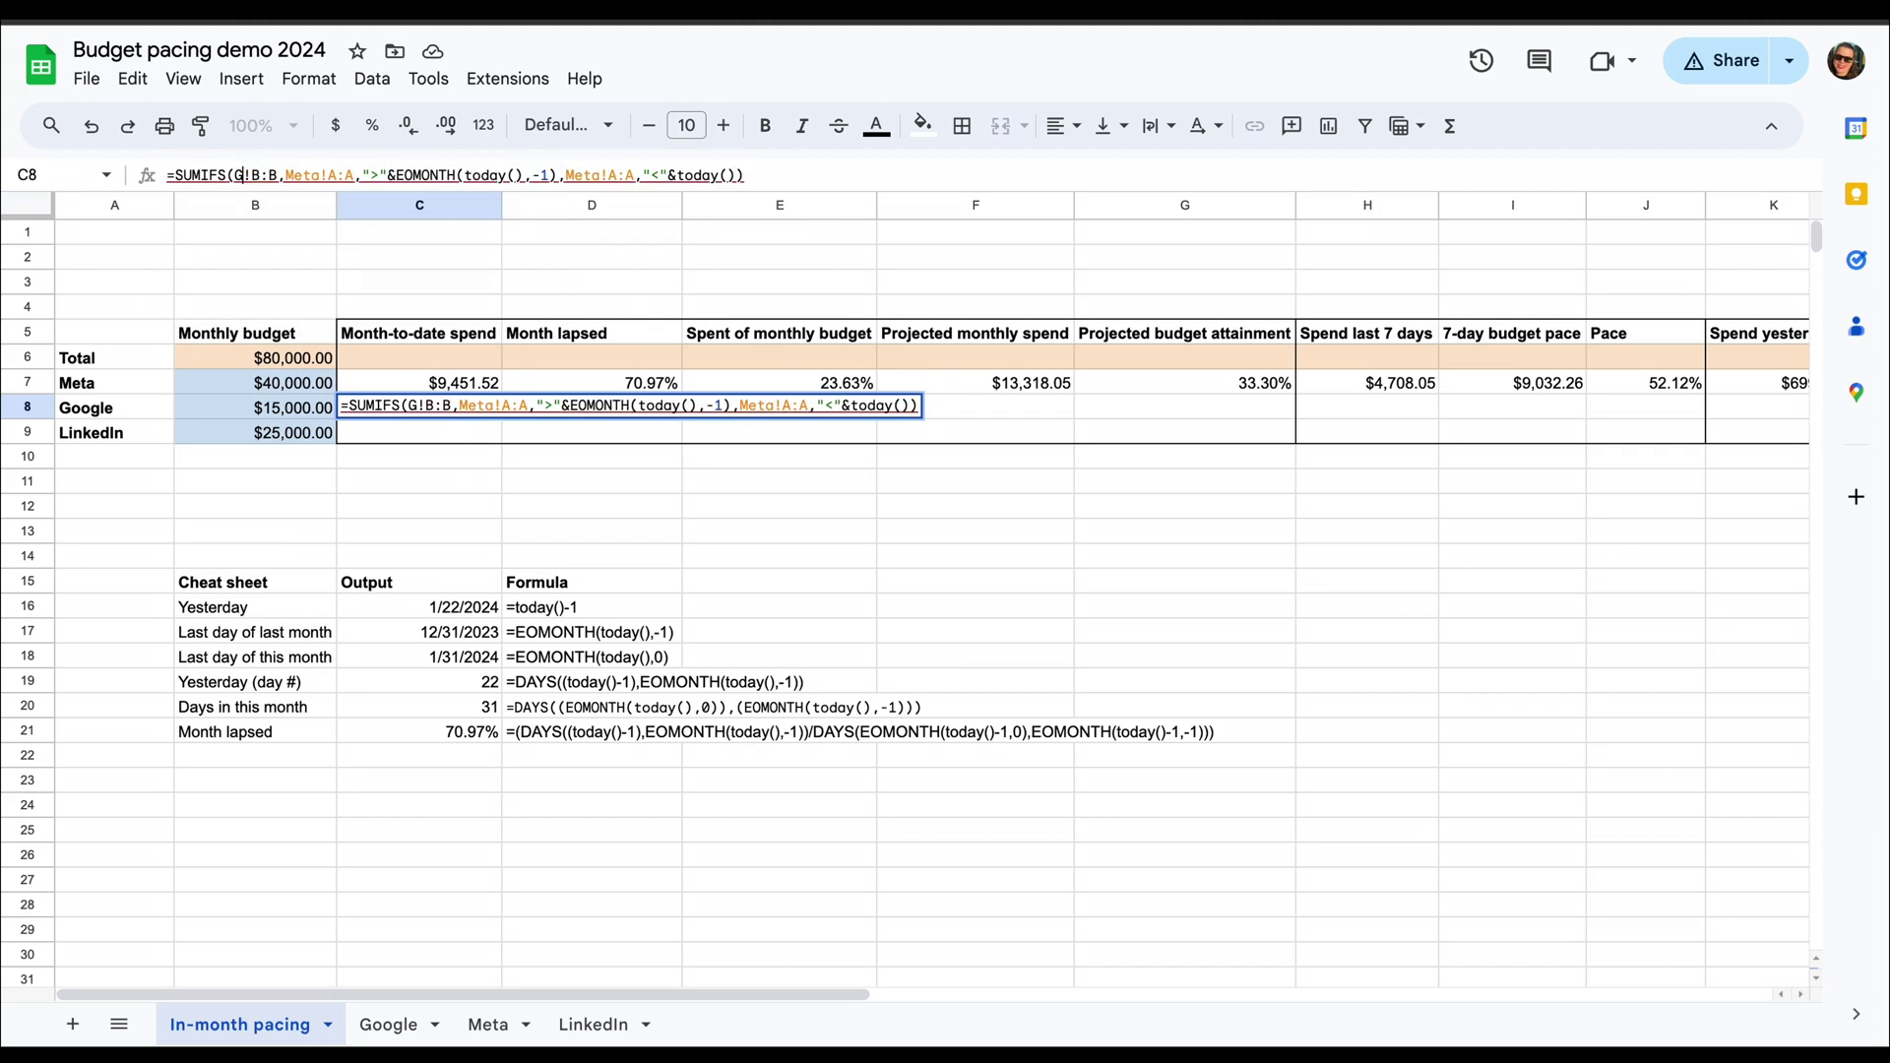
pyautogui.press('BackSpace')
pyautogui.write('Google')
pyautogui.click(360, 175)
pyautogui.press('BackSpace')
pyautogui.press('BackSpace')
pyautogui.press('BackSpace')
pyautogui.press('BackSpace')
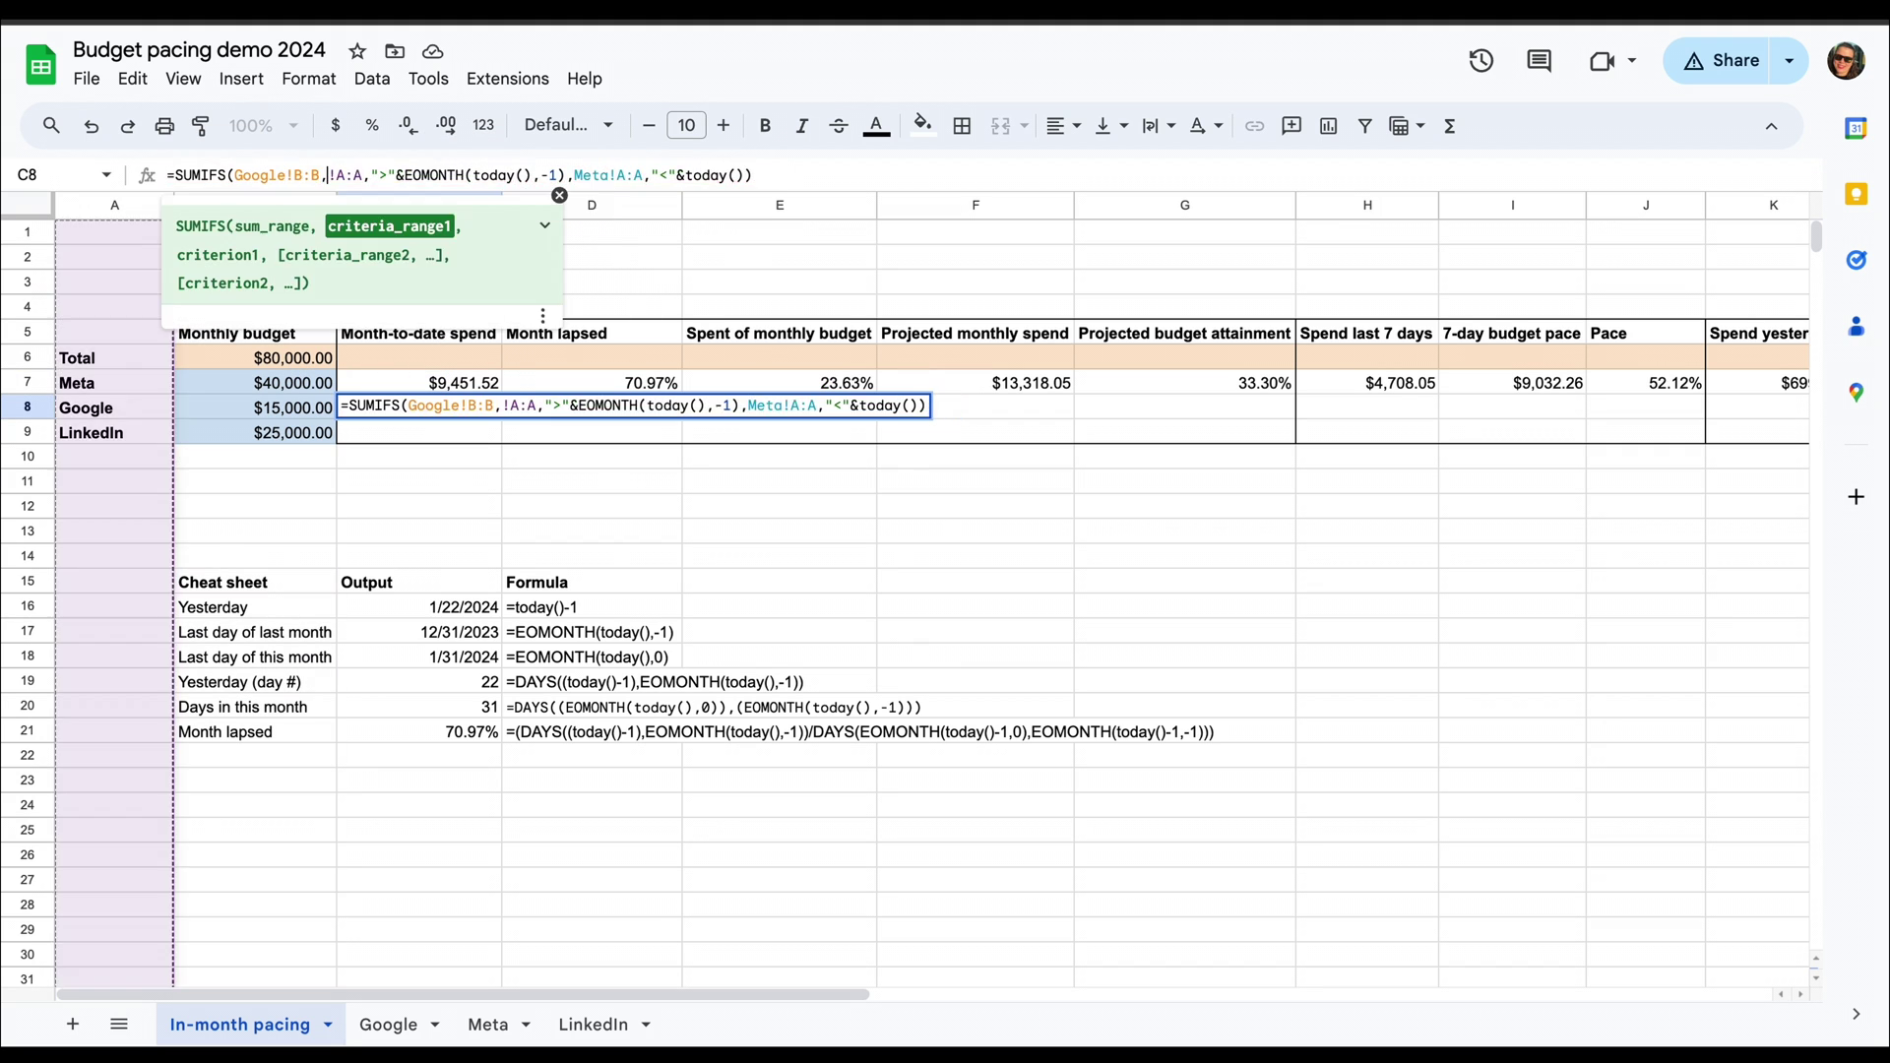
pyautogui.write('Google')
pyautogui.doubleClick(644, 176)
pyautogui.write('Google')
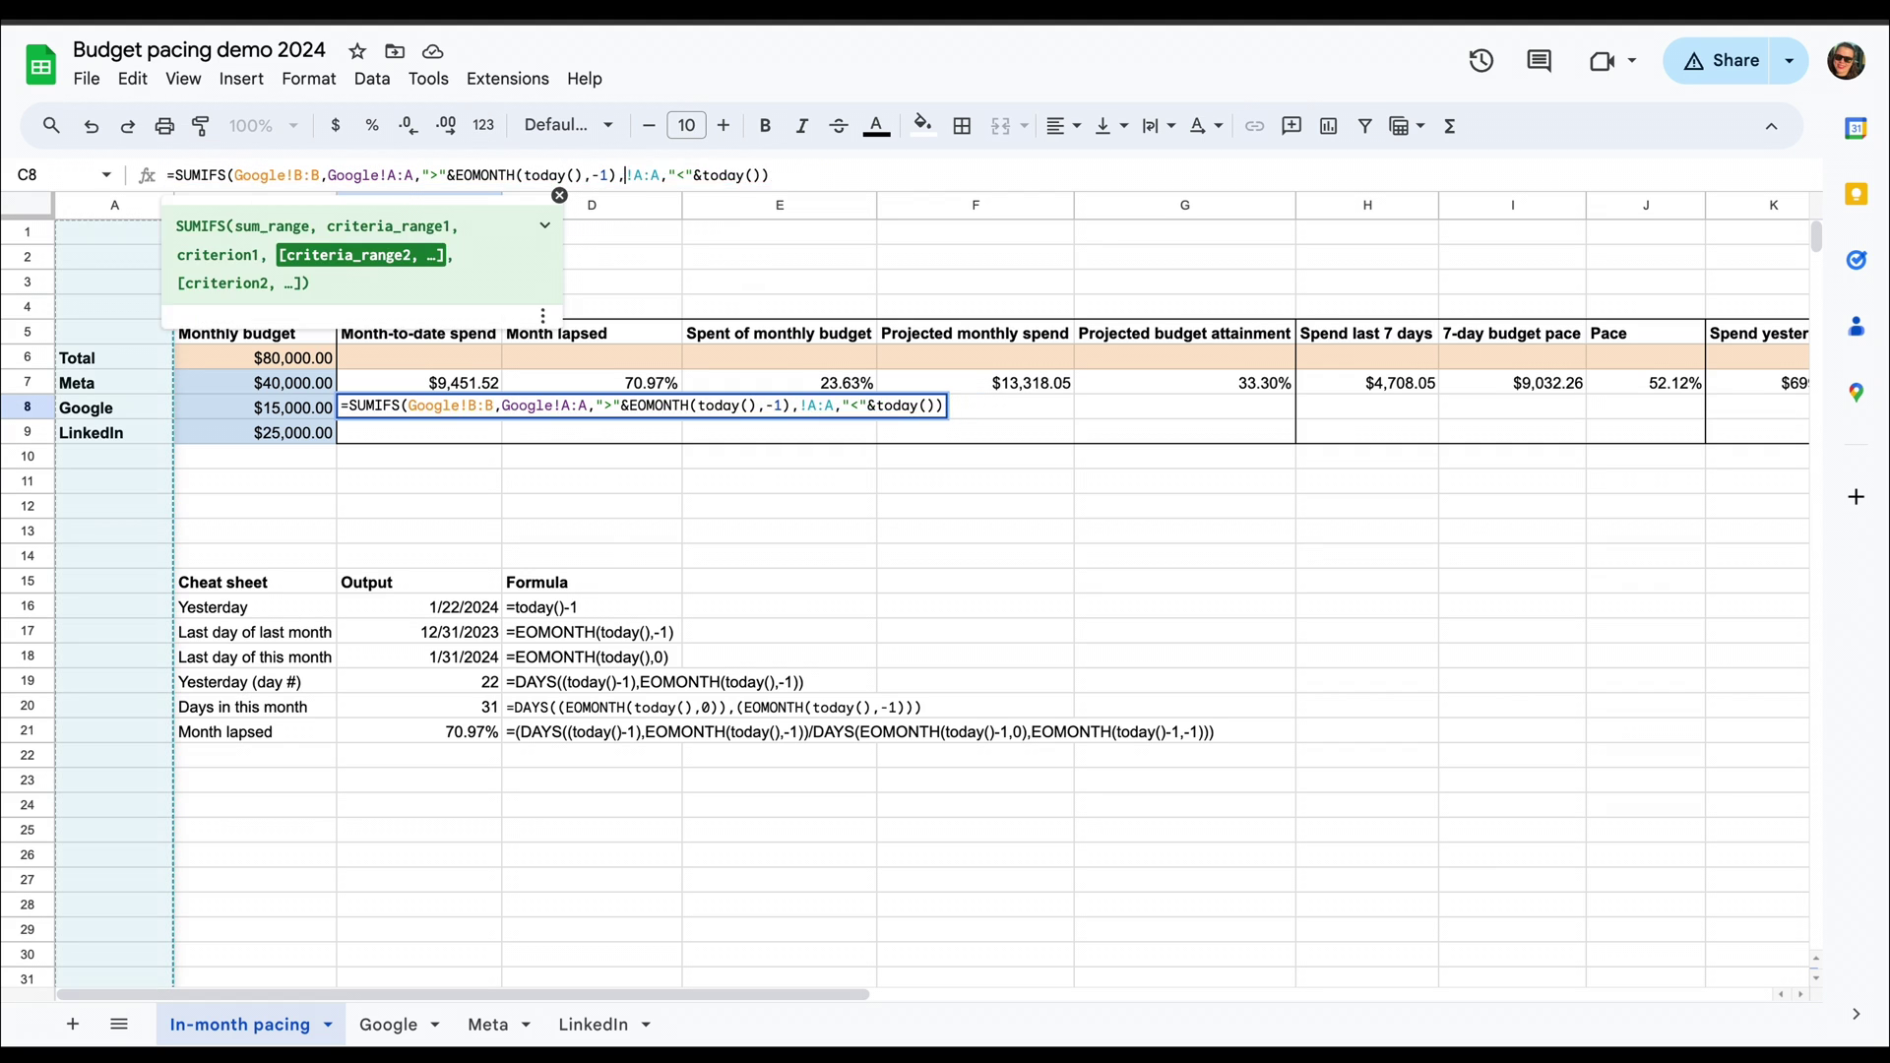
pyautogui.press('Return')
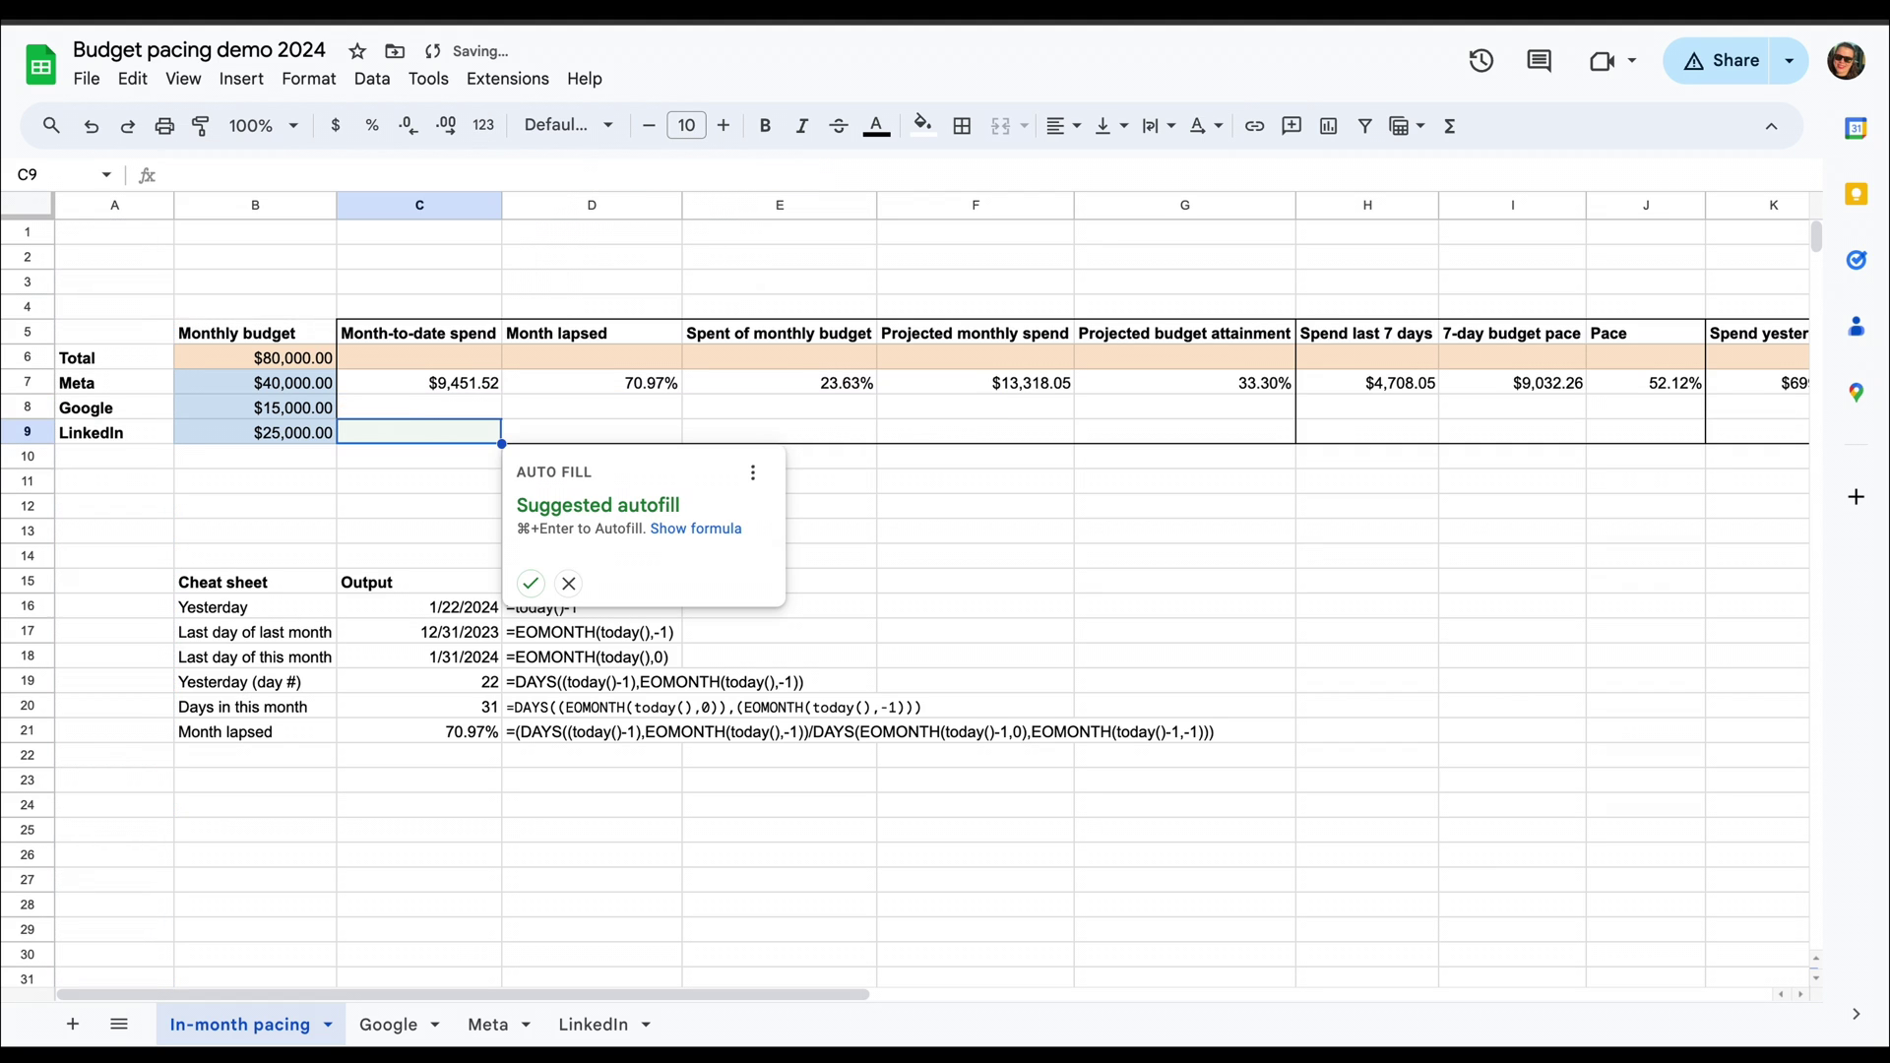
pyautogui.click(568, 582)
# - Fill the Month lapsed and Spent of monthly budget formulas down to the Google row
pyautogui.click(645, 383)
pyautogui.moveTo(680, 392); pyautogui.dragTo(716, 412)
pyautogui.click(829, 380)
pyautogui.moveTo(876, 392); pyautogui.dragTo(879, 414)
pyautogui.doubleClick(866, 407)
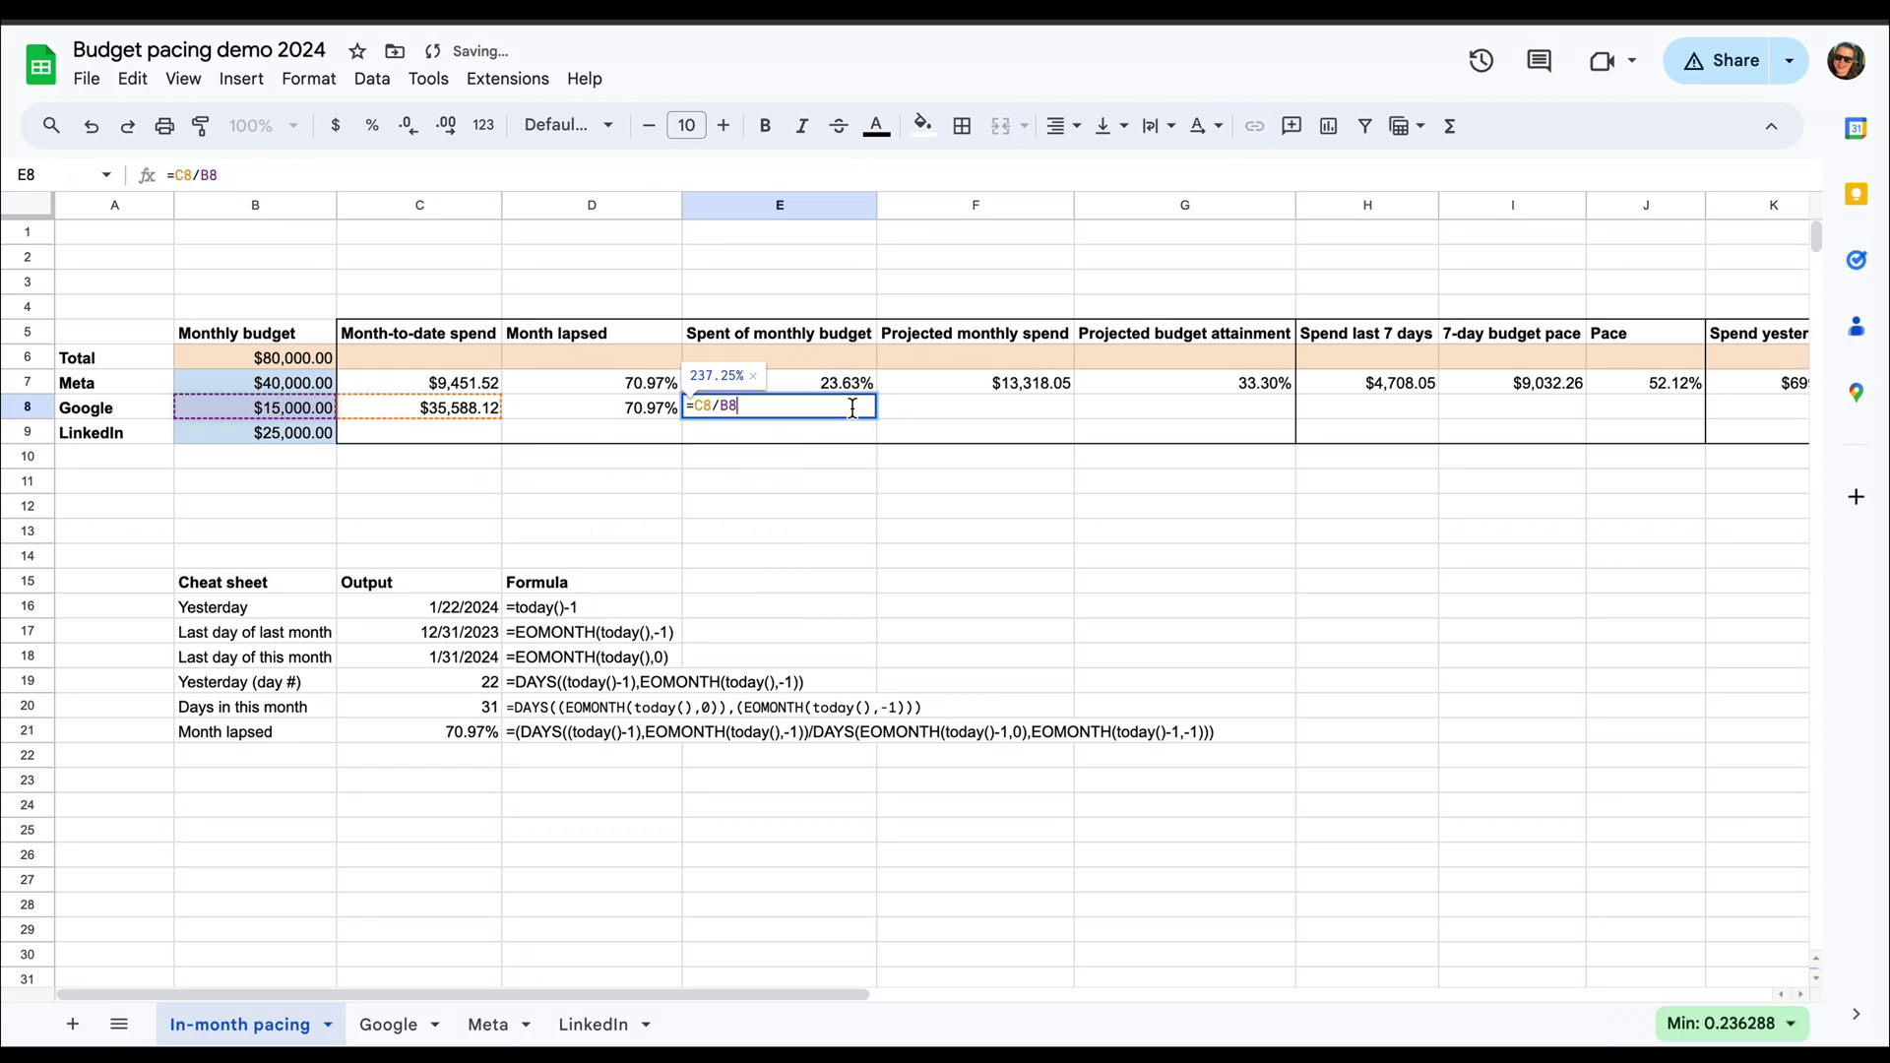
pyautogui.click(1023, 433)
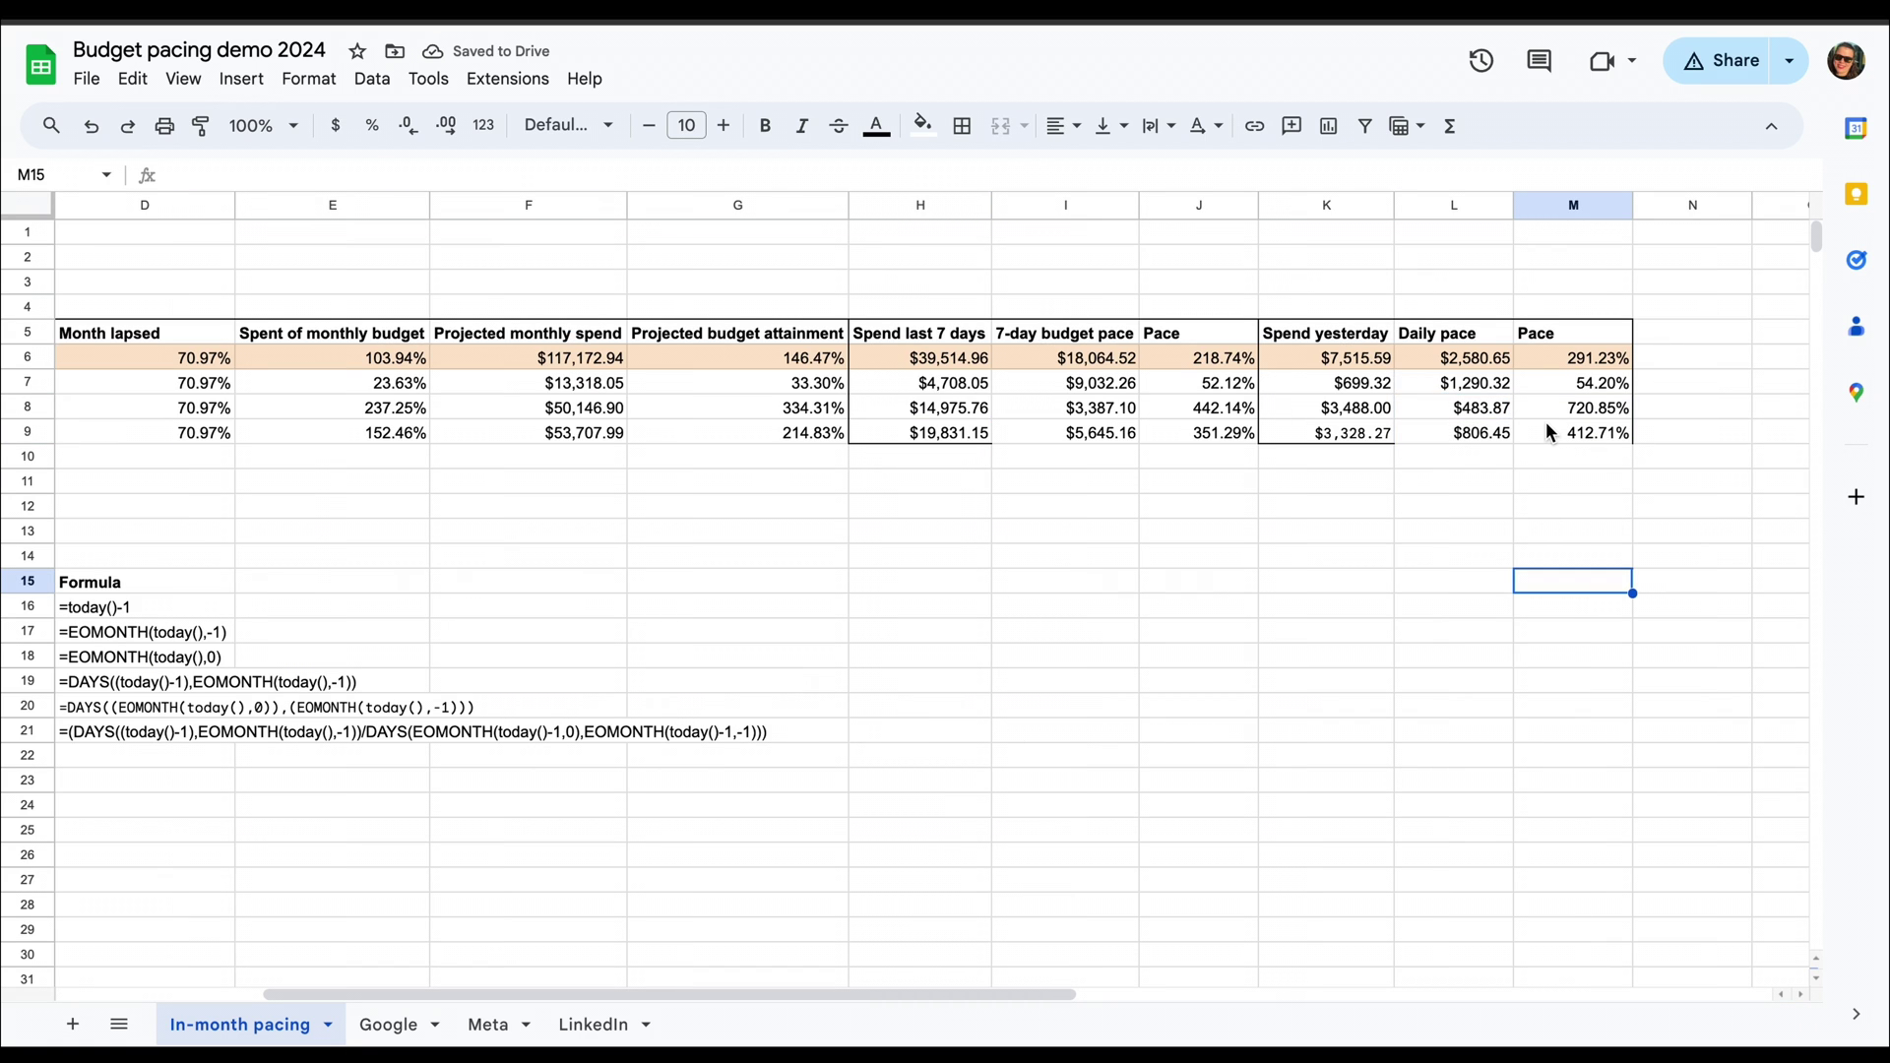
pyautogui.doubleClick(1438, 441)
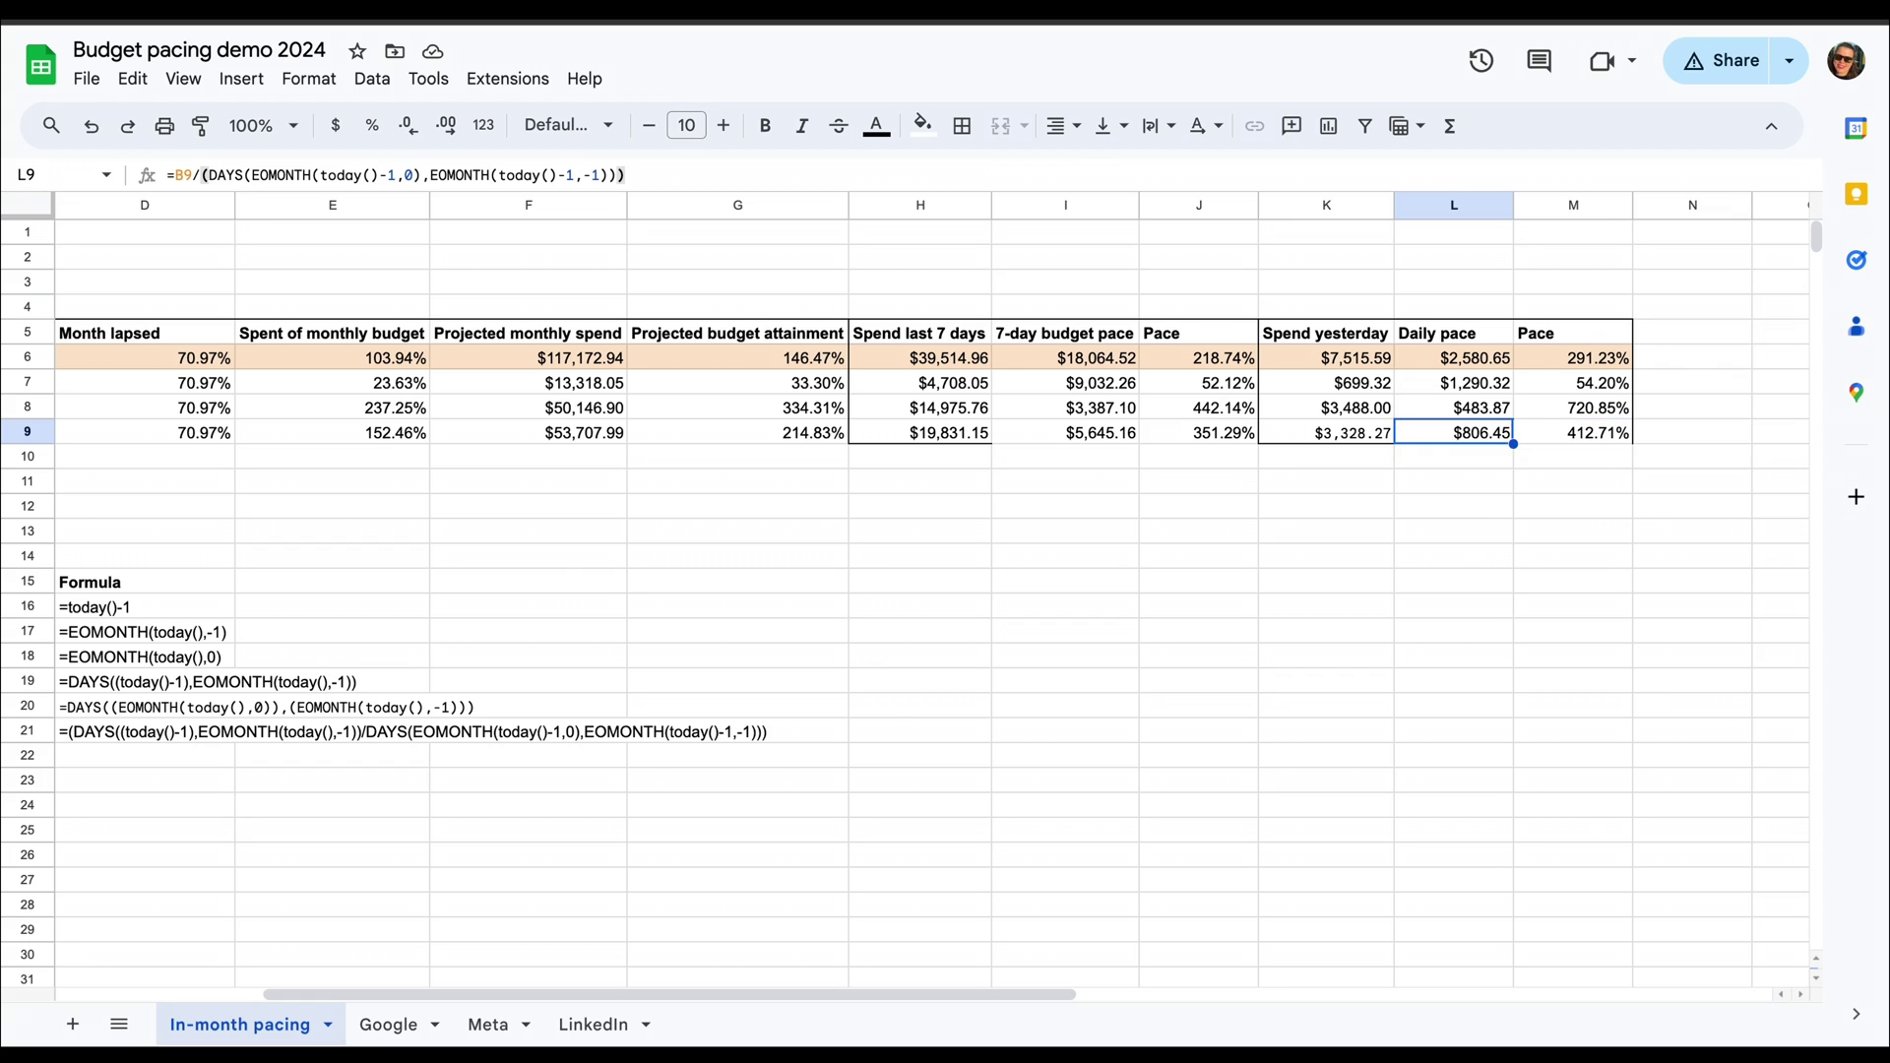
pyautogui.hscroll(-5, 985, 590)
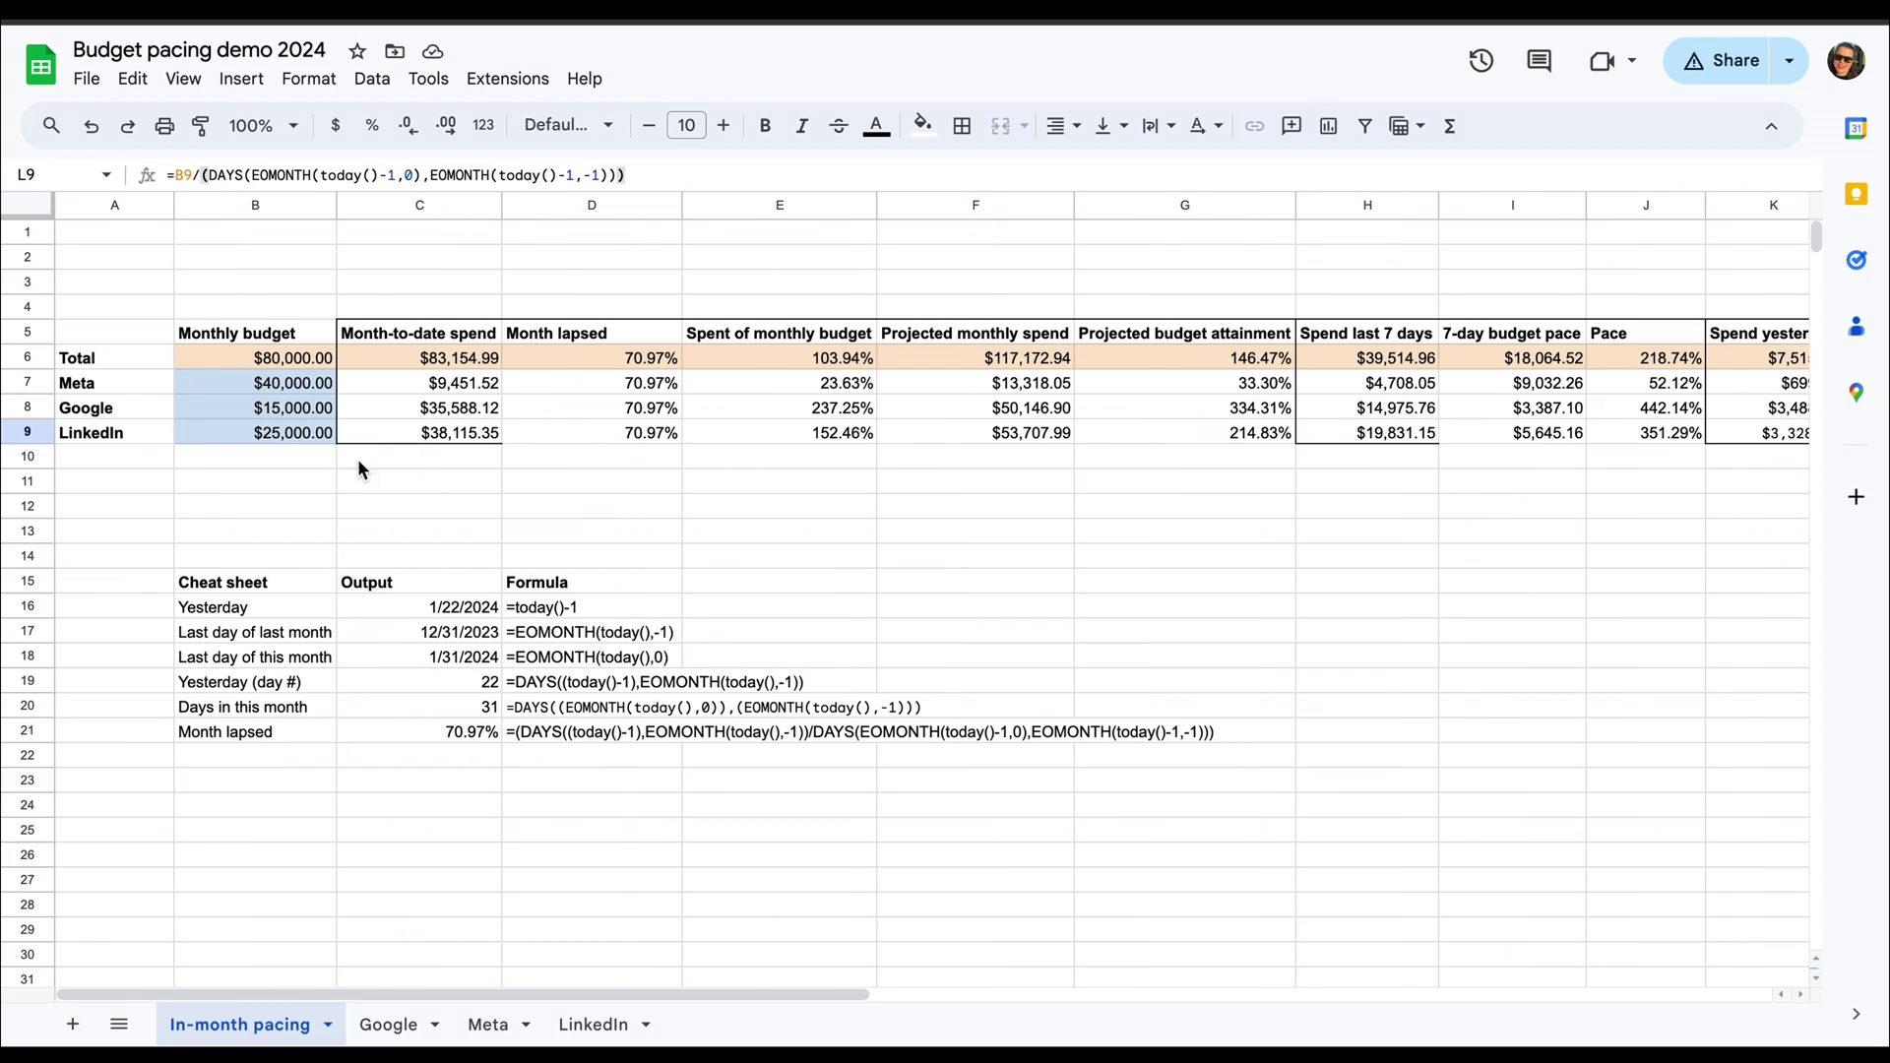